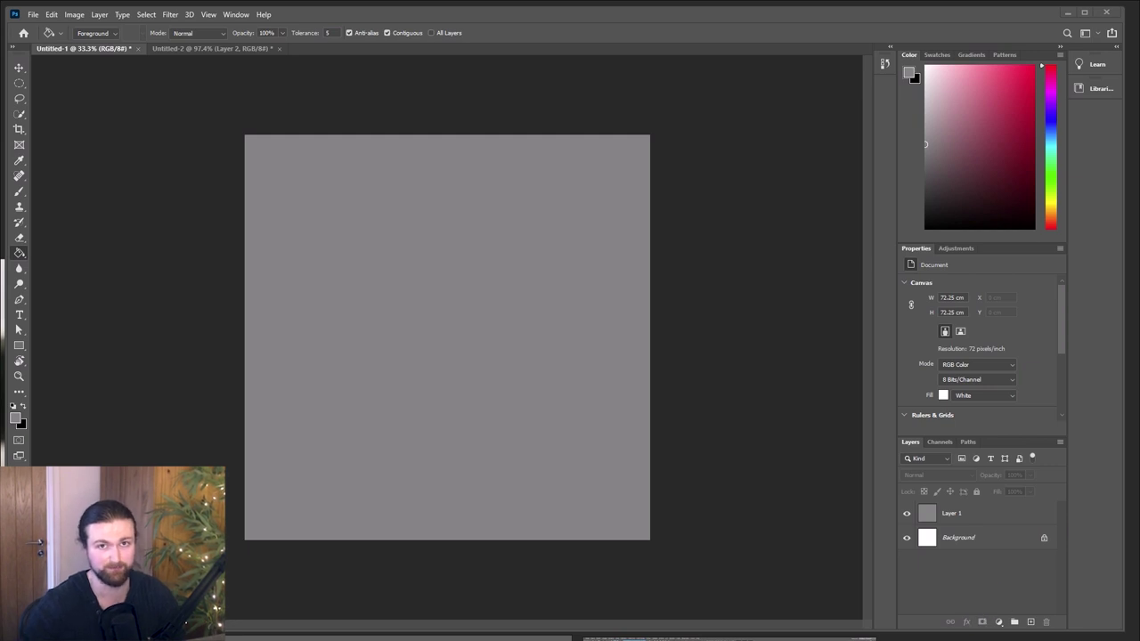
Step: Draw adjacent full-height rectangles in light, medium and dark grey across the canvas, undoing the badly sized last one
left_click(19, 346)
left_click(67, 347)
left_click_drag(329, 138, 420, 539)
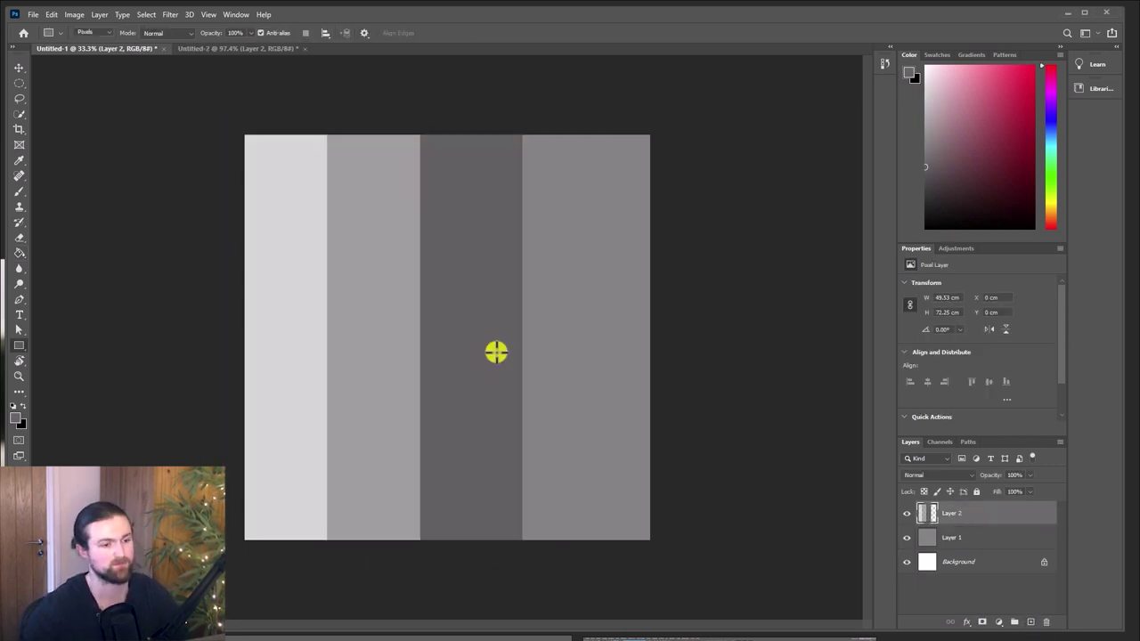
key("ctrl+z")
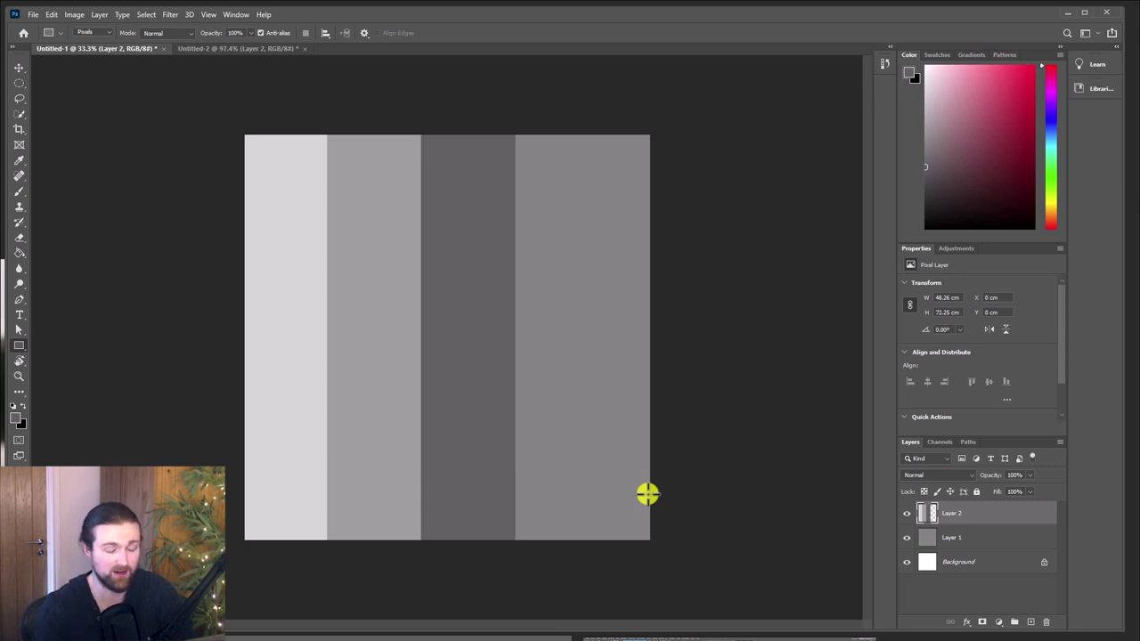
Step: Create a new layer above the grey stripes and set the brush colour to bright green
key("ctrl+shift+alt+n")
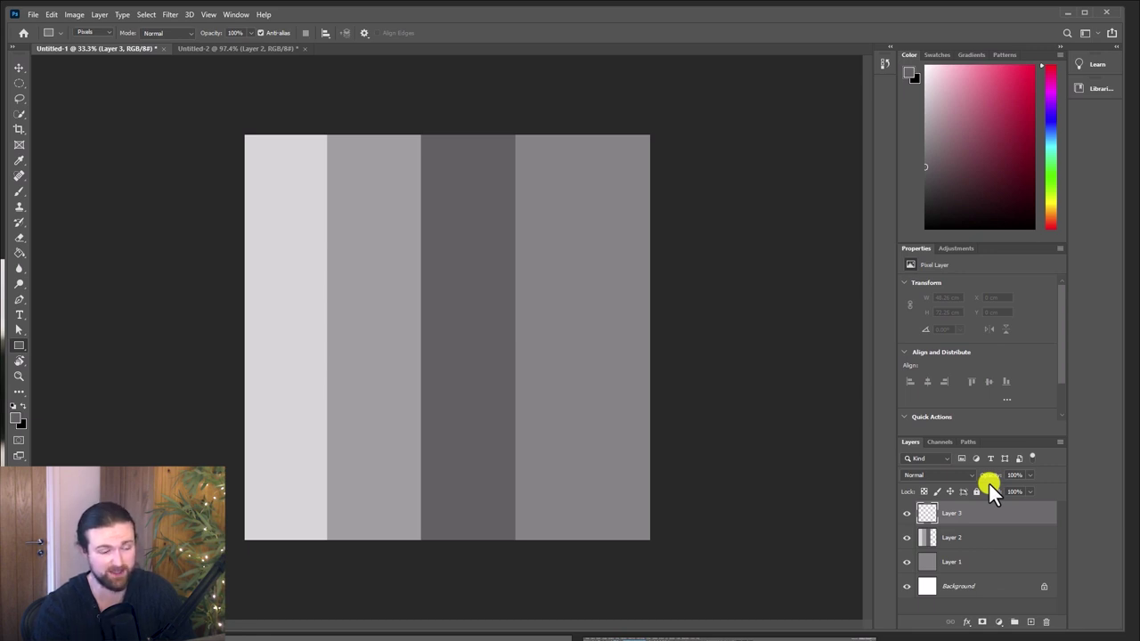
key("b")
left_click_drag(257, 143, 267, 338)
key("ctrl+z")
left_click(1051, 176)
left_click(1002, 105)
Step: Paint dense green vertical hair strands along the full height of the lightest stripe
left_click_drag(265, 152, 287, 518)
left_click_drag(305, 152, 302, 501)
left_click_drag(259, 153, 260, 511)
mouse_move(295, 205)
left_mouse_down()
mouse_move(294, 496)
mouse_move(287, 226)
mouse_move(264, 443)
mouse_move(288, 418)
mouse_move(262, 221)
mouse_move(275, 420)
mouse_move(262, 148)
mouse_move(276, 505)
left_mouse_up()
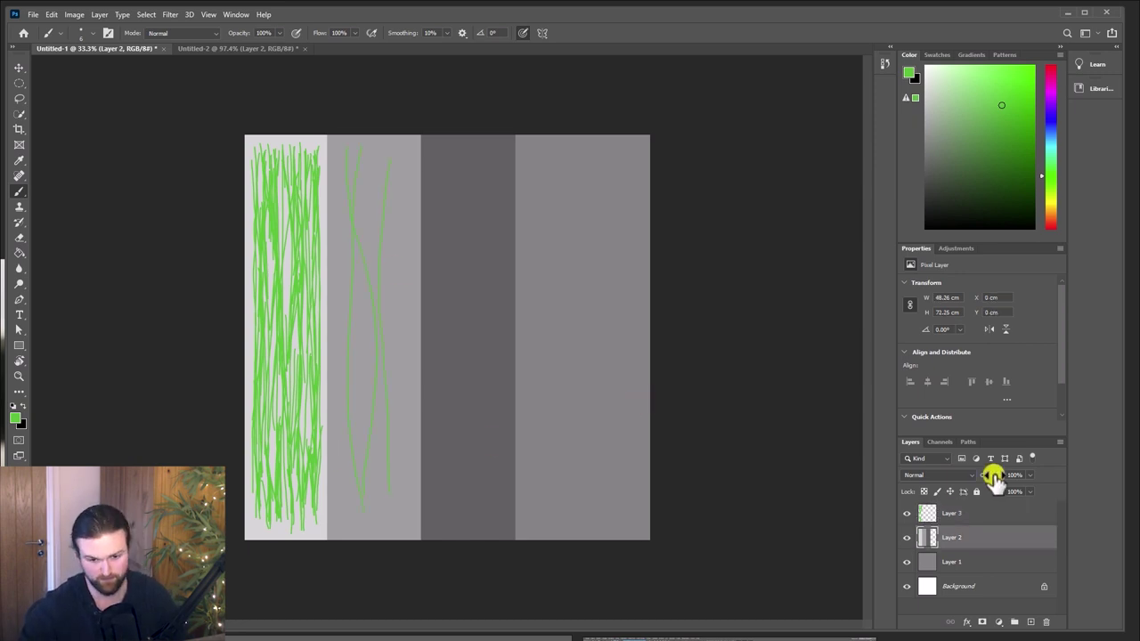
Step: Darken the grey stripes with a Levels adjustment beneath the strand layer, and paint looser green strands over the second stripe
left_click_drag(923, 371, 962, 371)
left_click(954, 513)
left_click_drag(387, 144, 401, 522)
left_click_drag(348, 153, 343, 484)
left_click_drag(374, 147, 364, 519)
left_click_drag(409, 153, 365, 490)
mouse_move(354, 163)
left_mouse_down()
mouse_move(383, 296)
mouse_move(389, 504)
left_mouse_up()
left_click_drag(389, 148, 397, 502)
left_click_drag(343, 147, 347, 512)
left_click_drag(357, 151, 389, 522)
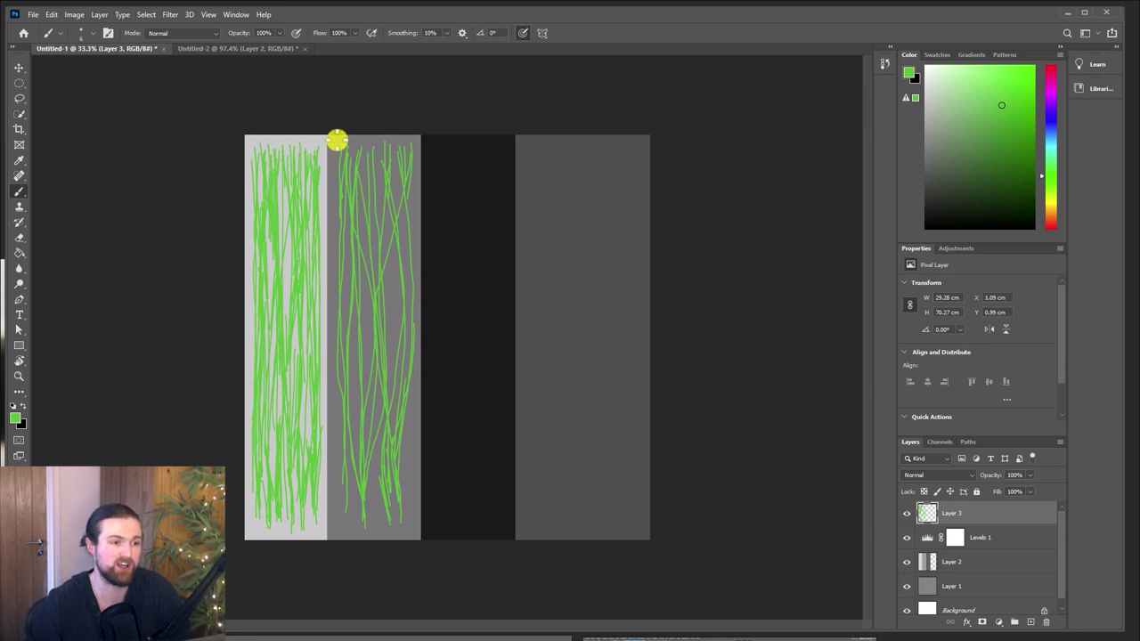
left_click(366, 517)
left_click(344, 455)
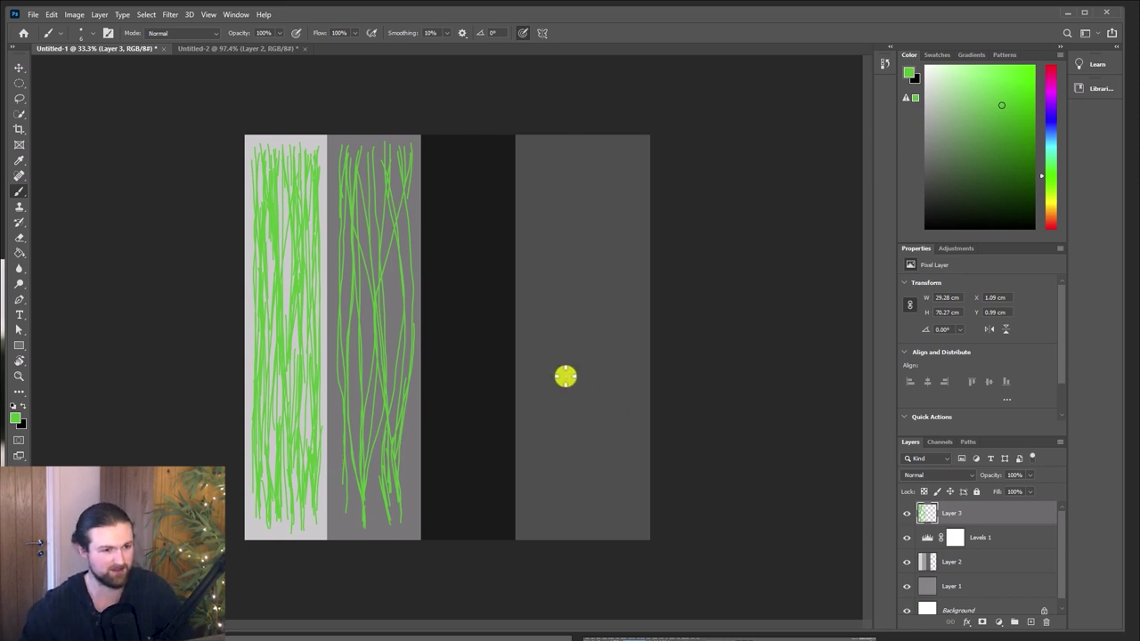
Step: Paint a few sparse, wavy green strands down the darkest stripe
mouse_move(497, 145)
left_mouse_down()
mouse_move(450, 503)
mouse_move(458, 535)
left_mouse_up()
left_click_drag(473, 156, 471, 523)
left_click_drag(489, 192, 503, 512)
left_click_drag(478, 145, 442, 488)
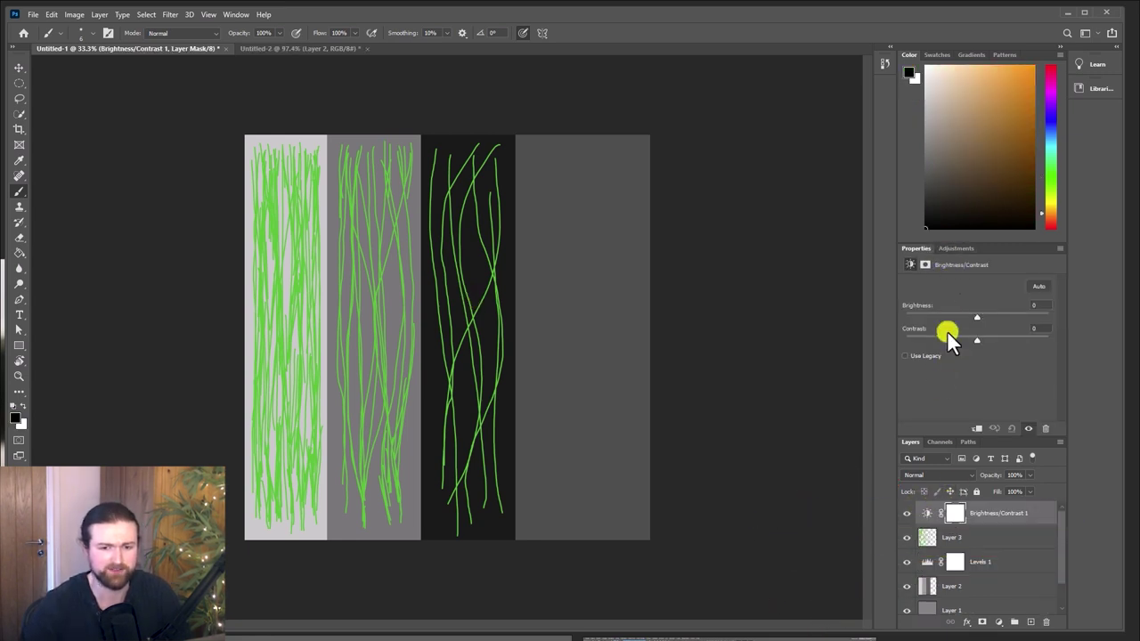
Step: Lower the brightness to -150 with a Brightness/Contrast adjustment and export the image as a PNG named 2DCONCEPT in the HAIRCARD folder
left_click_drag(976, 320, 900, 320)
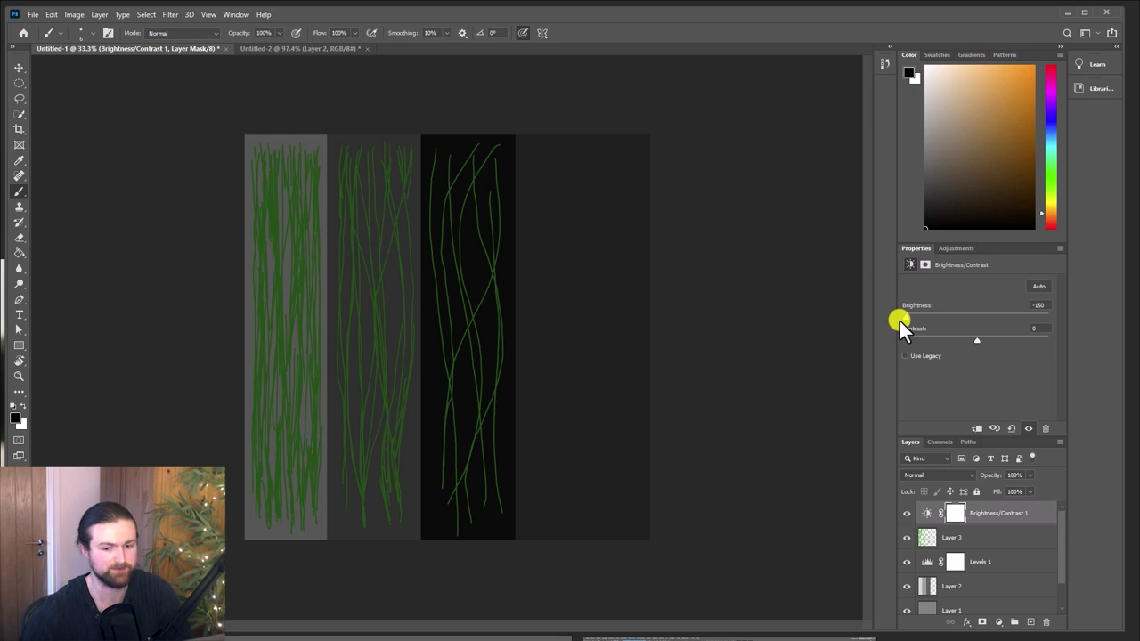
left_click(33, 16)
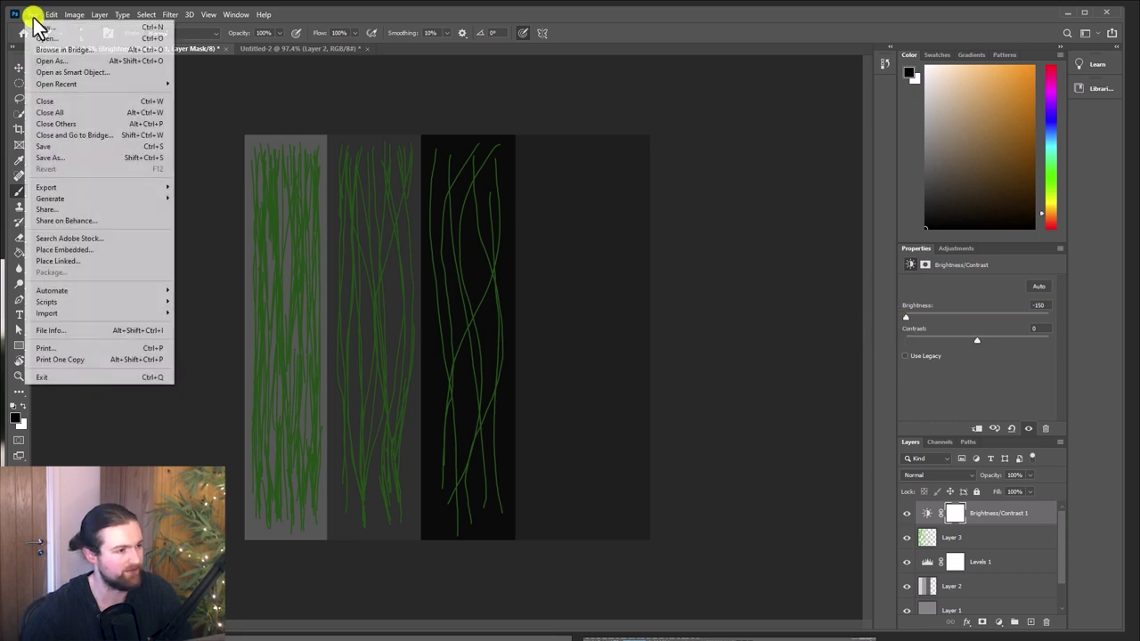
mouse_move(67, 187)
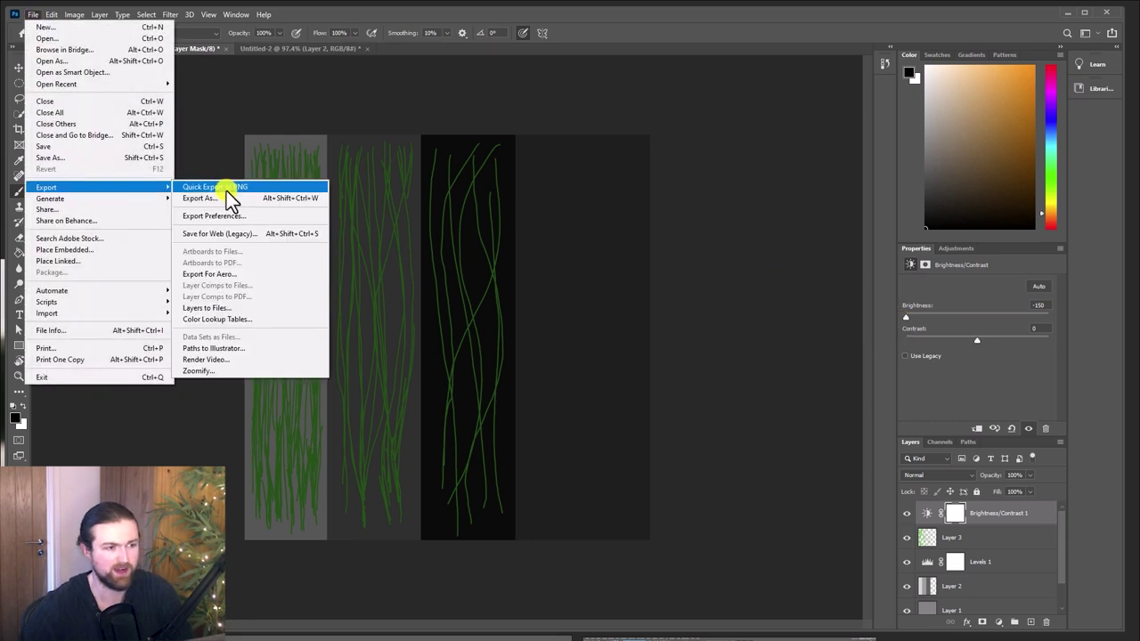
left_click(226, 191)
key("BackSpace")
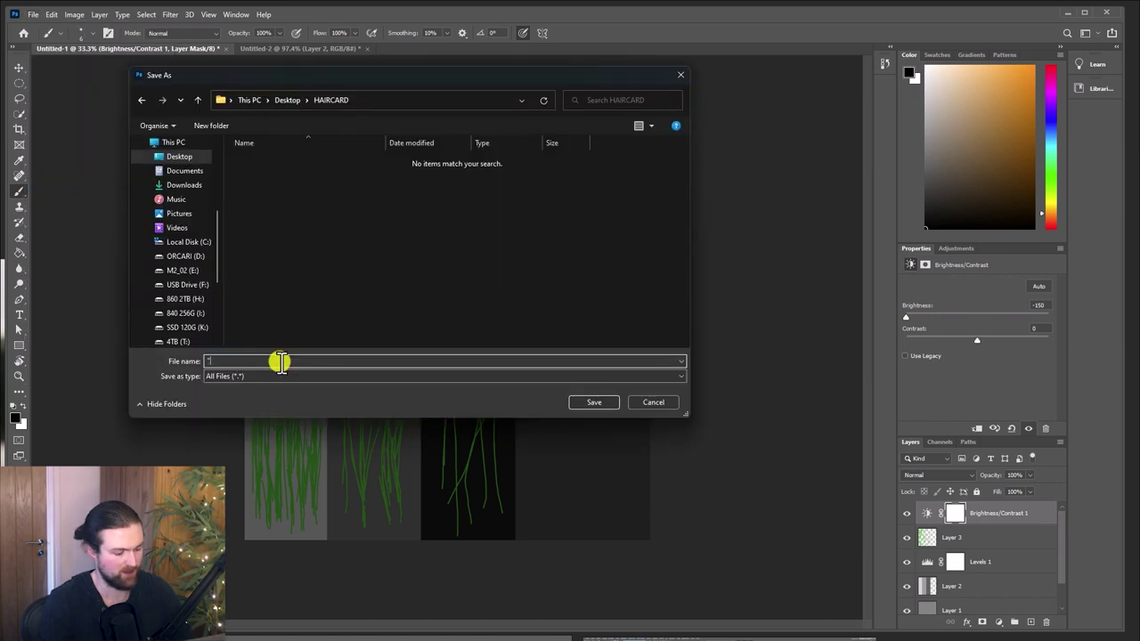
type("D")
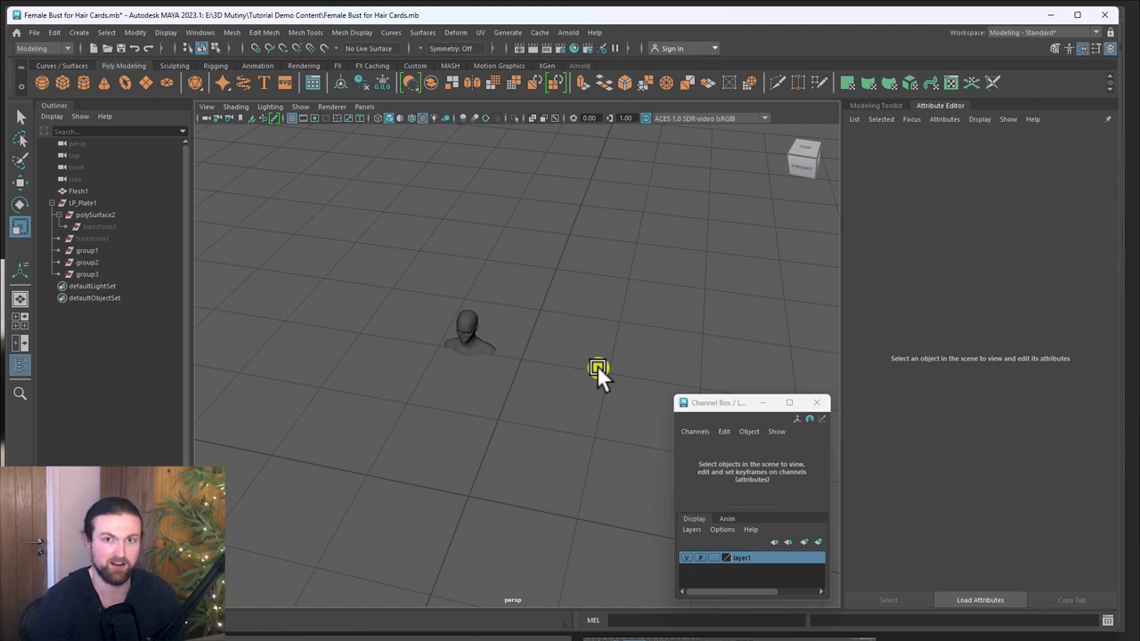
Step: In Maya, create a polygon plane with one width and one height subdivision, and export it as LP_Plate.fbx
left_click(143, 85)
left_click_drag(481, 408, 539, 401)
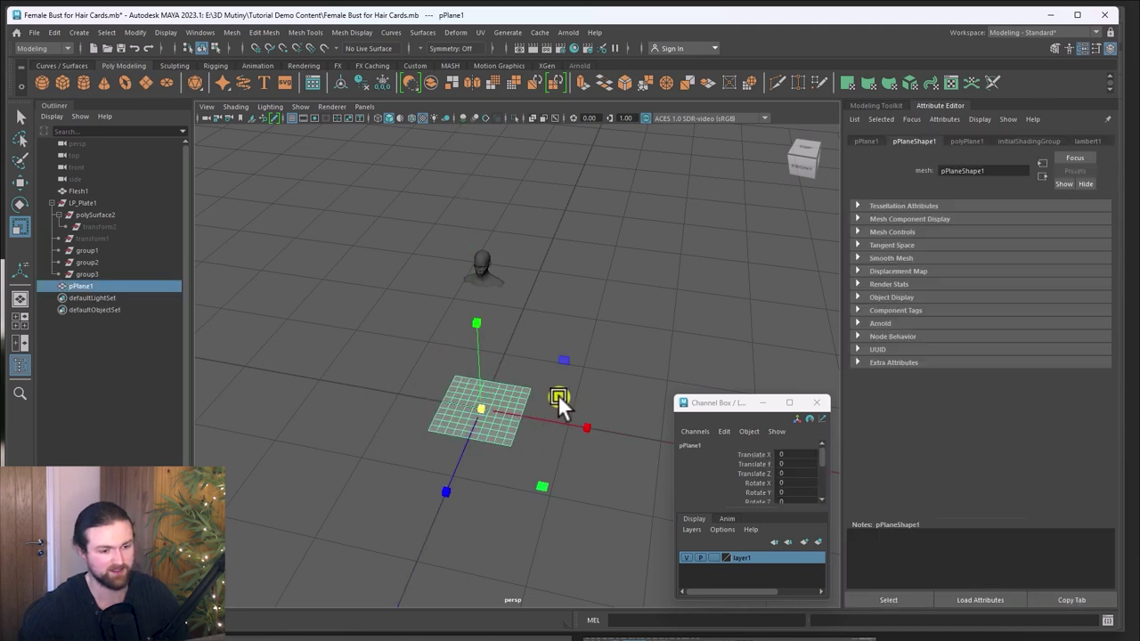
left_click(962, 141)
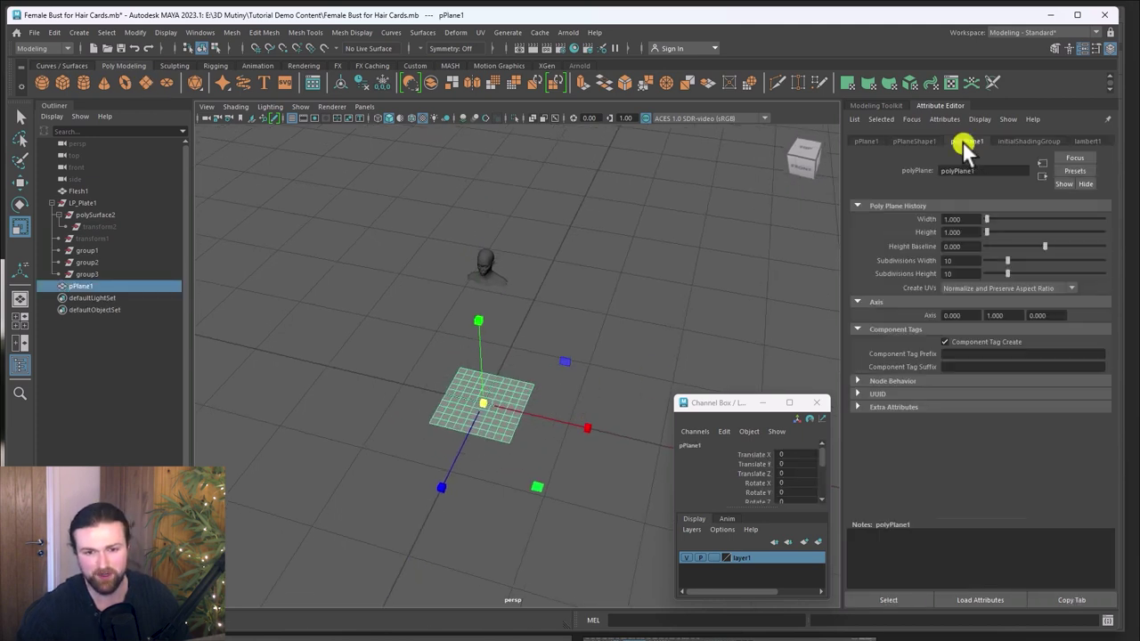
left_click_drag(997, 263, 979, 274)
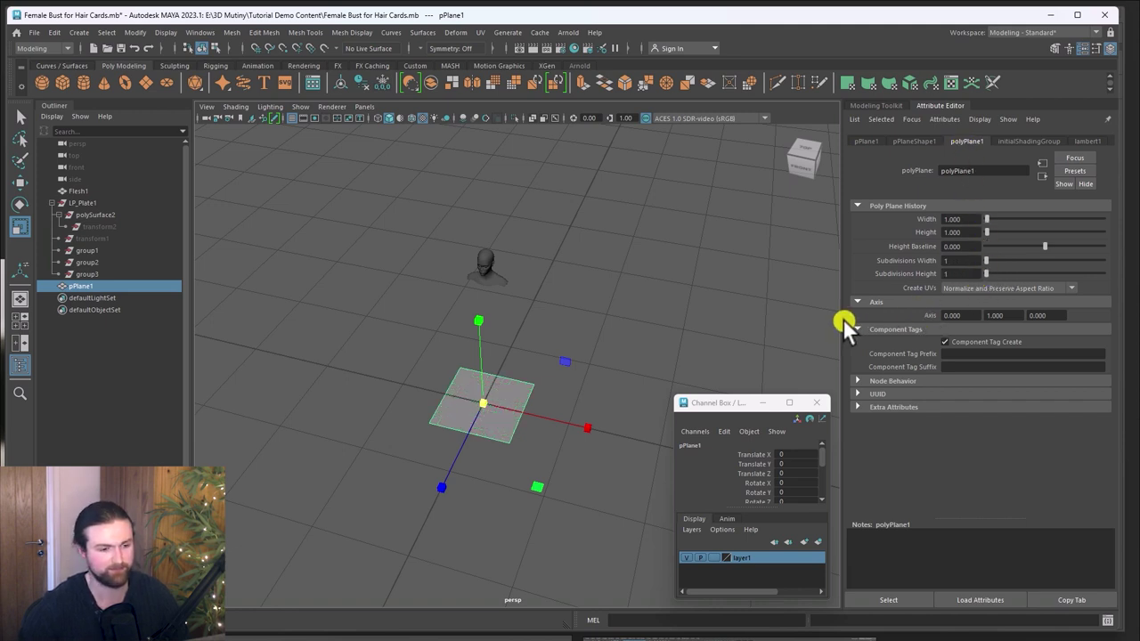
left_click(35, 33)
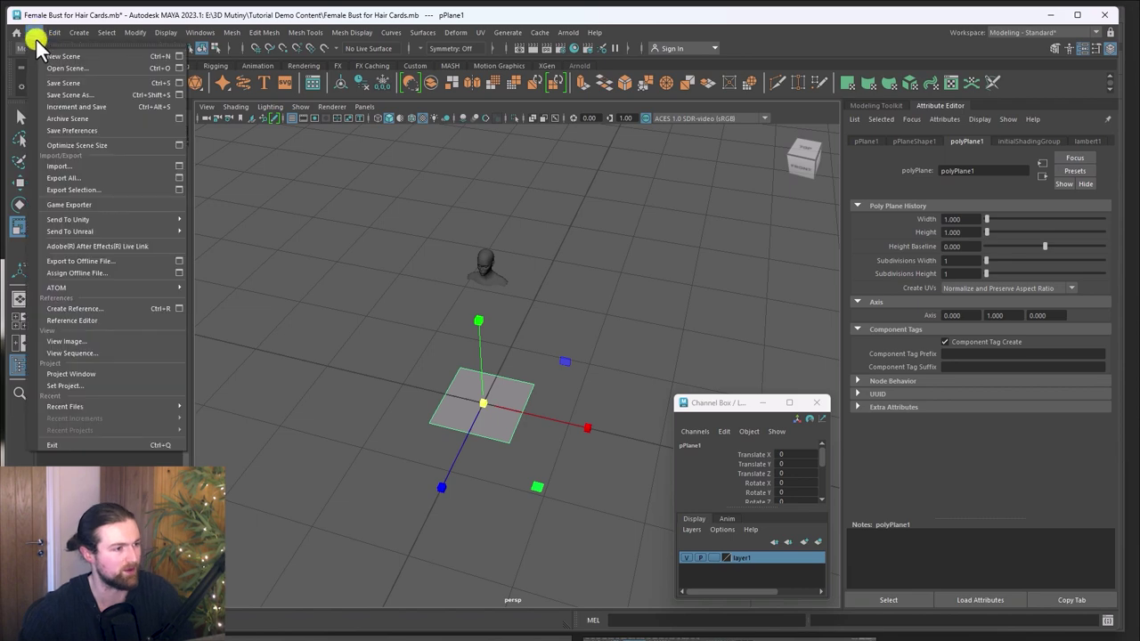
left_click(74, 200)
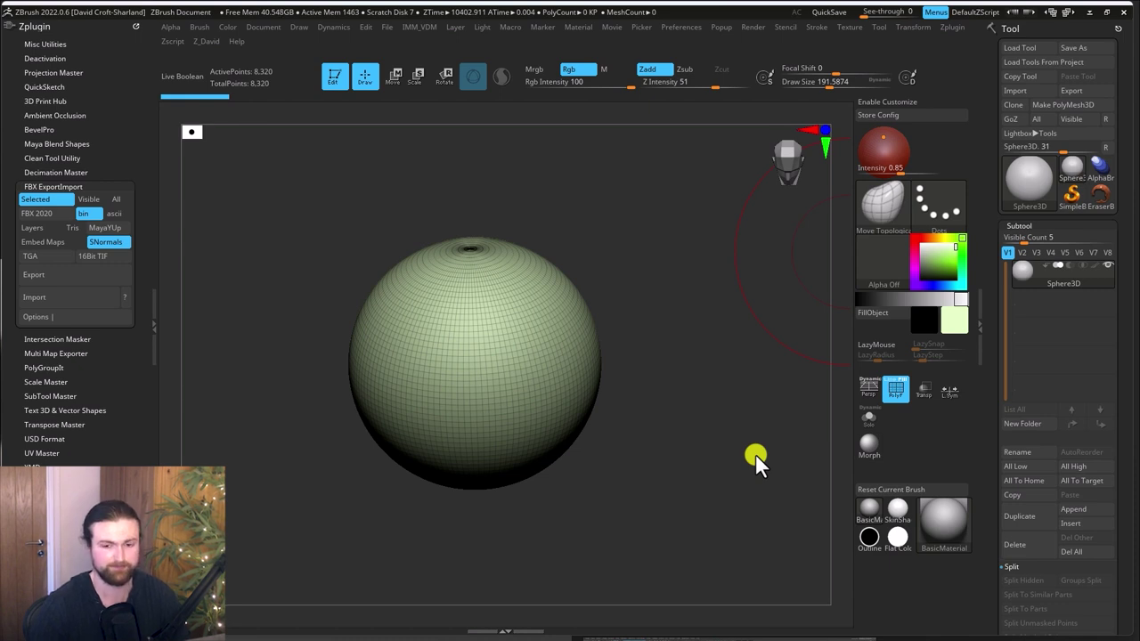
Step: In ZBrush, import LP_Plate.fbx from the HAIRCARD folder with the FBX ExportImport plugin
left_click(950, 27)
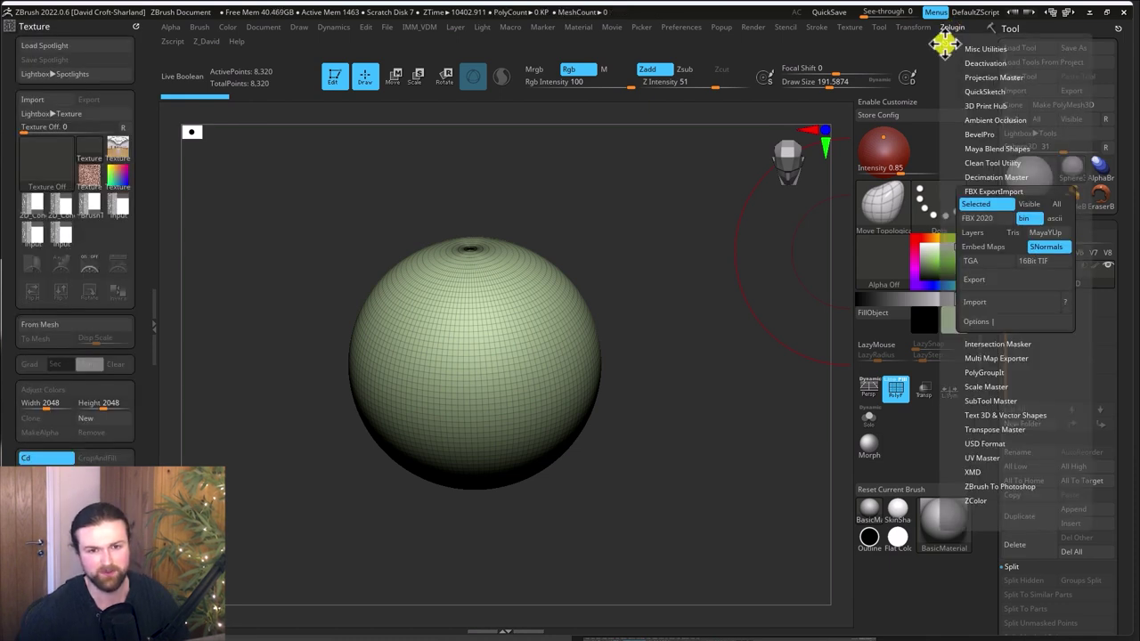
left_click(962, 53)
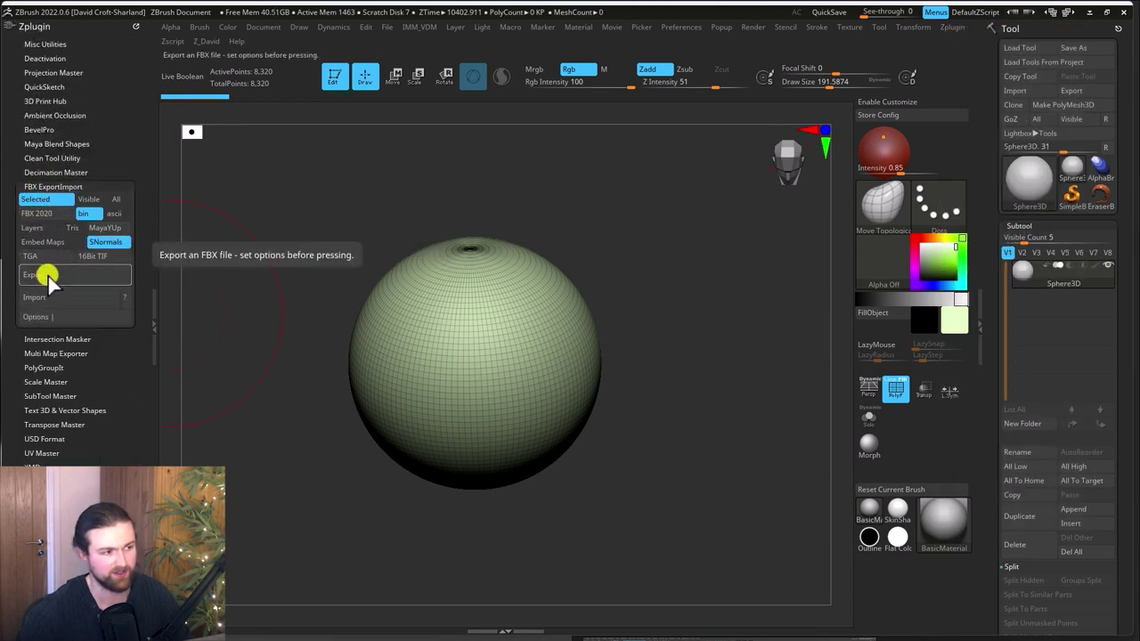
left_click(49, 301)
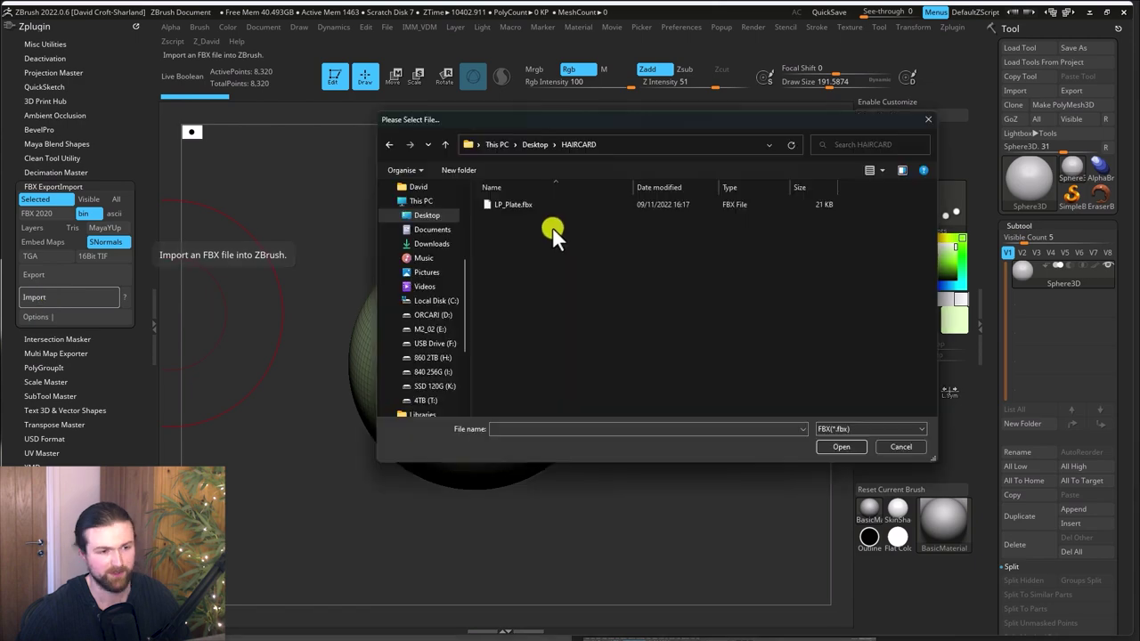
double_click(515, 207)
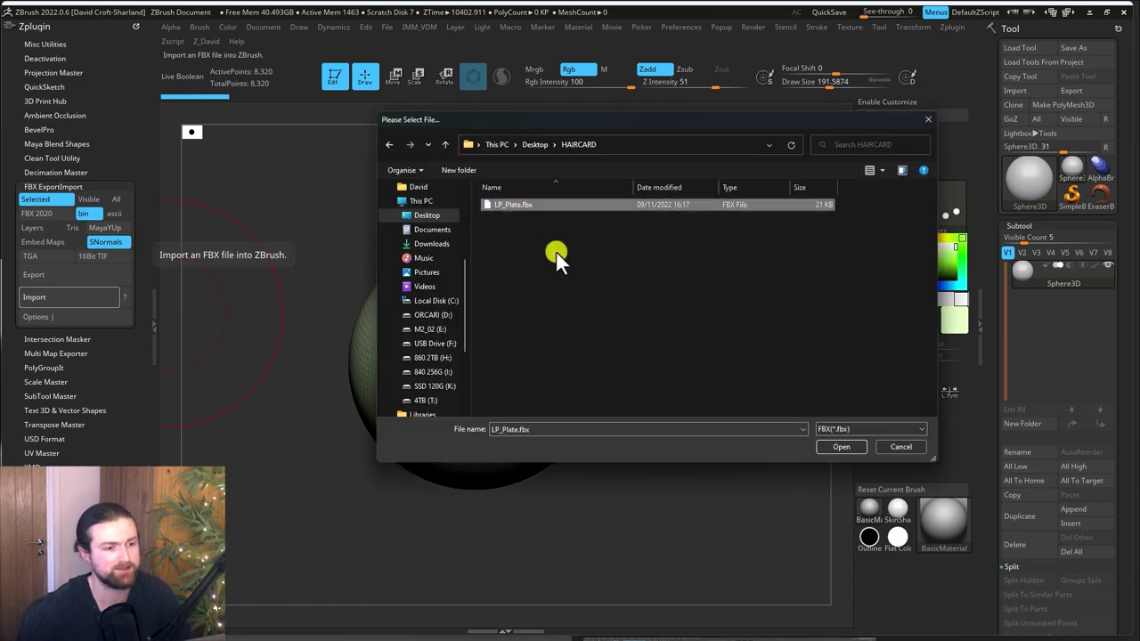
Step: Create a new texture map for the imported plane and load the 2DCONCEPT image into it
scroll(1124, 440, "down", 10)
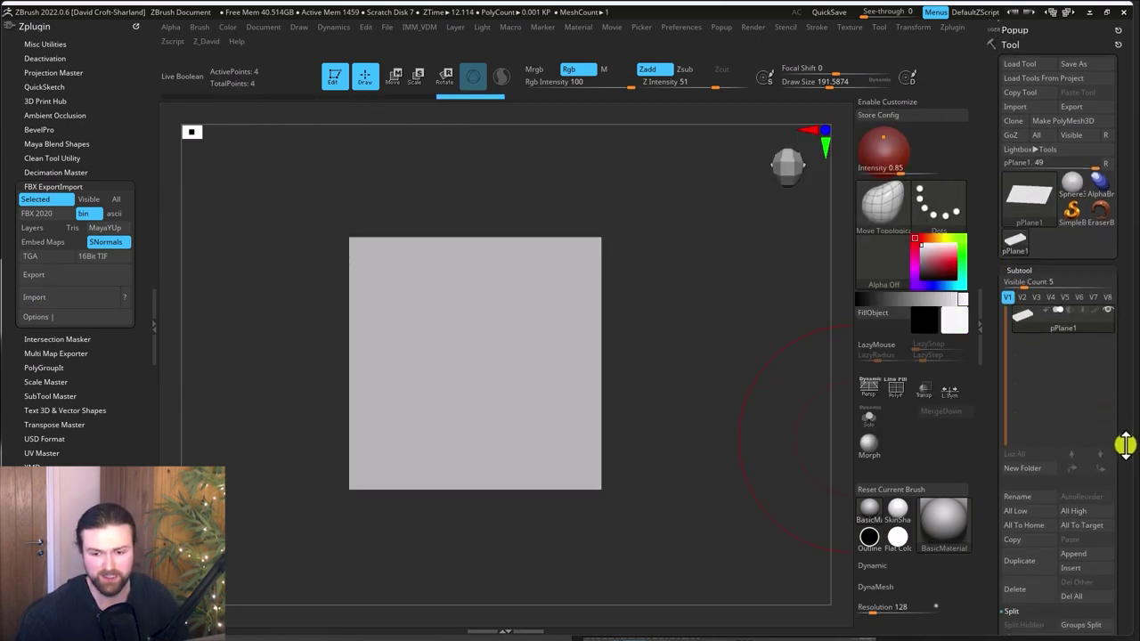
scroll(1102, 436, "down", 3)
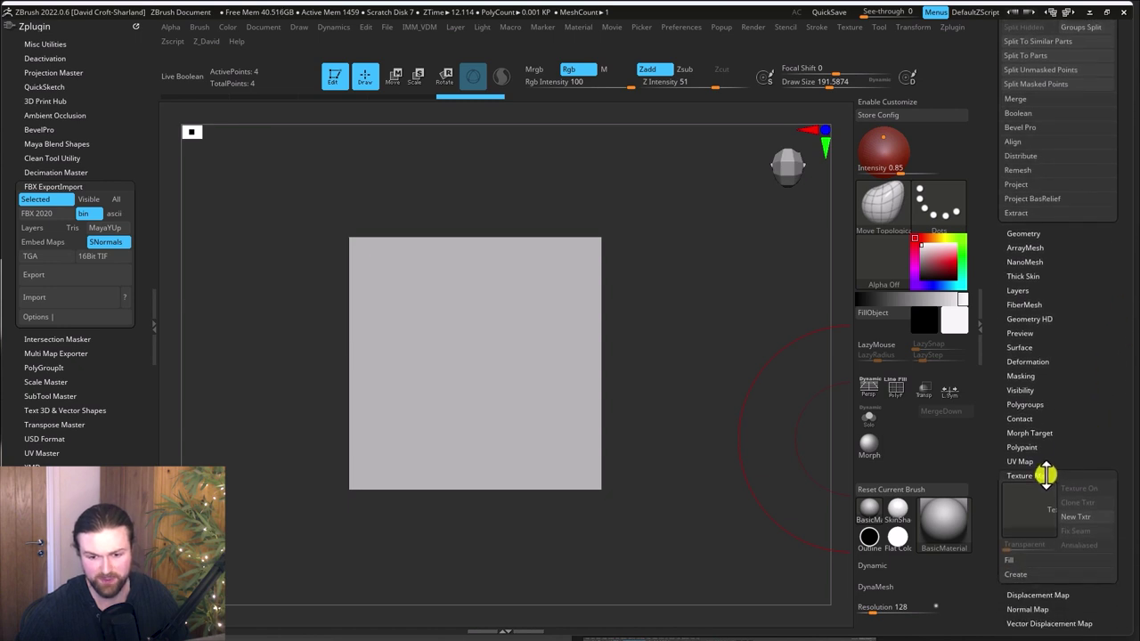
left_click(1077, 485)
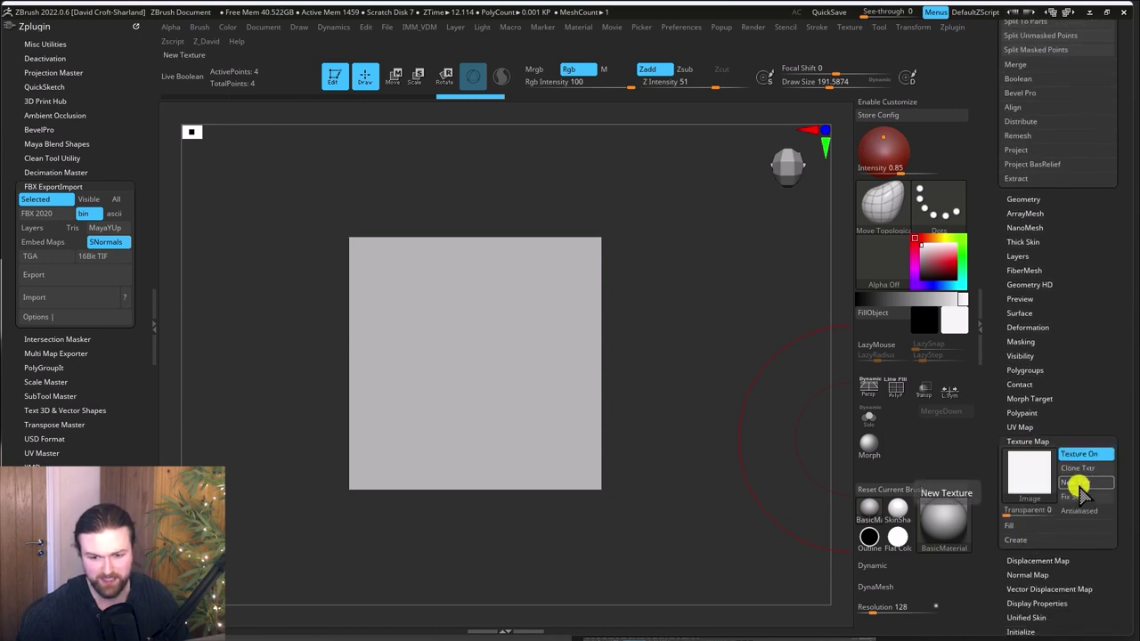
mouse_move(1029, 483)
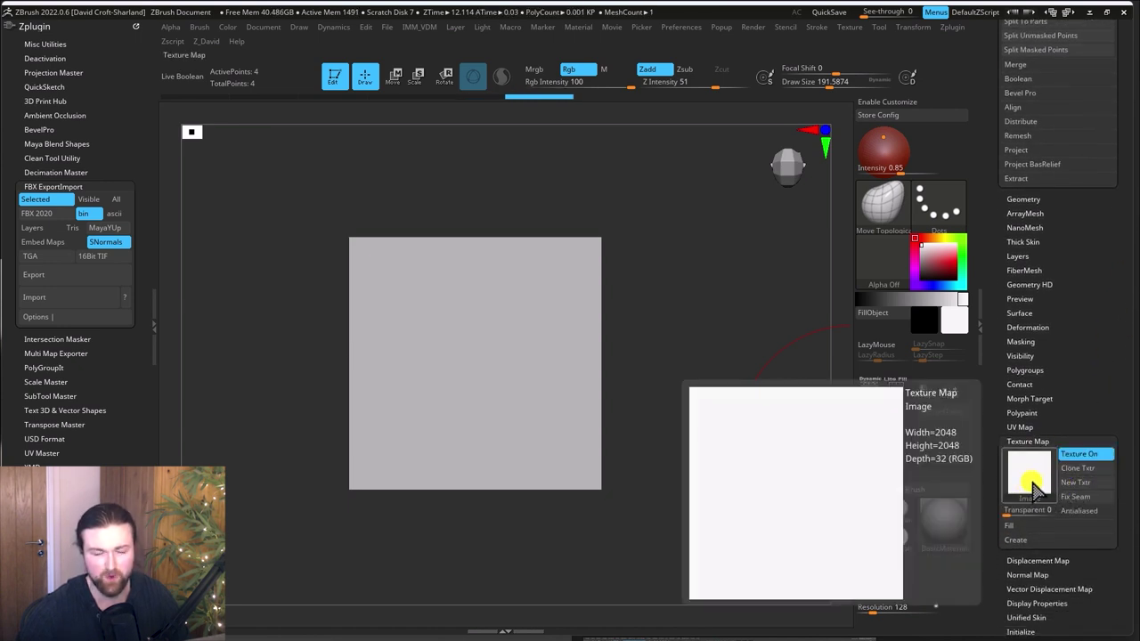
left_click(1031, 481)
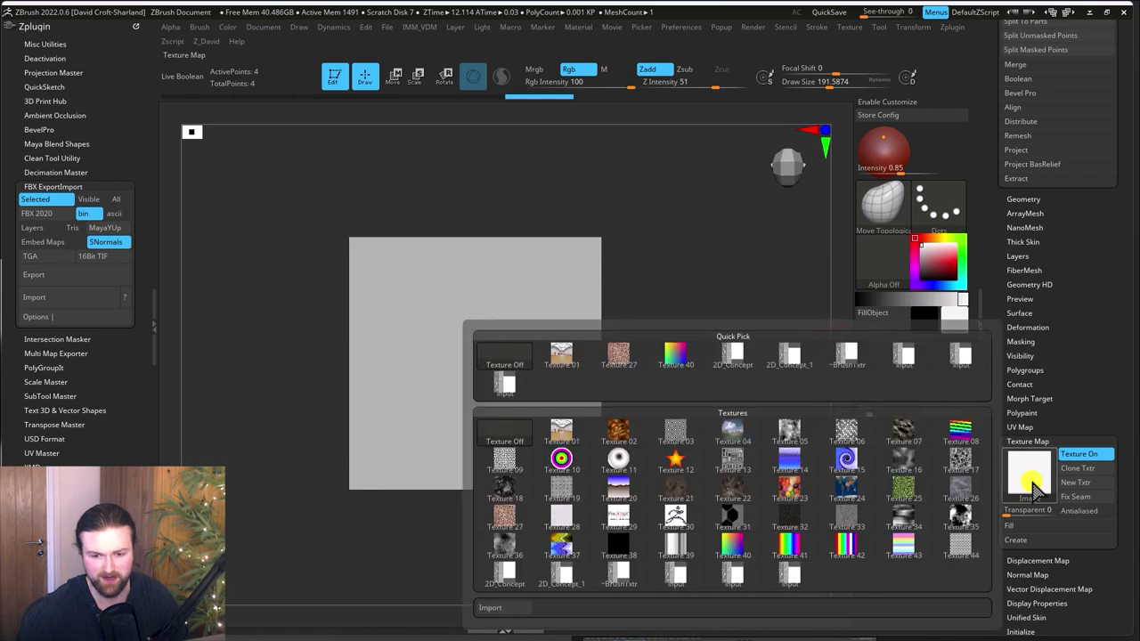
left_click(505, 609)
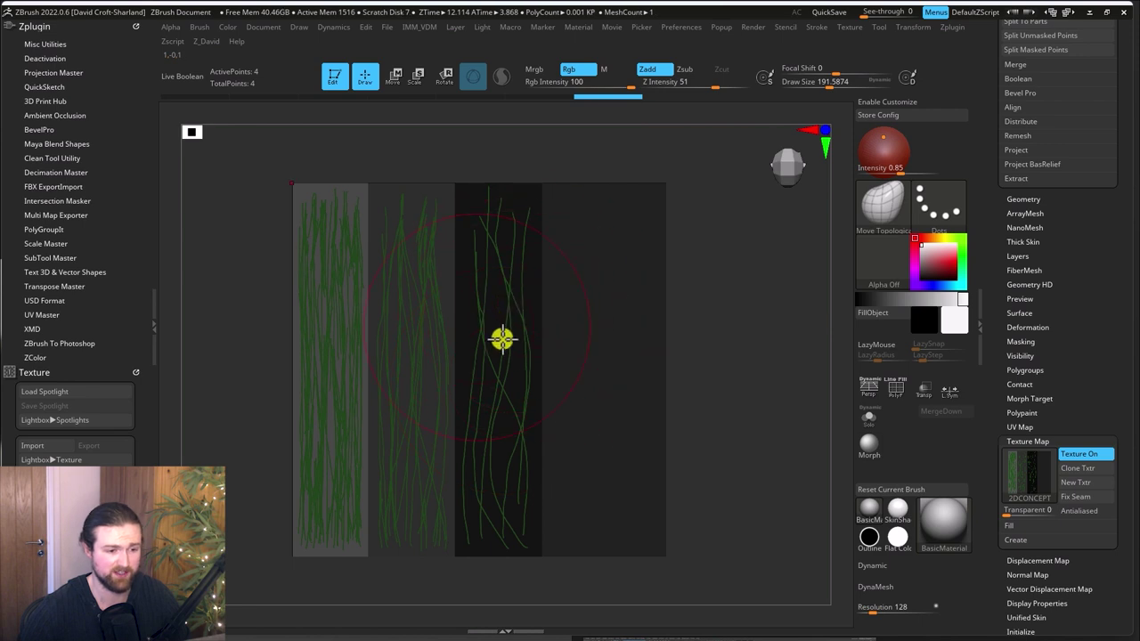
Step: Import 2DCONCEPT into the texture library, flip it vertically, and apply the flipped version as the plane's texture map
left_click(845, 27)
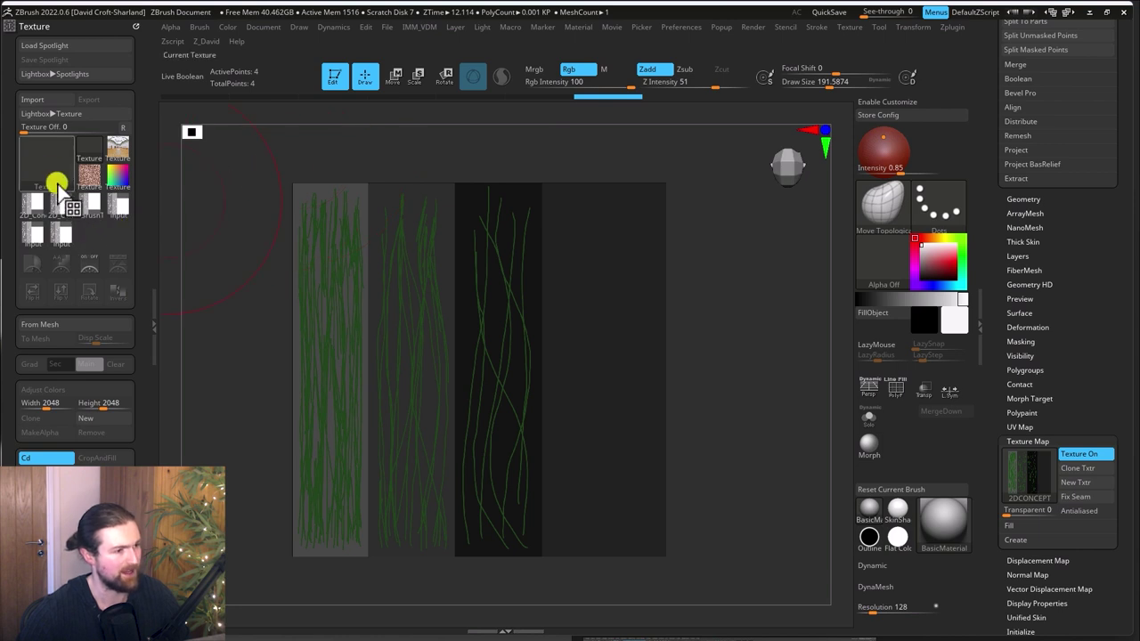
left_click(40, 101)
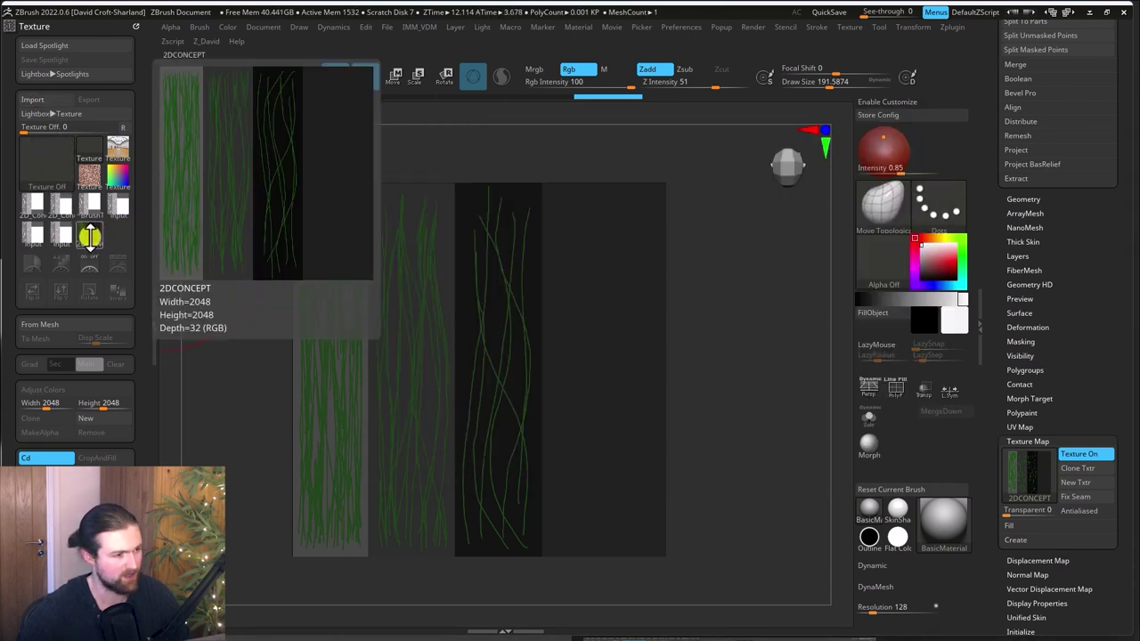
left_click(90, 237)
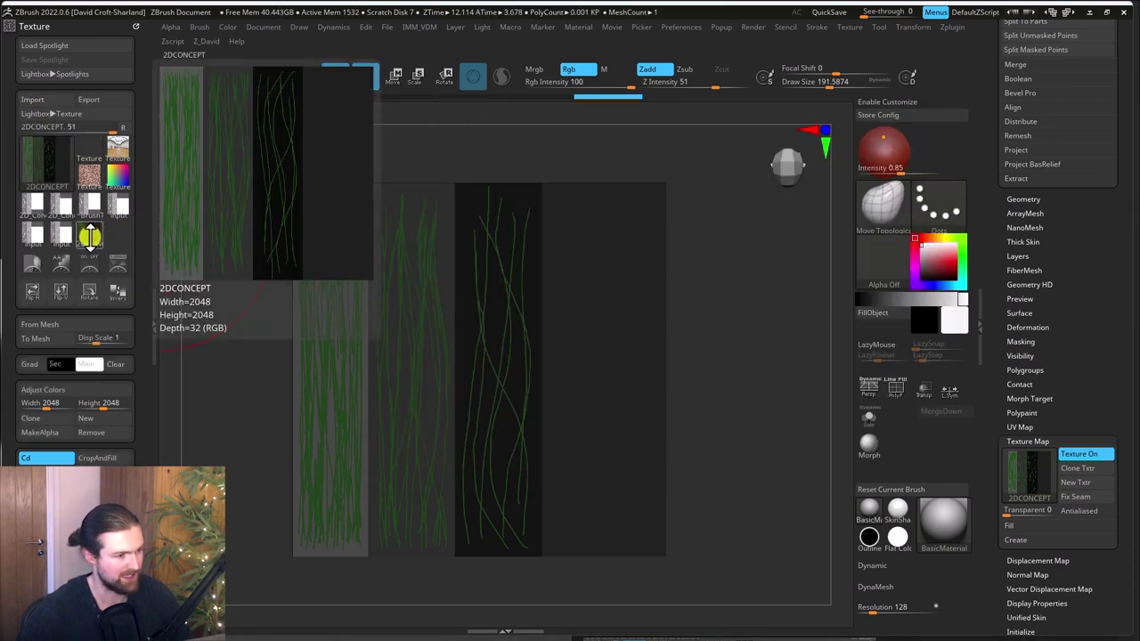
left_click(62, 295)
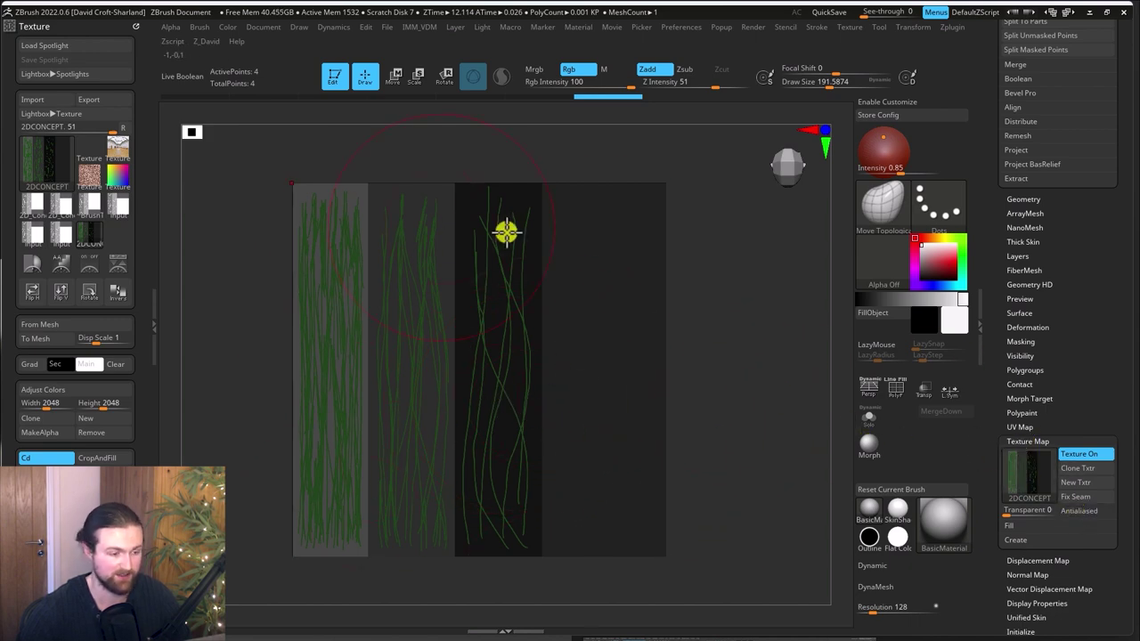
left_click(1022, 481)
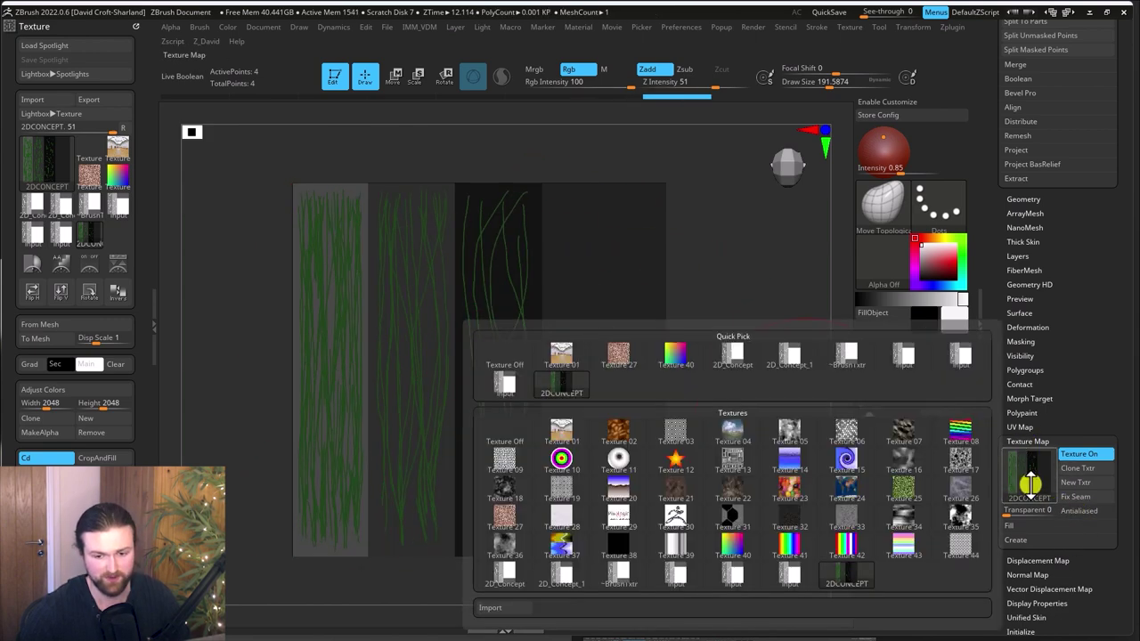
left_click(564, 392)
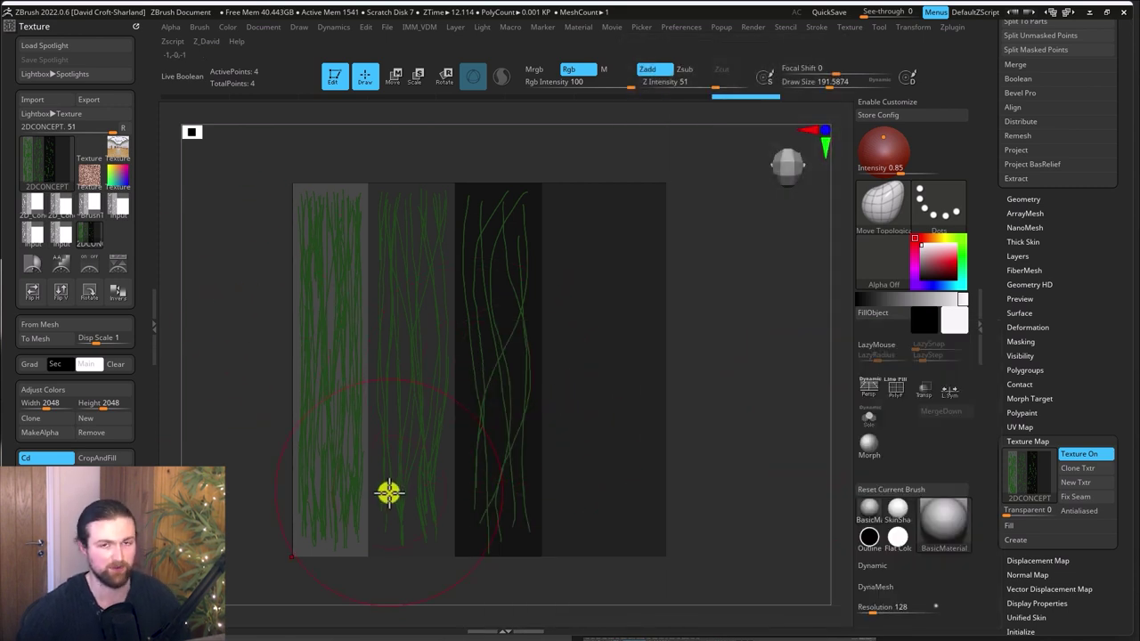
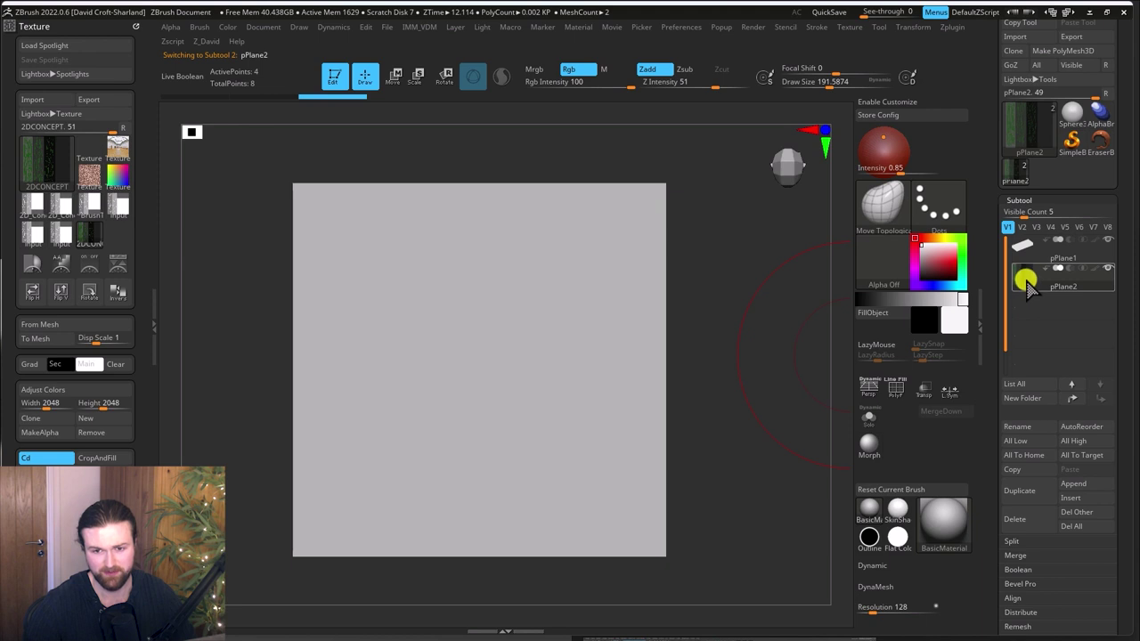
Step: Make the original plane, pPlane1, the active subtool
left_click(1027, 256)
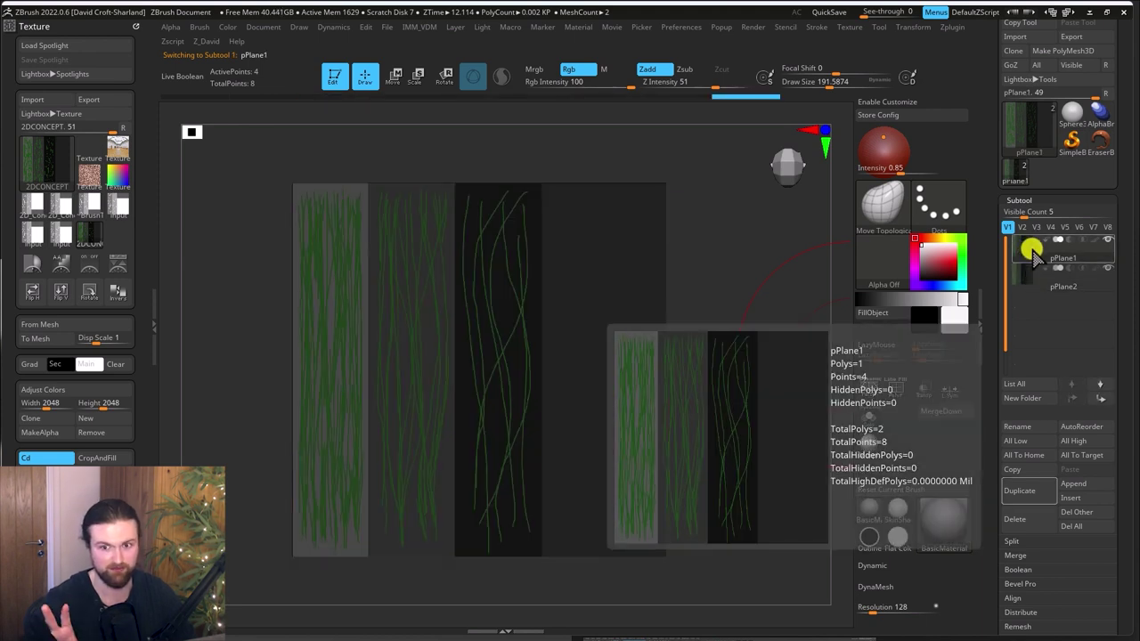
Step: Move the original plane, pPlane1, slightly down along Y so that it sits just beneath the duplicate plane
left_click_drag(784, 402, 770, 303)
left_click(395, 74)
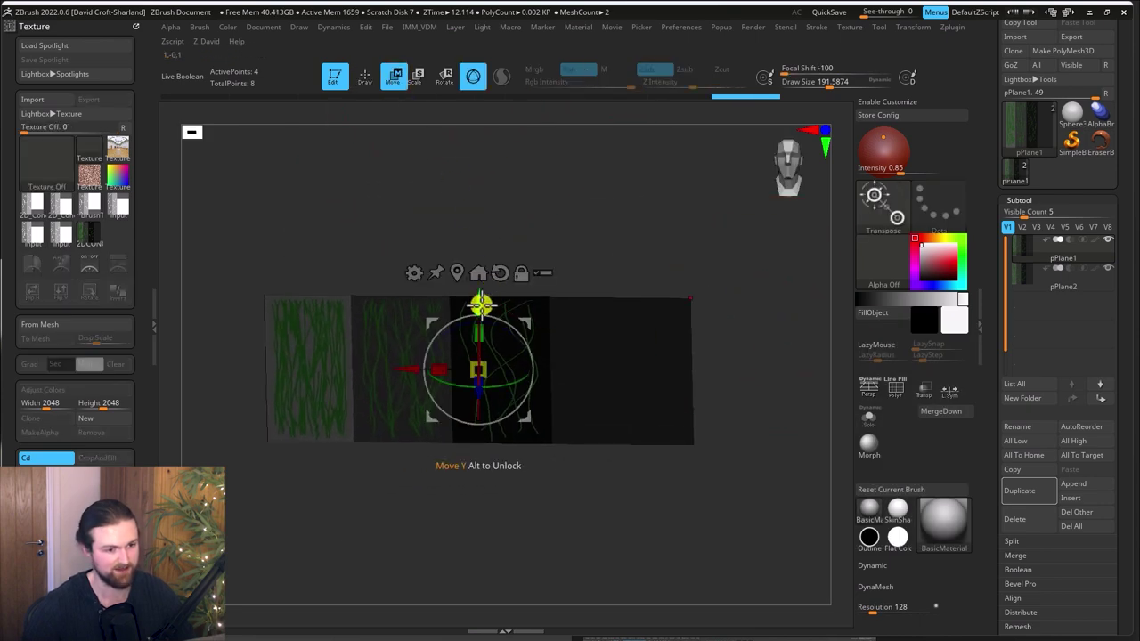
left_click_drag(479, 300, 481, 302)
left_click_drag(675, 330, 720, 302)
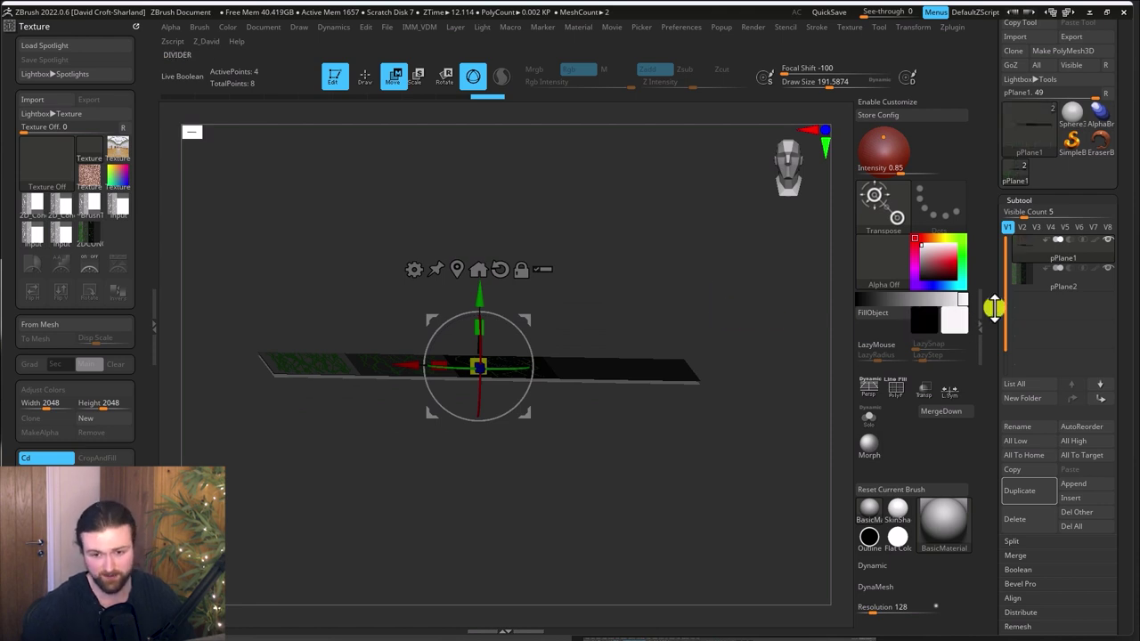
Step: Make the duplicate plane, pPlane2, the active subtool and choose the CurveTube brush for drawing on it from above
left_click(1024, 298)
left_click_drag(784, 310, 782, 423)
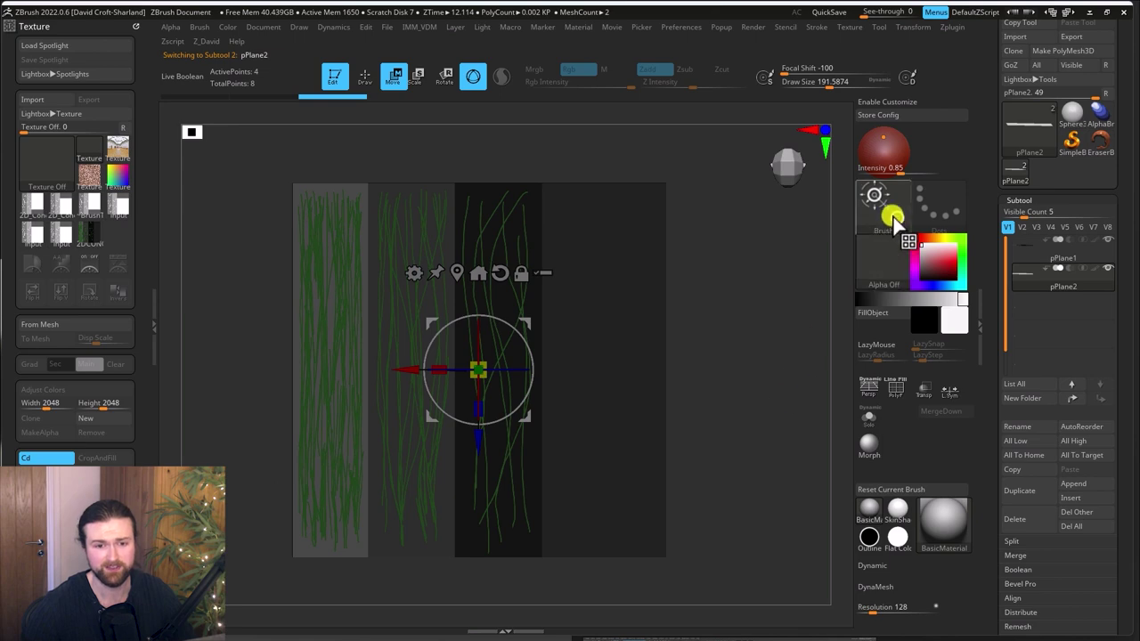
key("b")
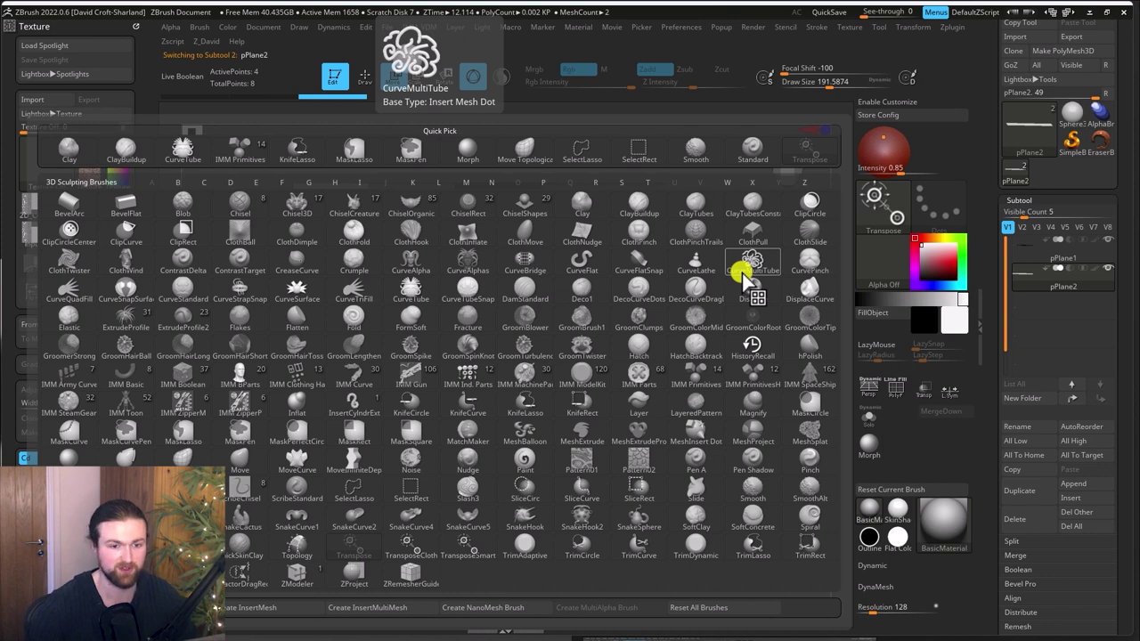
left_click(419, 294)
Step: Try the CurveTube brush with two wavy strands, reduce the draw size to about 8.42, and undo both strands
mouse_move(496, 204)
left_mouse_down()
mouse_move(501, 369)
mouse_move(412, 443)
left_mouse_up()
mouse_move(579, 212)
left_mouse_down()
mouse_move(545, 307)
mouse_move(505, 504)
left_mouse_up()
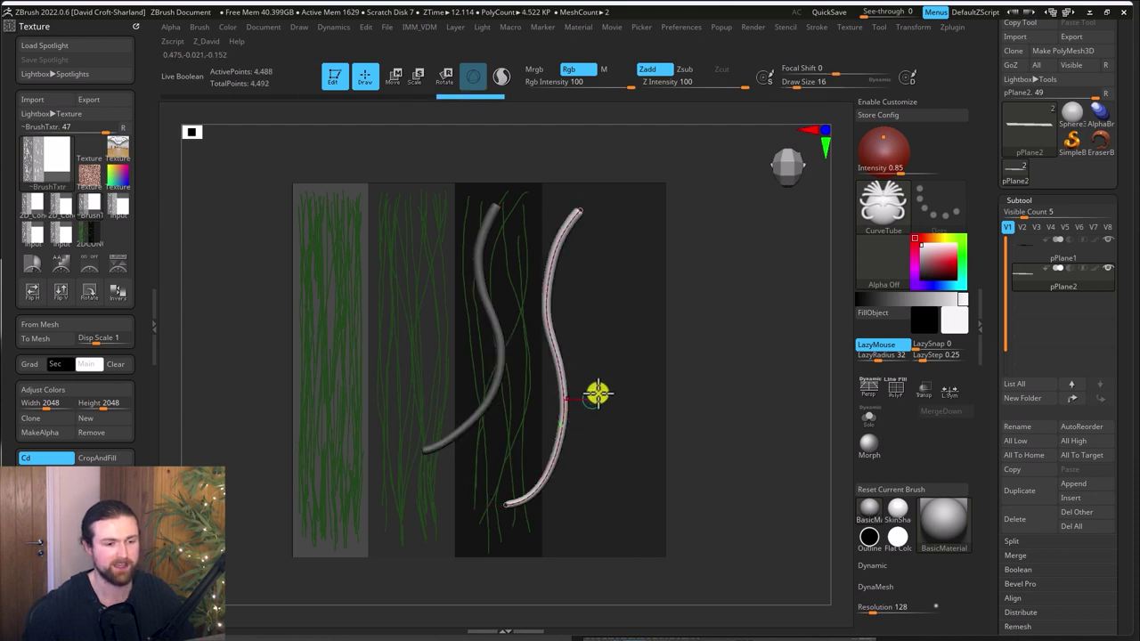
key("[")
key("[")
key("[")
key("[")
key("[")
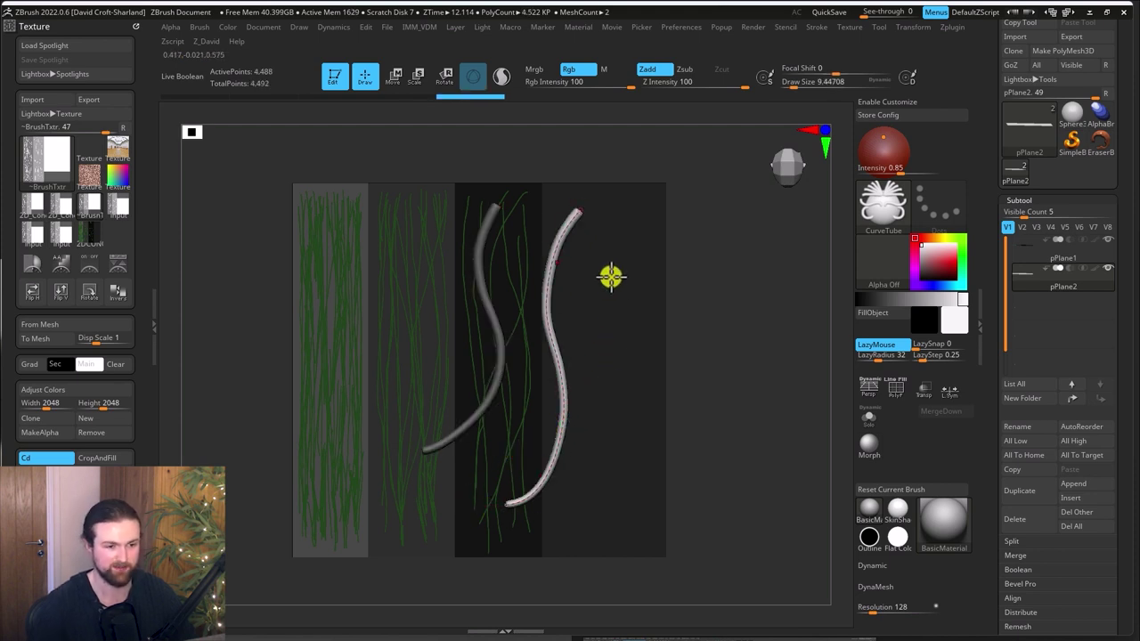
key("space")
left_click_drag(620, 294, 609, 298)
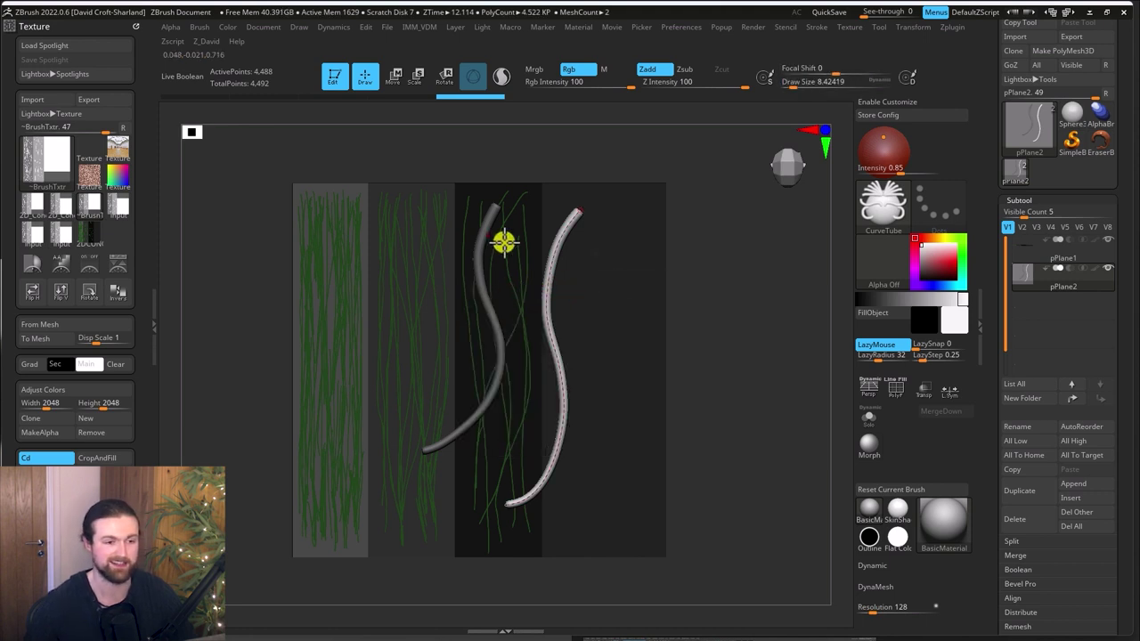
key("ctrl+z")
key("ctrl+z")
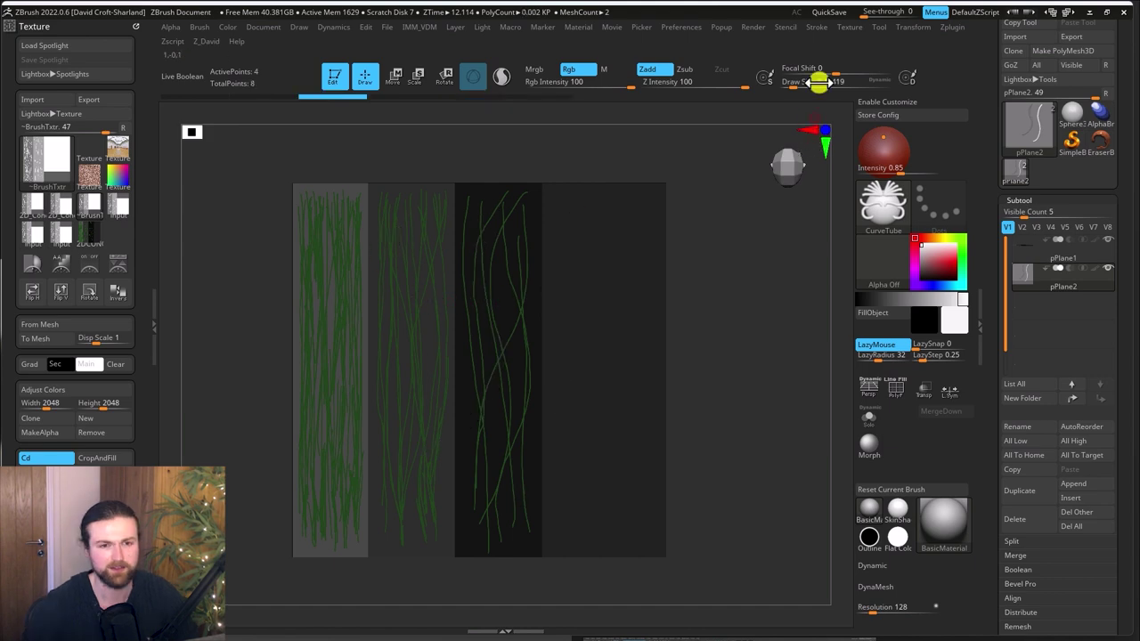
Step: Dock the Stroke settings, draw a winding test strand with LazyMouse on at radius 32, and undo it
left_click(815, 28)
left_click(811, 42)
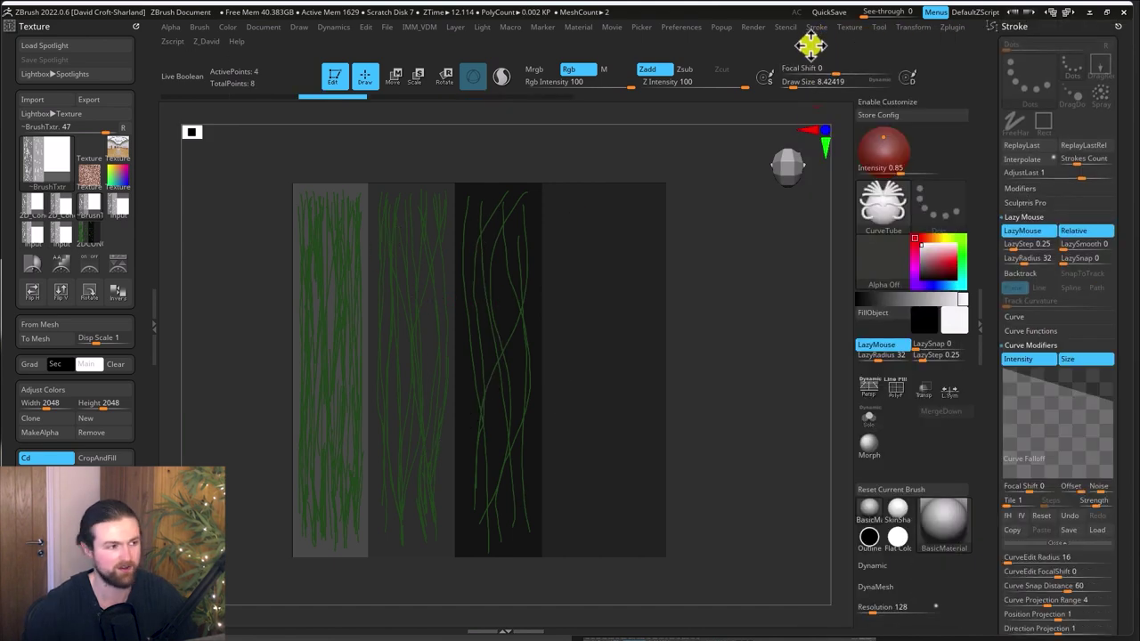
left_click(1017, 231)
mouse_move(581, 248)
left_mouse_down()
mouse_move(536, 287)
mouse_move(504, 410)
mouse_move(369, 364)
mouse_move(456, 470)
left_mouse_up()
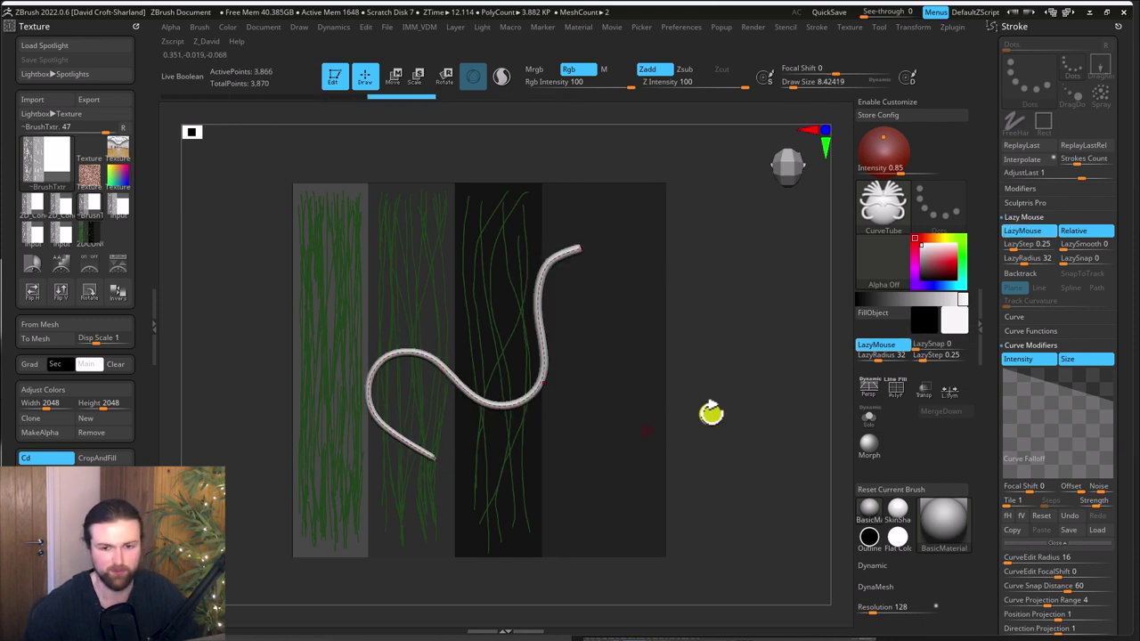
key("ctrl+z")
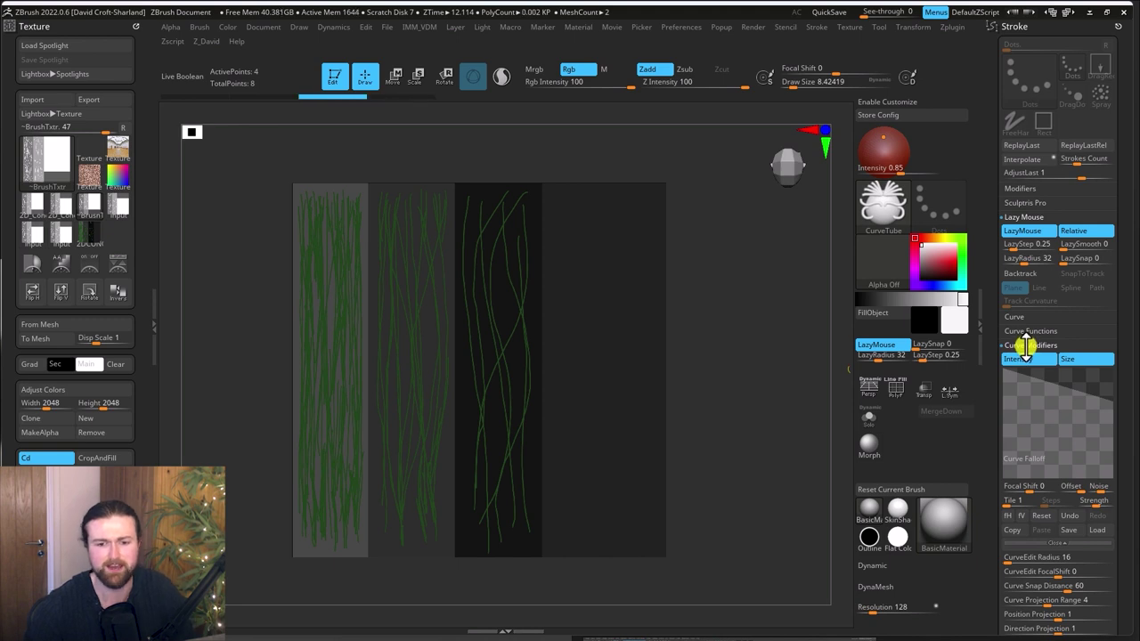
Step: Toggle the Size curve modifier and draw four long vertical strands across the three hair strips at draw size about 2.19
left_click(1068, 360)
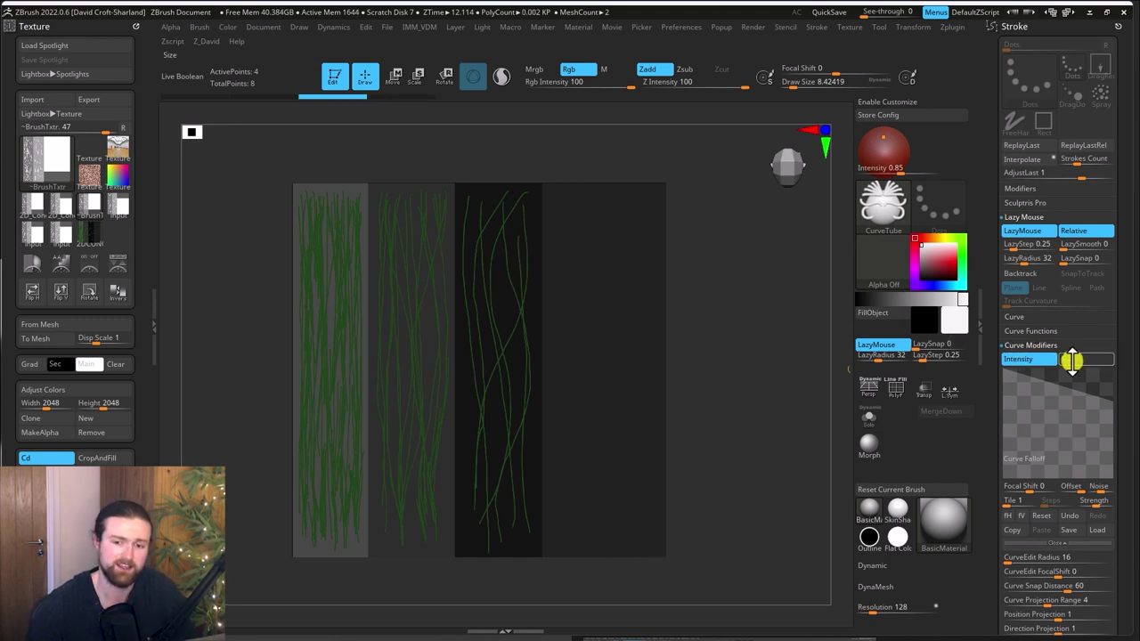
left_click(1070, 360)
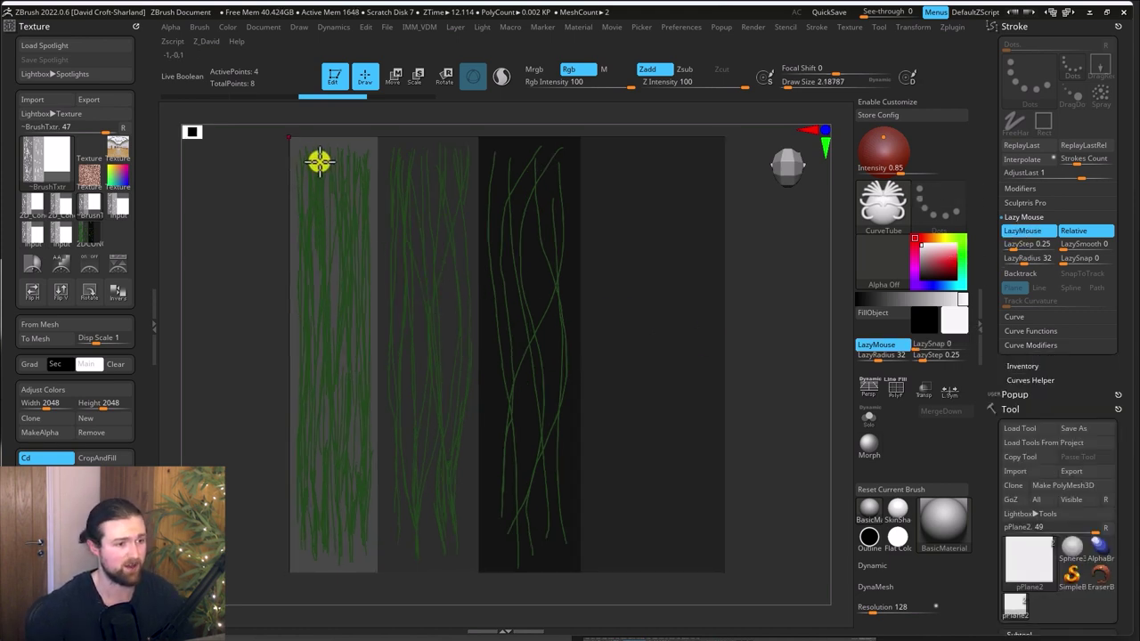
mouse_move(318, 162)
left_mouse_down()
mouse_move(336, 557)
mouse_move(335, 545)
left_mouse_up()
left_click_drag(389, 157, 384, 559)
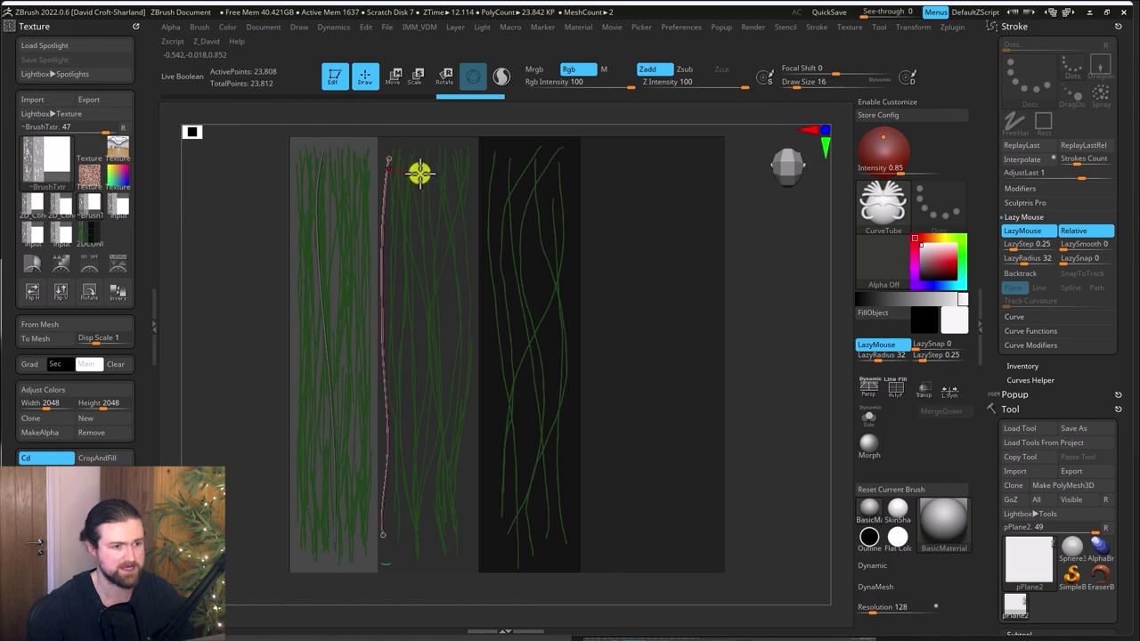
left_click_drag(451, 159, 436, 547)
left_click_drag(506, 159, 514, 543)
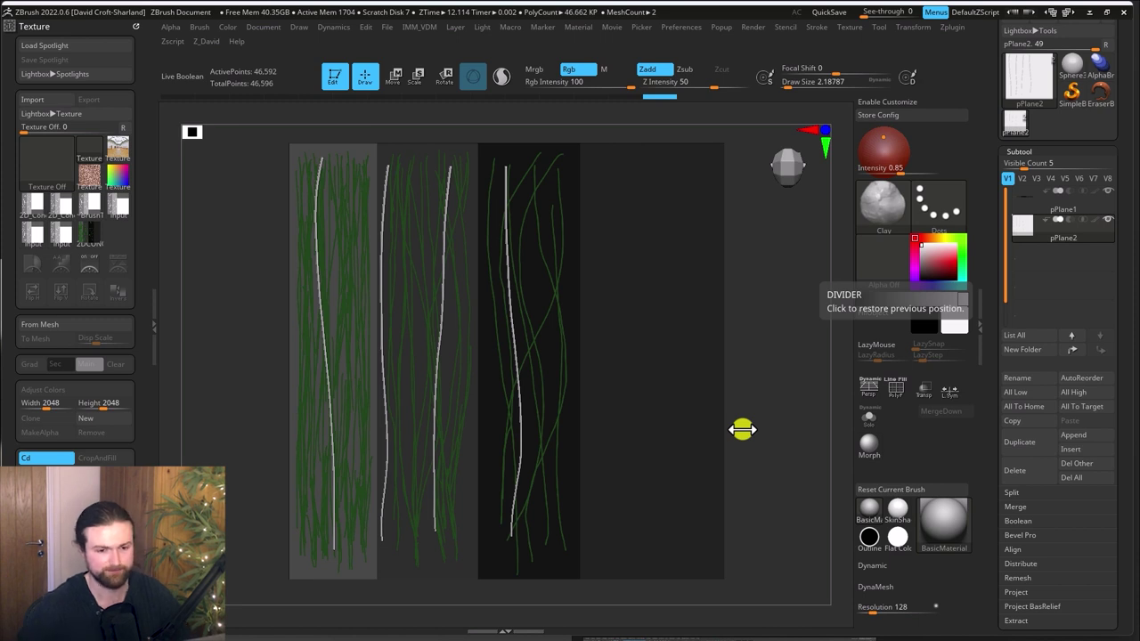
Step: Solo pPlane2, isolate its flat plane and mask it, and unhide the strands so that only the plane is masked
left_click(867, 420)
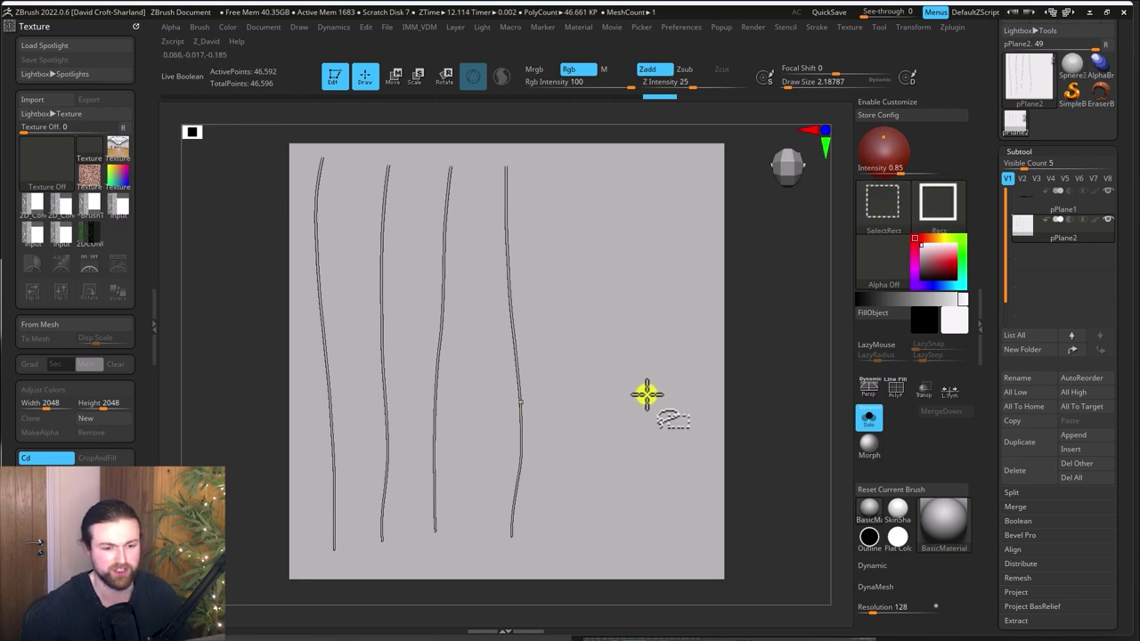
left_click(647, 395, "ctrl+shift")
left_click(797, 398, "ctrl+shift")
left_click(713, 400, "ctrl+shift")
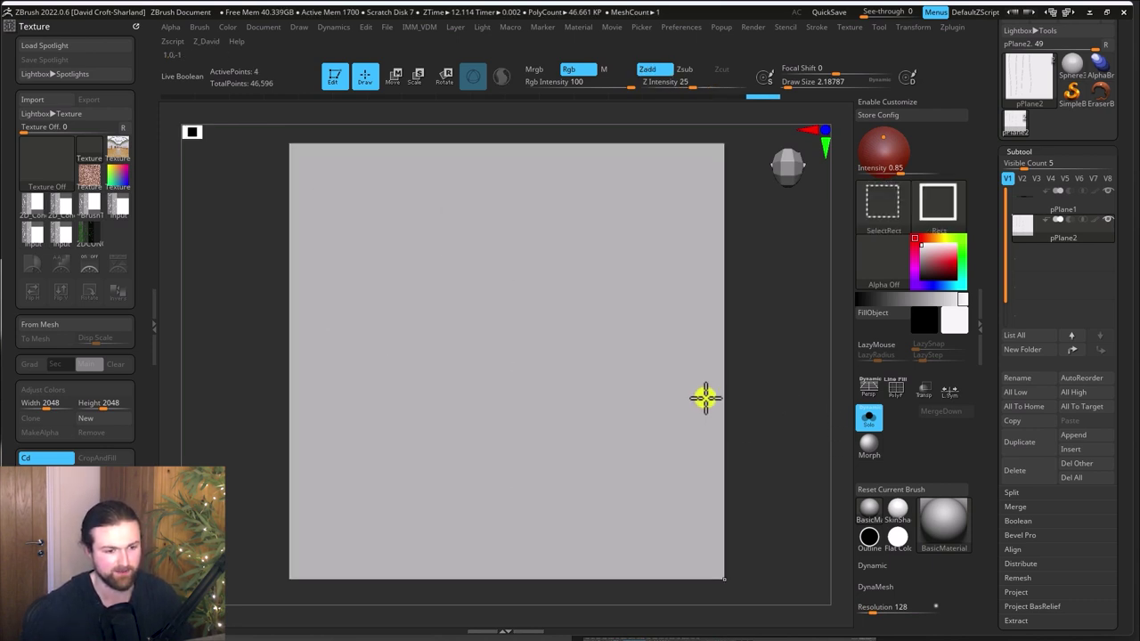
key("ctrl")
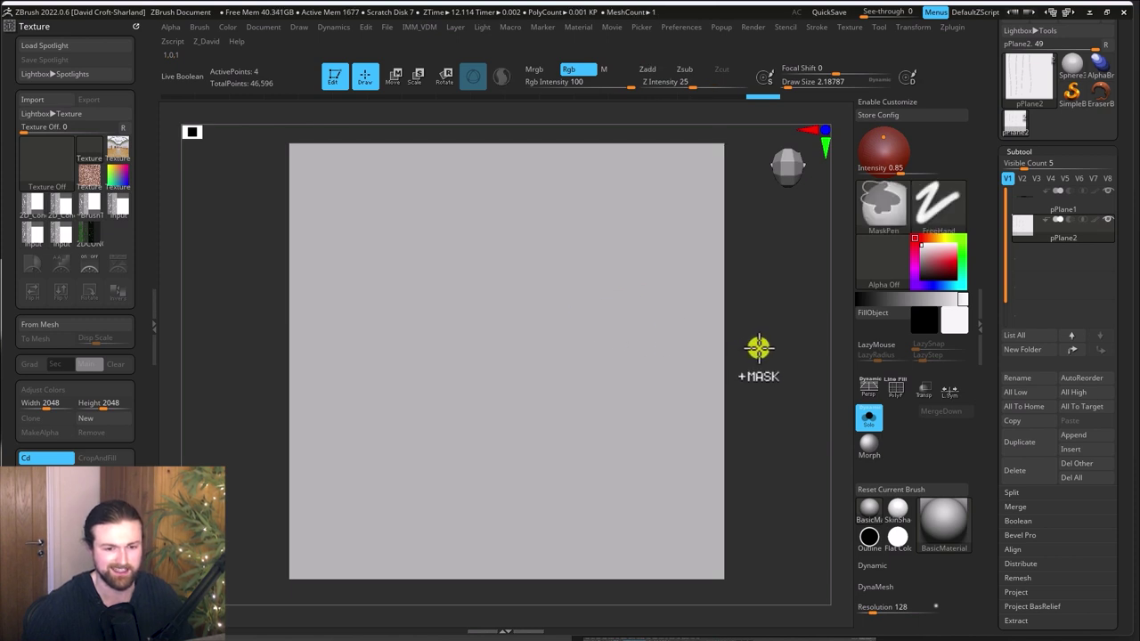
left_click(799, 327, "ctrl")
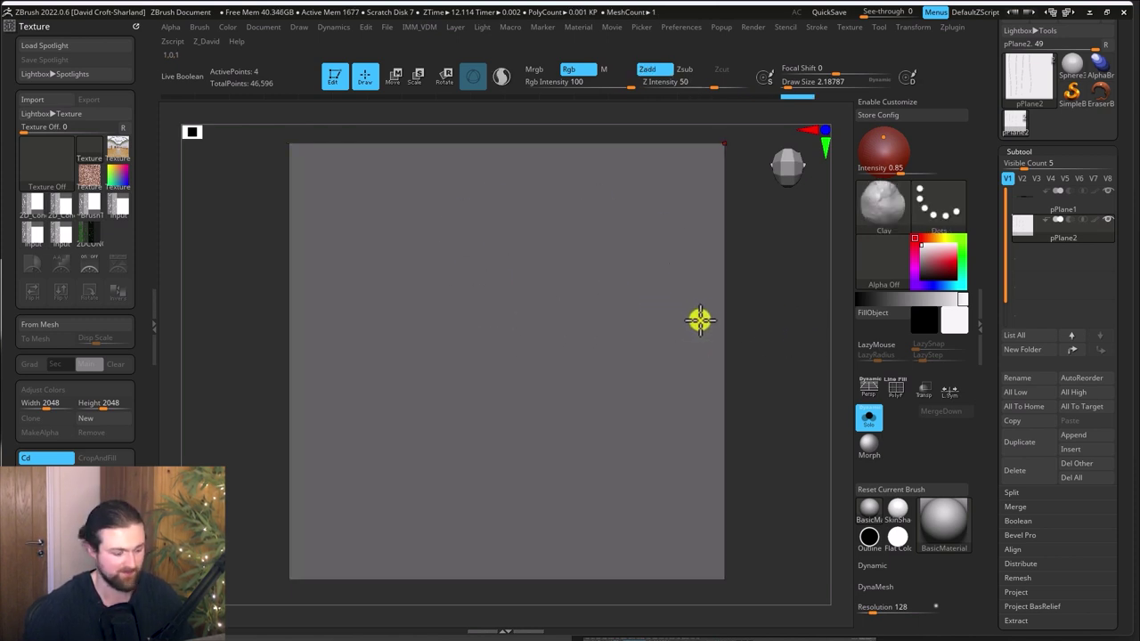
key("ctrl+shift")
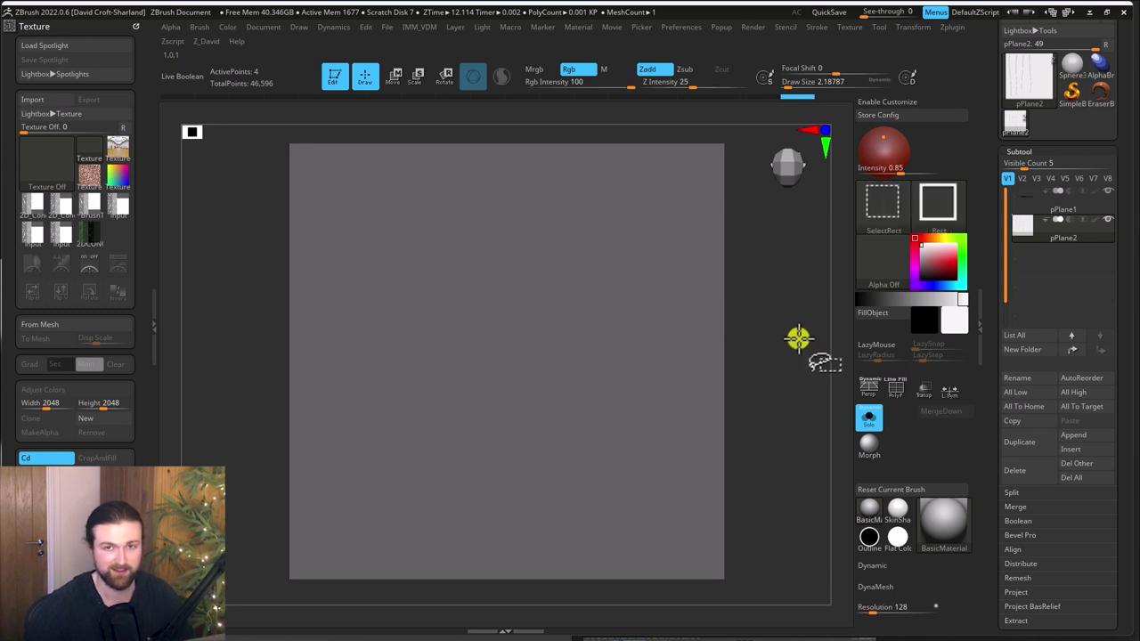
left_click(799, 338, "ctrl+shift")
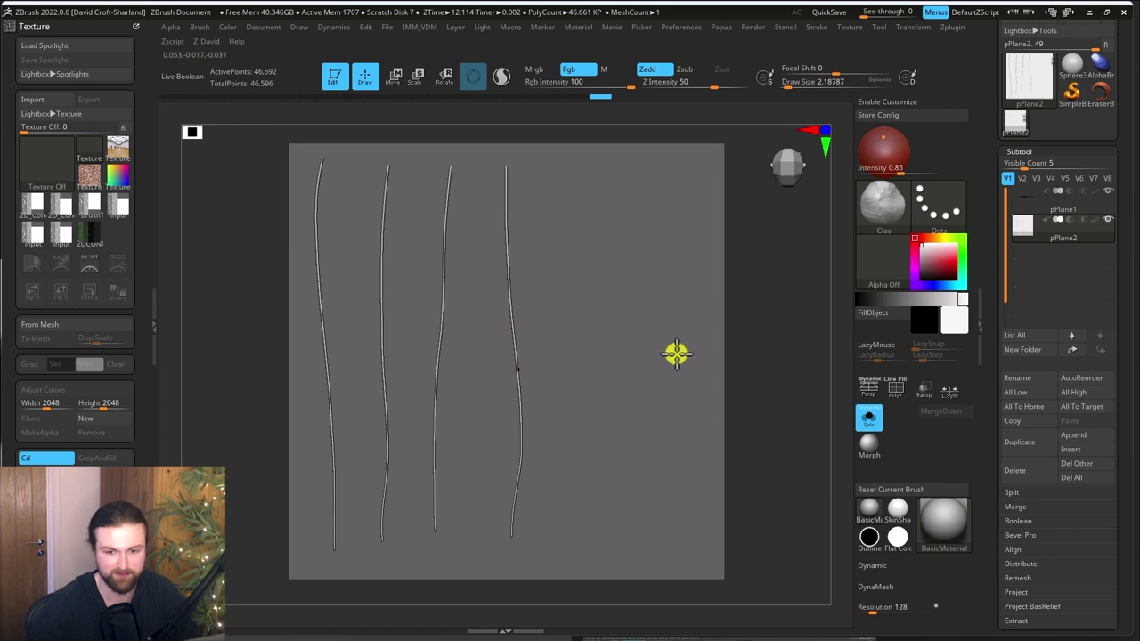
Step: Split the masked plane into its own subtool and make the strands, pPlane2, the active subtool with Solo off
left_click(1011, 493)
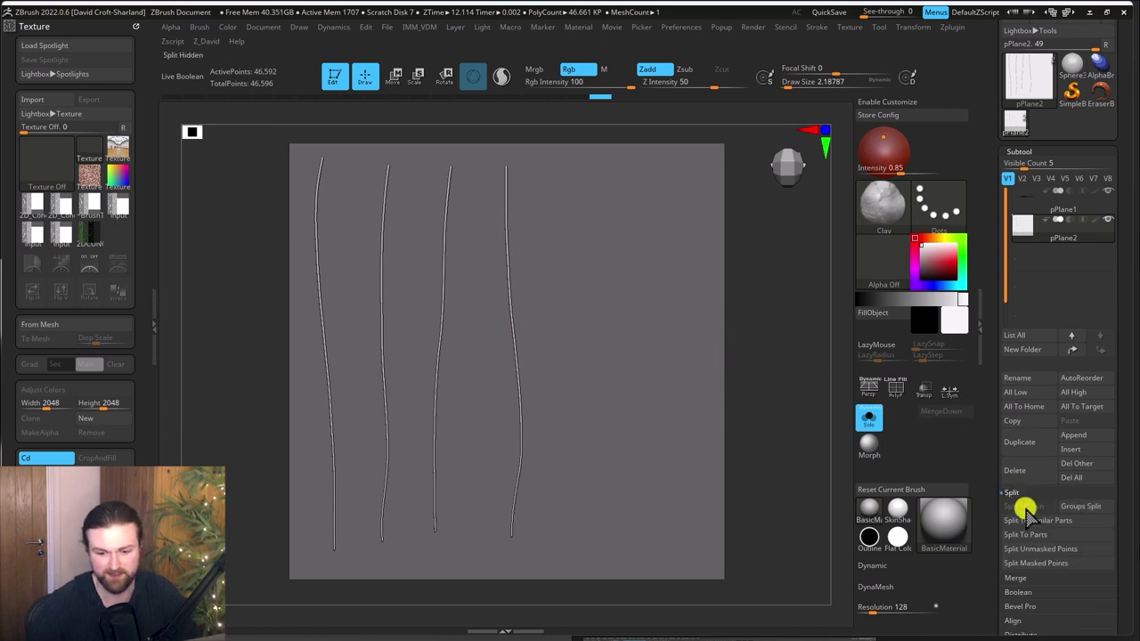
left_click(1022, 564)
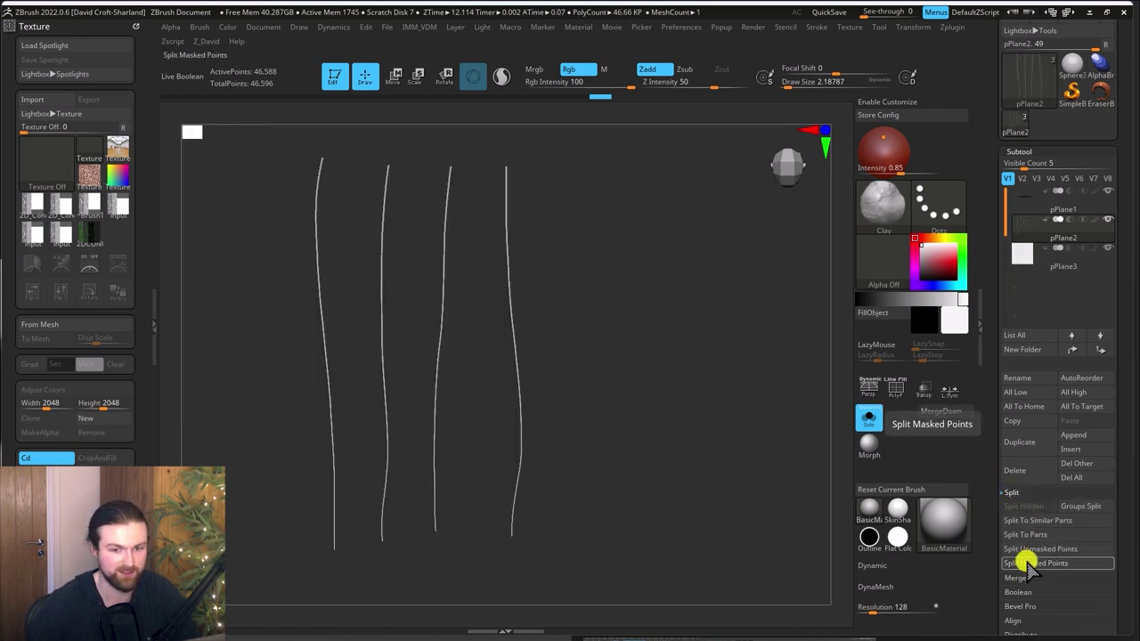
left_click(1024, 255)
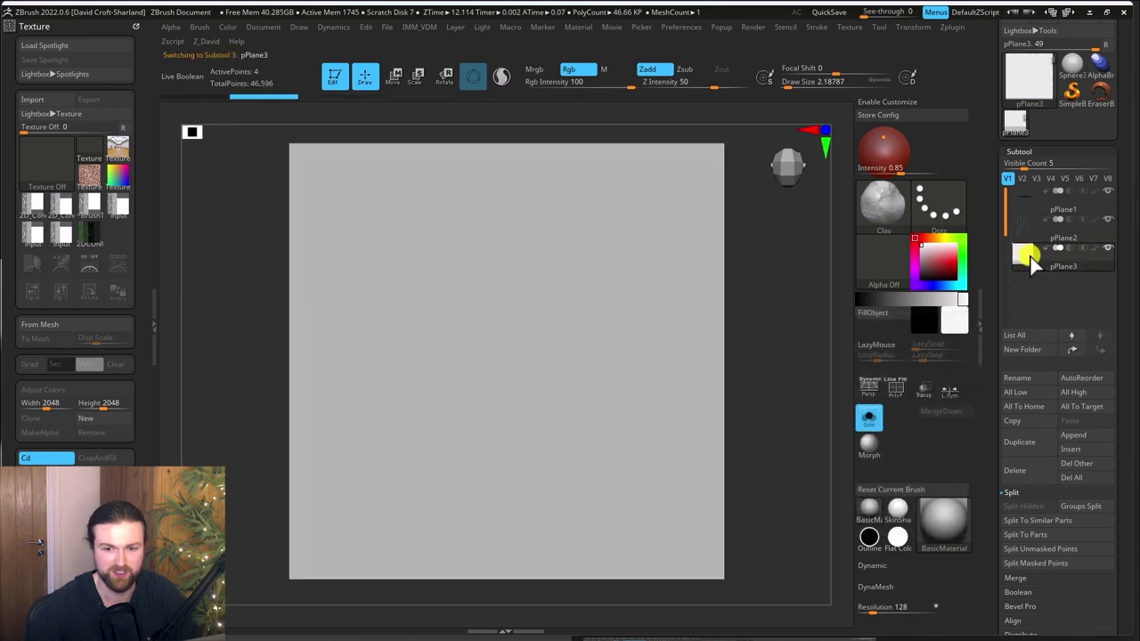
left_click(1025, 234)
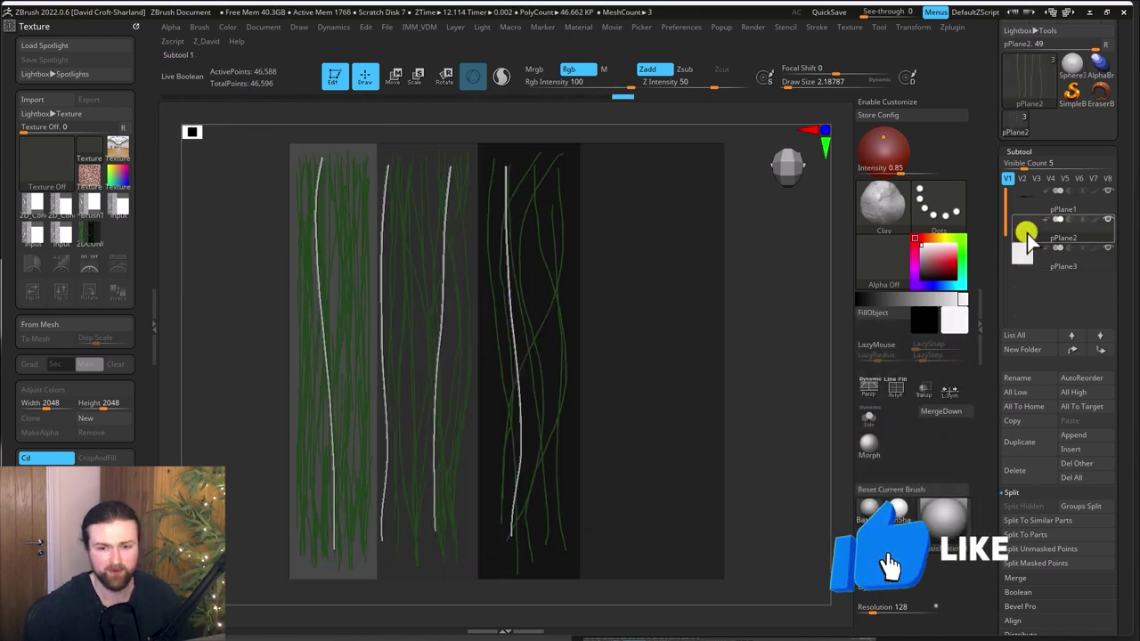
Step: Give each strand in pPlane2 its own polygroup with Auto Groups
right_click_drag(213, 338, 240, 353, "ctrl")
right_click_drag(733, 354, 872, 452, "ctrl")
left_click_drag(871, 452, 840, 377, "alt")
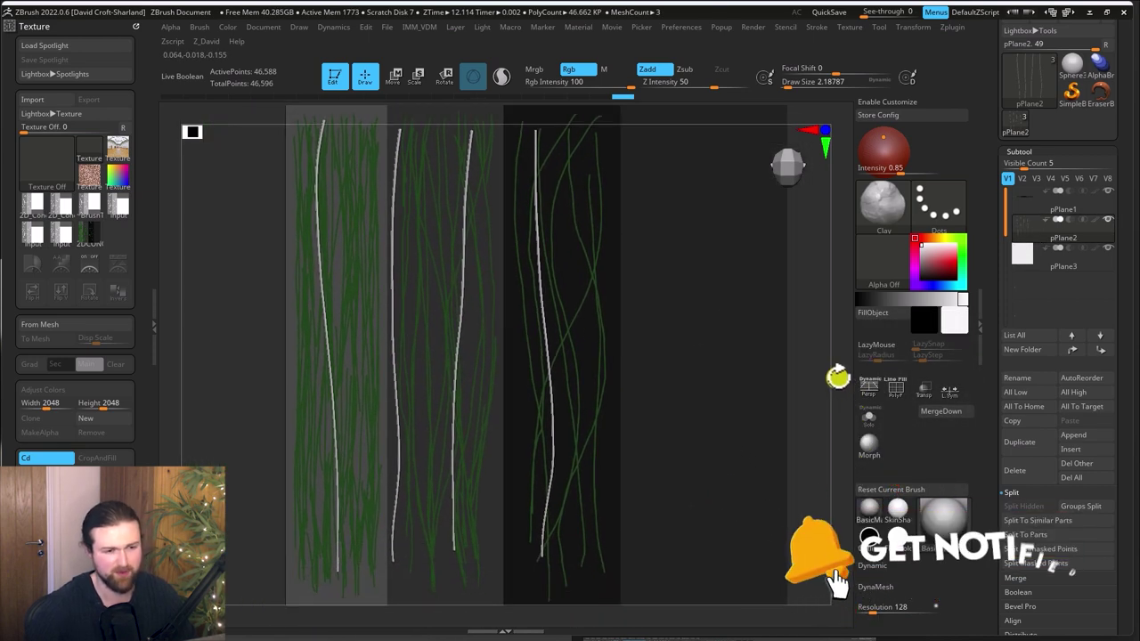
left_click(1024, 492)
left_click_drag(1101, 619, 1118, 502)
scroll(1118, 501, "down", 1)
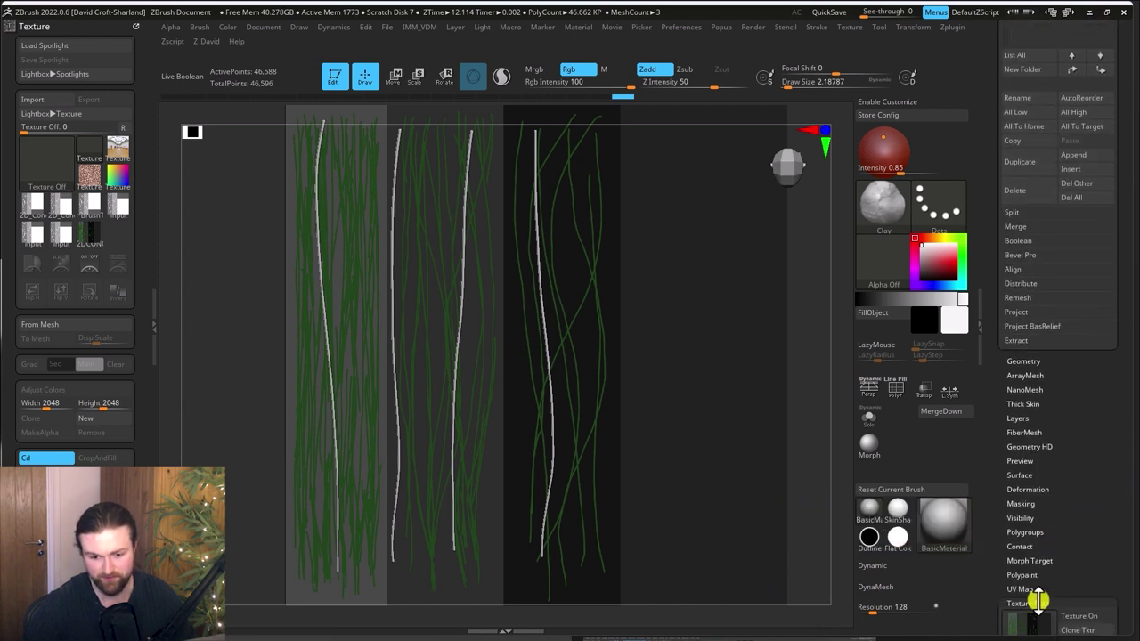
left_click(1025, 532)
left_click(1017, 306)
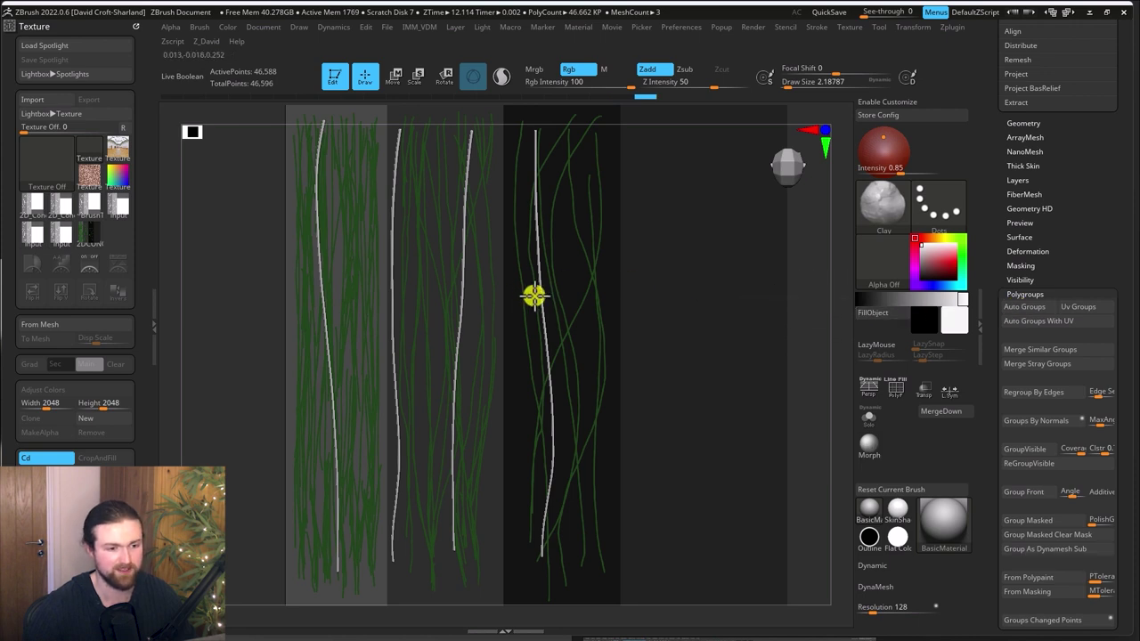
Step: Turn on PolyFrame and switch off its wireframe lines so that the strands show only their polygroup colour fill
key("shift+f")
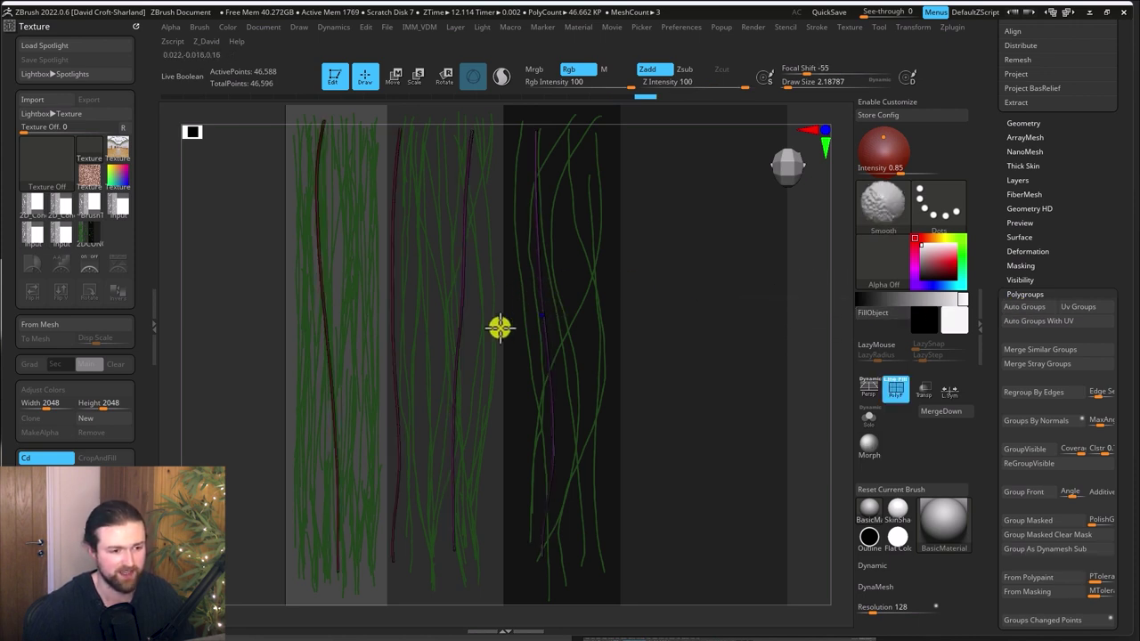
left_click_drag(259, 360, 308, 451, "alt")
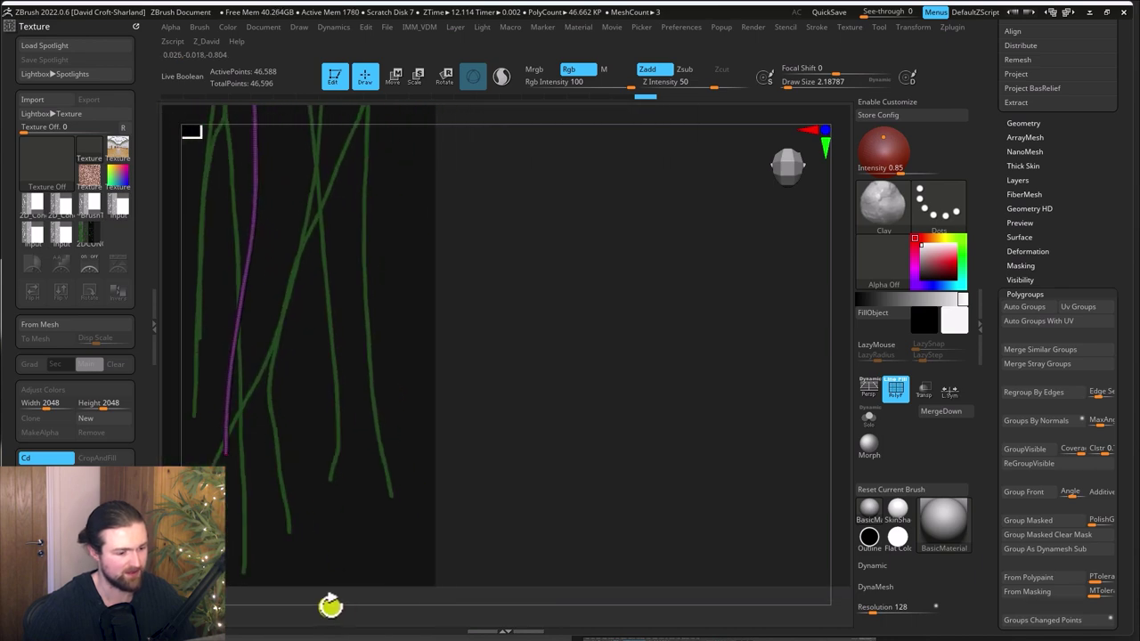
left_click_drag(335, 593, 684, 590, "alt")
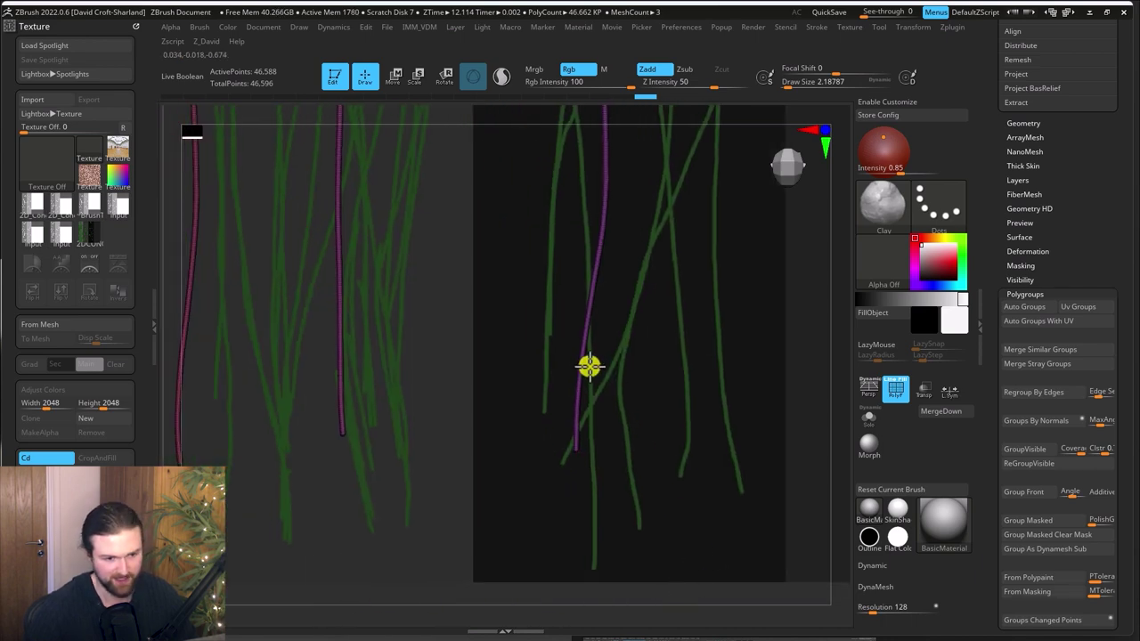
left_click(894, 385)
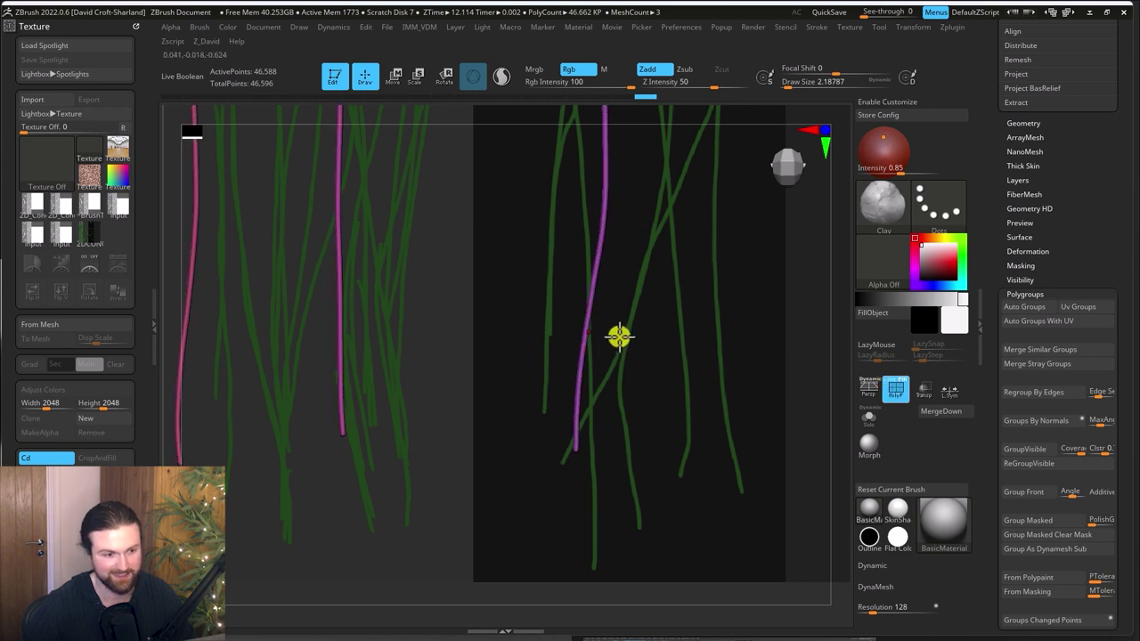
Step: Isolate the strands outside the light-grey column by polygroup, move them into it so it holds all four strands, and unhide everything
right_click_drag(632, 300, 678, 425, "alt")
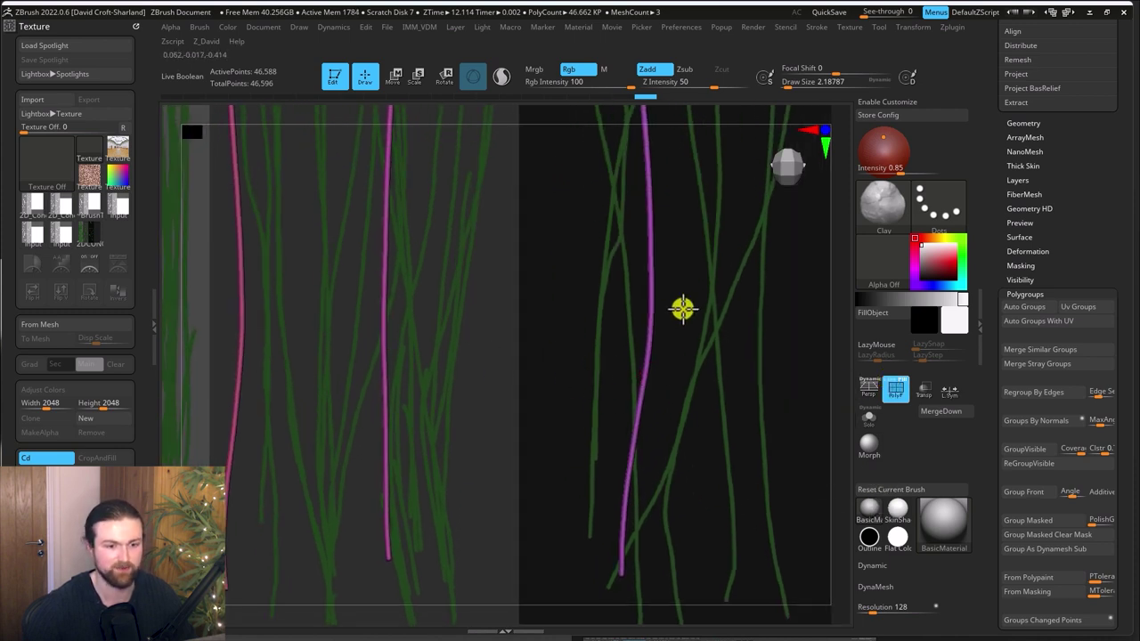
left_click_drag(843, 389, 274, 334)
key("ctrl+shift")
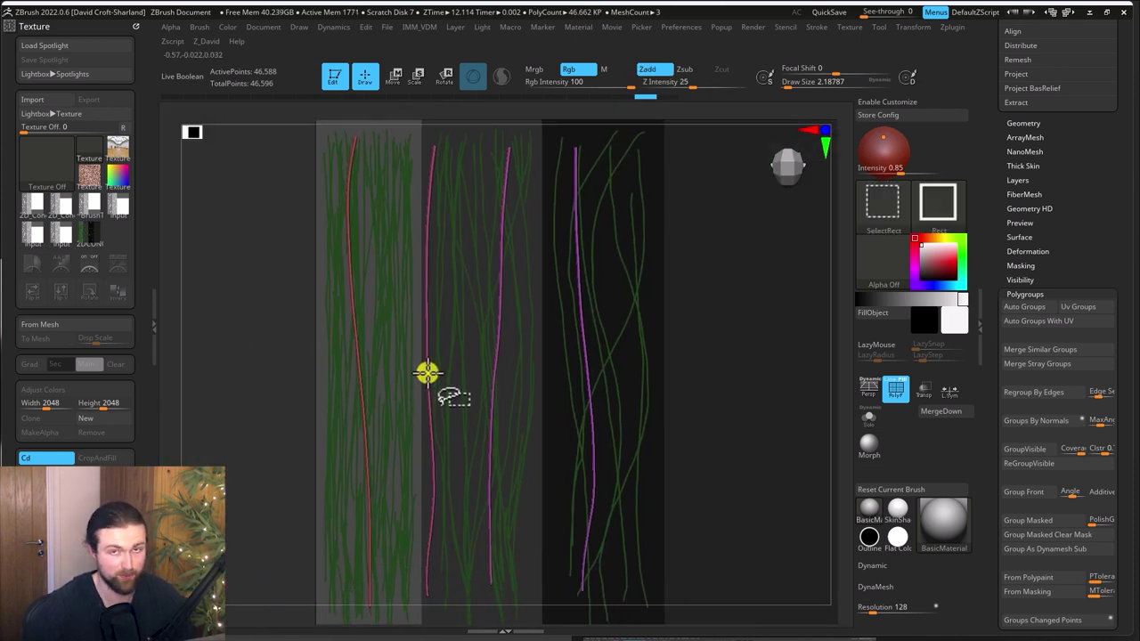
left_click(428, 372, "ctrl+shift")
left_click(395, 78)
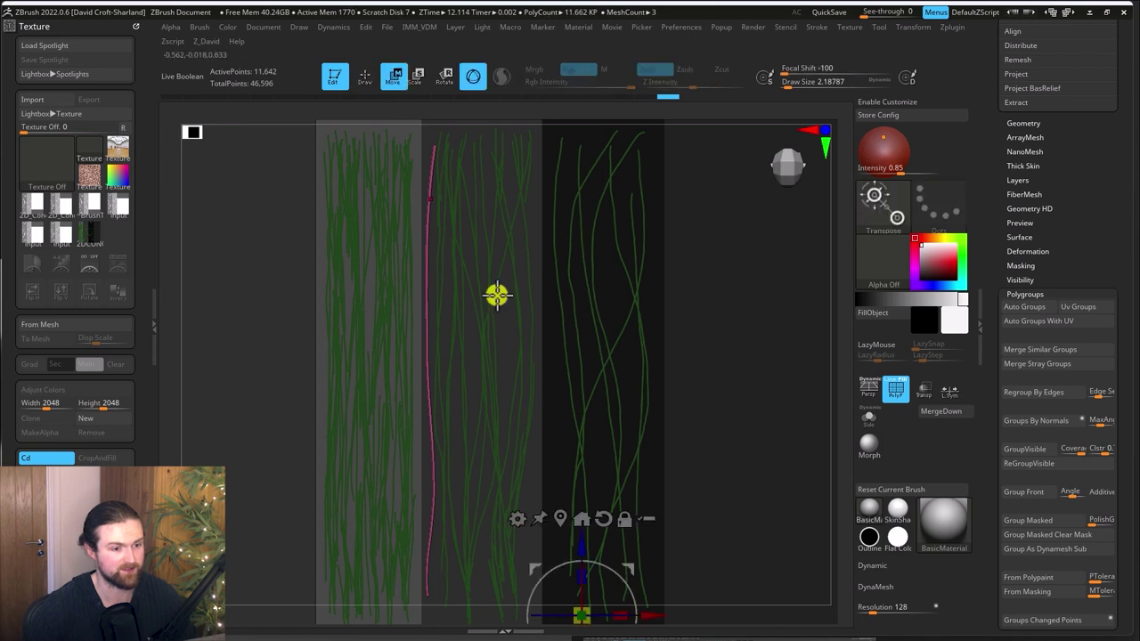
left_click_drag(633, 567, 590, 573)
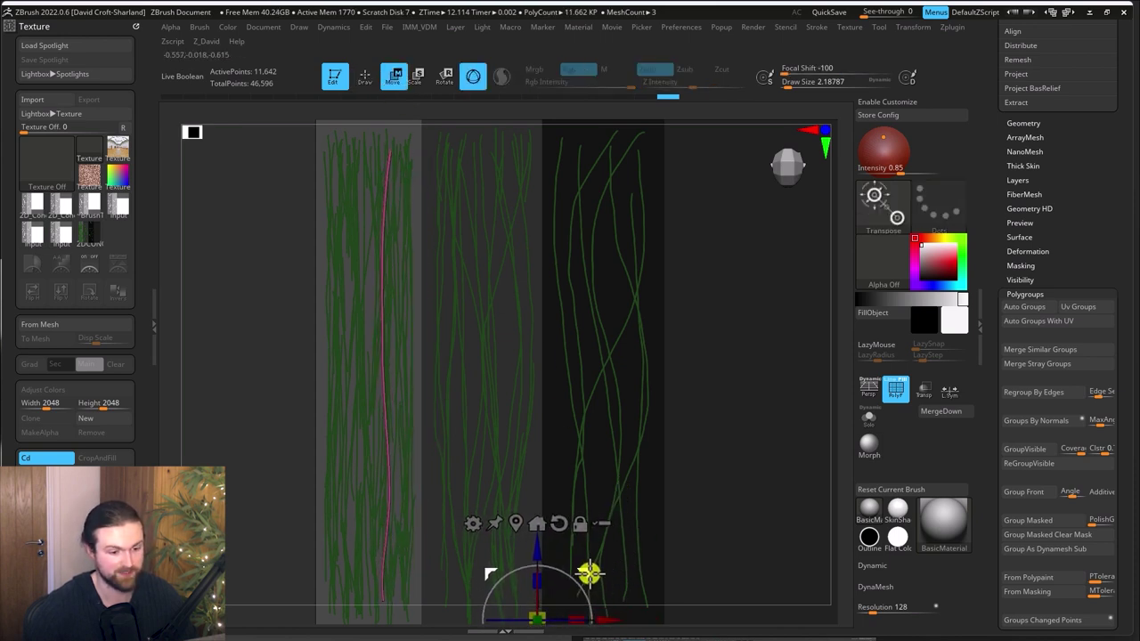
left_click(252, 428, "ctrl+shift")
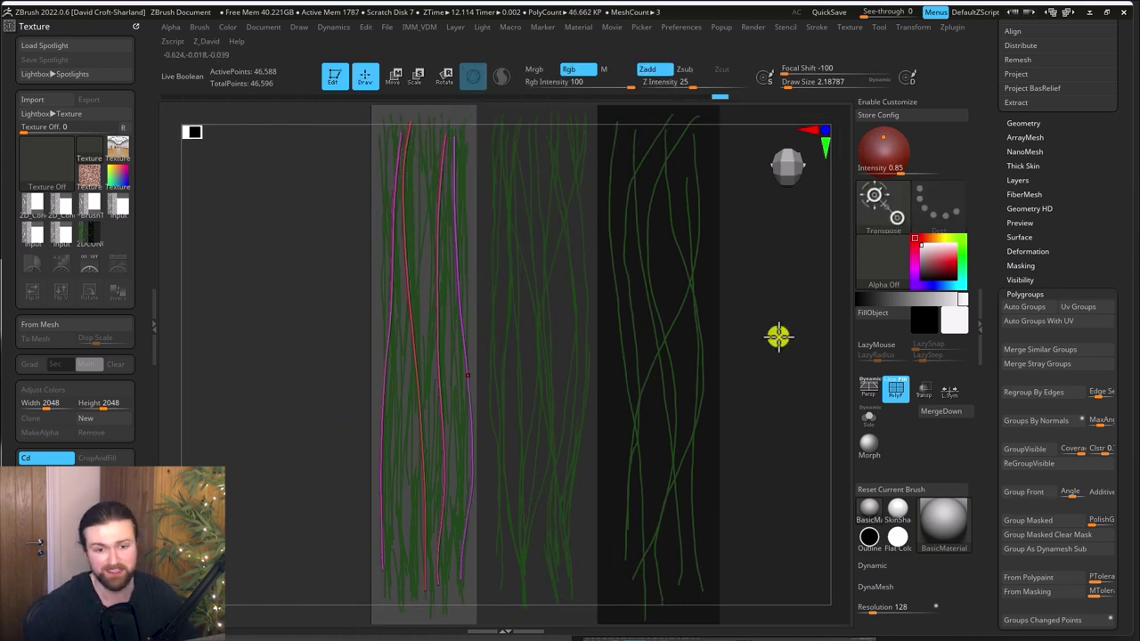
Step: Switch to the Move Topological brush, set its draw size to about 100, and spread the four strands across the light-grey column
left_click(878, 212)
key("m")
key("t")
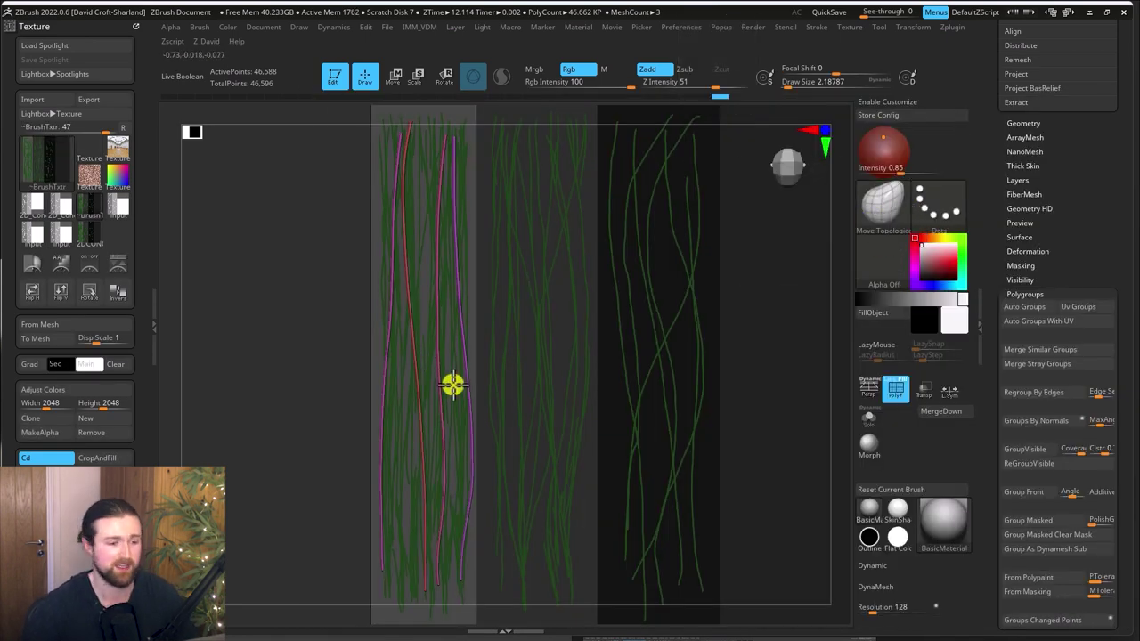
key("space")
left_click_drag(437, 413, 469, 411)
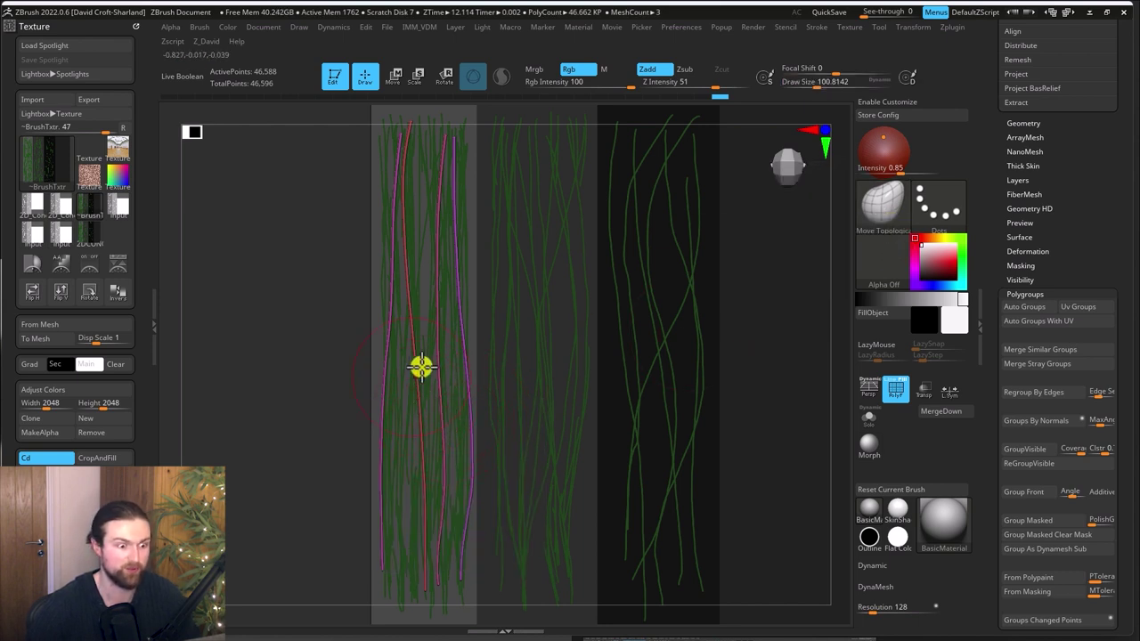
right_click_drag(329, 421, 321, 437, "ctrl")
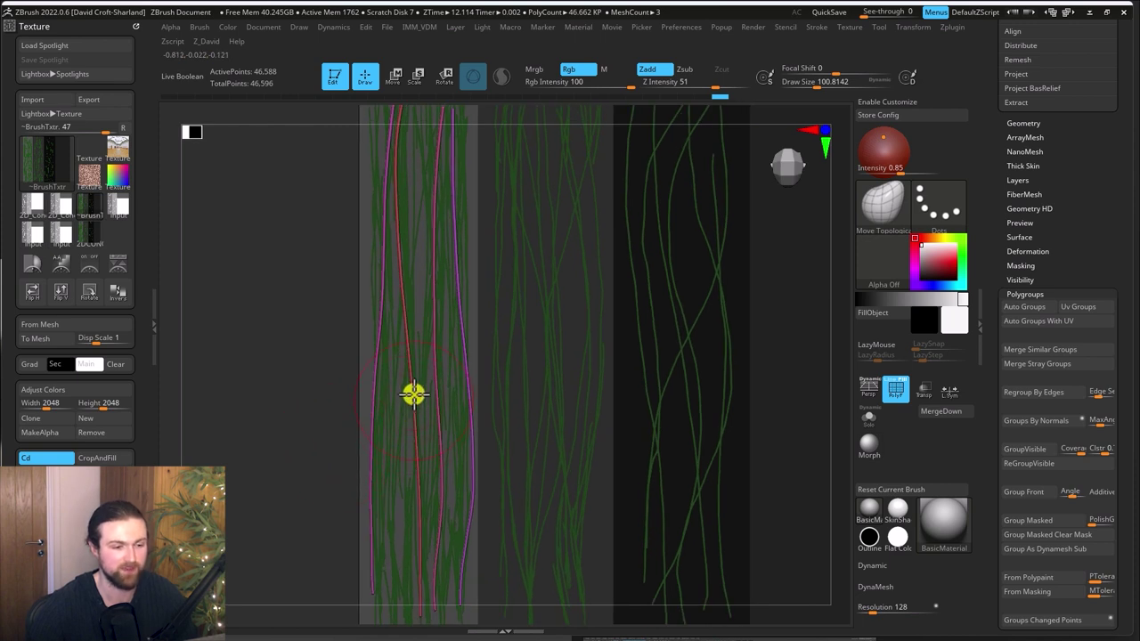
left_click_drag(315, 405, 390, 294)
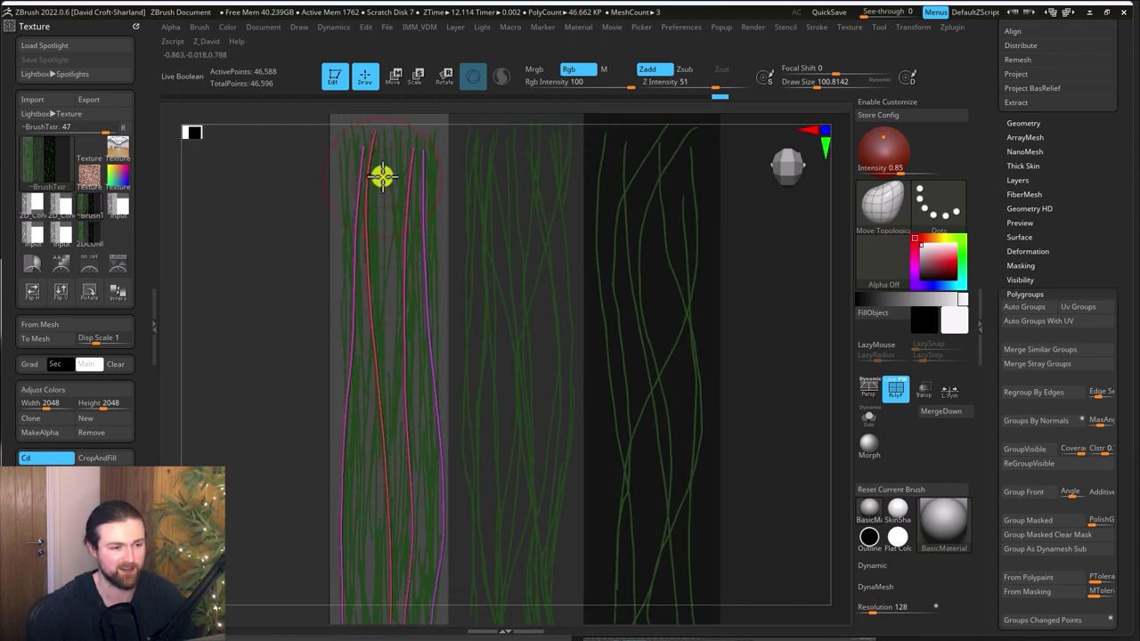
left_click_drag(290, 481, 258, 491)
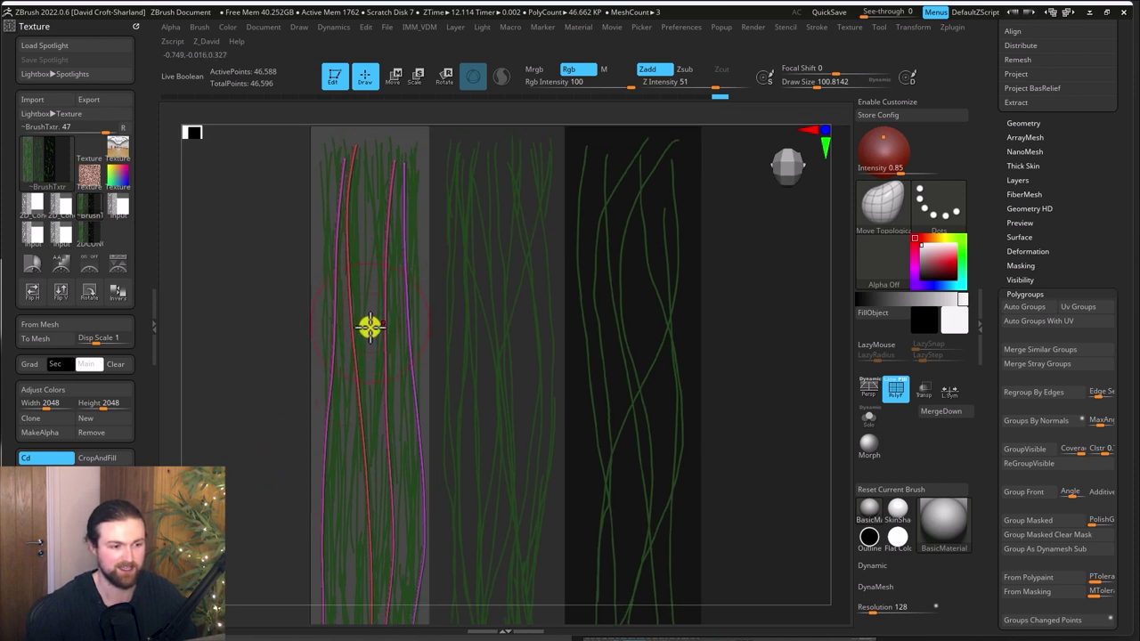
left_click_drag(254, 430, 377, 491)
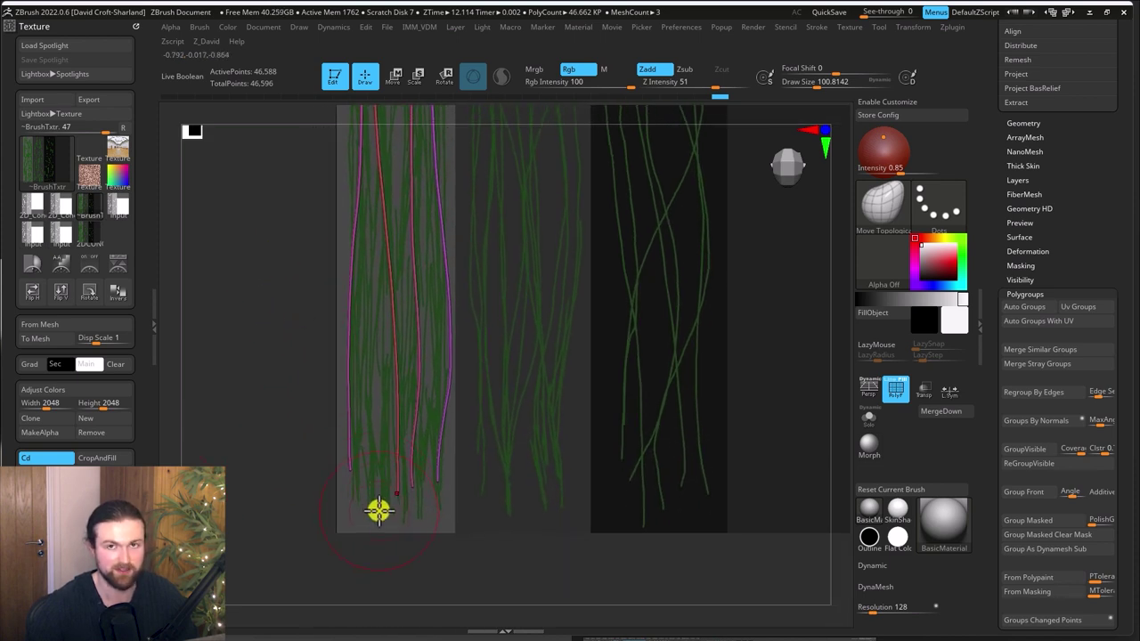
left_click_drag(295, 376, 280, 470)
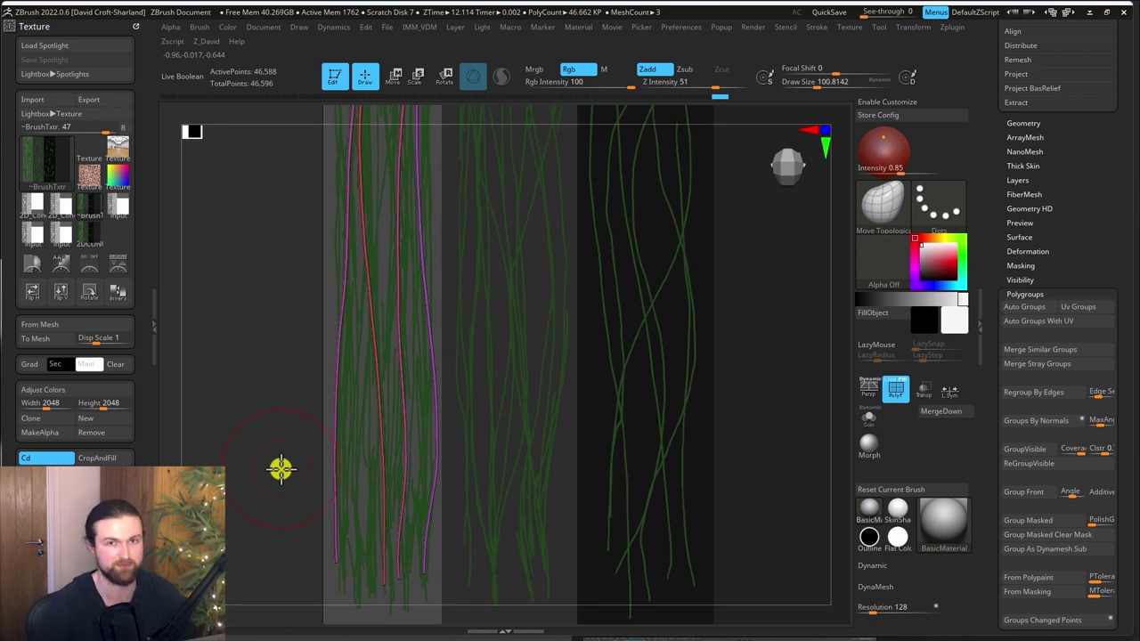
key("f")
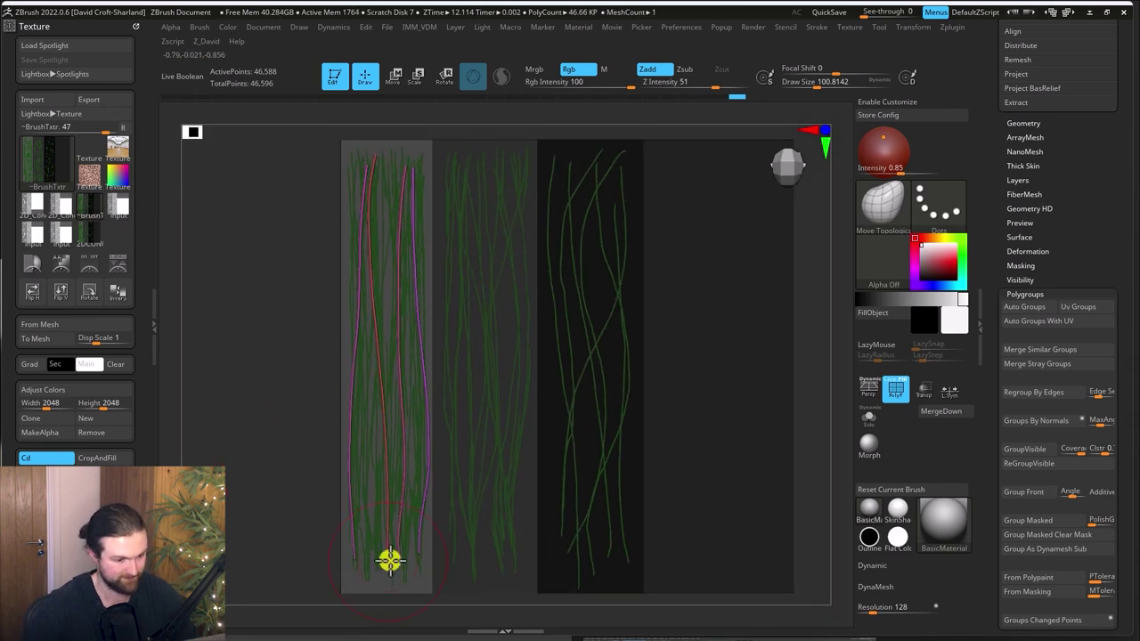
Step: Duplicate the pPlane2 strands and move the copy sideways over the middle column
scroll(1081, 344, "up", 5)
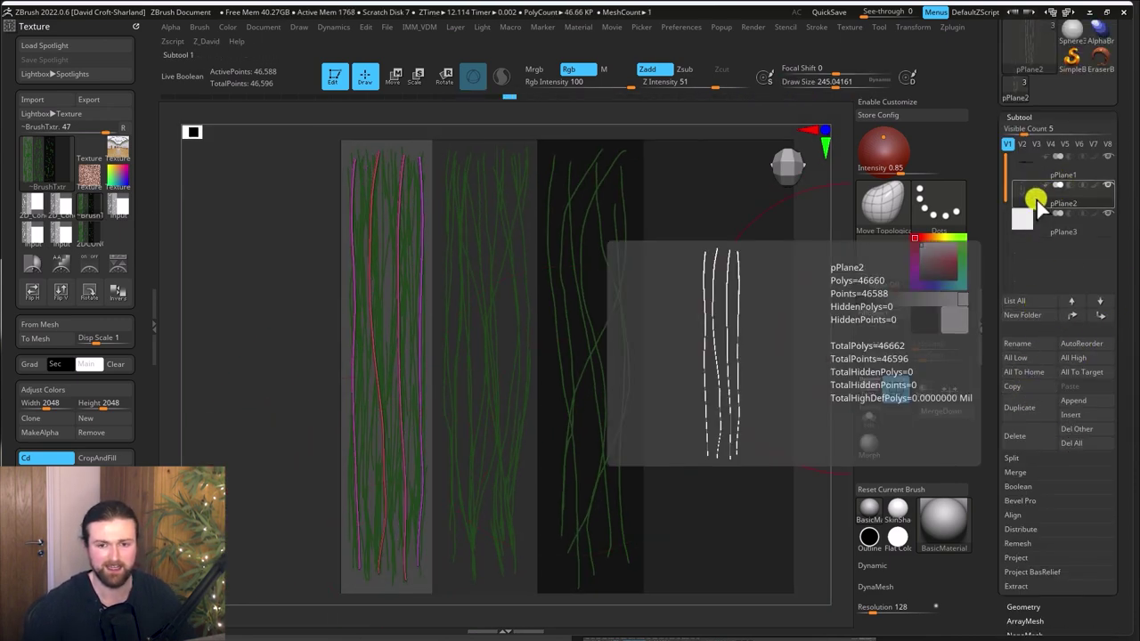
left_click(1020, 407)
left_click(397, 76)
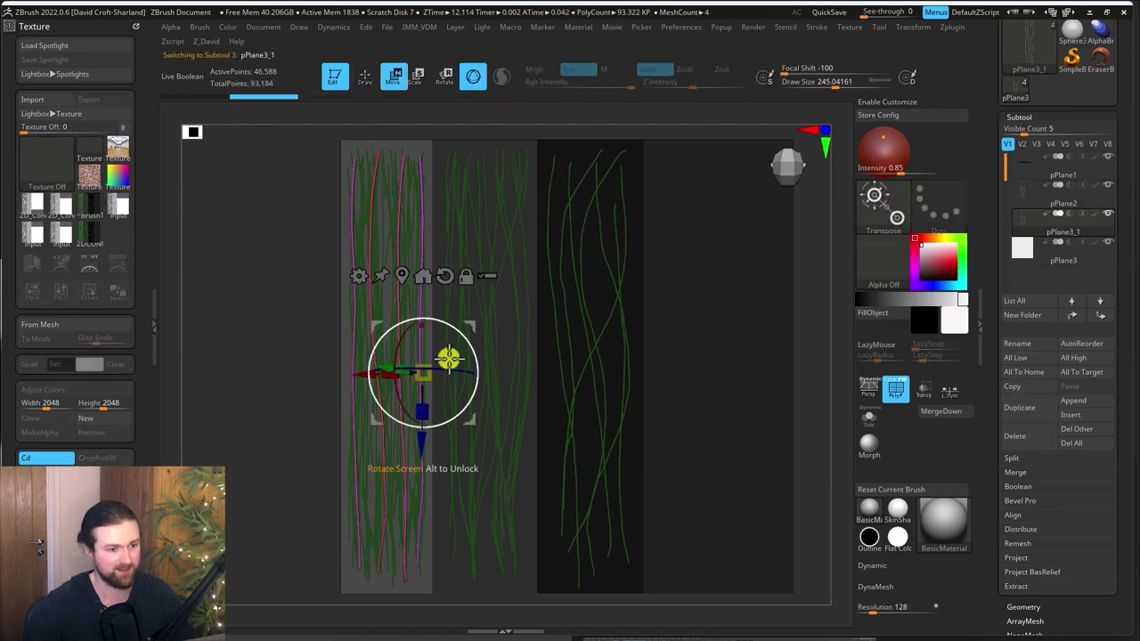
left_click_drag(458, 326, 579, 322)
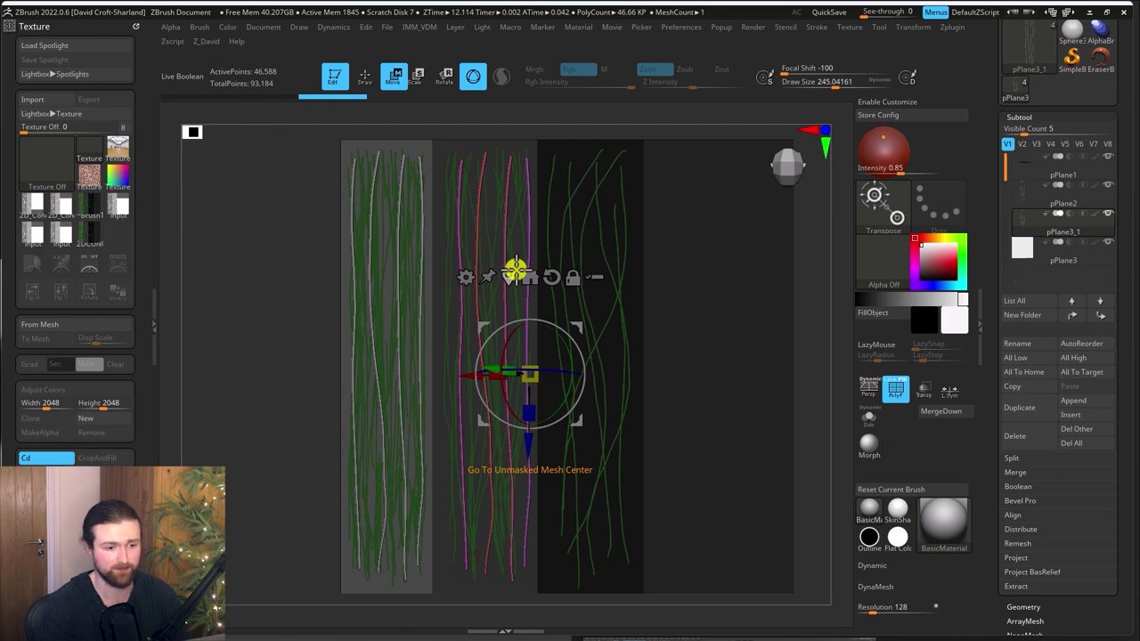
Step: Reshape the duplicated strands with Move Topological so they cross each other, and move them back among the originals in the light-grey column
key("q")
mouse_move(481, 463)
left_mouse_down()
mouse_move(514, 481)
mouse_move(504, 501)
left_mouse_up()
left_click_drag(491, 206, 476, 205)
mouse_move(297, 370)
left_mouse_down()
mouse_move(532, 460)
mouse_move(272, 372)
left_mouse_up()
right_click_drag(273, 372, 294, 427, "ctrl")
key("w")
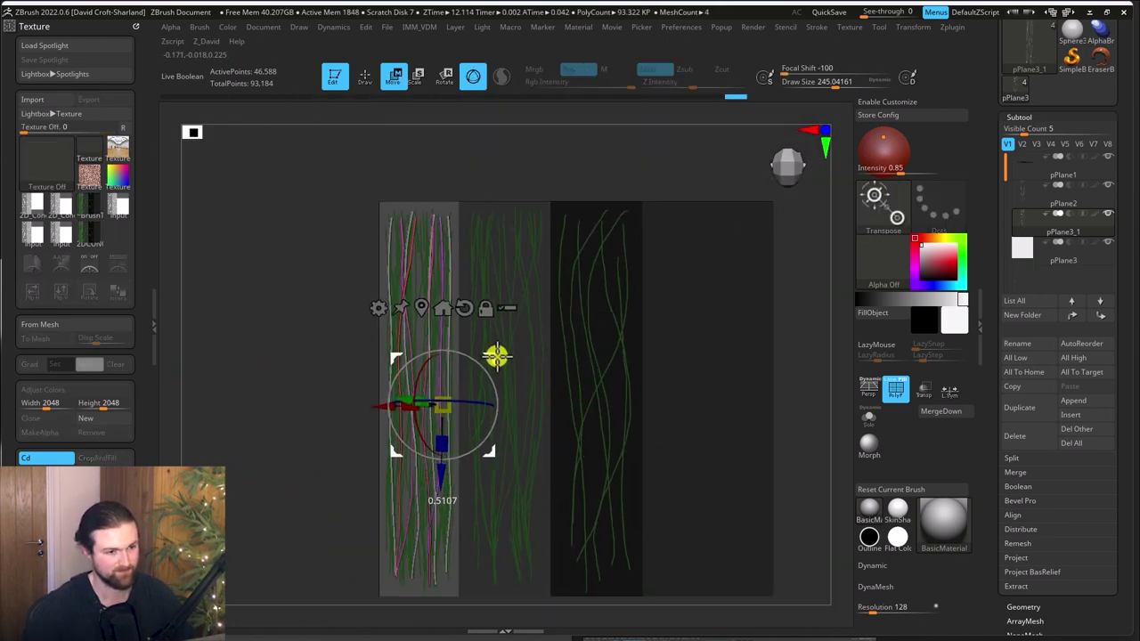
right_click_drag(494, 359, 552, 294, "ctrl")
Step: Hide the pPlane1 concept plane and inspect the overlapping strands from the front and side
left_click(1108, 157)
key("q")
mouse_move(499, 419)
right_mouse_down("ctrl")
mouse_move(461, 507)
mouse_move(297, 356)
mouse_move(252, 363)
right_mouse_up("ctrl")
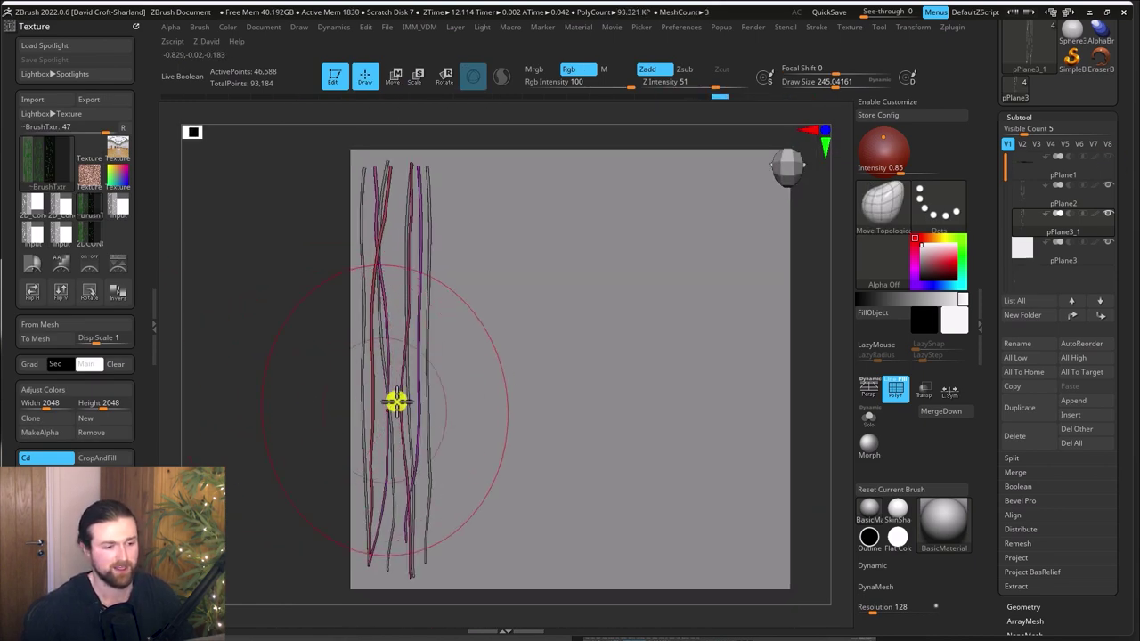
right_click_drag(342, 386, 311, 390)
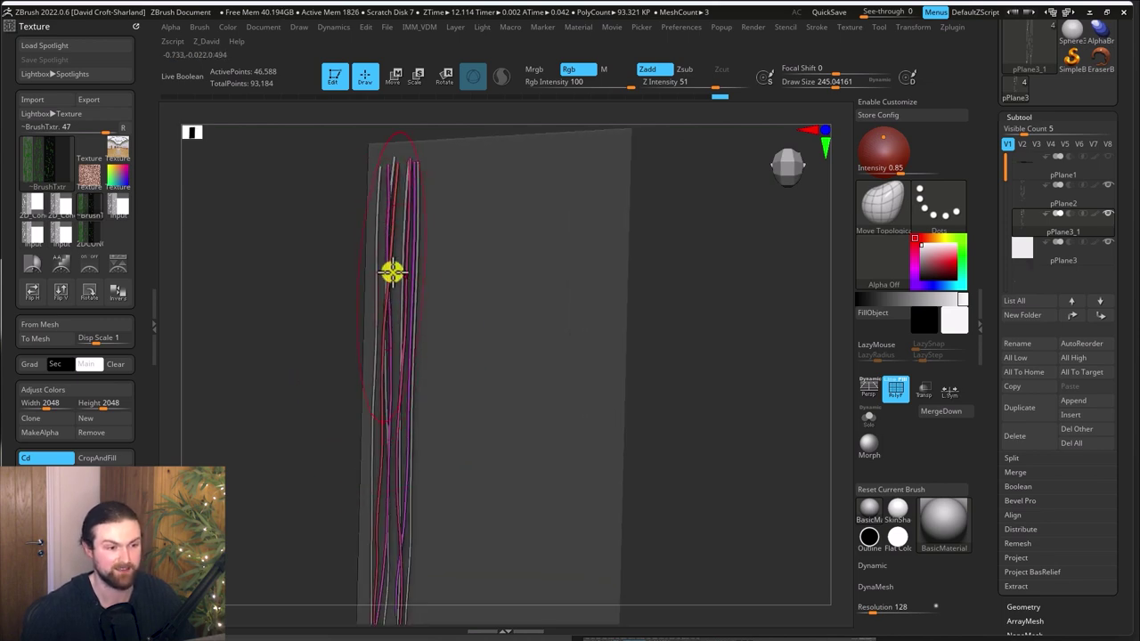
right_click_drag(390, 175, 303, 341)
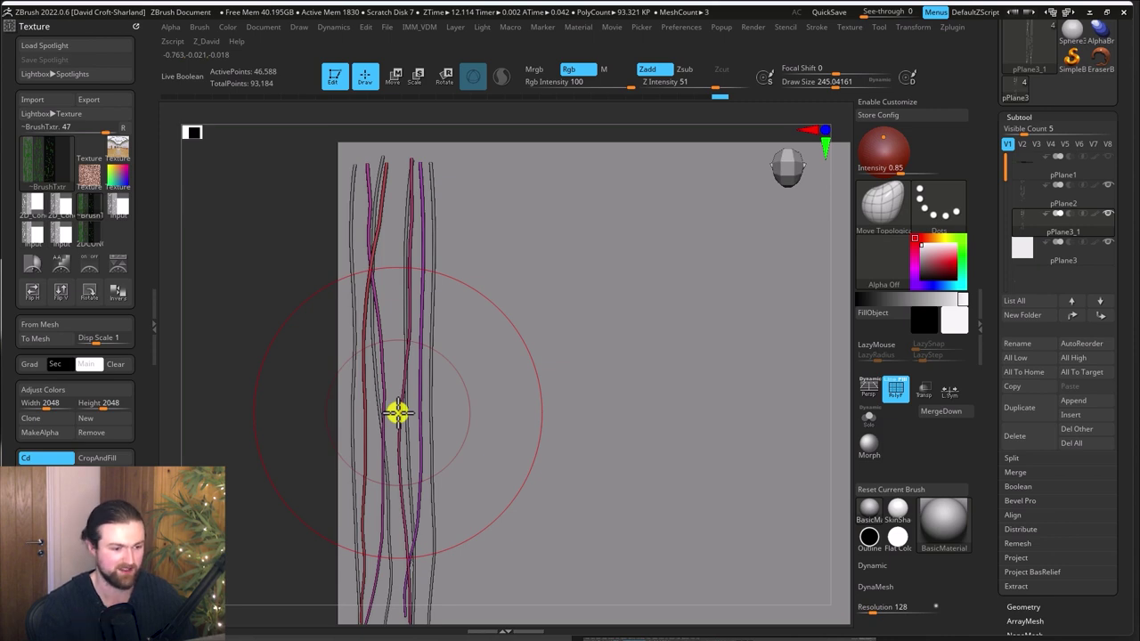
Step: Duplicate the pPlane3_1 strands, place the copy beside the bundle, and reshape its lower ends with Move Topological
key("w")
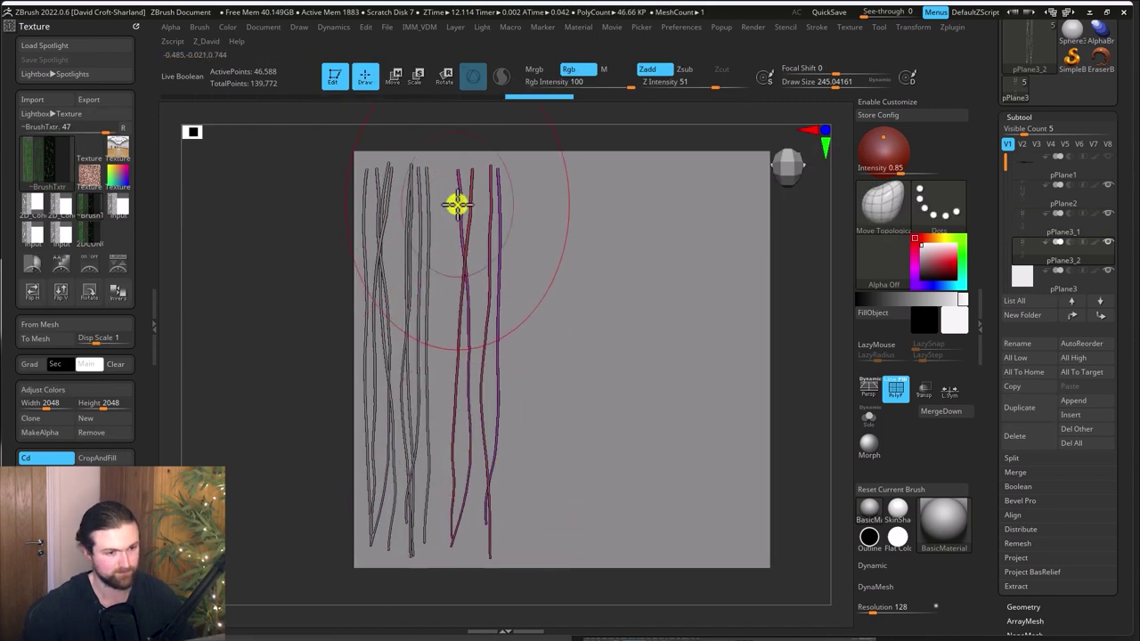
left_click_drag(457, 524, 476, 540)
left_click_drag(481, 469, 490, 470)
Step: Duplicate the reshaped strand set beside the bundle and move the new copy into the bundle
key("w")
key("ctrl+shift+d")
left_click_drag(554, 312, 471, 318)
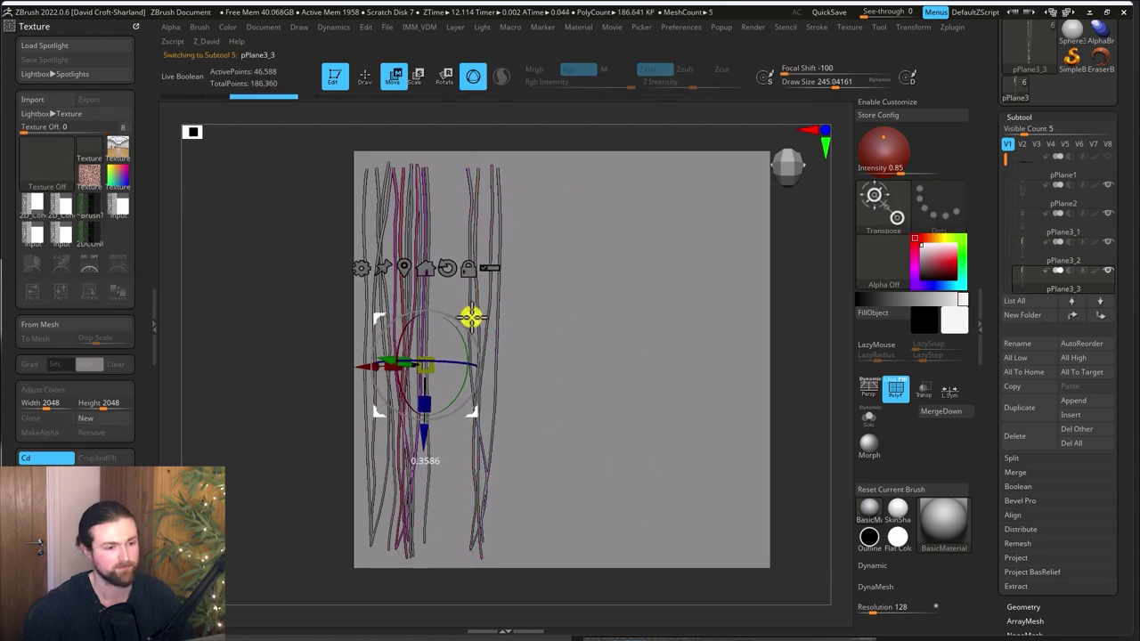
Step: Duplicate the strands just added to the bundle, shift the copy towards the plane's outer edge, and adjust its lower ends
left_click_drag(290, 335, 308, 339, "alt")
left_click(1027, 413)
left_click_drag(489, 322, 464, 319)
key("q")
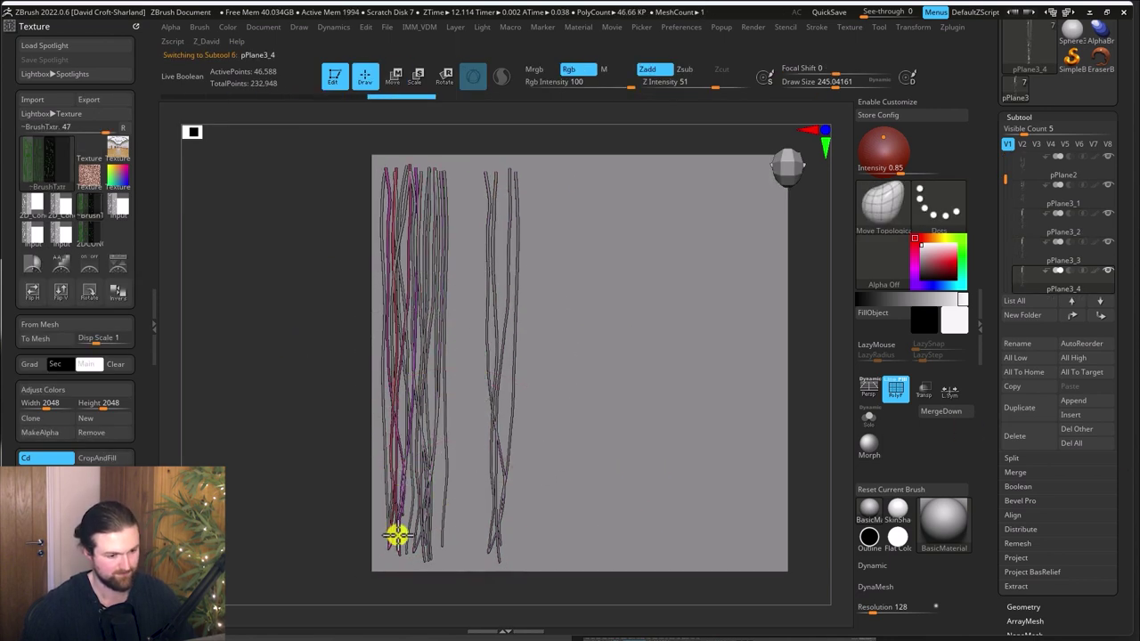
left_click_drag(397, 537, 396, 525)
Step: Make one more copy of the separate strand set and position it inside the bundle near the plane's outer edge
key("w")
key("ctrl+shift+d")
left_click_drag(570, 370, 705, 364)
left_click_drag(357, 294, 452, 295)
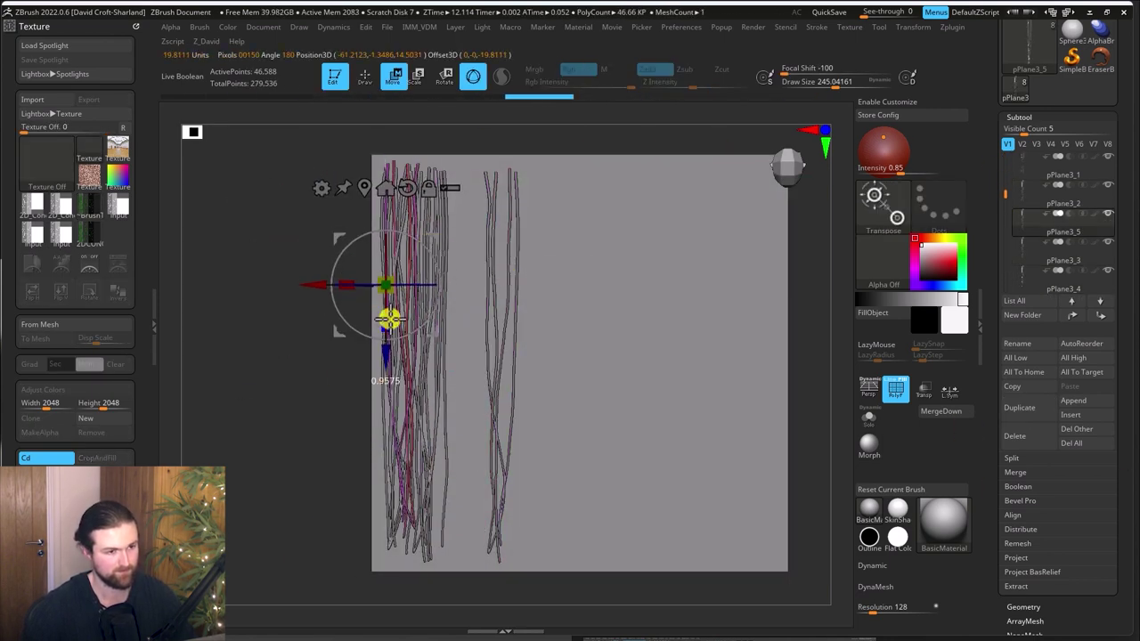
Step: Delete the spare strand set standing apart from the bundle, pPlane3_2
right_click_drag(481, 374, 513, 442, "ctrl")
left_click_drag(1010, 194, 1006, 219)
key("Up")
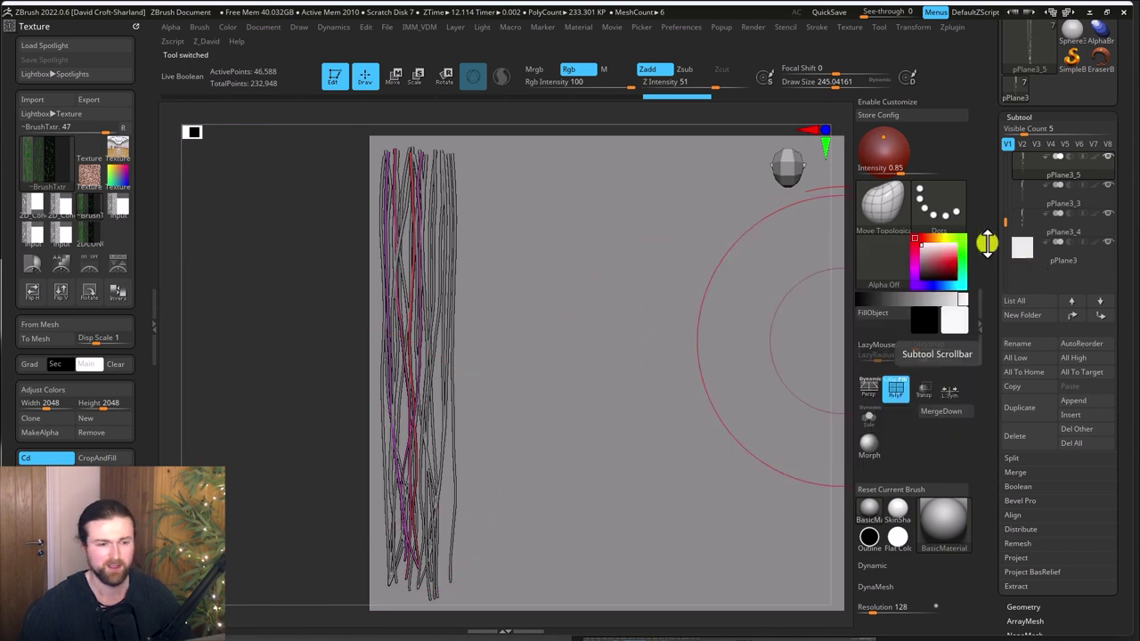
Step: Select pPlane2 and merge it down with all the strand copies below it, keeping the pPlane3 plane separate
left_click_drag(1001, 219, 1014, 157)
left_click(1020, 200)
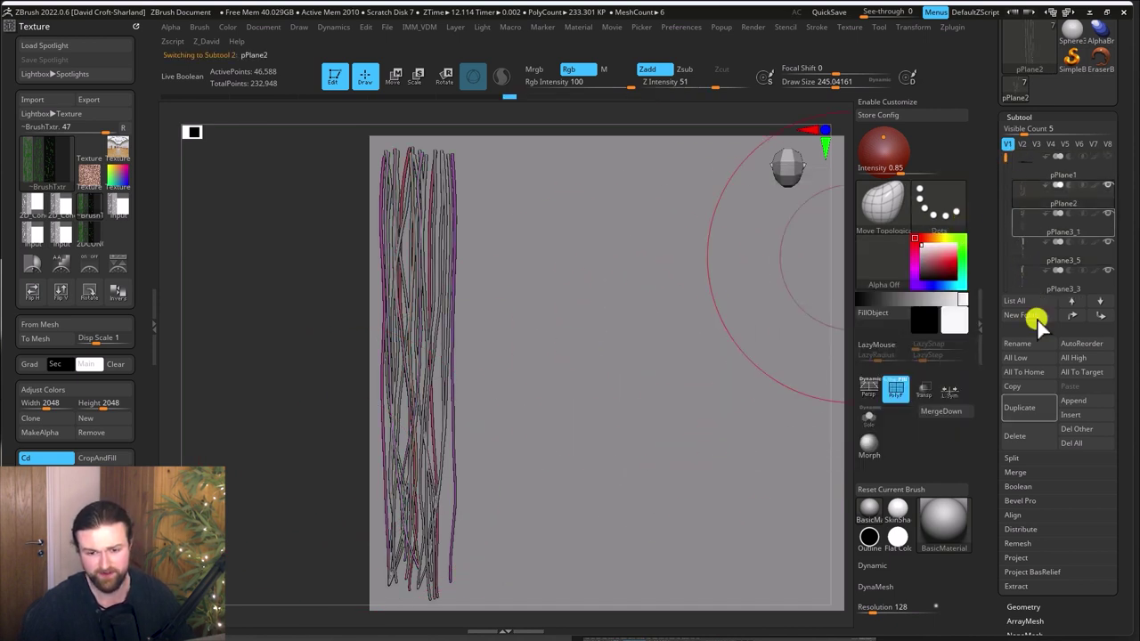
left_click(1015, 472)
left_click(1018, 488)
left_click(962, 514)
left_click(1023, 486)
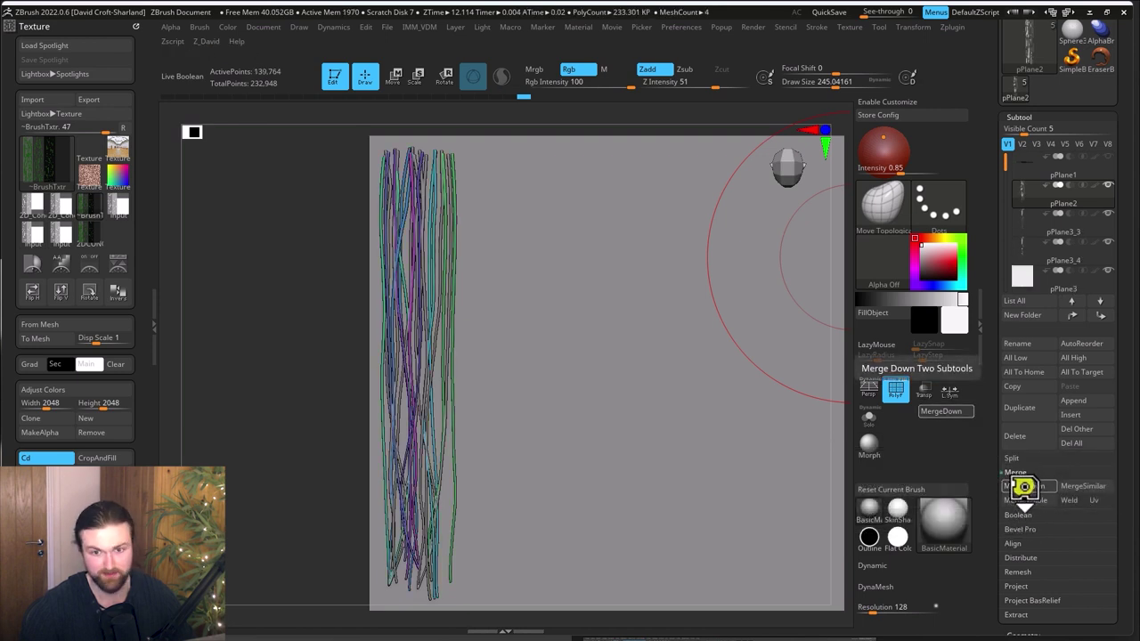
left_click(1023, 486)
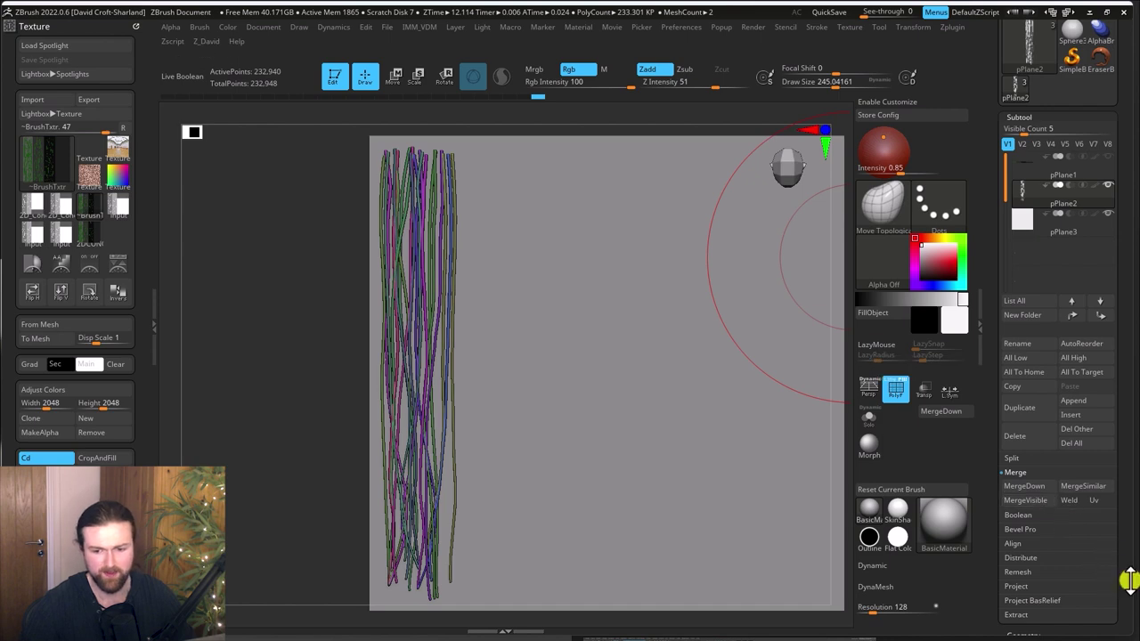
Step: Give every strand in the merged pPlane2 its own polygroup with Auto Groups
scroll(1121, 472, "down", 5)
left_click(1042, 499)
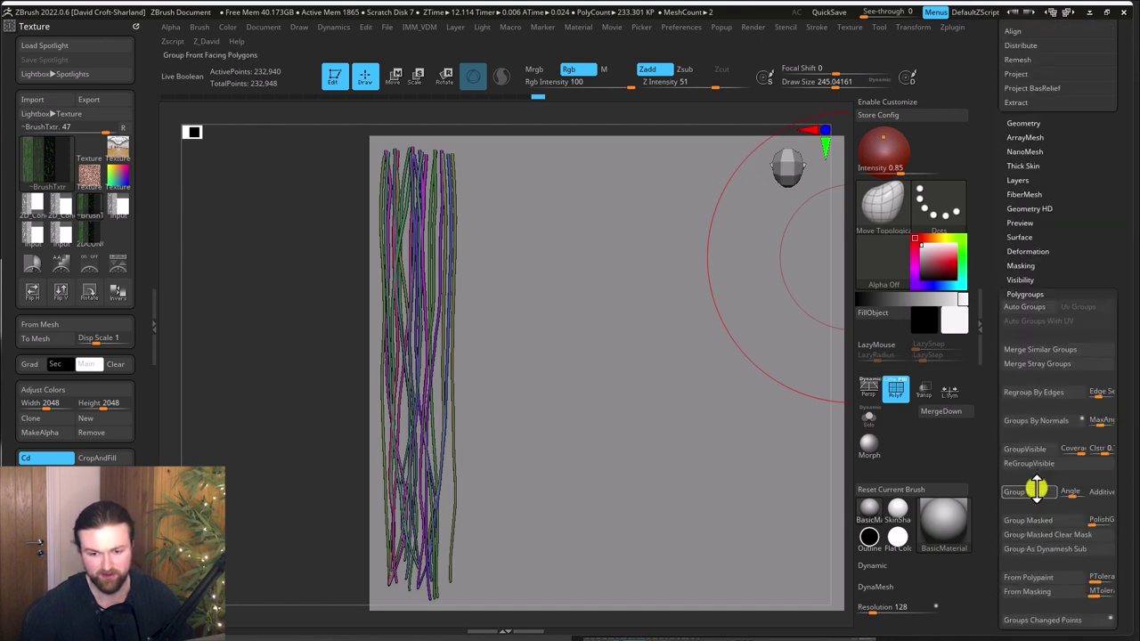
left_click(1015, 306)
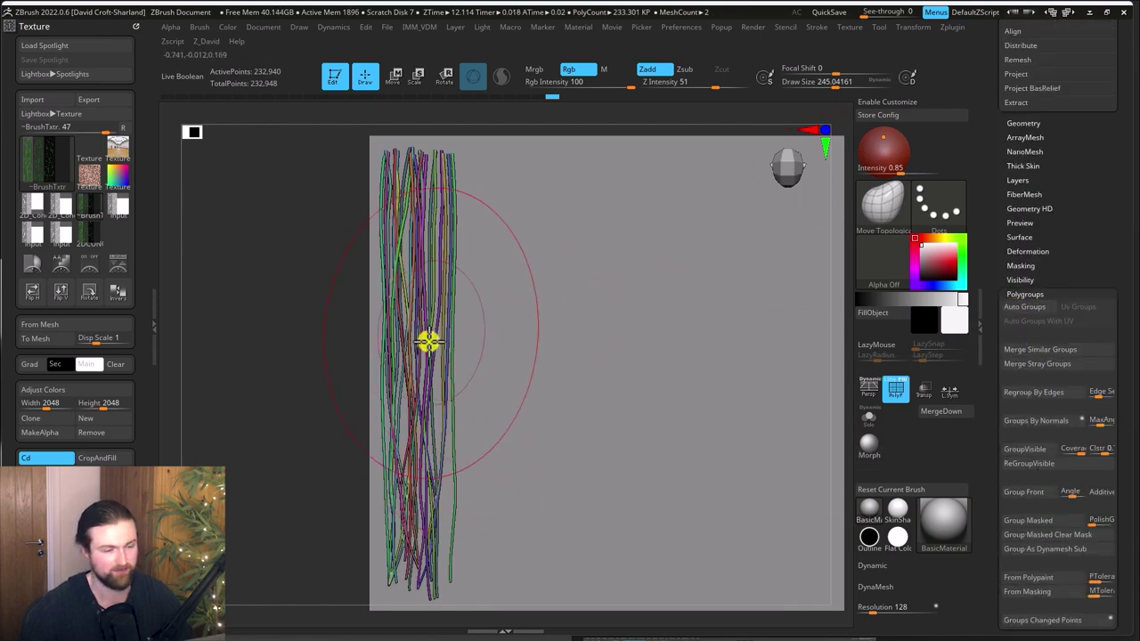
Step: Isolate the lower part of the strand bundle with a rectangular selection and unhide all the strands again
mouse_move(303, 363)
left_mouse_down("alt")
mouse_move(302, 397)
mouse_move(300, 384)
mouse_move(345, 356)
mouse_move(344, 375)
mouse_move(333, 273)
mouse_move(390, 310)
mouse_move(381, 342)
mouse_move(409, 335)
left_mouse_up("alt")
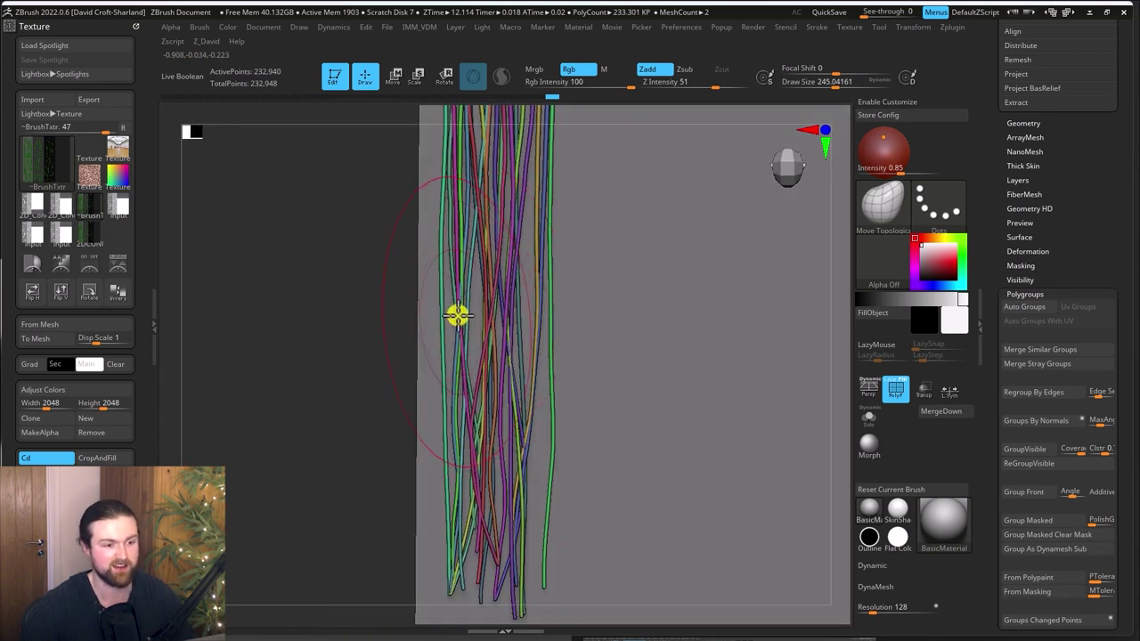
left_click_drag(335, 303, 304, 398, "alt")
mouse_move(320, 330)
left_mouse_down("alt")
mouse_move(356, 348)
mouse_move(311, 343)
mouse_move(310, 312)
left_mouse_up("alt")
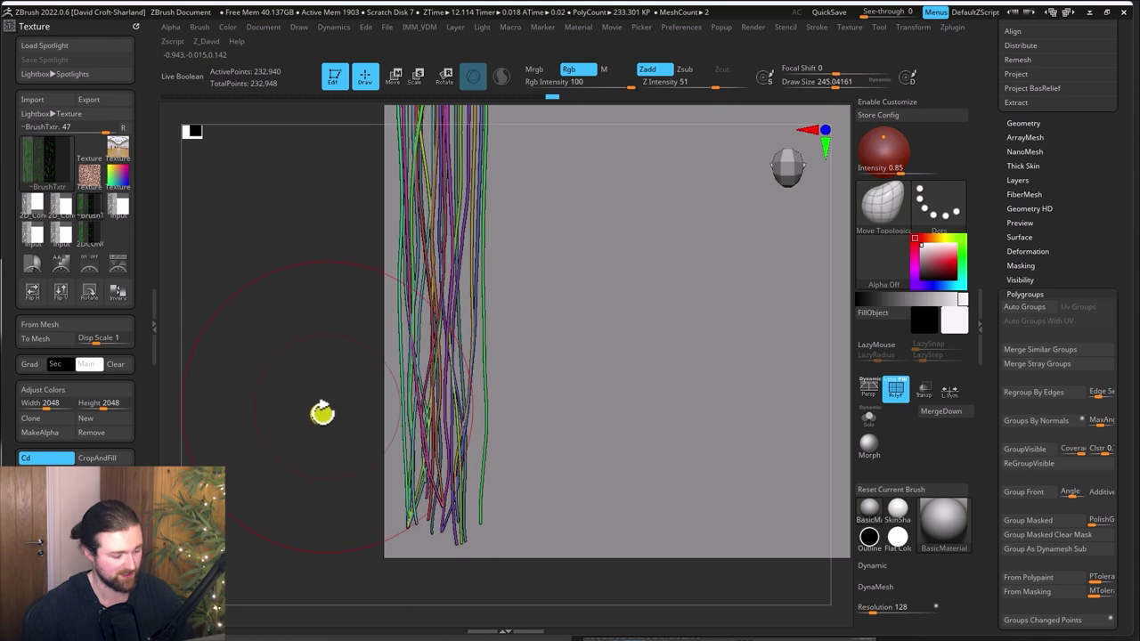
key("ctrl+shift")
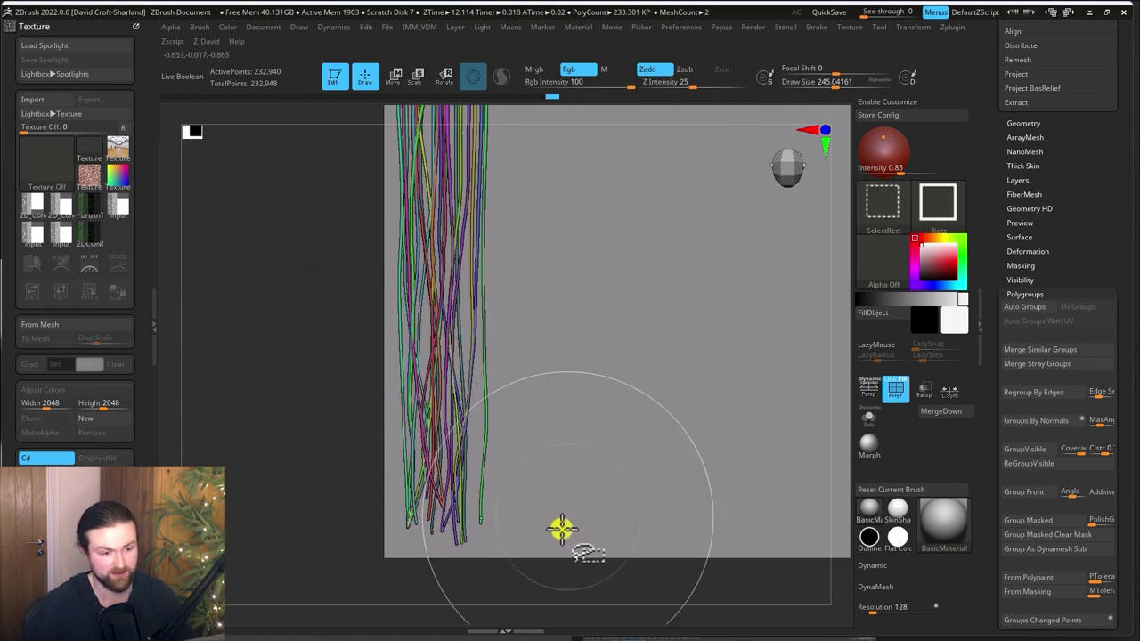
left_click_drag(570, 577, 342, 266, "ctrl+shift")
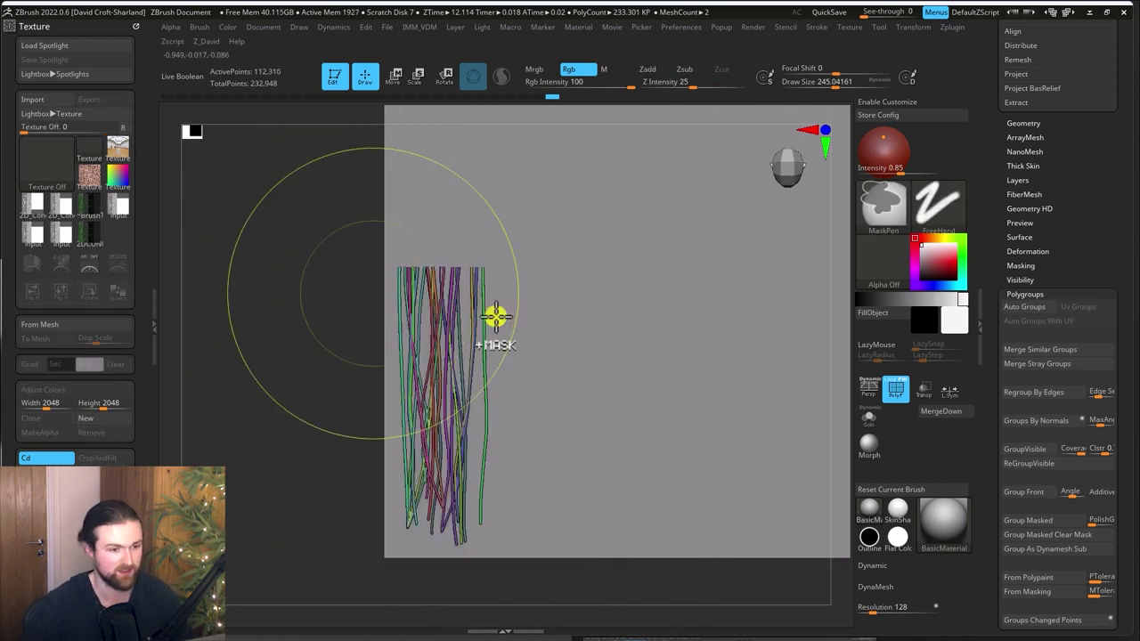
left_click(526, 333, "ctrl+shift")
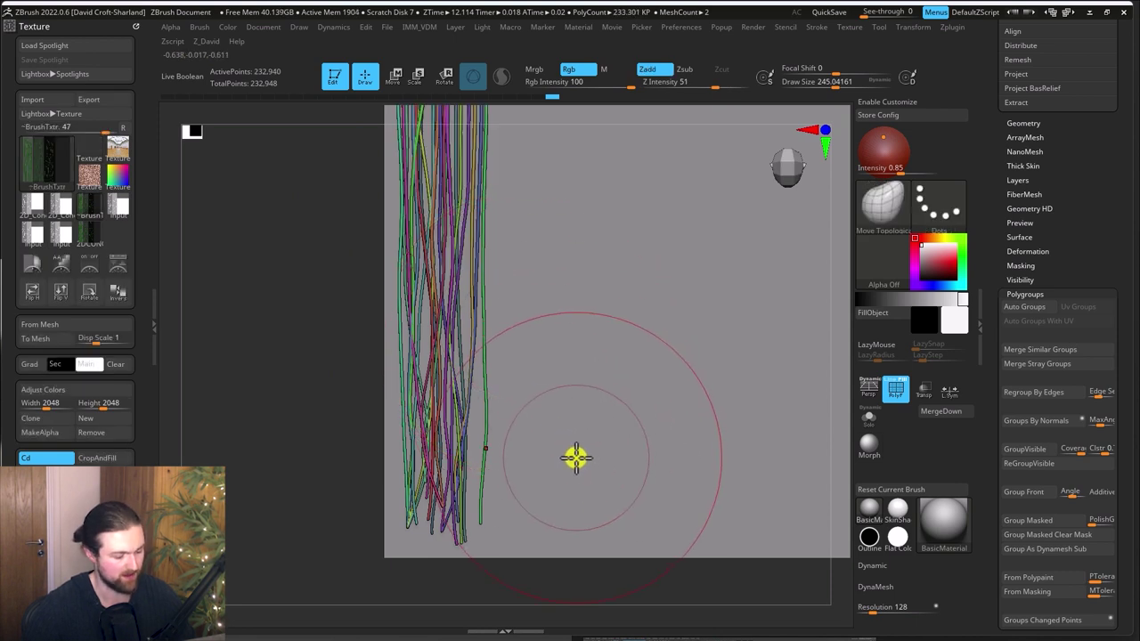
Step: Isolate a subset of pPlane2's strands with a rectangular selection, mask them, and unhide the rest of the bundle
key("ctrl+shift")
left_click_drag(426, 573, 454, 447, "ctrl+shift")
left_click_drag(296, 391, 287, 420, "alt")
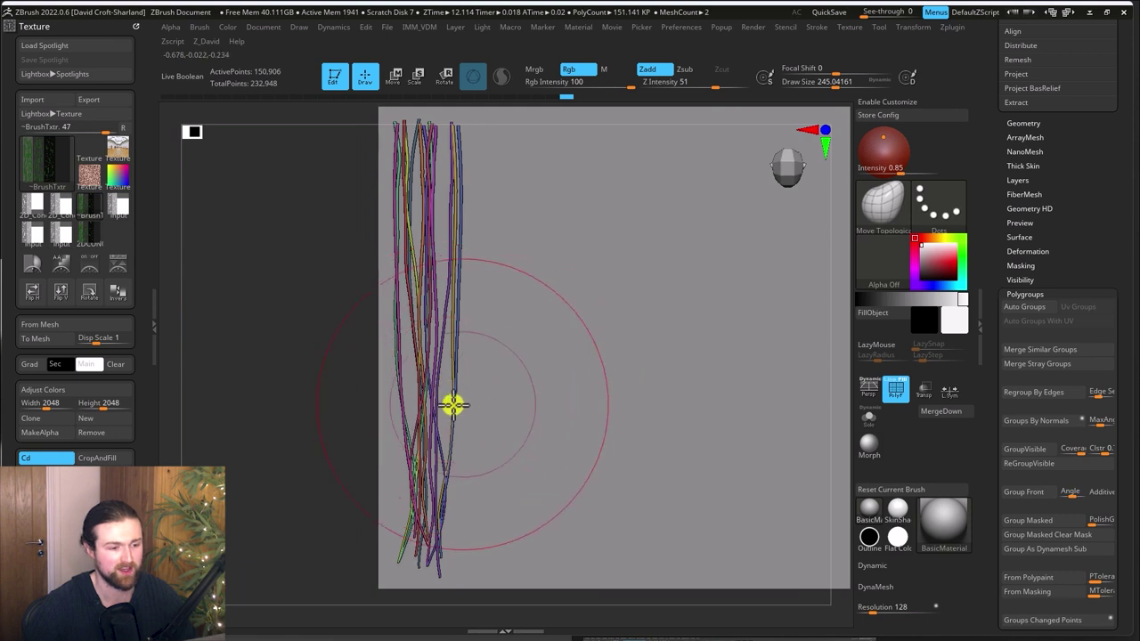
key("ctrl")
left_click(311, 371, "ctrl")
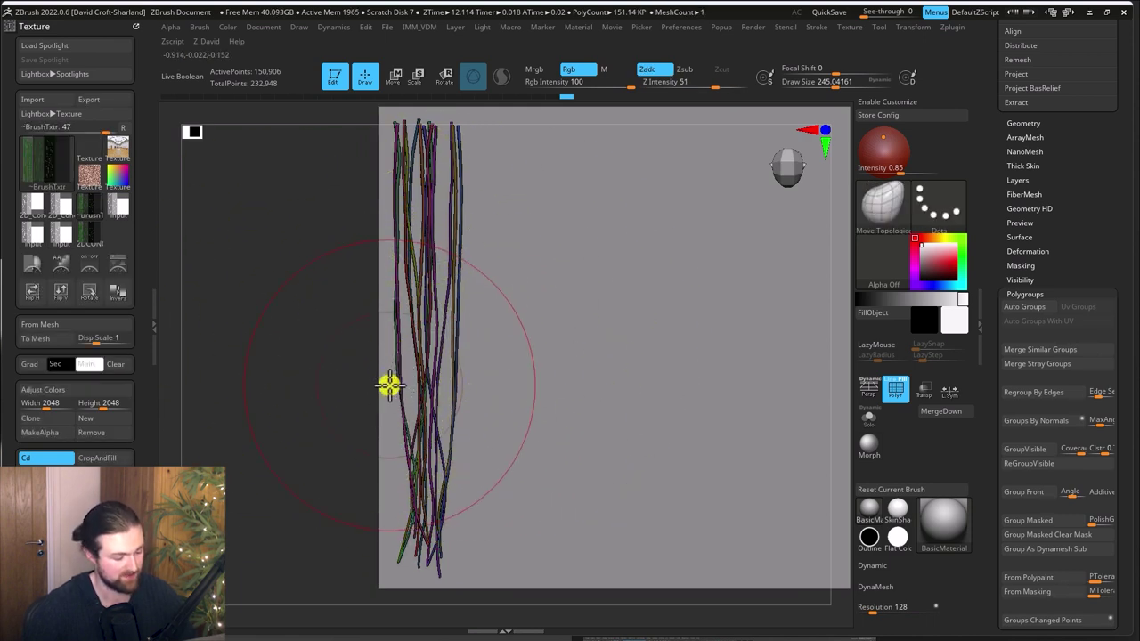
key("ctrl+shift")
left_click(316, 393, "ctrl+shift")
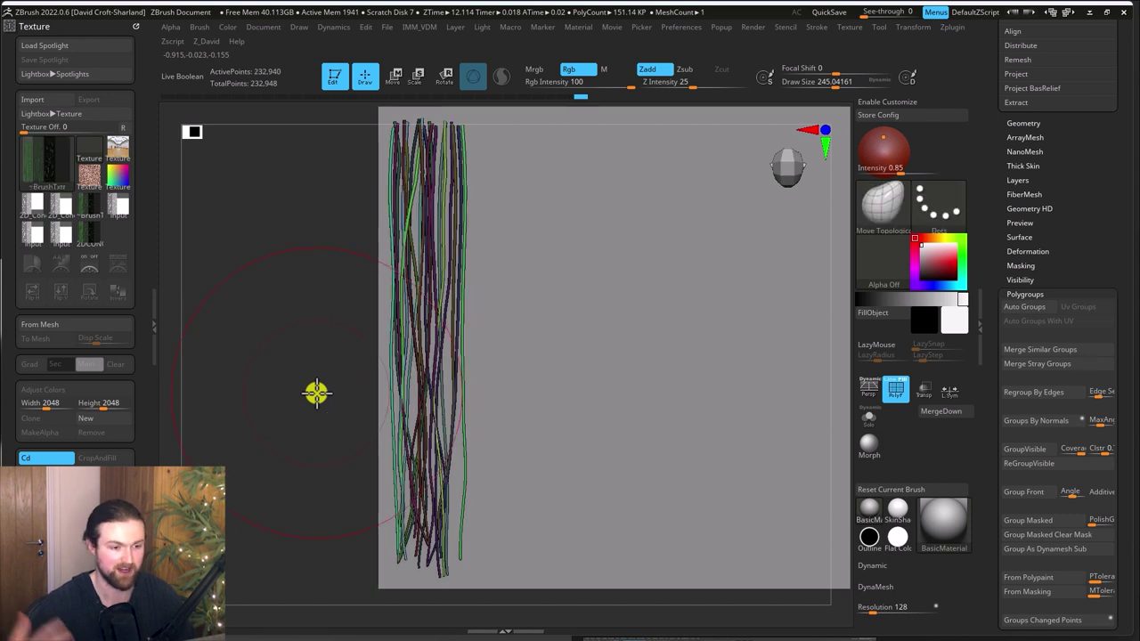
Step: Split the masked strands off pPlane2 into their own subtool and make that new subtool active
scroll(1103, 267, "up", 5)
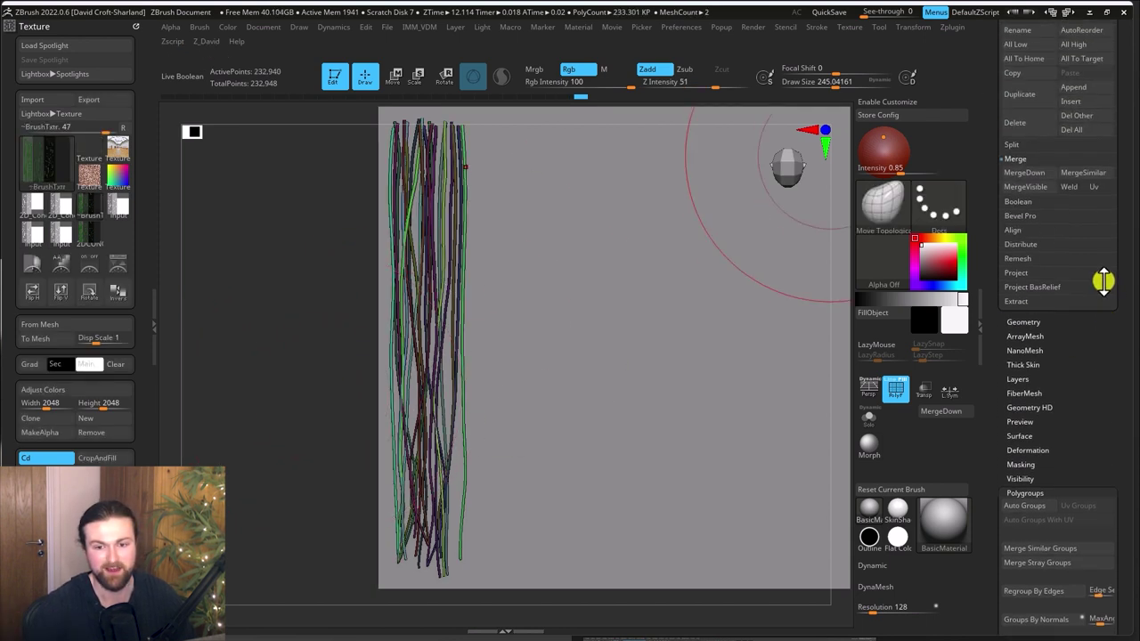
scroll(1079, 337, "up", 6)
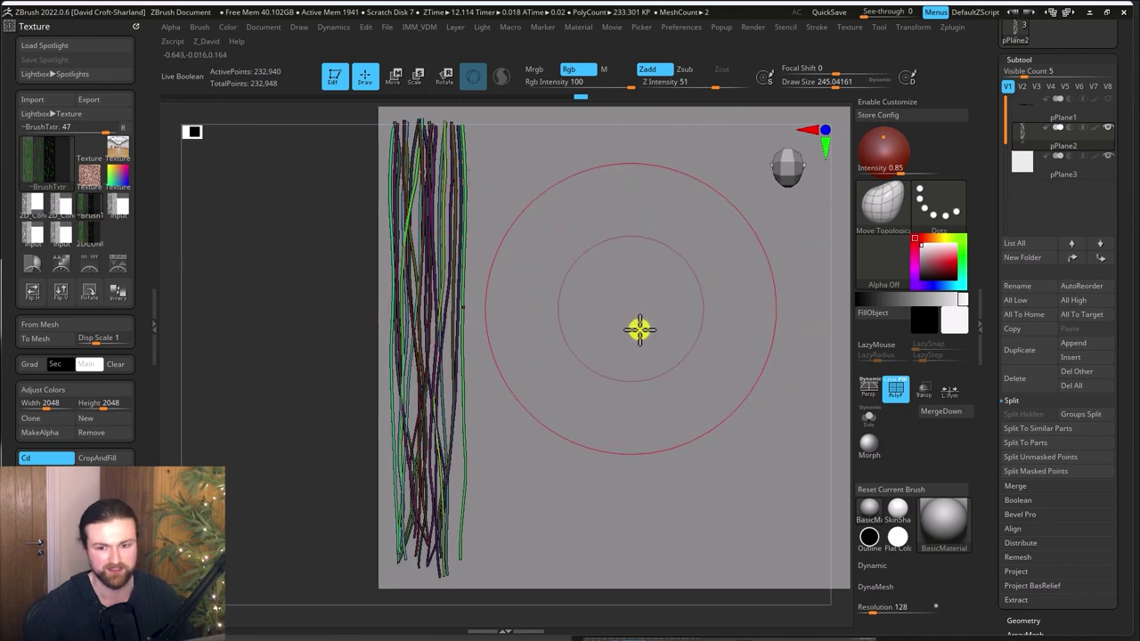
left_click(1022, 352)
left_click(1026, 160)
left_click(1026, 169)
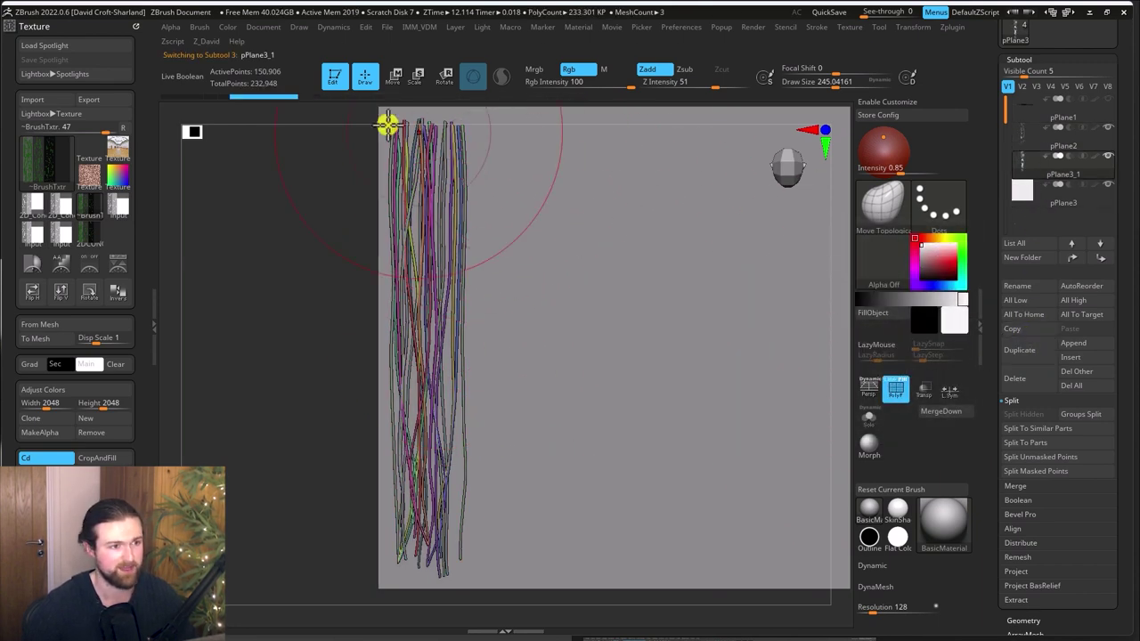
Step: Duplicate the split-off strands, place the copy over the middle section of the hair card, and show the pPlane1 reference
left_click(393, 77)
left_click_drag(513, 307, 636, 309)
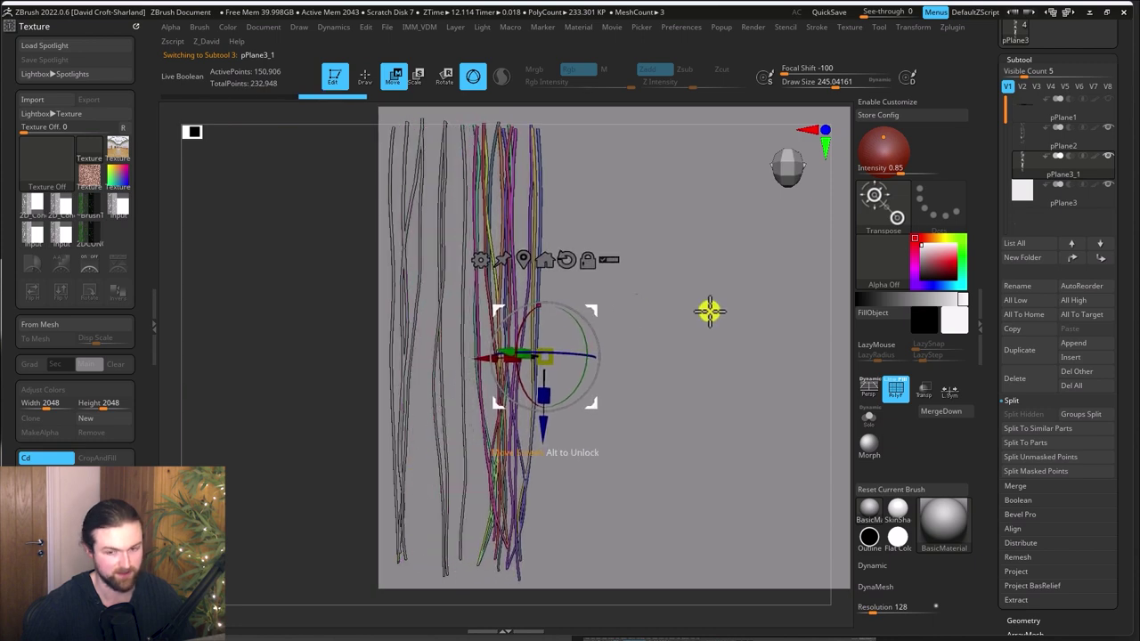
key("ctrl+z")
left_click_drag(504, 303, 621, 305)
left_click(1109, 101)
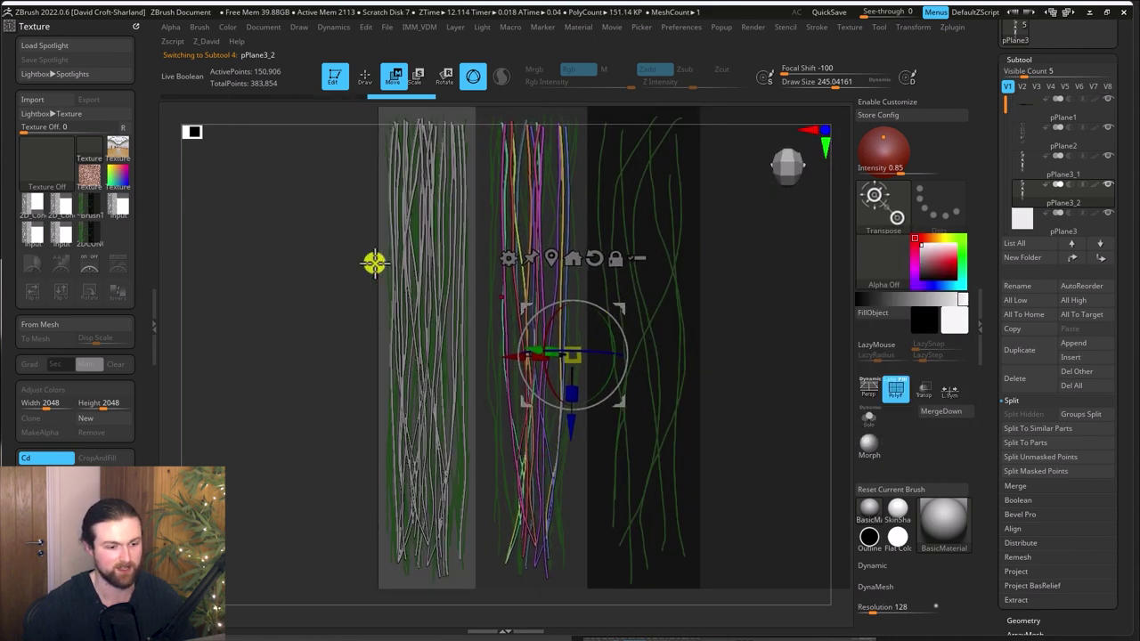
Step: Reshape the pPlane3_2 strands with Move Topological so they spread across the middle section of the reference
key("f")
key("q")
left_click_drag(464, 326, 453, 328)
left_click_drag(496, 502, 504, 503)
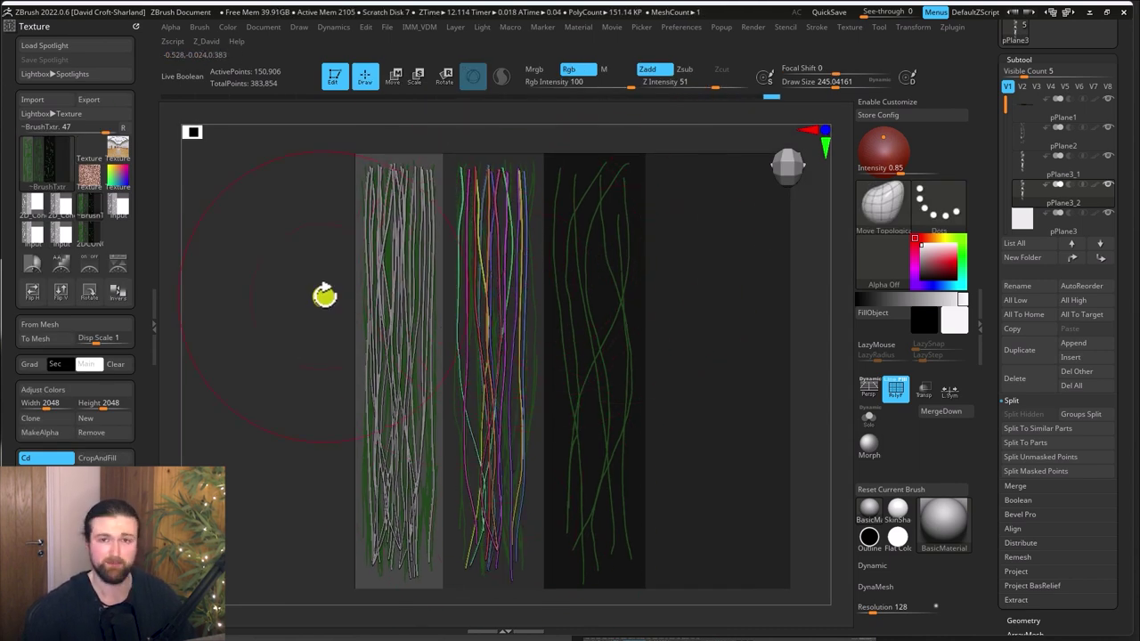
right_click_drag(286, 284, 472, 229, "ctrl")
left_click_drag(506, 222, 495, 220)
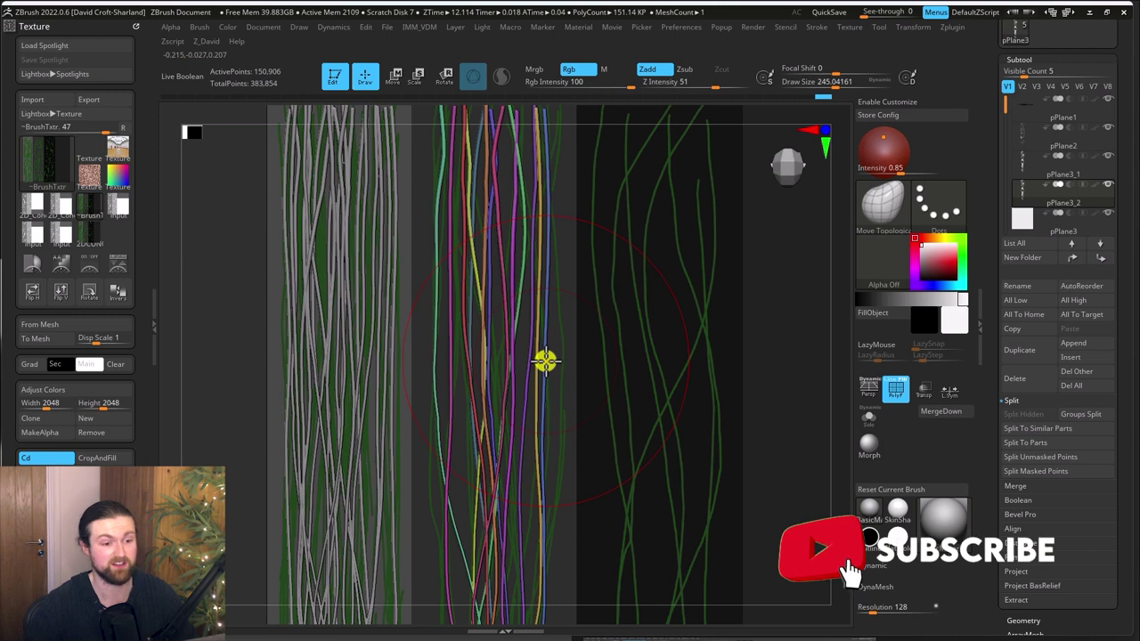
mouse_move(540, 367)
left_mouse_down()
mouse_move(573, 369)
mouse_move(560, 374)
left_mouse_up()
left_click_drag(231, 367, 280, 534, "alt")
left_click_drag(516, 317, 521, 317)
left_click_drag(450, 201, 455, 203)
left_click_drag(273, 365, 256, 354, "alt")
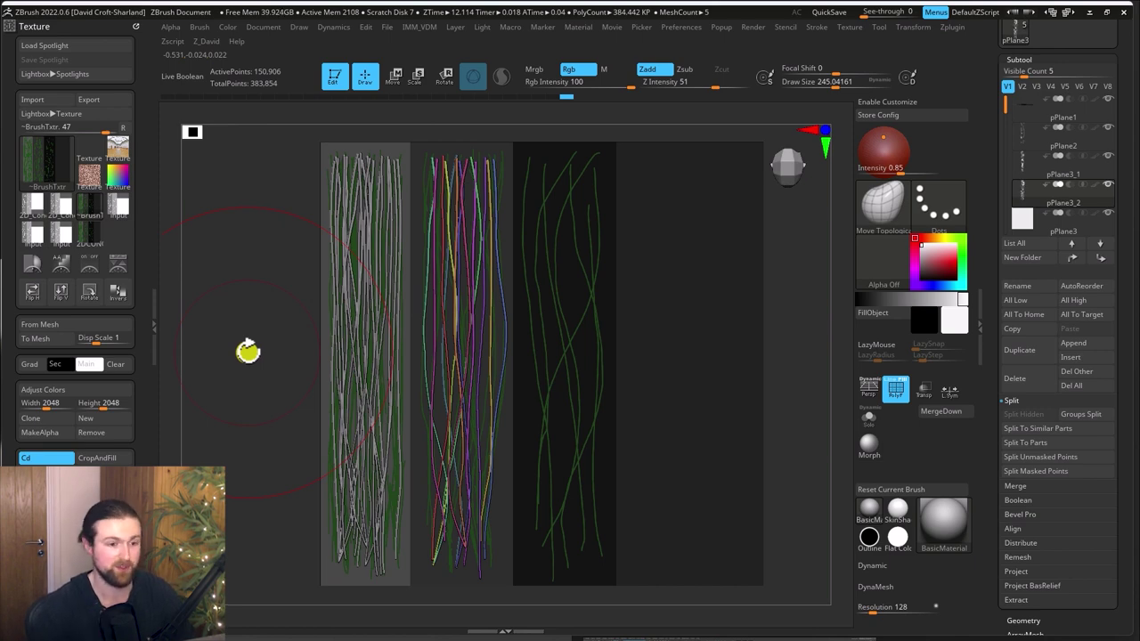
Step: Duplicate the pPlane3_2 strands and move the copy onto the third, darkest section of the reference
key("ctrl+shift+d")
key("w")
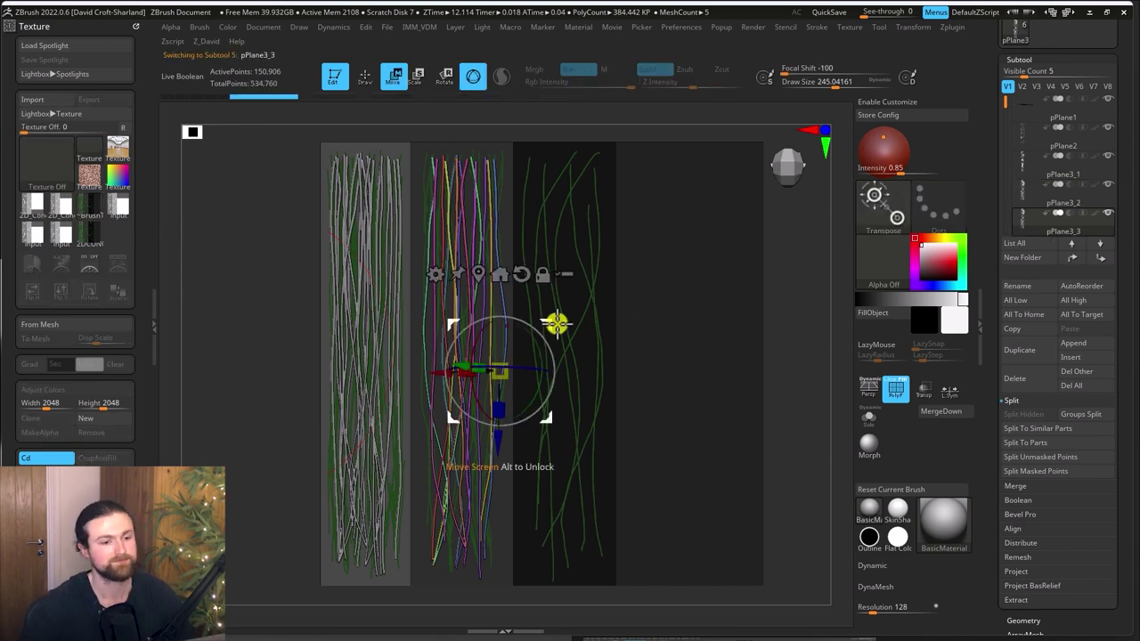
left_click_drag(458, 369, 556, 369)
right_click_drag(758, 374, 786, 446, "ctrl")
Step: Isolate a few strands of the pPlane3_3 copy over the third section, hiding its other strands
key("q")
left_click(529, 544, "ctrl+shift")
left_click(793, 415, "ctrl+shift")
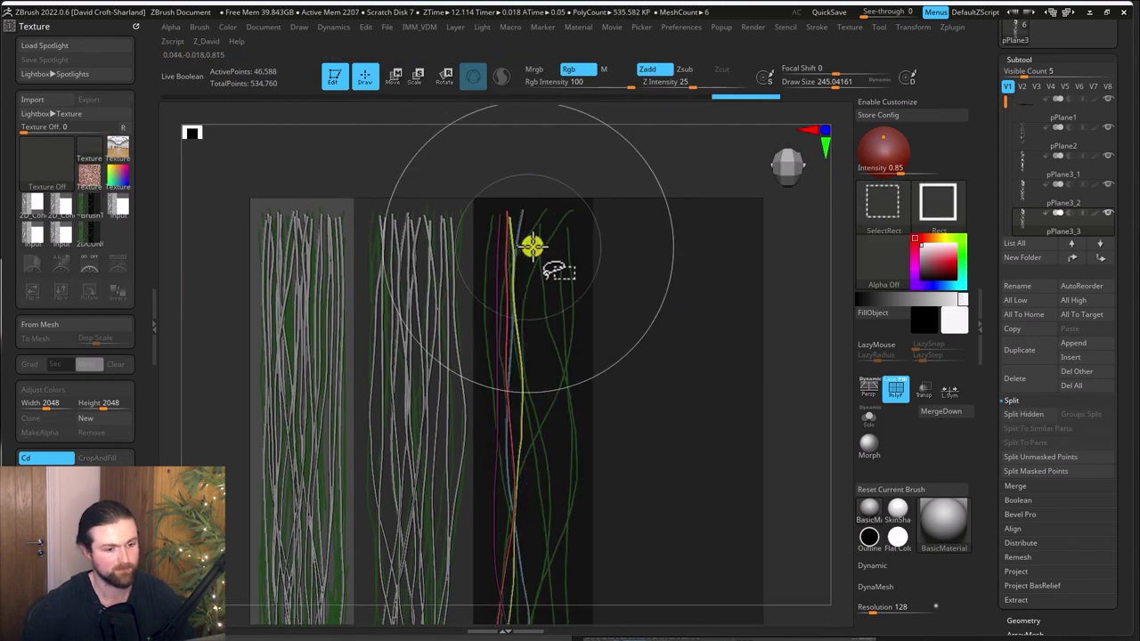
right_click_drag(520, 247, 783, 369, "ctrl")
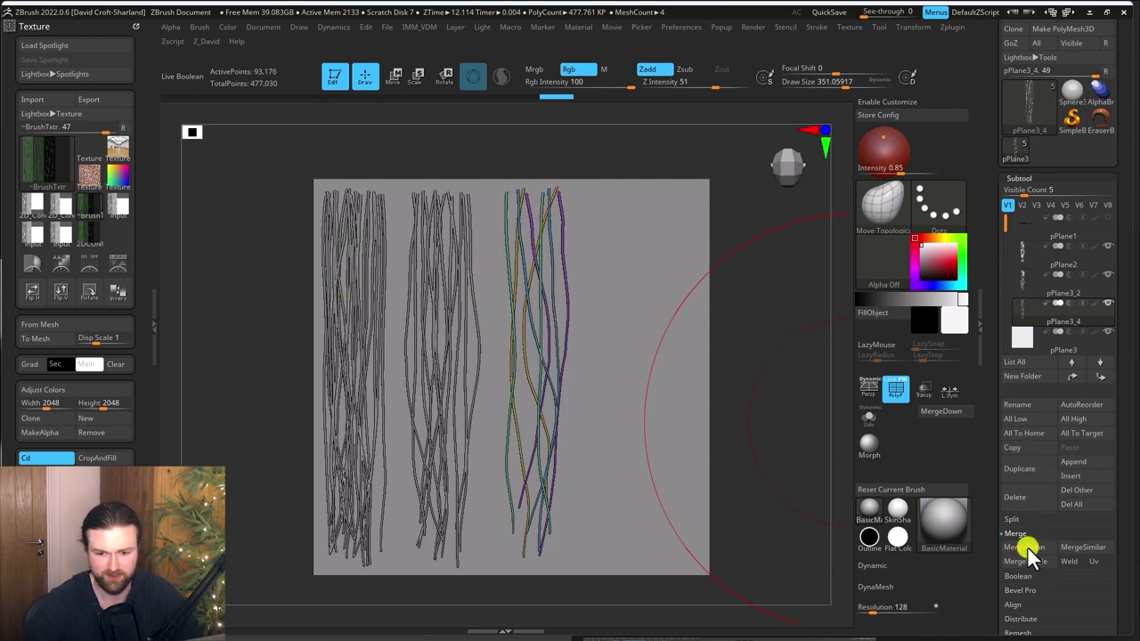
Step: Make the dense pPlane2 strands active, dock the Zplugin palette beside the canvas, and open the FBX ExportImport plugin
left_click(1027, 258)
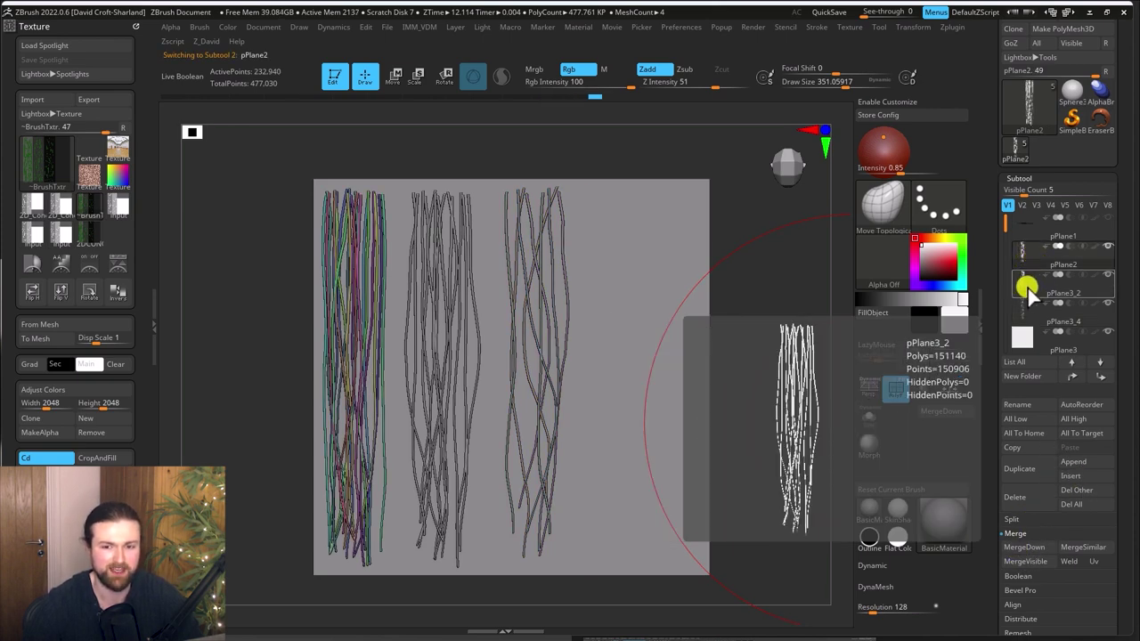
left_click(1028, 295)
left_click(1027, 260)
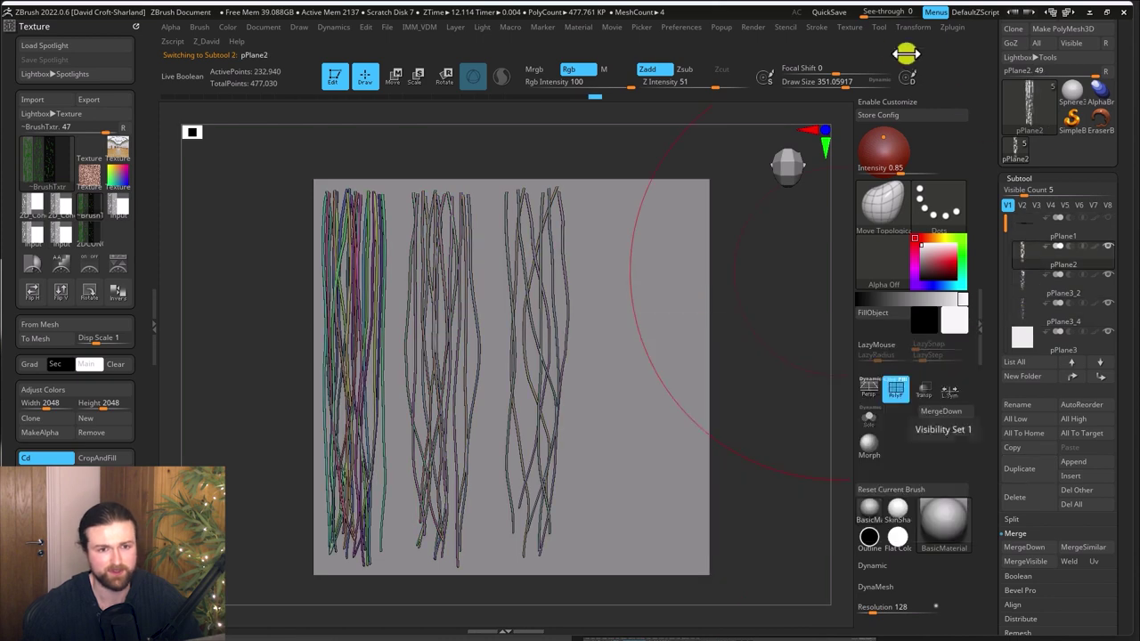
left_click(951, 27)
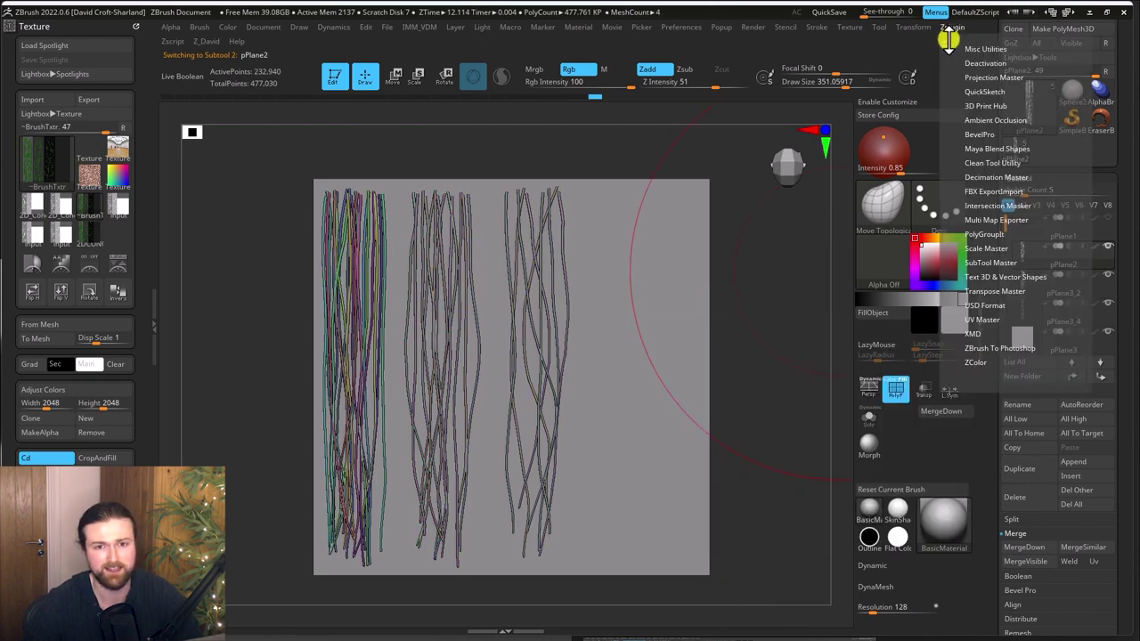
left_click_drag(951, 38, 81, 133)
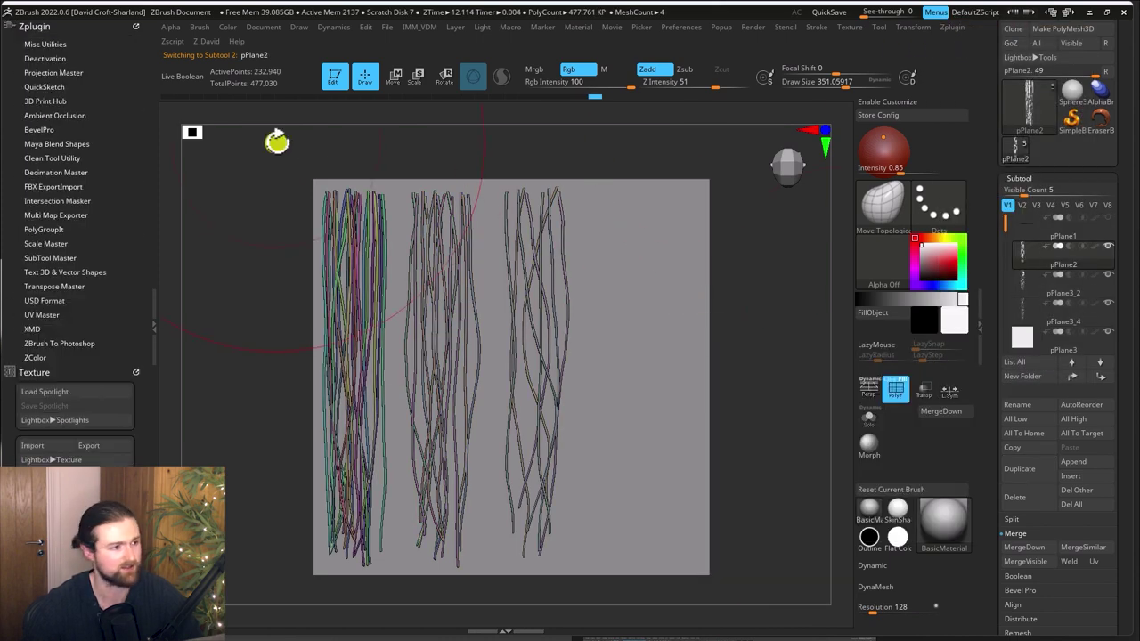
left_click(38, 187)
left_click(38, 199)
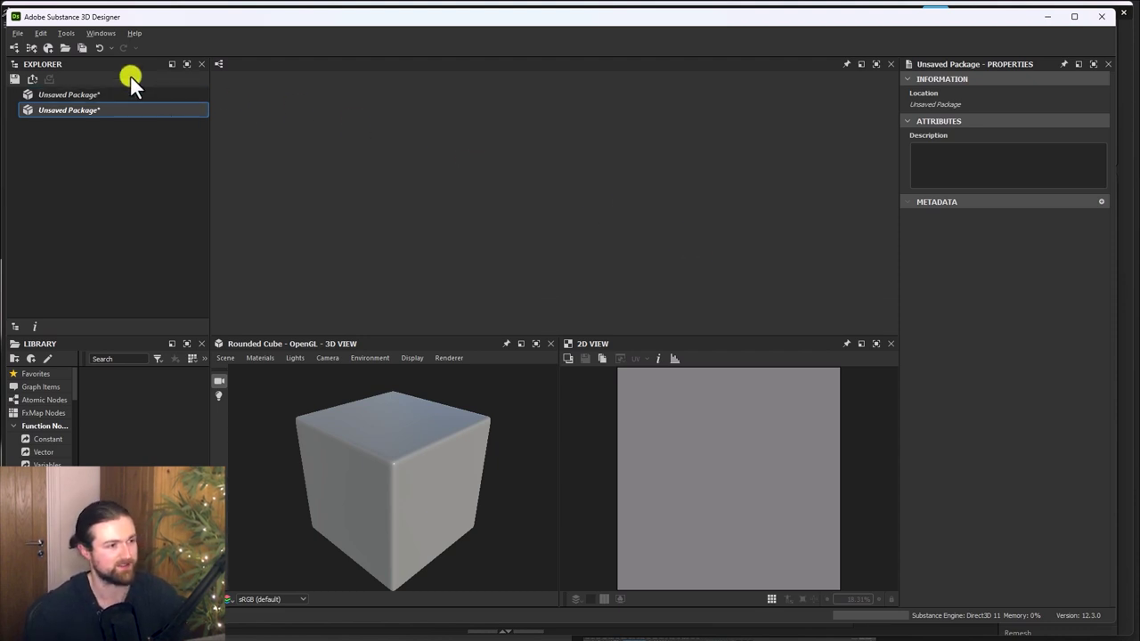
Step: Switch to Adobe Substance 3D Designer and create a new Substance graph named Hair
left_click(18, 34)
mouse_move(38, 47)
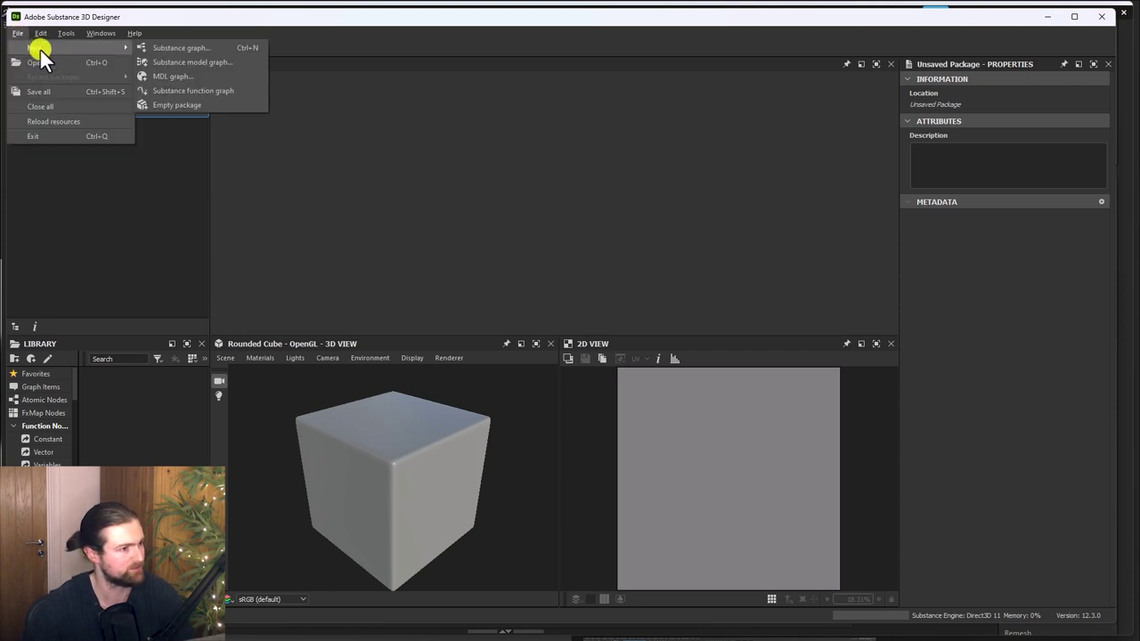
left_click(178, 49)
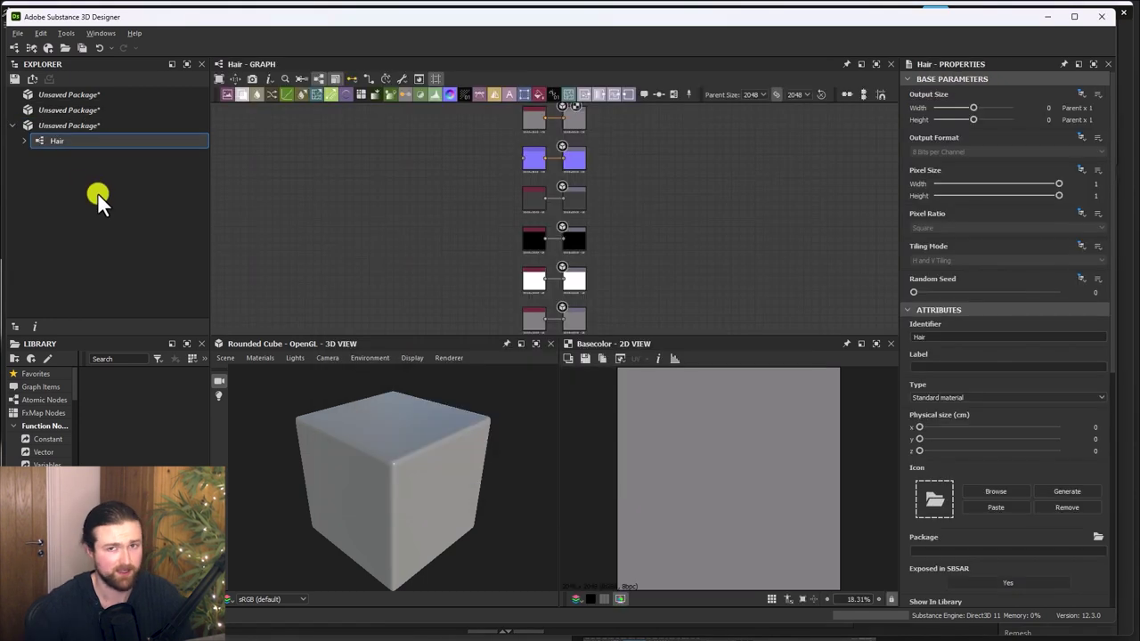
Step: Link the Hair_25, Hair_50, Hair_100 and LP_Plate meshes to the Hair graph's package as 3D scene resources
right_click(55, 126)
mouse_move(89, 151)
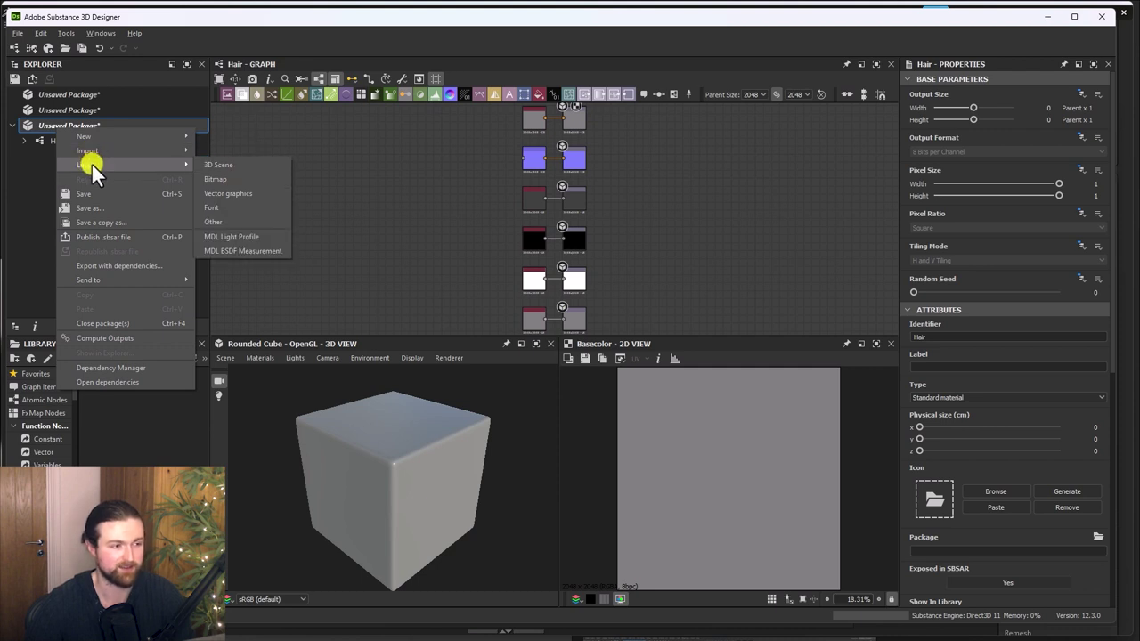
left_click(222, 166)
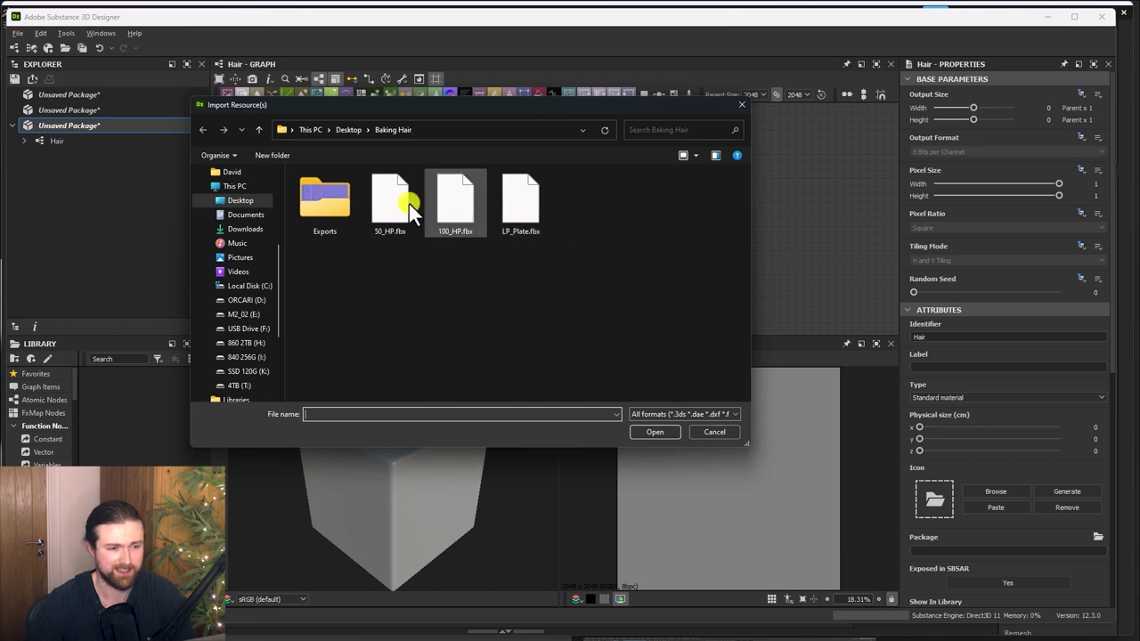
double_click(490, 220)
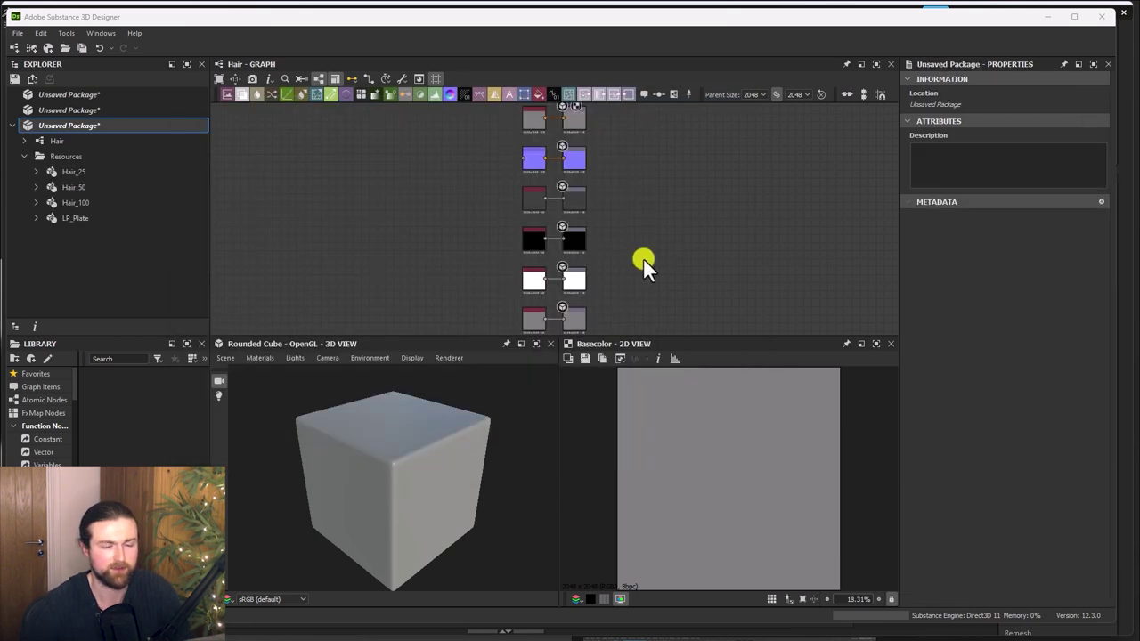
Step: Open model information baking for LP_Plate and add Hair_25, Hair_50 and Hair_100 from the resources as high definition meshes
right_click(80, 221)
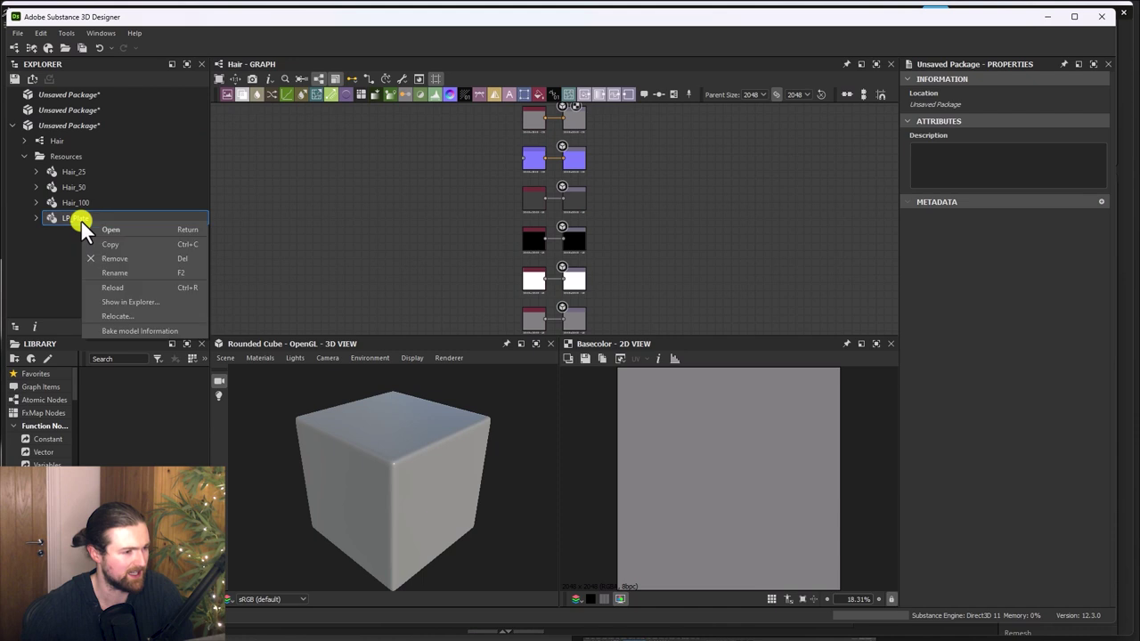
left_click(122, 335)
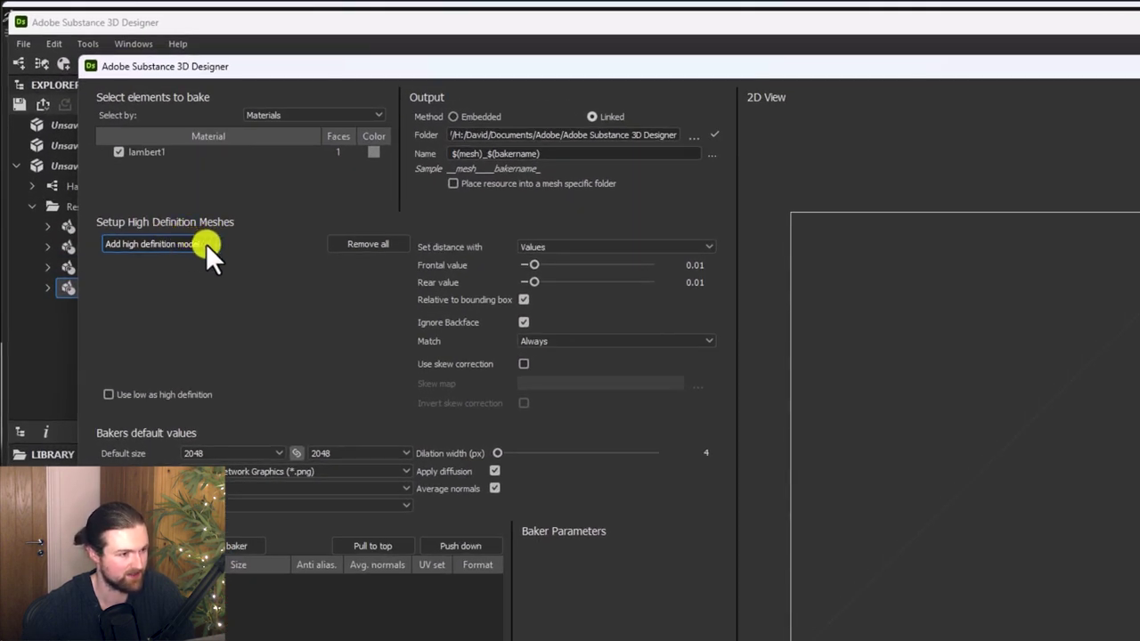
left_click(206, 243)
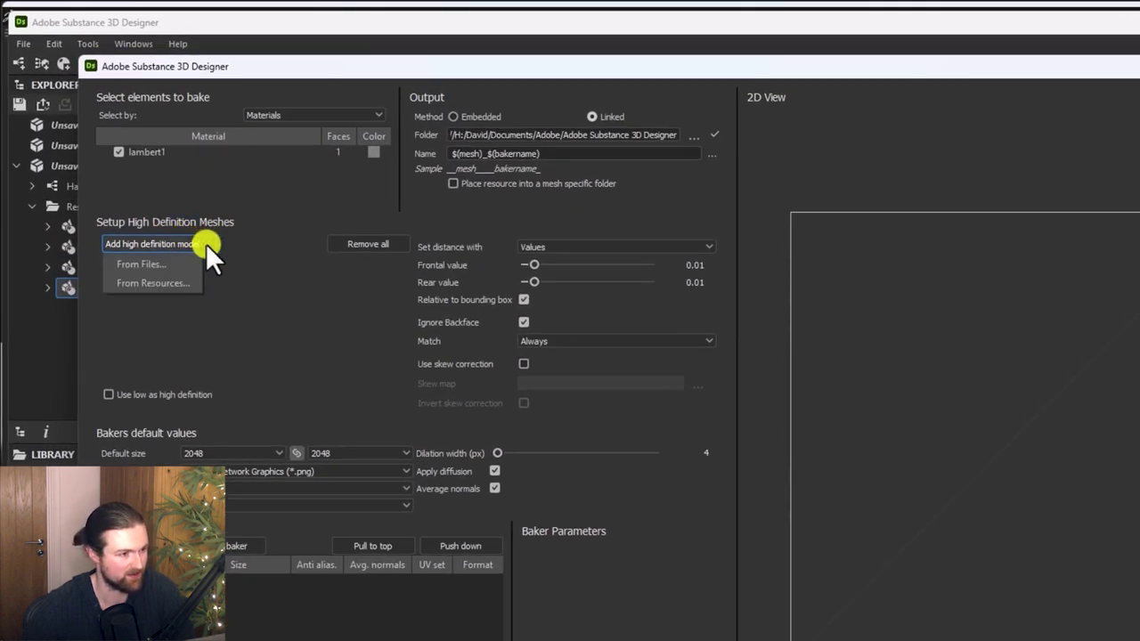
left_click(156, 283)
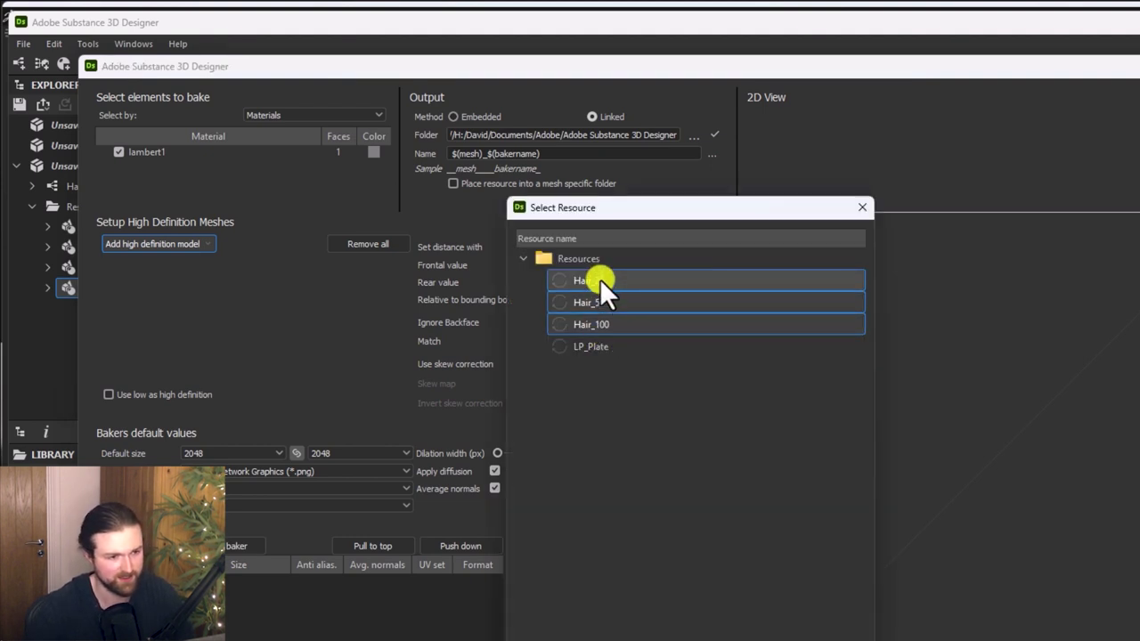
key("Return")
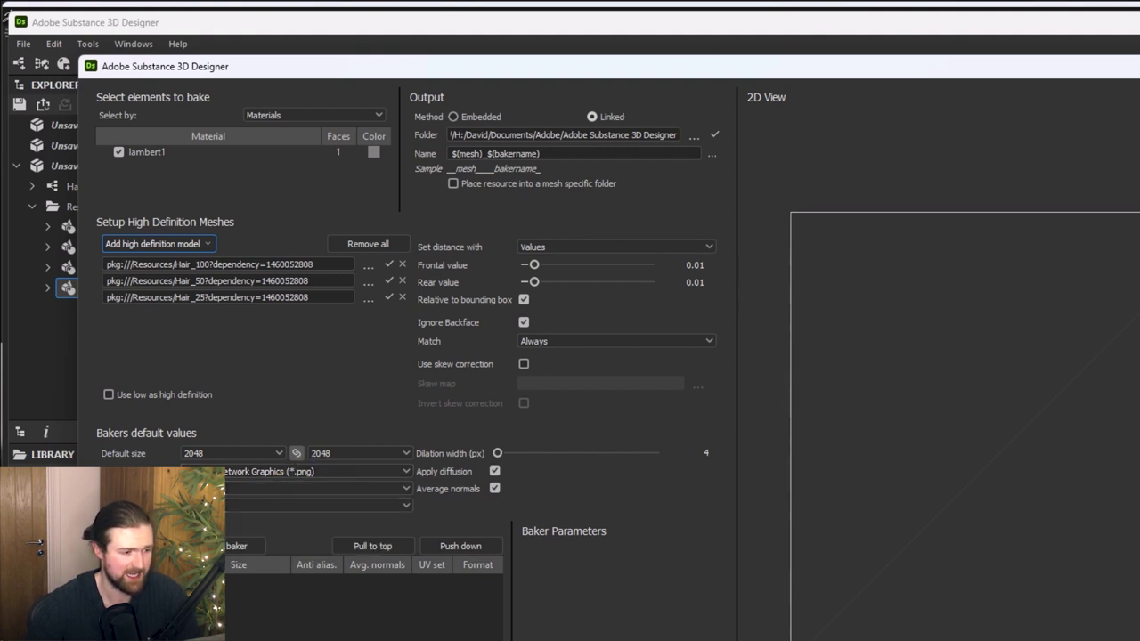
Step: Add Ambient Occlusion Map from Mesh, Normal Map from Mesh and Opacity Mask from Mesh bakers to the render list
left_click(138, 546)
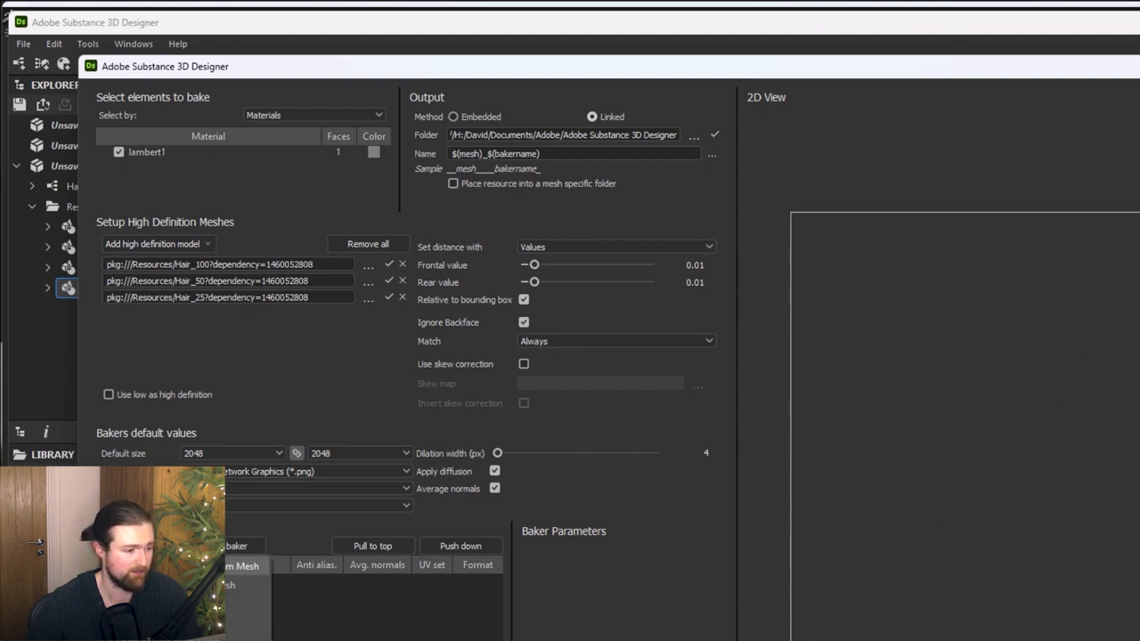
left_click(163, 571)
left_click(164, 542)
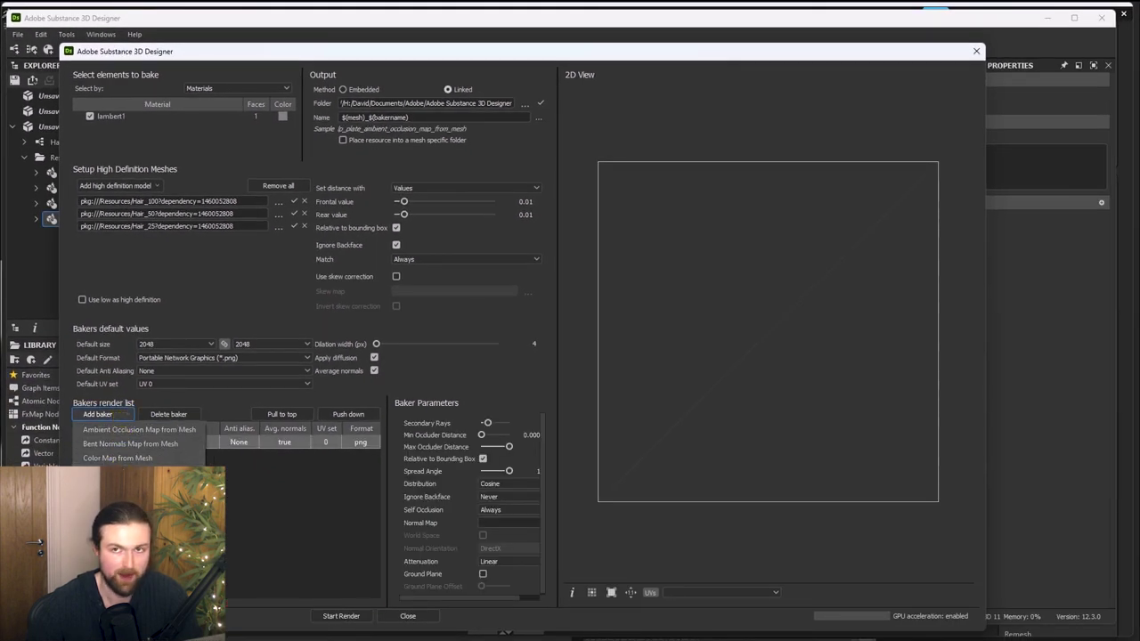
left_click(119, 501)
left_click(105, 415)
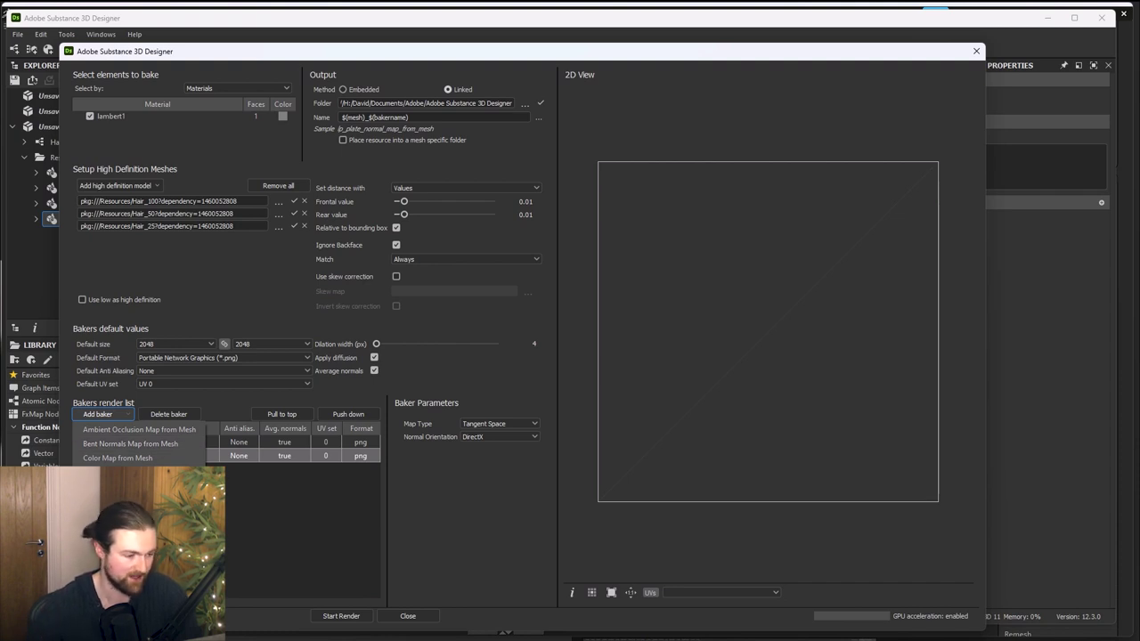
left_click(119, 514)
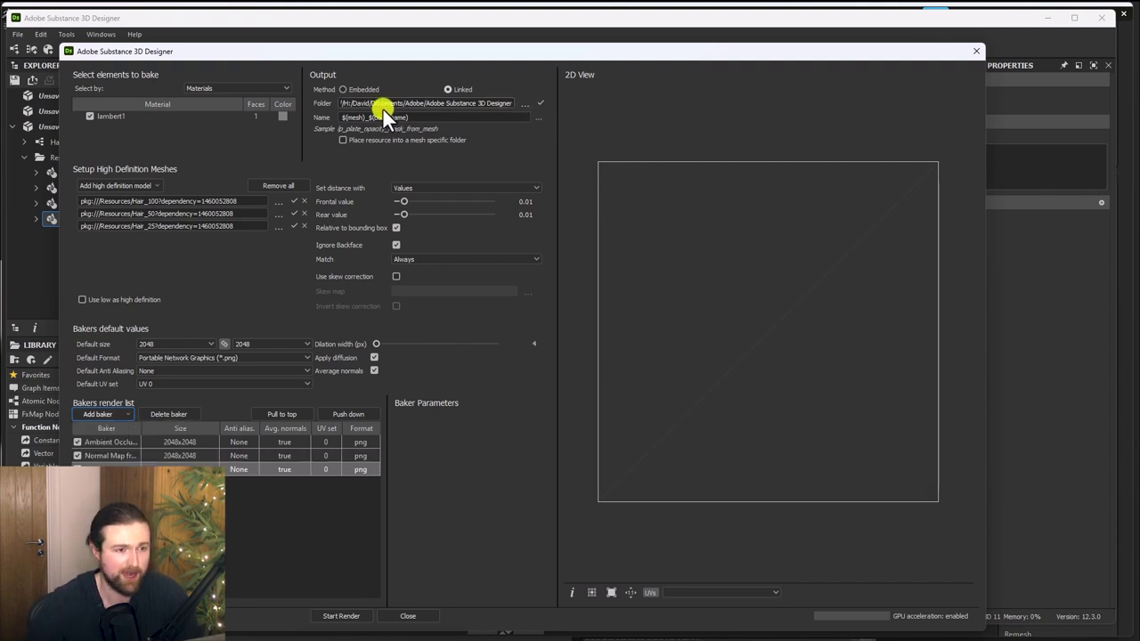
Step: Set the bake output folder to HAIRCARD/Exports on the desktop and render the maps
left_click(524, 105)
key("Escape")
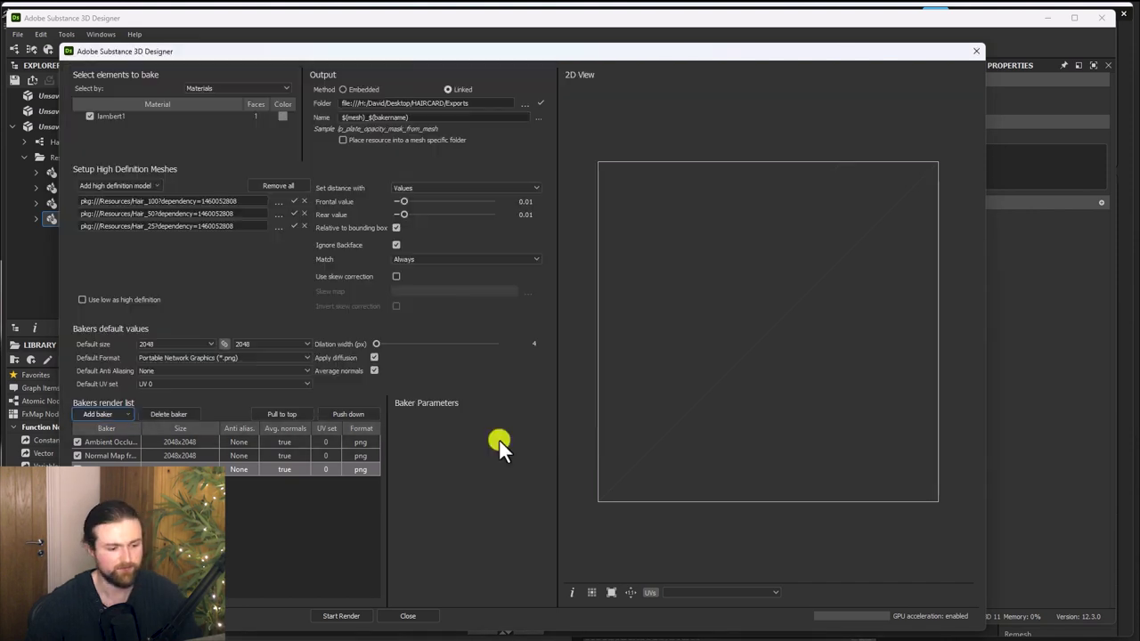
left_click(339, 616)
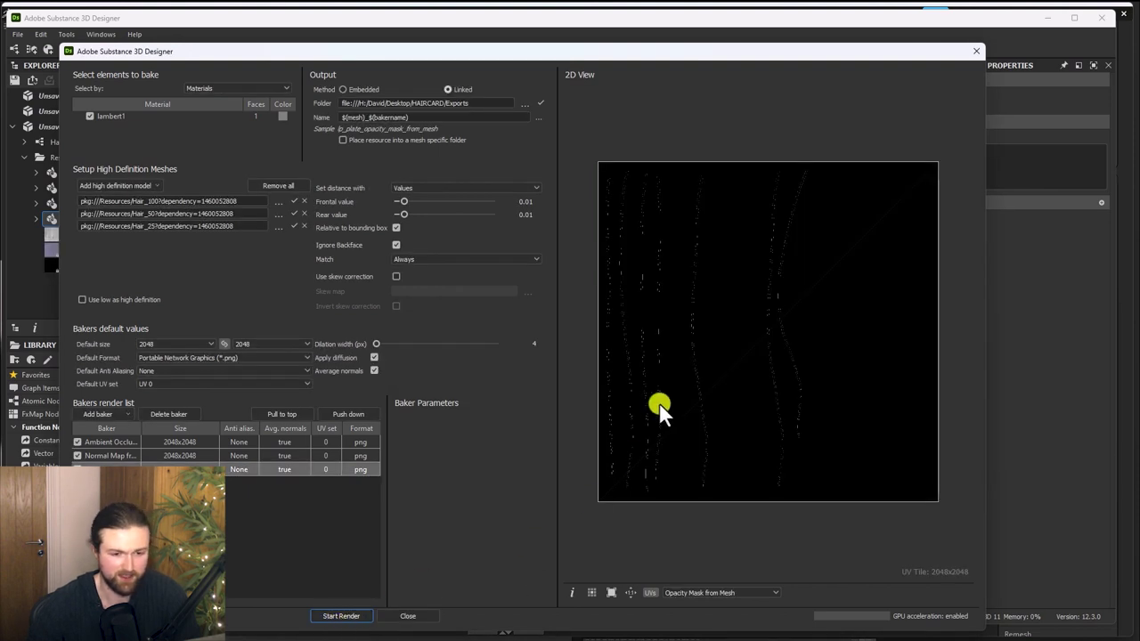
Step: Increase the frontal and rear bake distances to above 0.03 and render the maps again
left_click(703, 593)
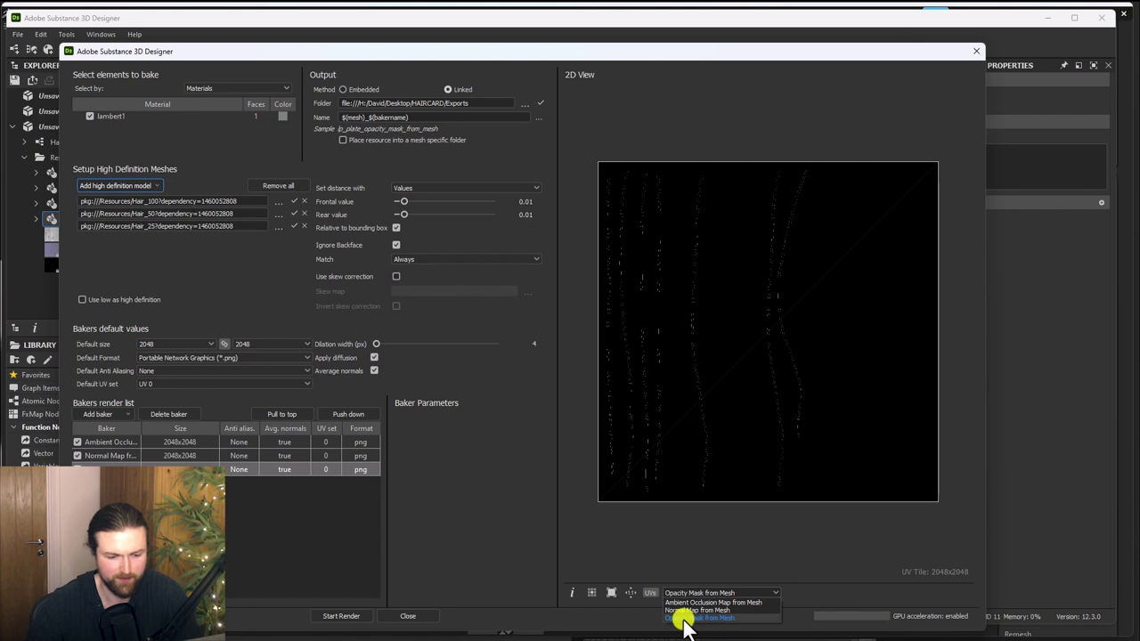
left_click(684, 618)
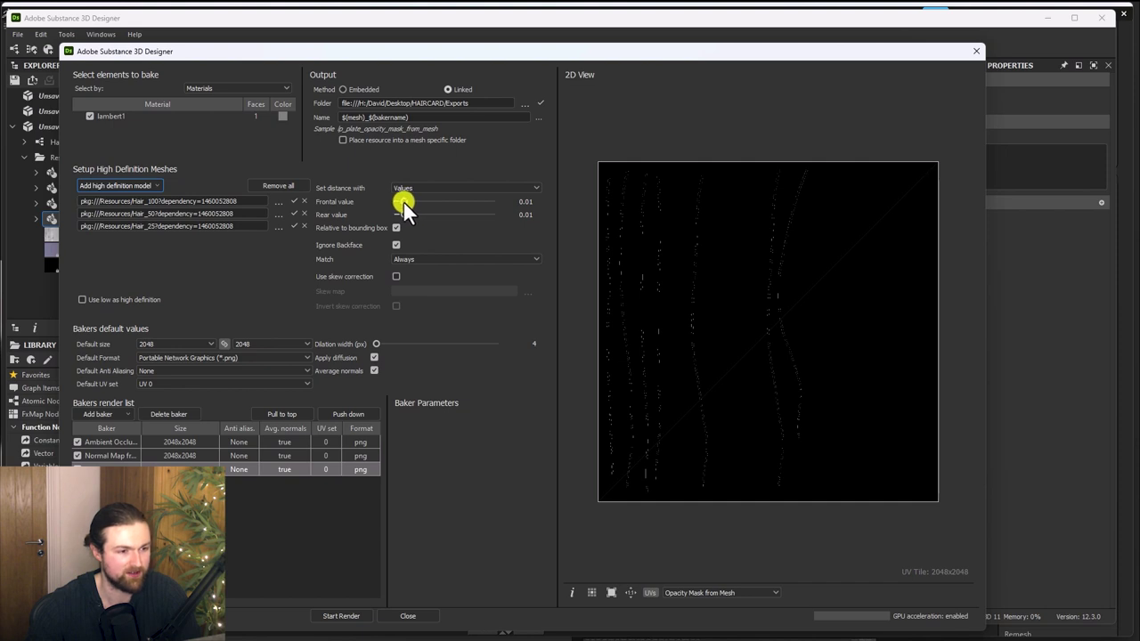
left_click_drag(404, 202, 425, 217)
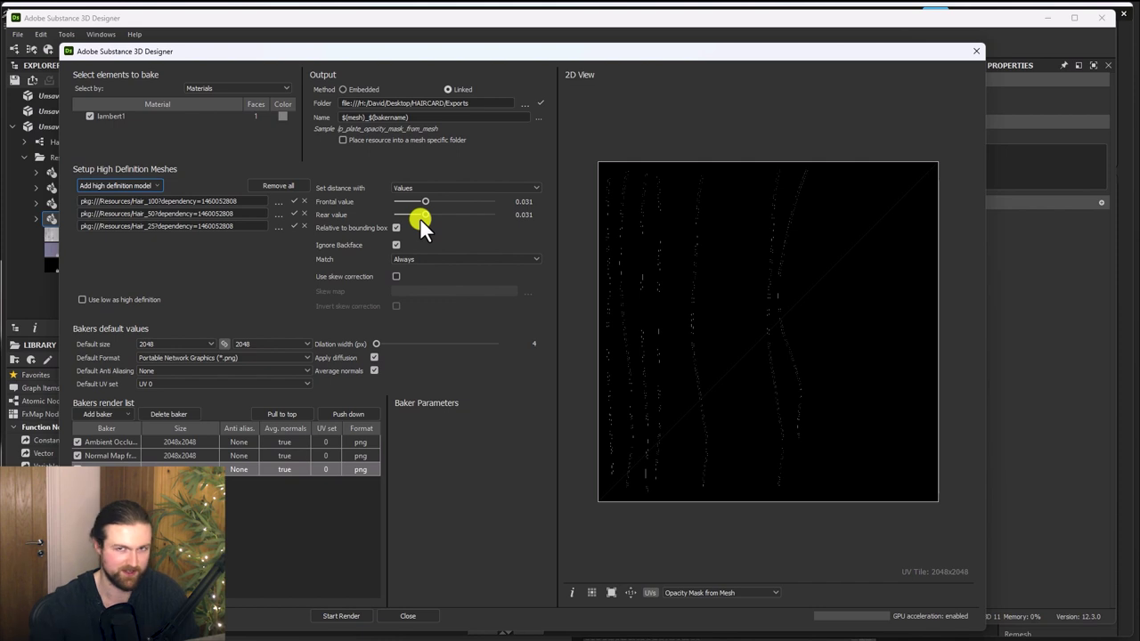
left_click_drag(424, 212, 444, 212)
left_click(353, 616)
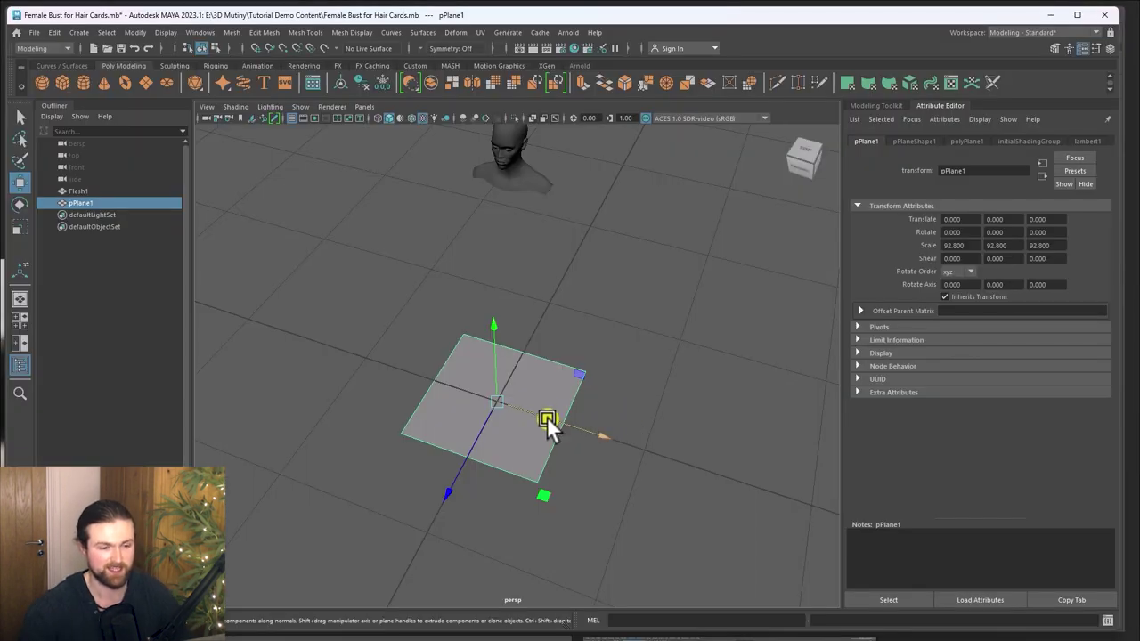
Step: Switch to Maya and assign a new Lambert material to the plane
right_click(541, 406)
right_click_drag(539, 632, 539, 640)
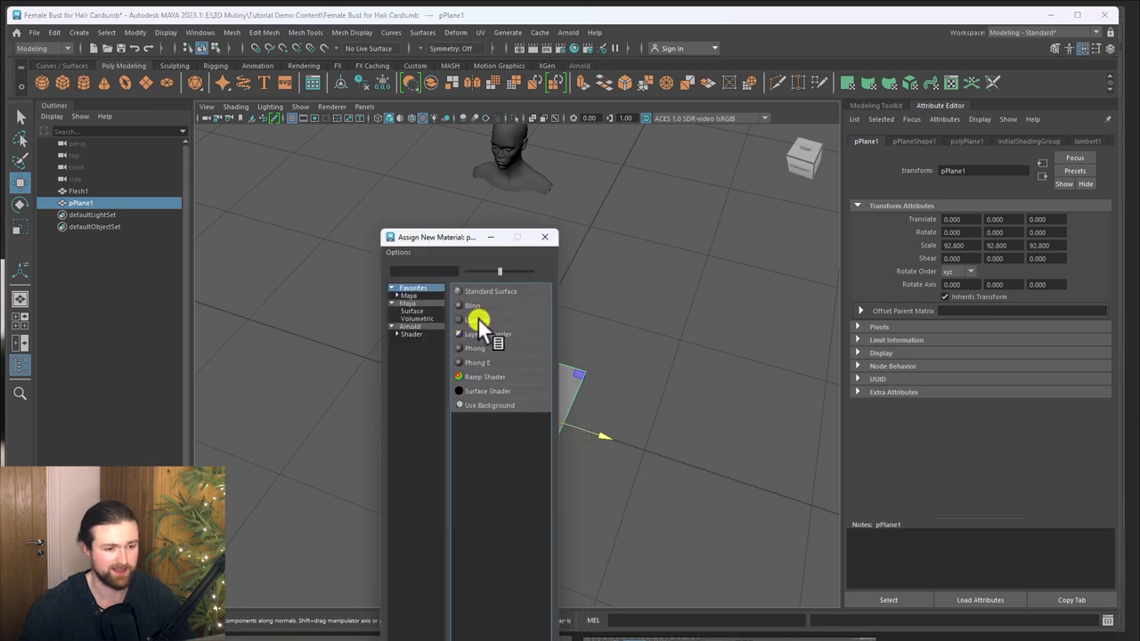
left_click(478, 319)
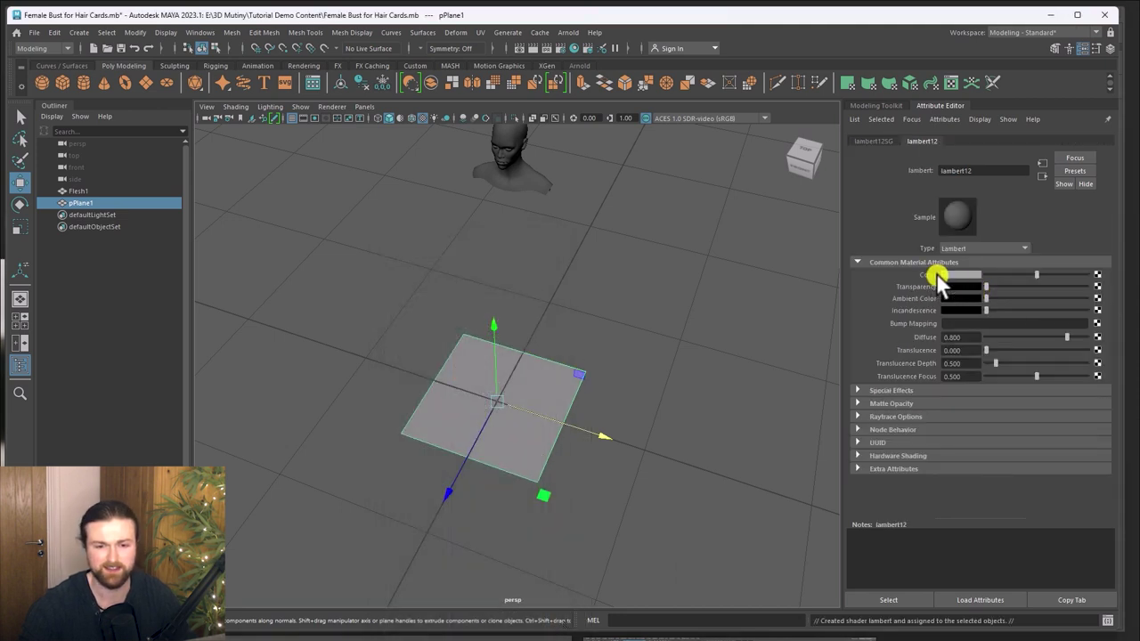
Step: Load the baked Ambient Occlusion map as the material's color texture and connect the opacity mask to its transparency
left_click(1097, 275)
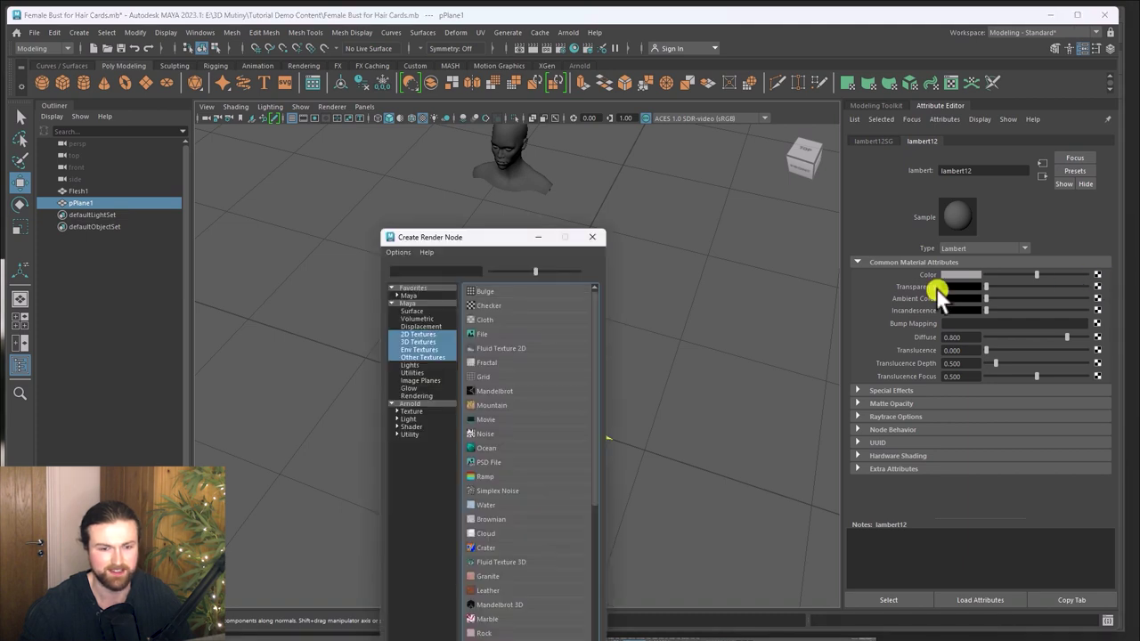
left_click(478, 332)
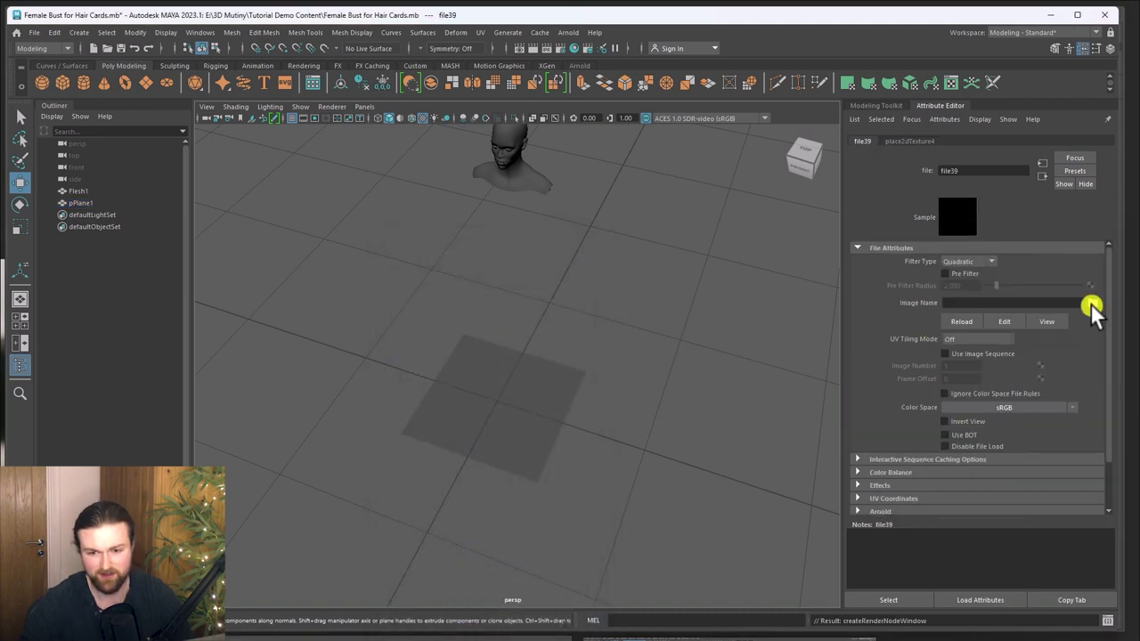
left_click(1090, 303)
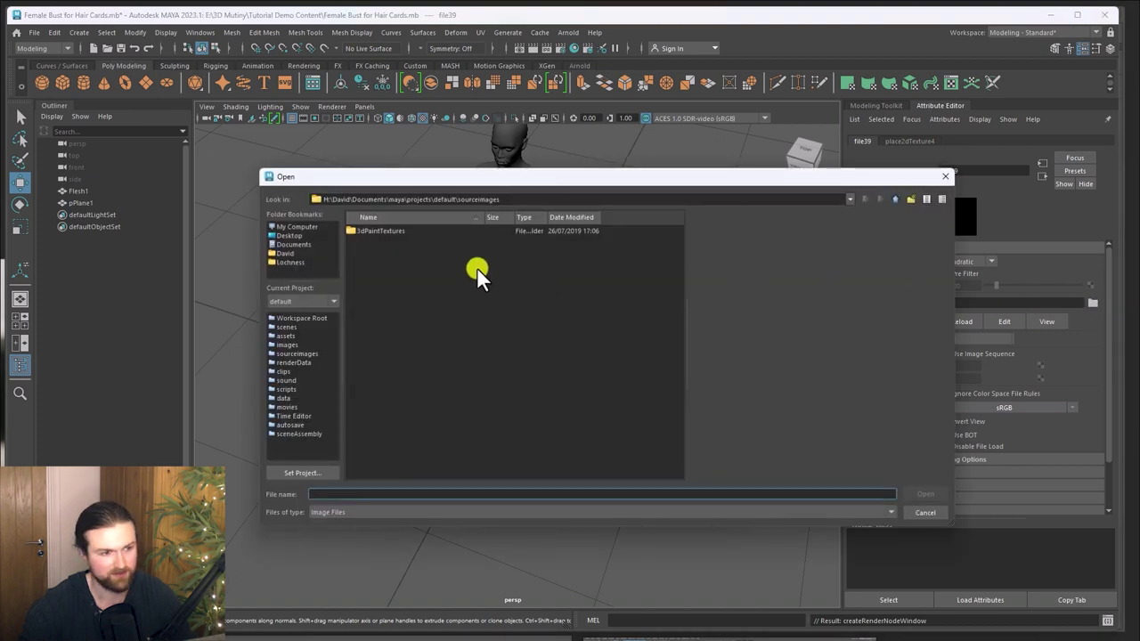
double_click(379, 232)
left_click(422, 119)
left_click(421, 118)
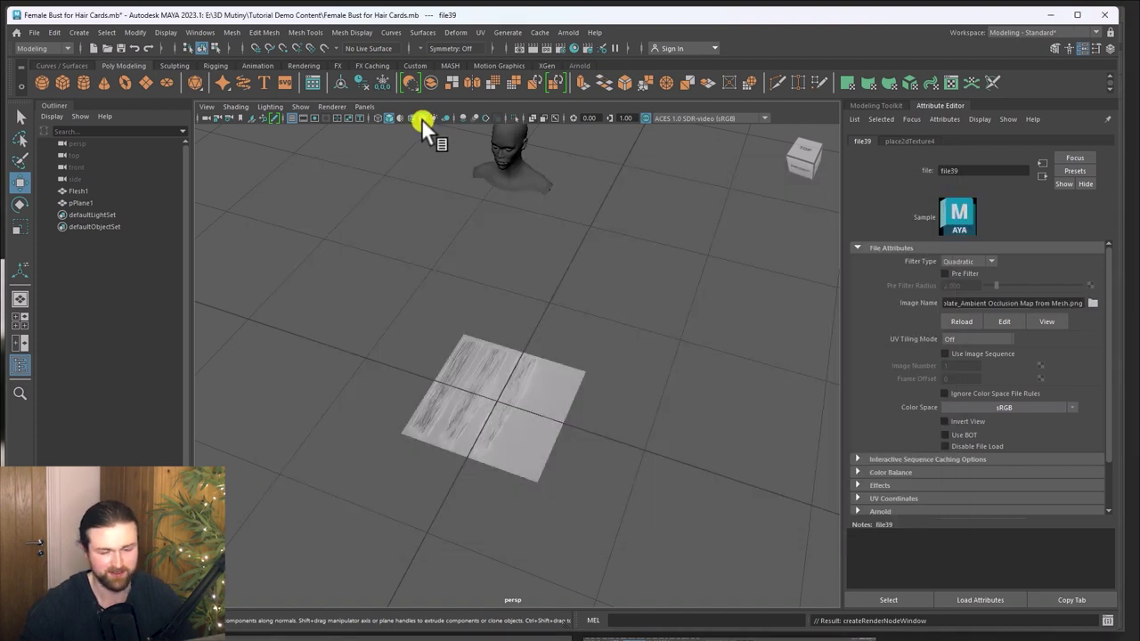
left_click(534, 392)
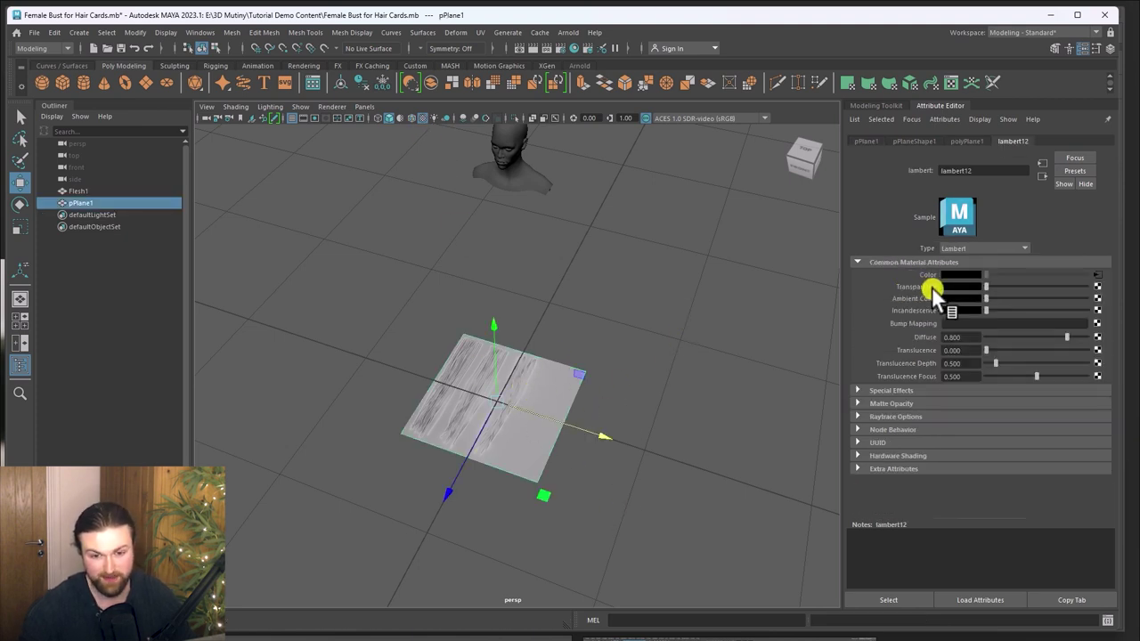
left_click(1098, 286)
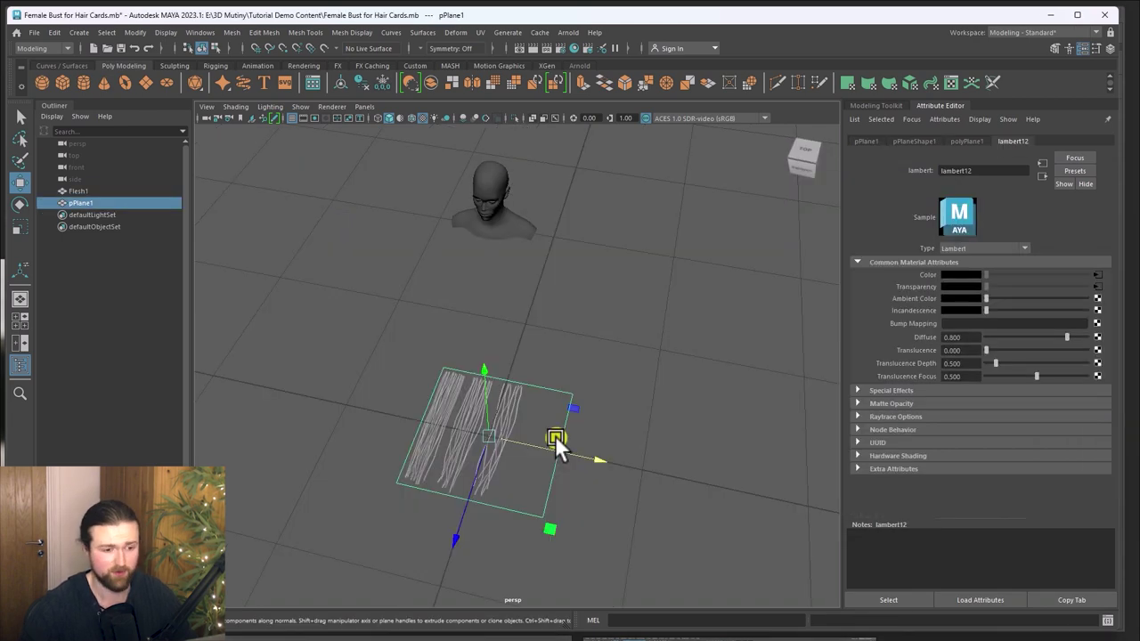
Step: Scale the textured plane down uniformly and rename it HairPlate
key("e")
key("r")
left_click_drag(488, 435, 474, 219)
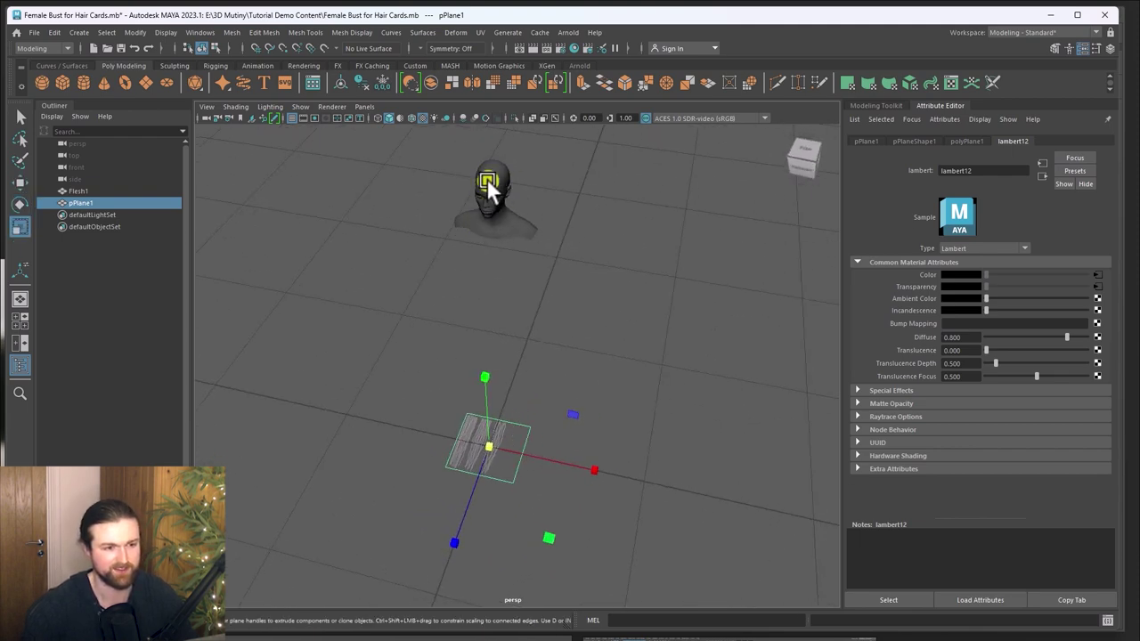
left_click_drag(569, 327, 561, 319, "alt")
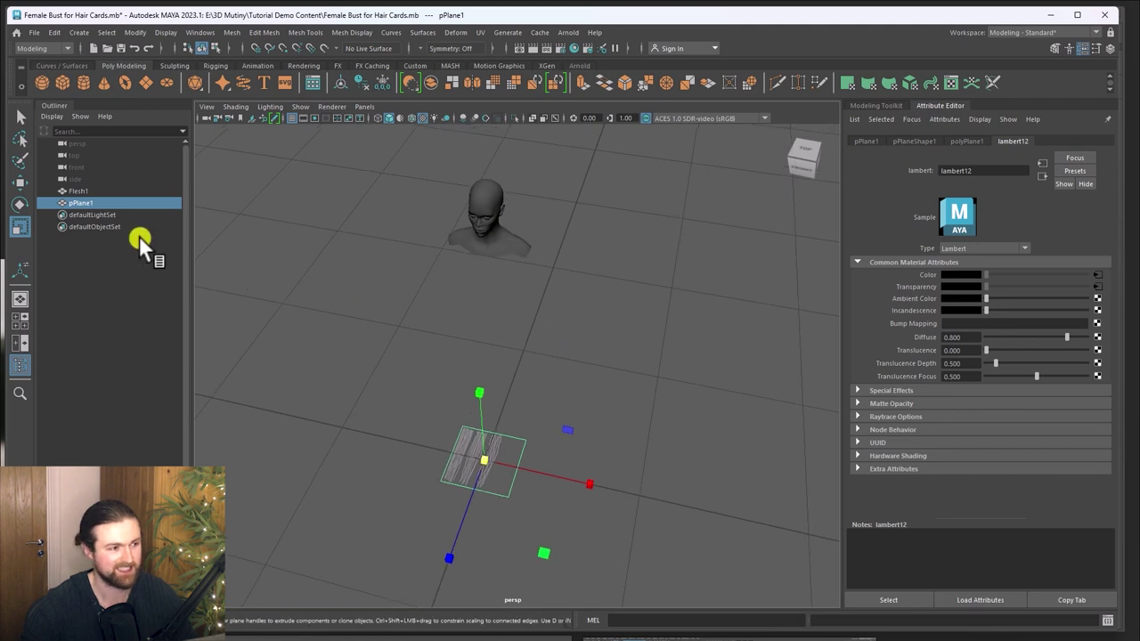
double_click(81, 203)
type("HairPlate")
key("Return")
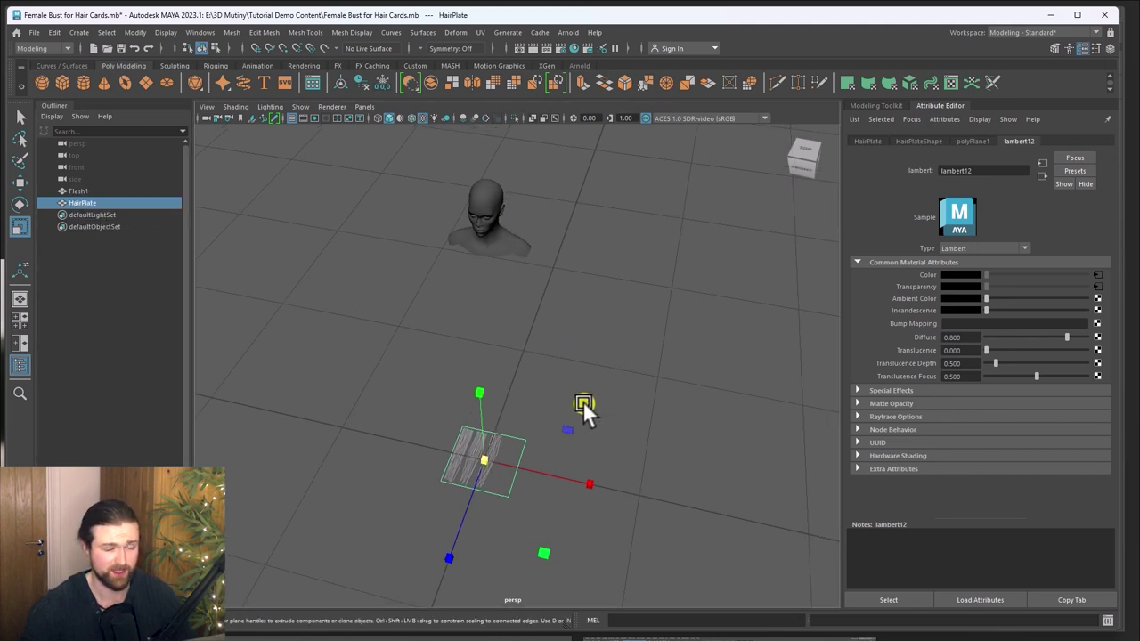
Step: Duplicate HairPlate and offset the copy so both sets of strands overlap for a transparency check
key("w")
middle_click_drag(550, 416, 583, 397, "alt")
right_click_drag(583, 396, 611, 415, "alt")
mouse_move(612, 417)
left_mouse_down("shift")
mouse_move(618, 456)
mouse_move(593, 398)
mouse_move(618, 386)
mouse_move(643, 518)
left_mouse_up("shift")
right_click_drag(643, 518, 624, 392, "alt")
middle_click_drag(623, 392, 612, 384, "alt")
left_click_drag(612, 384, 634, 414, "alt")
middle_click_drag(634, 414, 607, 444, "alt")
mouse_move(607, 444)
left_mouse_down("alt")
mouse_move(644, 407)
mouse_move(614, 431)
left_mouse_up("alt")
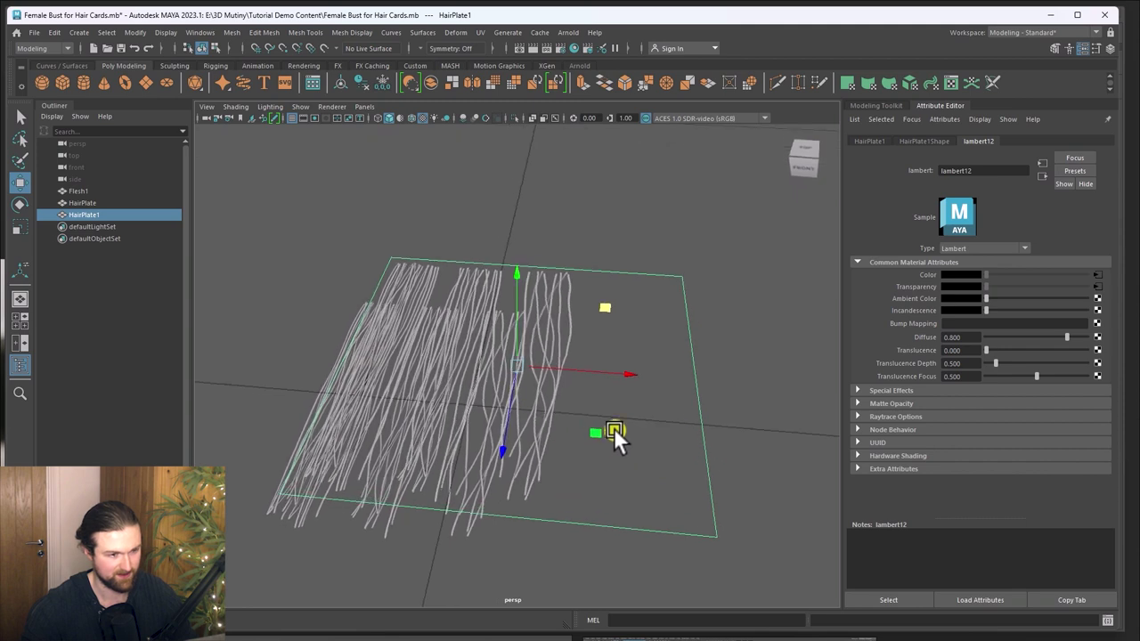
Step: Try Object Sorting as the Viewport 2.0 transparency algorithm, and return it to Depth Peeling
left_click(333, 106)
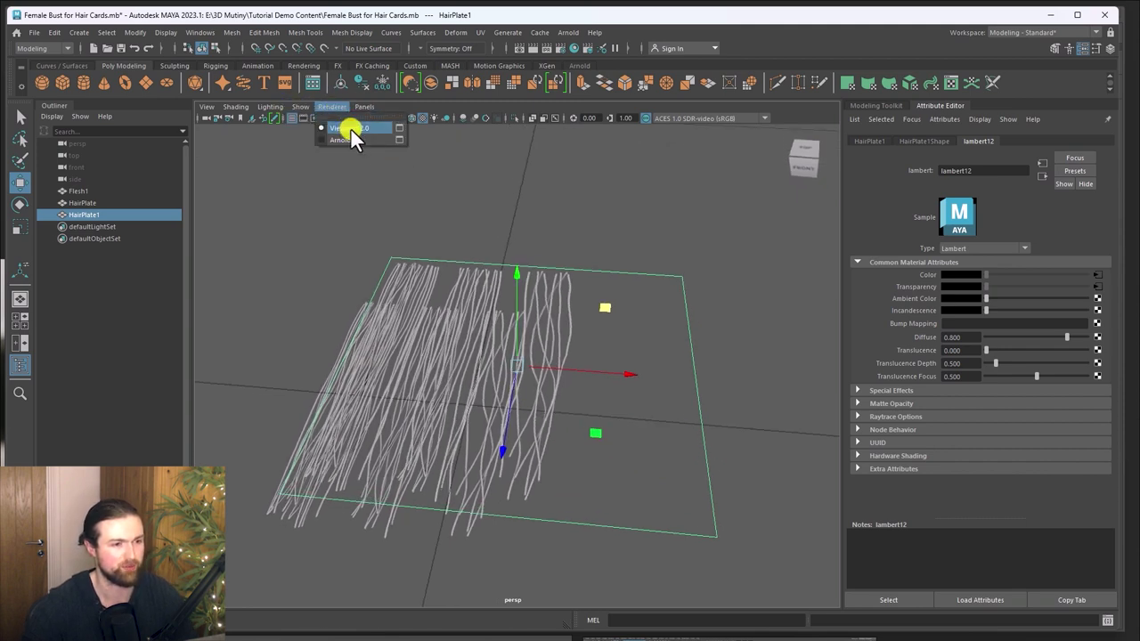
left_click(395, 130)
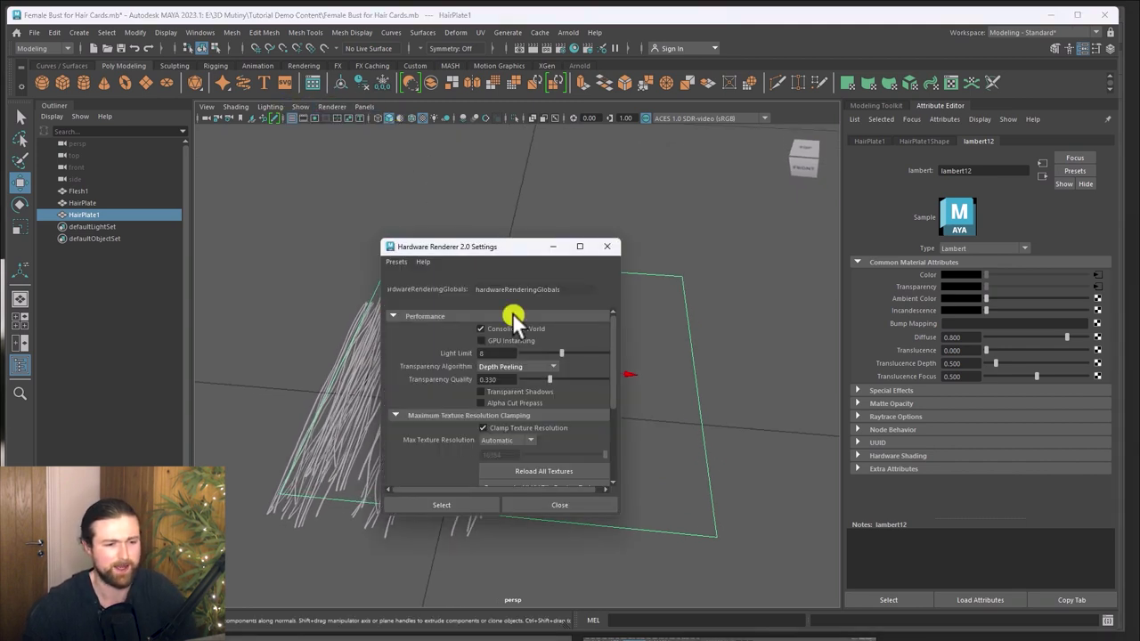
left_click(495, 365)
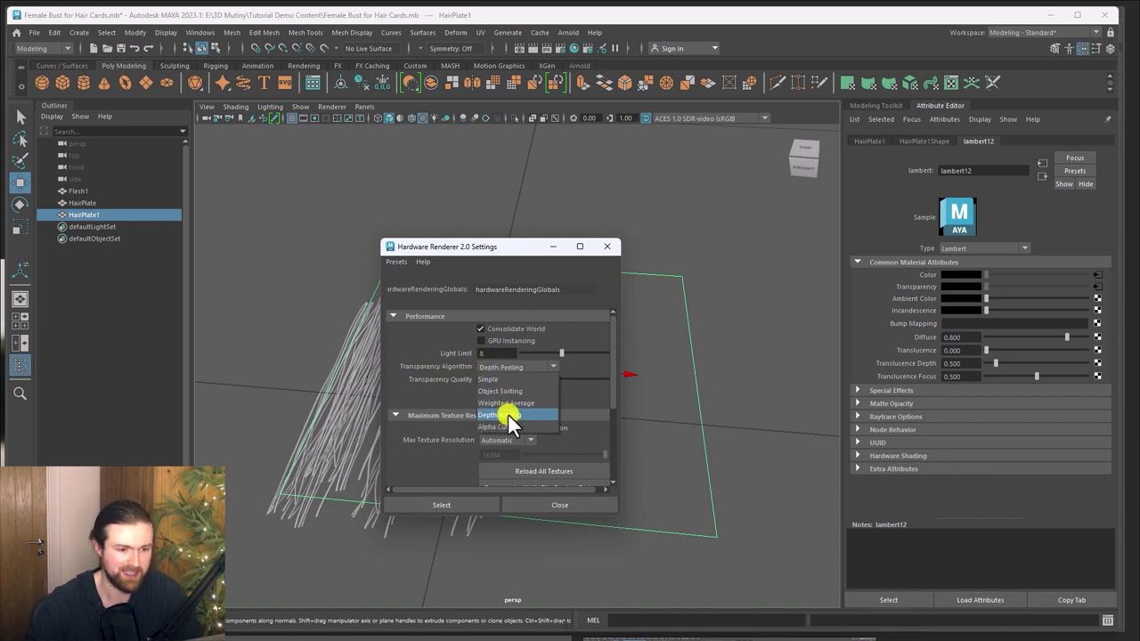
left_click(511, 391)
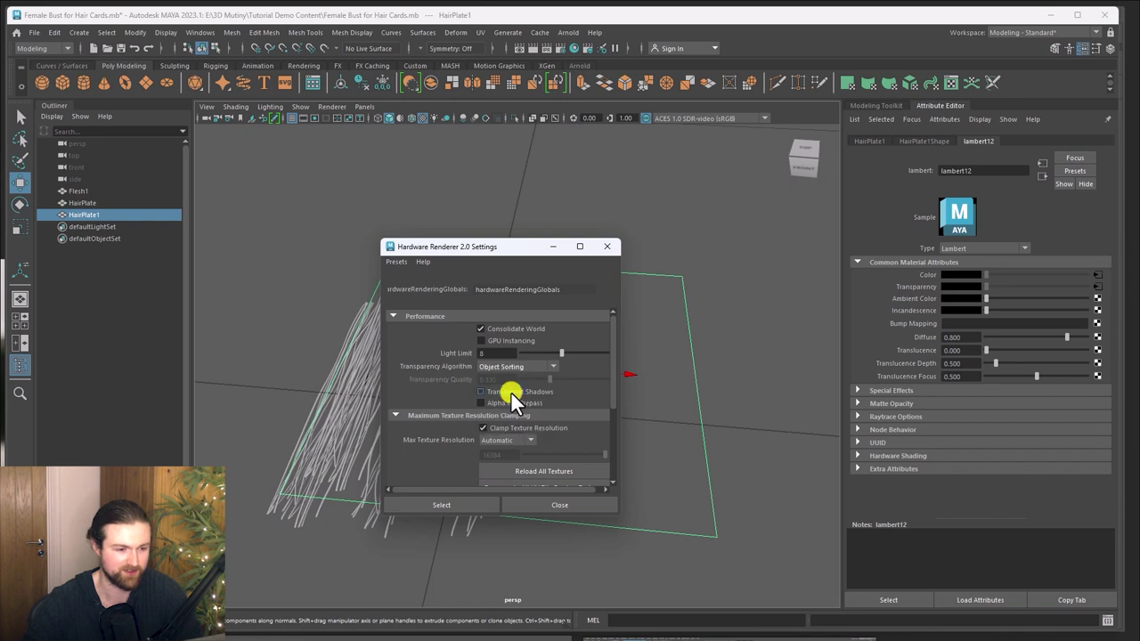
left_click_drag(465, 247, 487, 250)
left_click(534, 368)
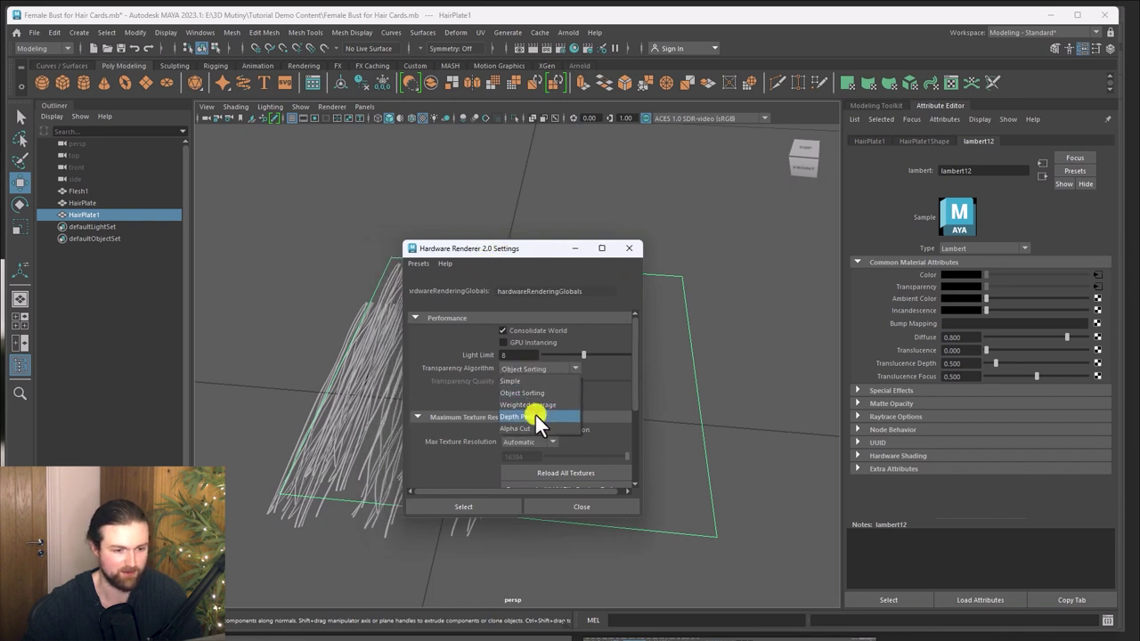
left_click(535, 414)
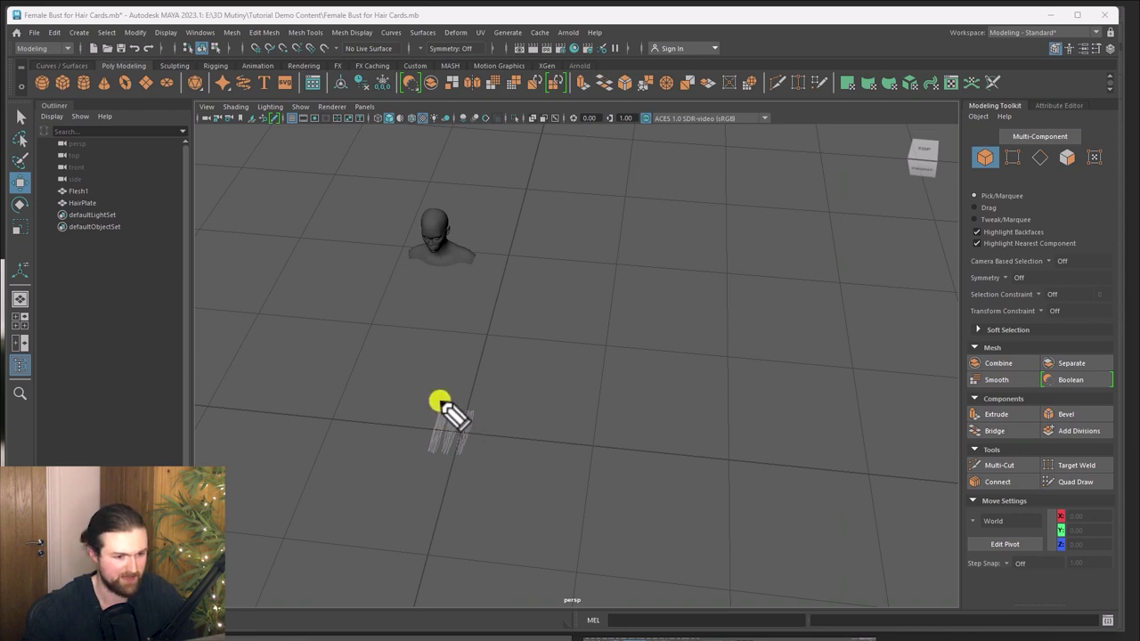
left_click_drag(421, 445, 420, 451)
left_click_drag(453, 406, 439, 452)
left_click_drag(466, 407, 453, 452)
mouse_move(479, 402)
left_mouse_down()
mouse_move(547, 400)
mouse_move(542, 410)
mouse_move(644, 389)
mouse_move(666, 417)
mouse_move(758, 433)
mouse_move(768, 412)
left_mouse_up()
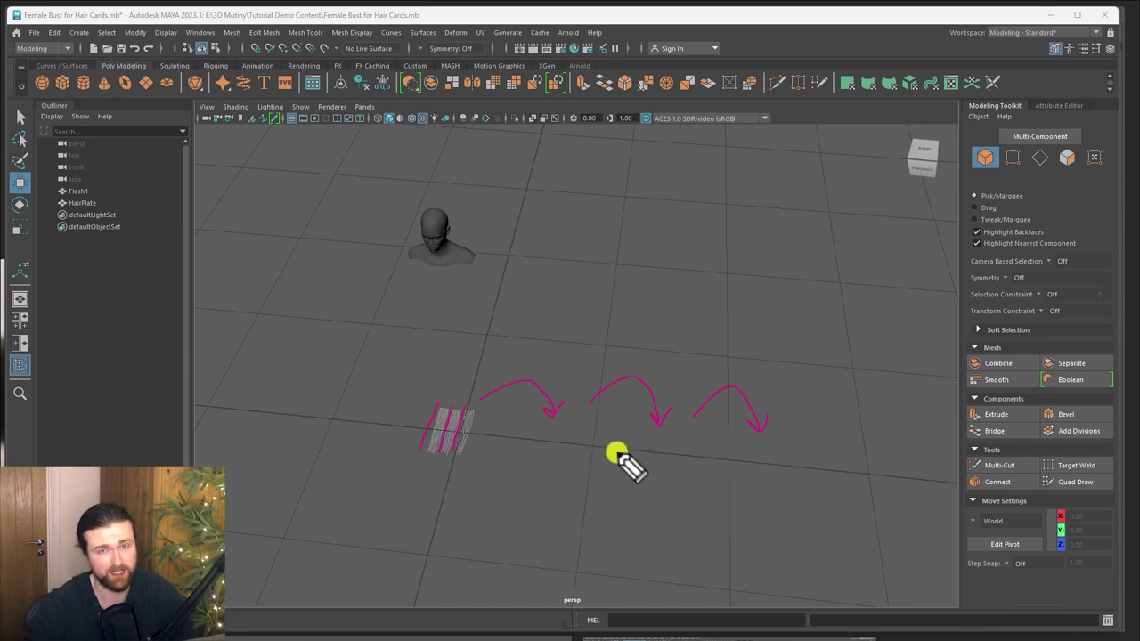
mouse_move(624, 415)
left_mouse_down()
mouse_move(621, 465)
mouse_move(623, 422)
left_mouse_up()
mouse_move(710, 437)
left_mouse_down()
mouse_move(713, 502)
mouse_move(726, 454)
mouse_move(718, 437)
mouse_move(730, 476)
mouse_move(751, 443)
mouse_move(730, 491)
left_mouse_up()
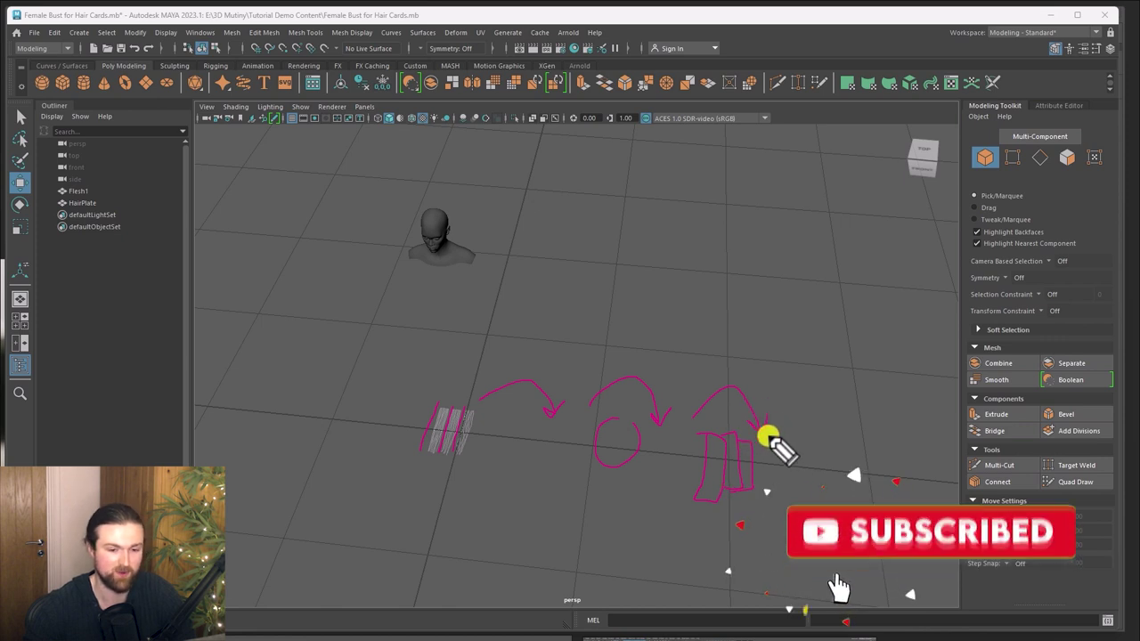
mouse_move(784, 405)
left_mouse_down()
mouse_move(764, 356)
mouse_move(603, 258)
mouse_move(473, 229)
mouse_move(470, 241)
mouse_move(466, 224)
left_mouse_up()
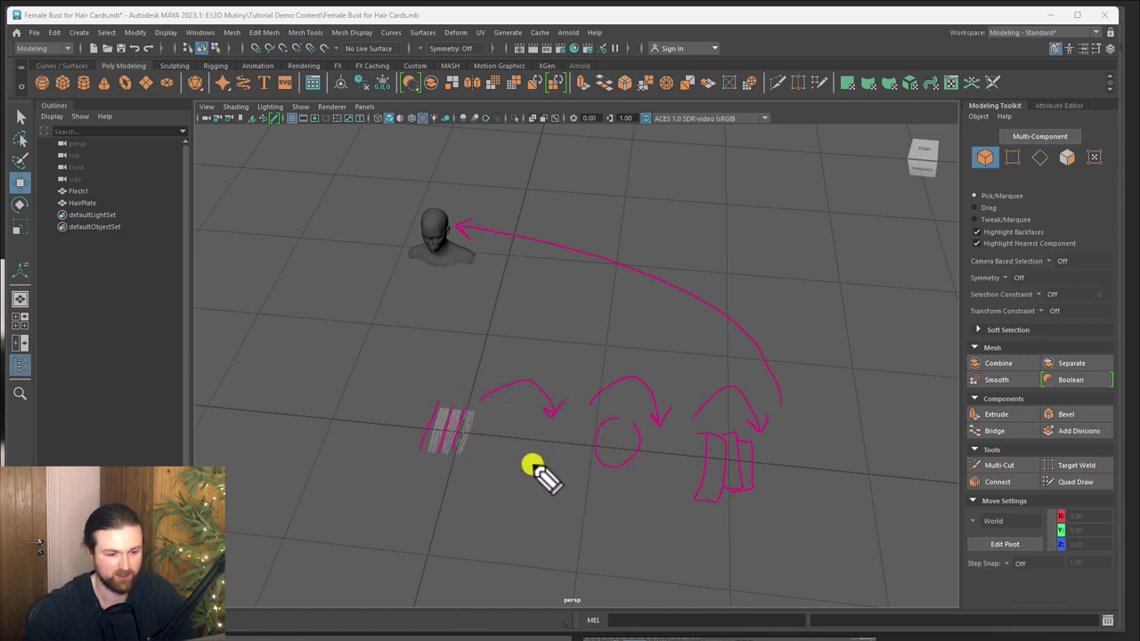
mouse_move(604, 486)
left_mouse_down()
mouse_move(575, 511)
mouse_move(608, 515)
mouse_move(611, 489)
left_mouse_up()
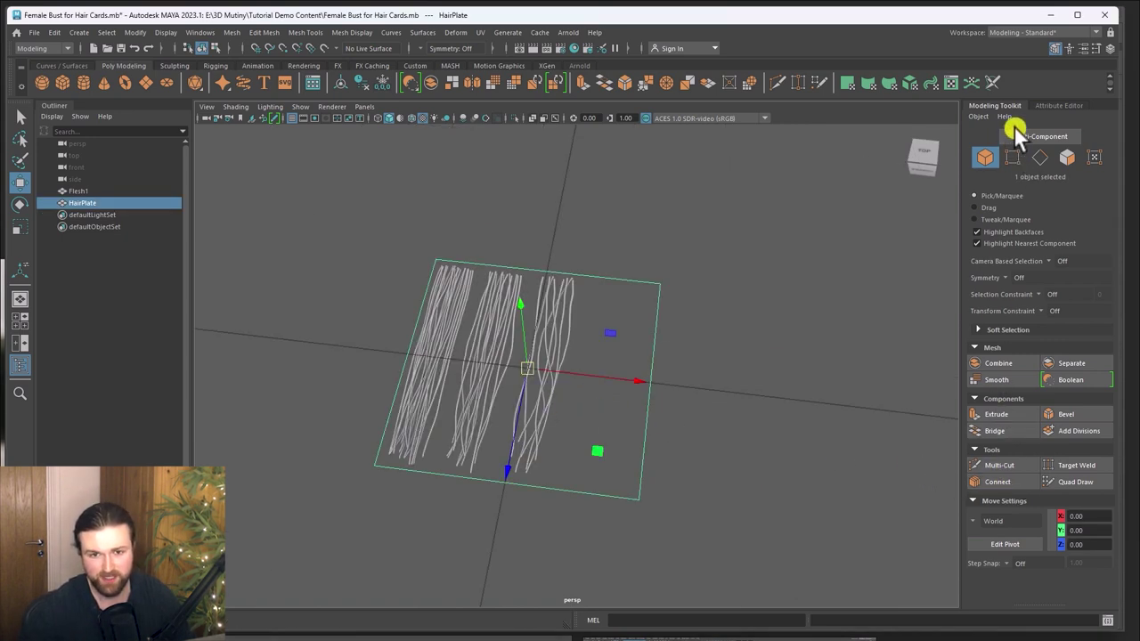
Step: Cut HairPlate with Multi-Cut edge loops between the three strand groups and between the last group and the empty area
left_click(1002, 465)
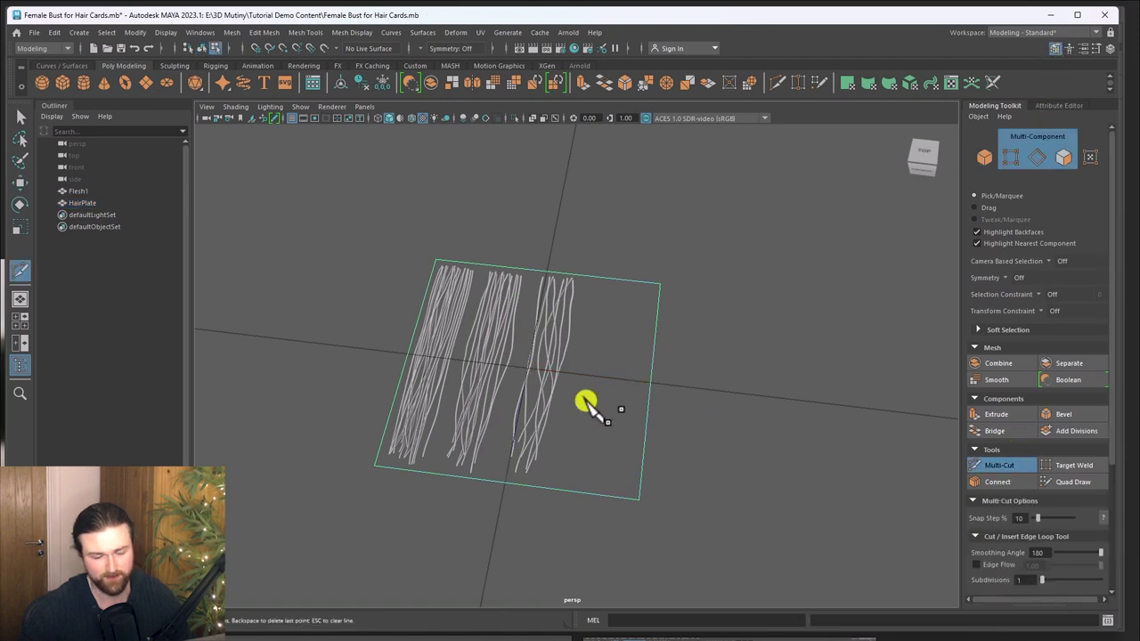
left_click(493, 461, "ctrl")
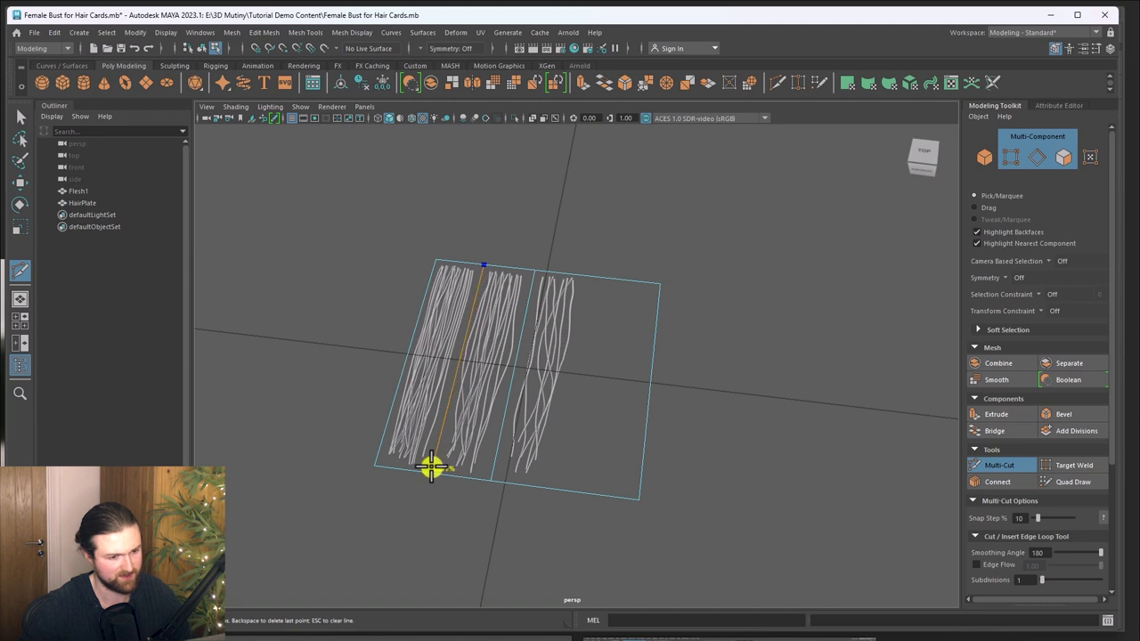
left_click(429, 465, "ctrl")
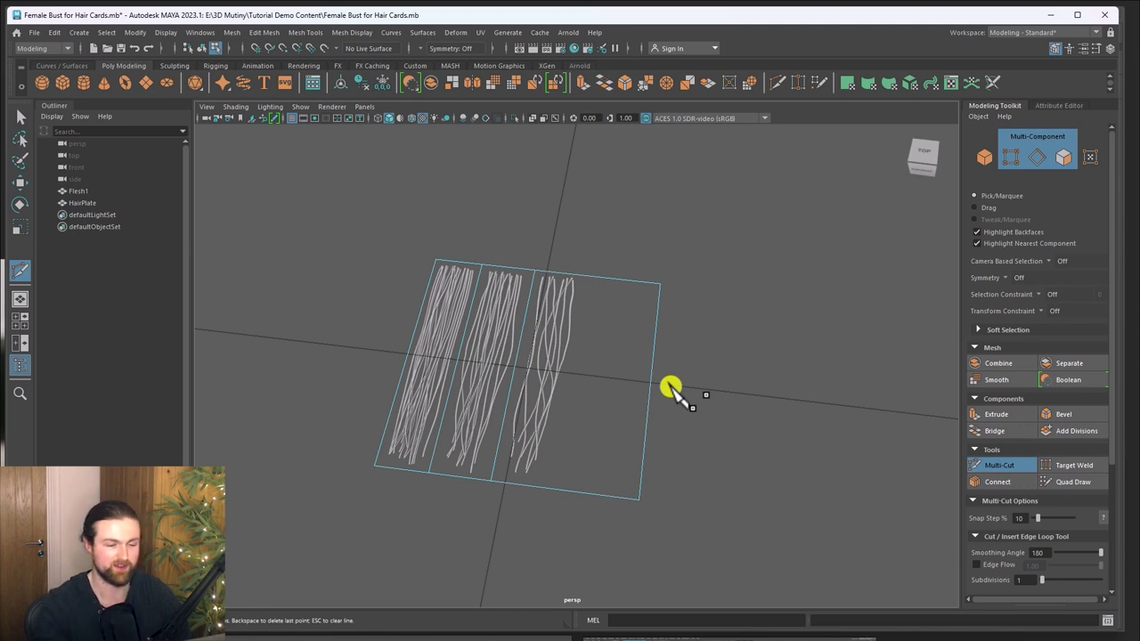
middle_click_drag(699, 387, 711, 445, "alt")
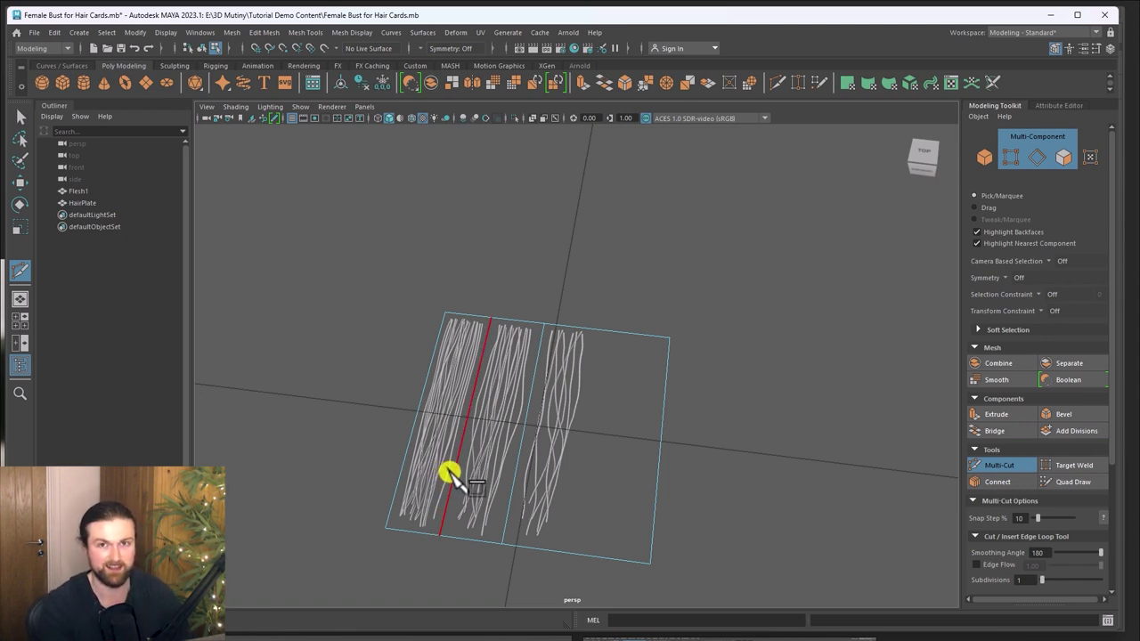
left_click(451, 474)
left_click(560, 540)
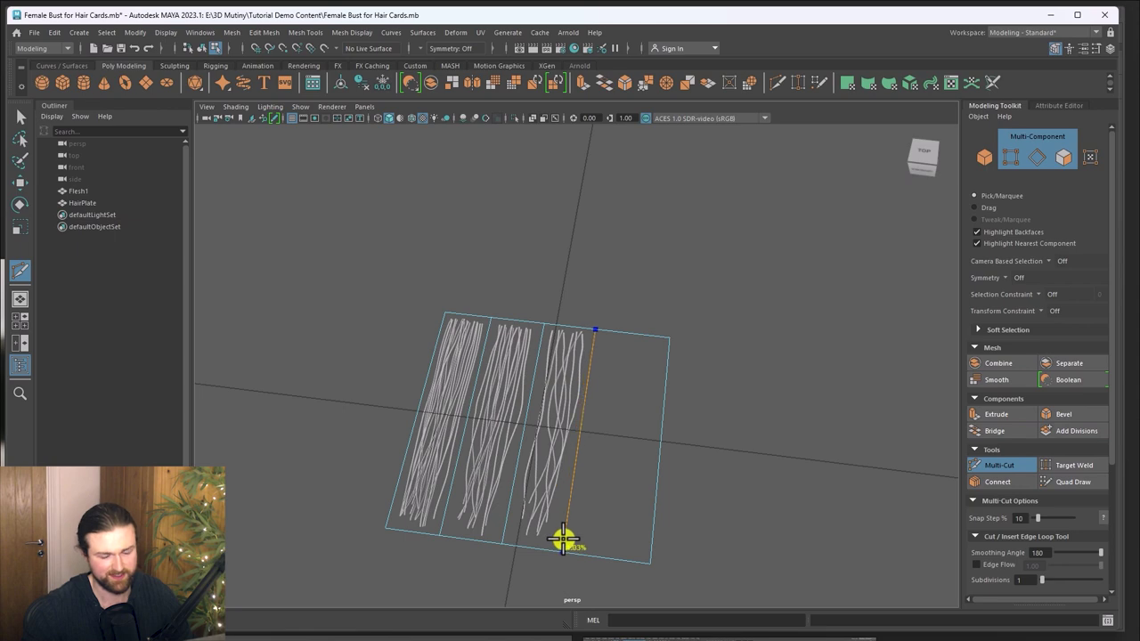
Step: Insert two additional lengthwise edge loops through each of the three strand groups on HairPlate
middle_click_drag(648, 506, 740, 369, "alt")
right_click_drag(739, 370, 784, 481, "alt")
middle_click_drag(657, 357, 639, 458, "alt")
right_click_drag(638, 458, 529, 418, "alt")
left_click(521, 419)
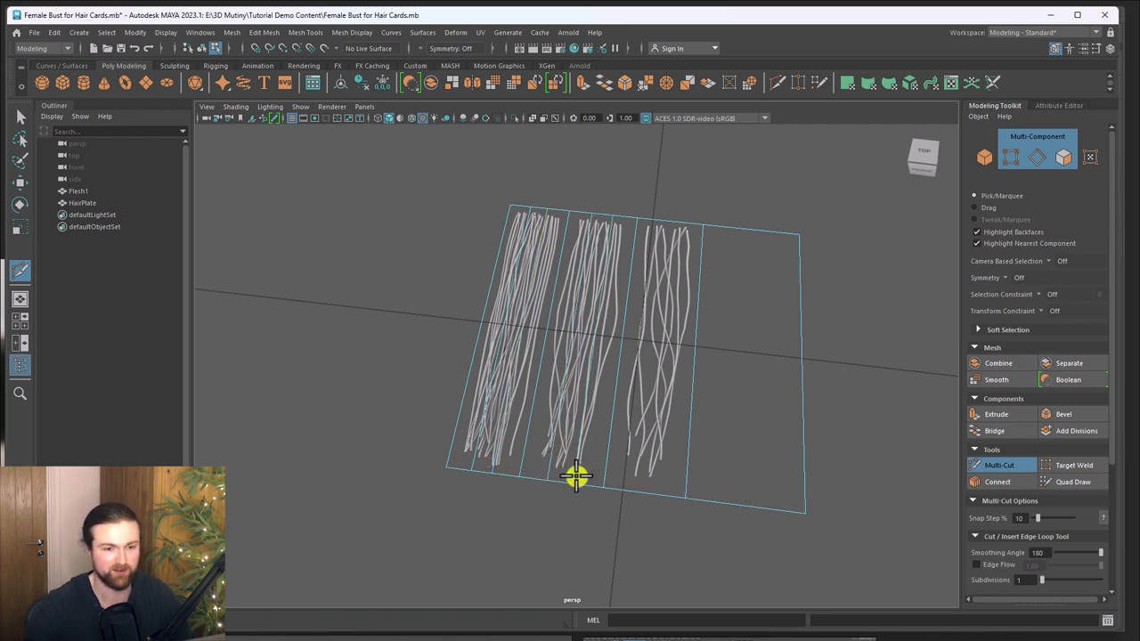
left_click(659, 489, "ctrl")
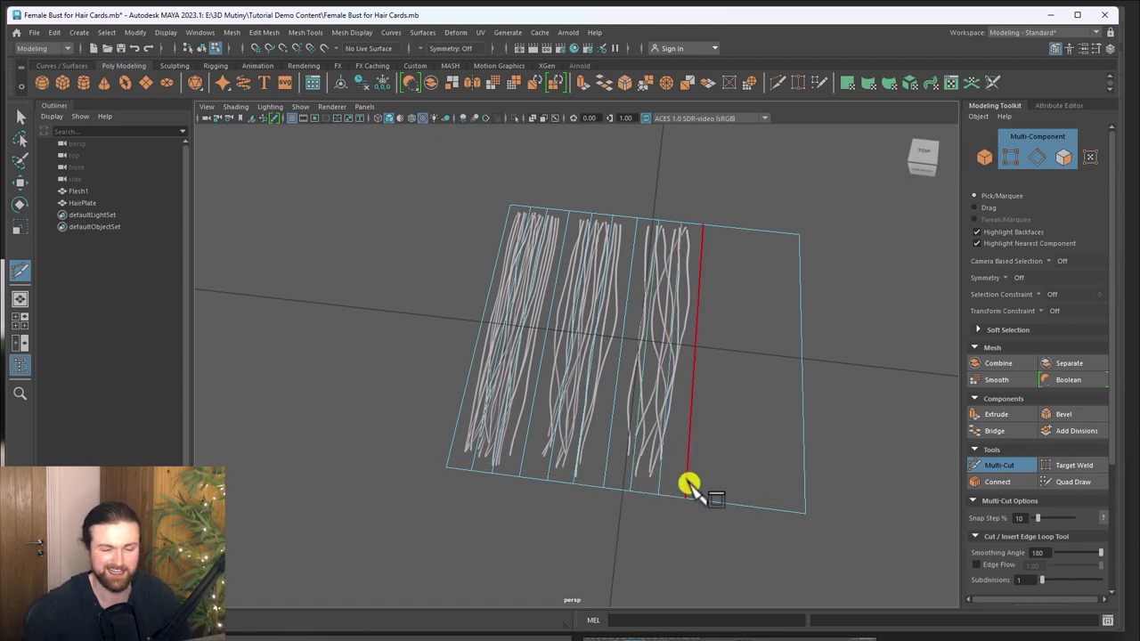
left_click_drag(683, 457, 593, 456, "alt")
left_click(1000, 468)
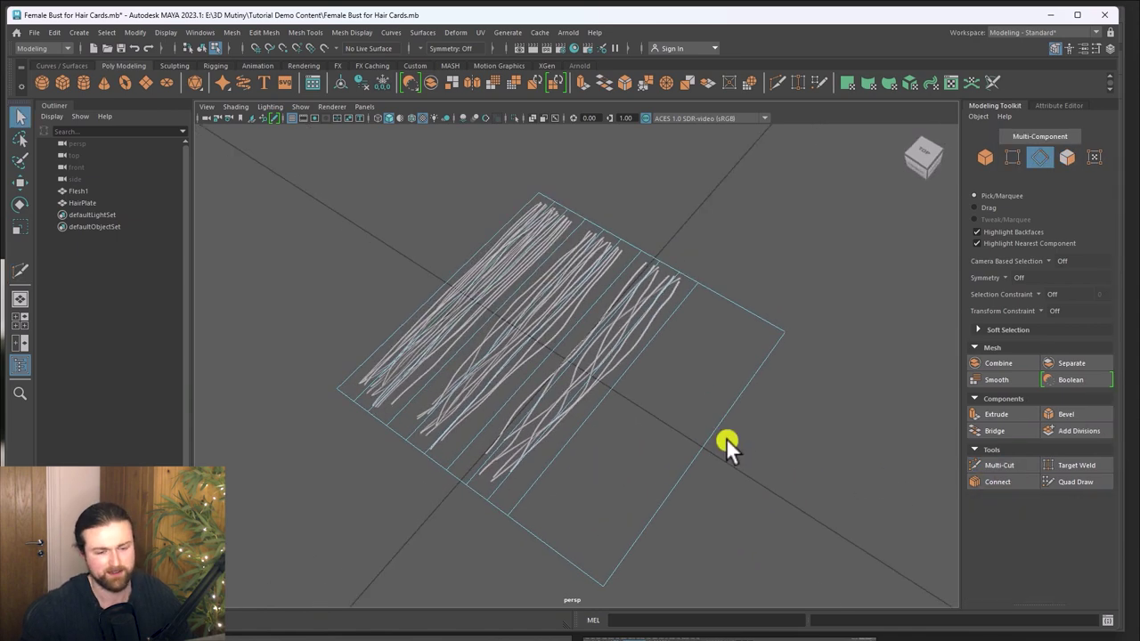
Step: Connect the lengthwise edges of HairPlate with 6 segments to add evenly spaced crosswise subdivisions
left_click_drag(726, 439, 691, 463, "alt")
left_click_drag(693, 532, 554, 327)
left_click_drag(708, 437, 668, 444, "alt")
left_click_drag(639, 545, 490, 221)
left_click_drag(677, 312, 783, 366, "alt")
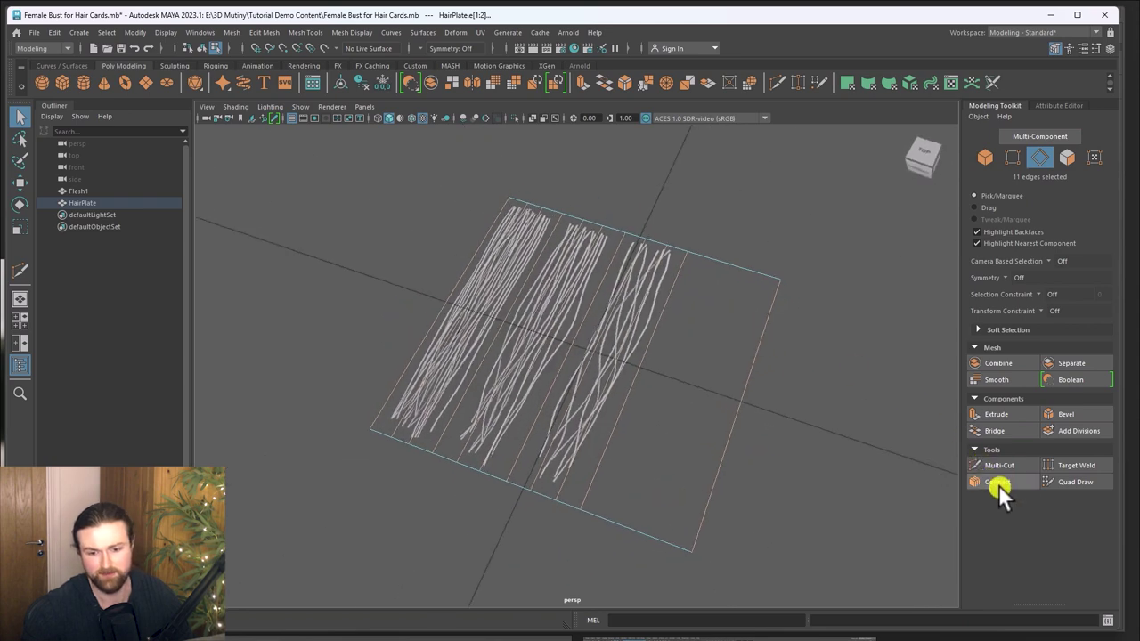
left_click(996, 482)
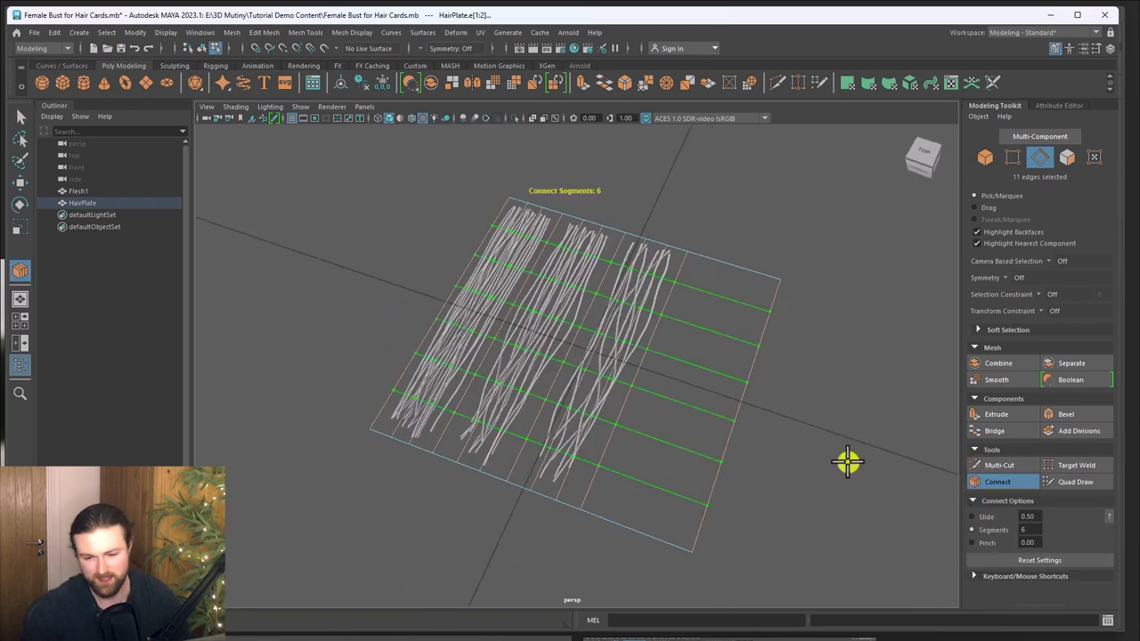
mouse_move(840, 415)
middle_mouse_down()
mouse_move(766, 415)
mouse_move(829, 415)
middle_mouse_up()
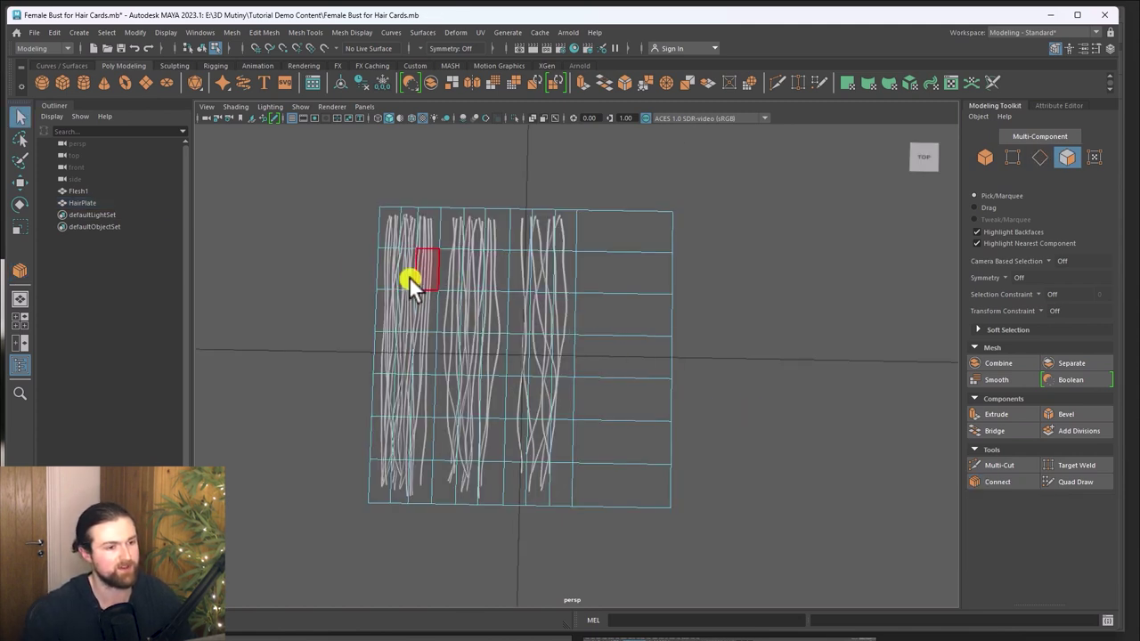
Step: Extract each strand group's faces from HairPlate into its own hair card mesh, and select the cards individually to check them
left_click_drag(328, 184, 418, 519)
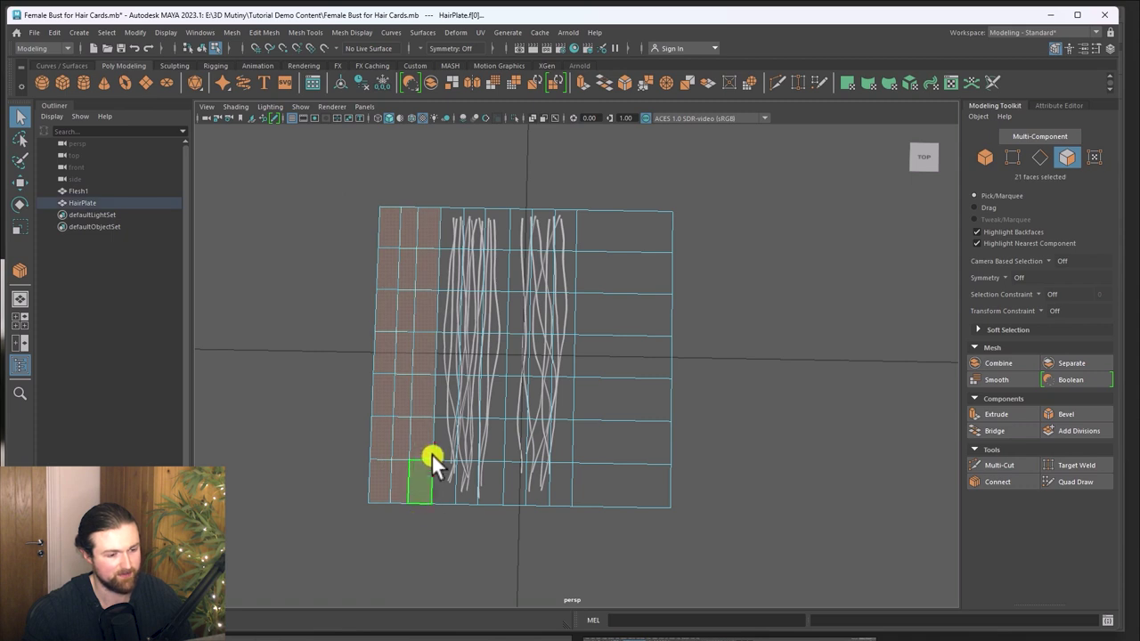
right_click_drag(415, 392, 396, 601, "shift")
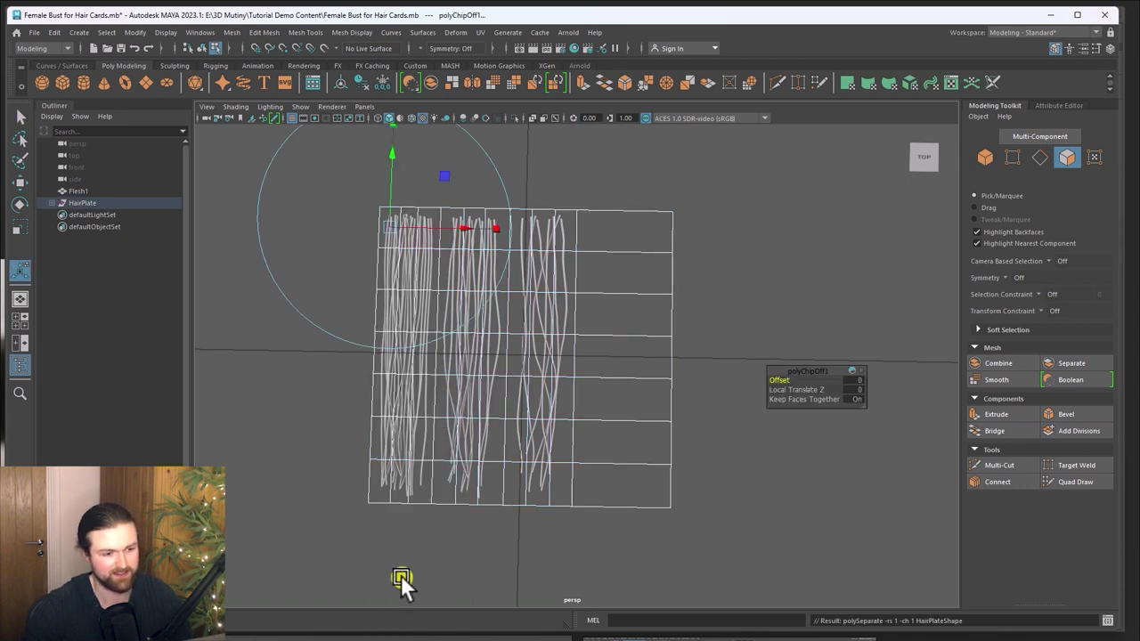
left_click_drag(539, 356, 775, 281, "alt")
middle_click_drag(685, 370, 649, 368, "alt")
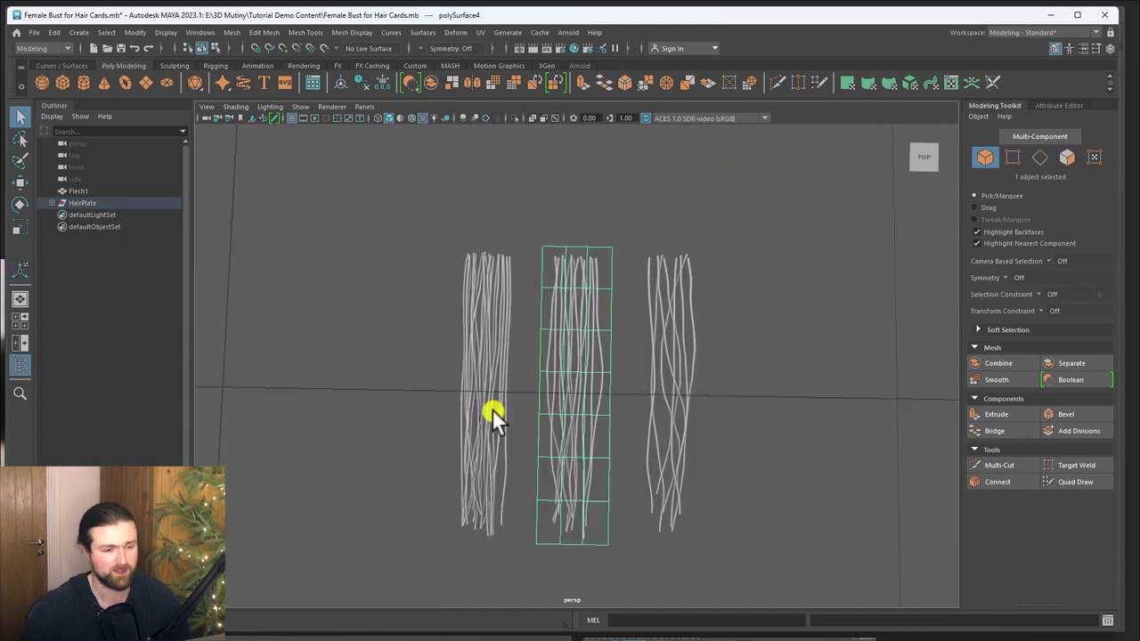
left_click(499, 416)
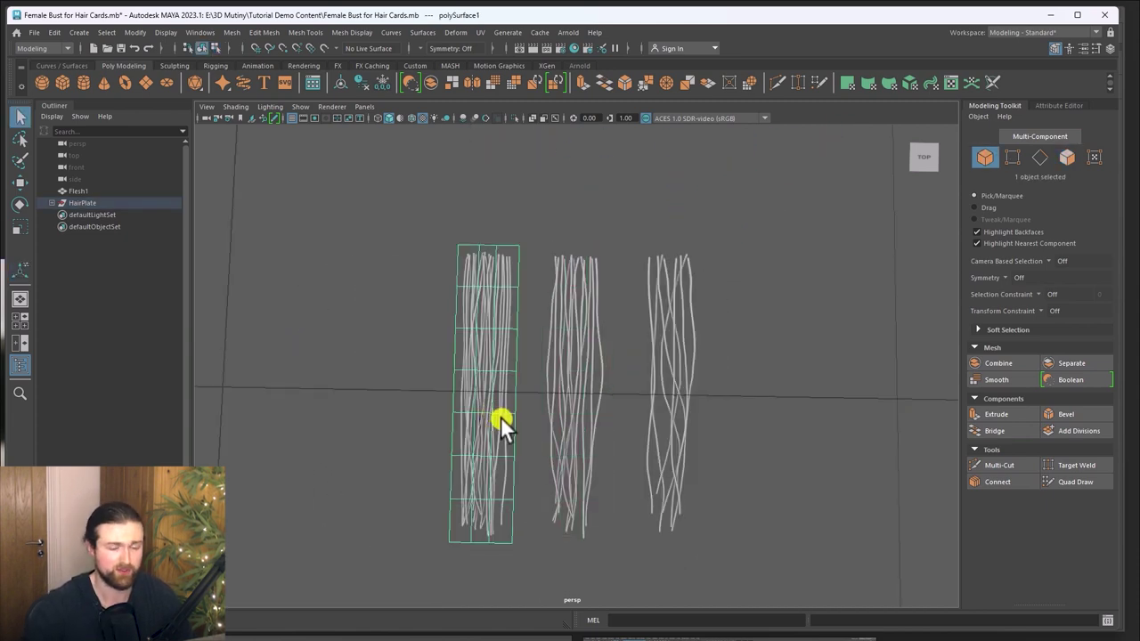
left_click(563, 414)
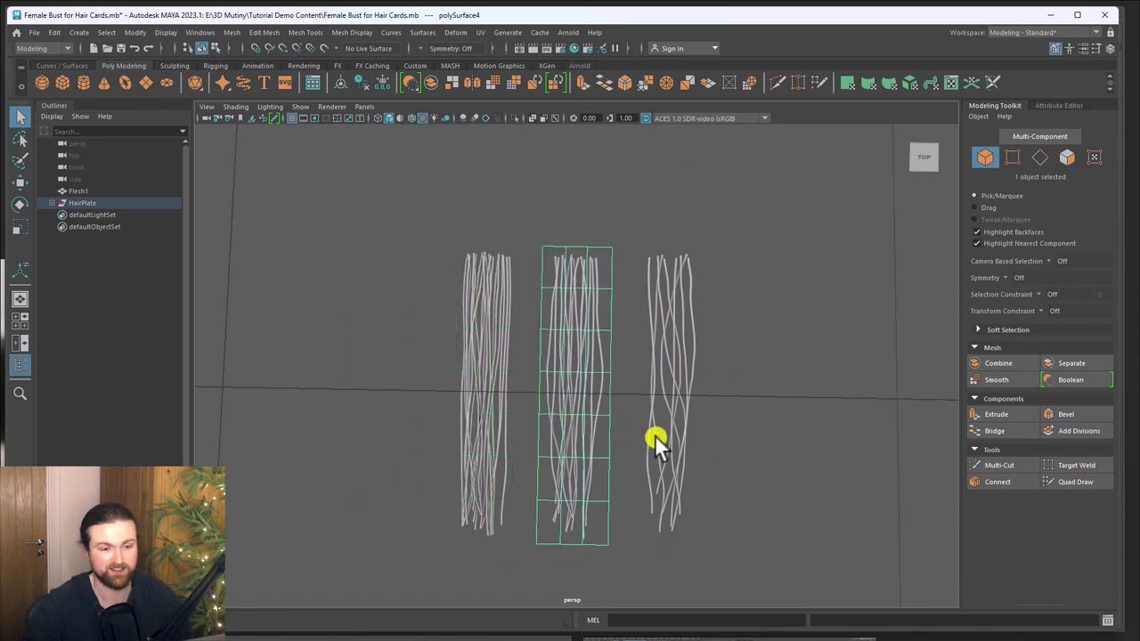
left_click(658, 437)
left_click(581, 448)
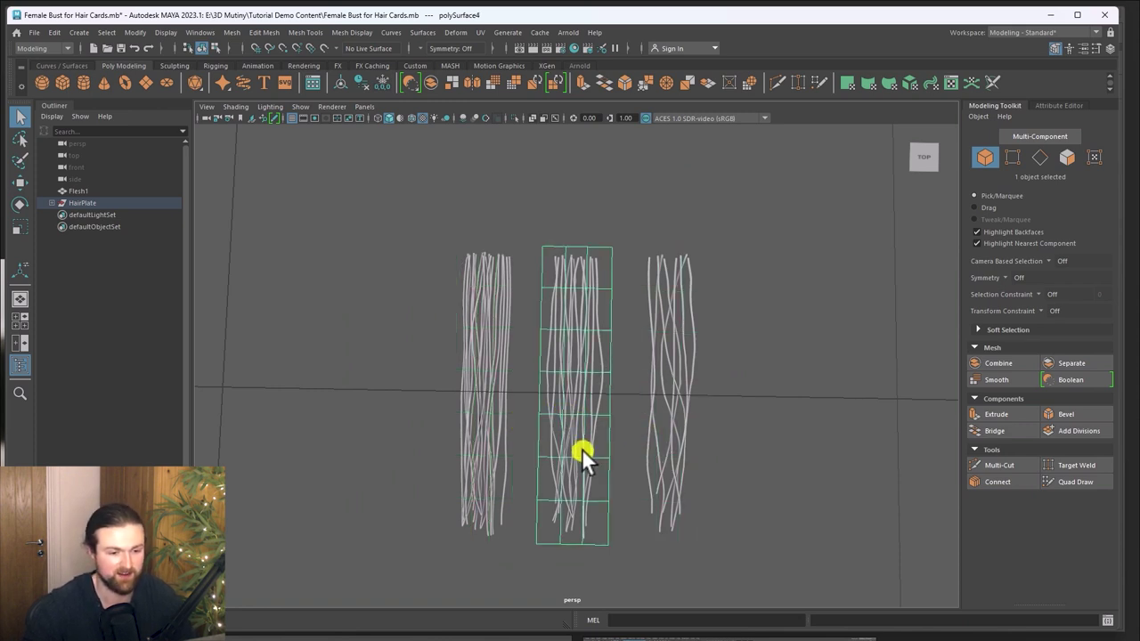
Step: Select the three separated hair cards together and duplicate them to one side along the X axis
left_click(498, 475)
left_click(570, 386, "shift")
left_click(720, 470, "shift")
scroll(689, 445, "up", 3)
middle_click_drag(641, 481, 587, 416, "alt")
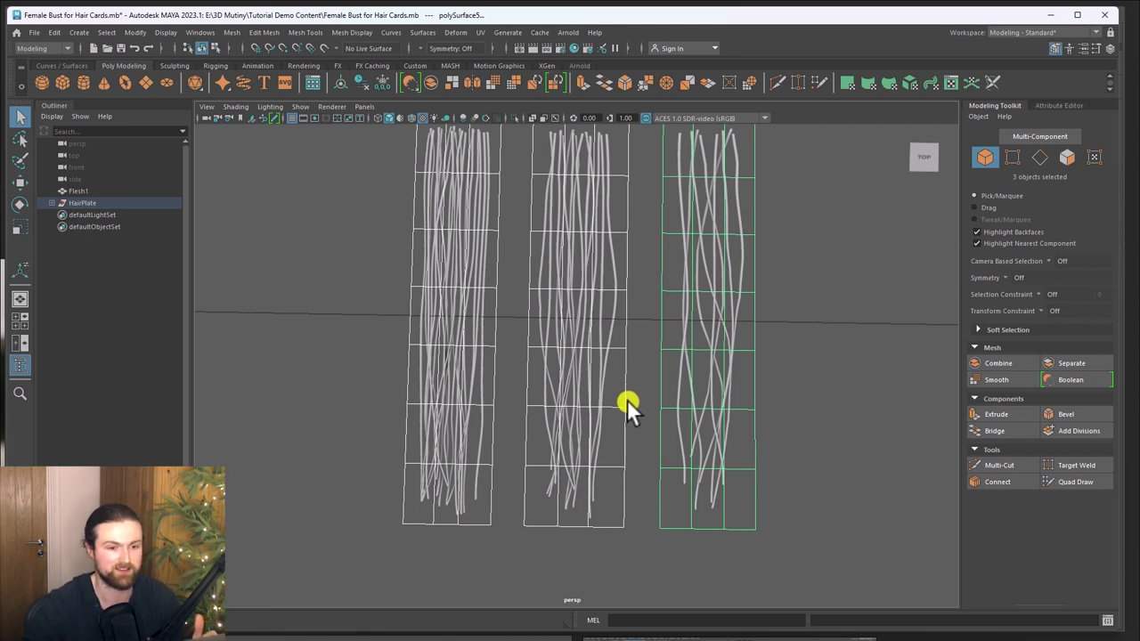
key("w")
scroll(634, 428, "down", 3)
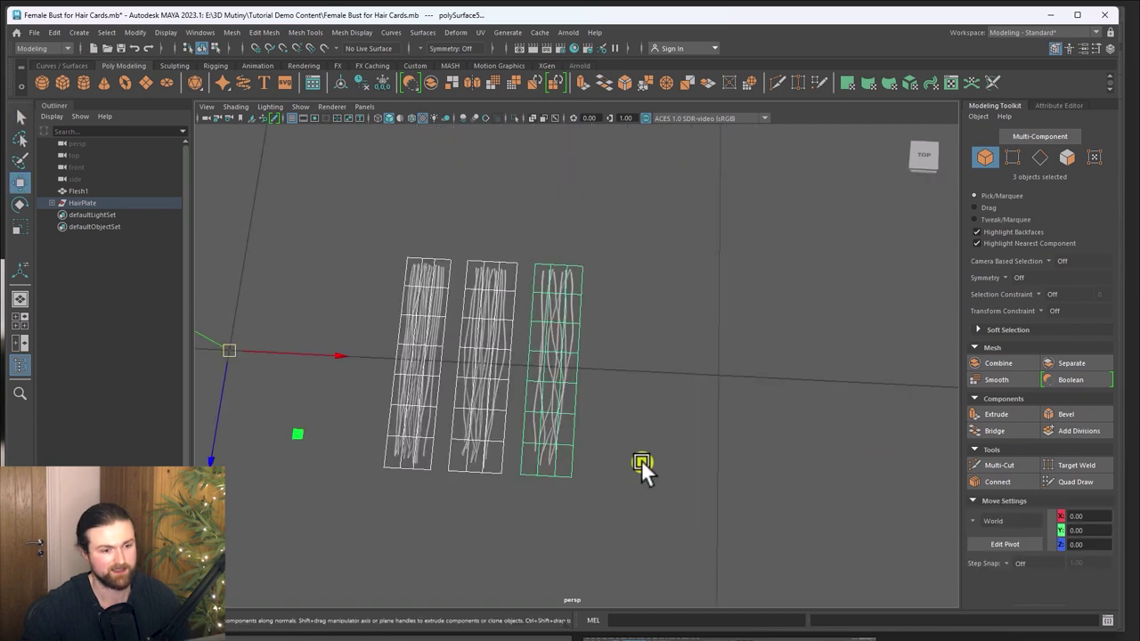
left_click_drag(497, 349, 609, 372, "shift")
middle_click_drag(746, 416, 499, 396, "alt")
Step: Center the pivot of the first duplicated card and move it to the card's root end at about Z -19
left_click(493, 365)
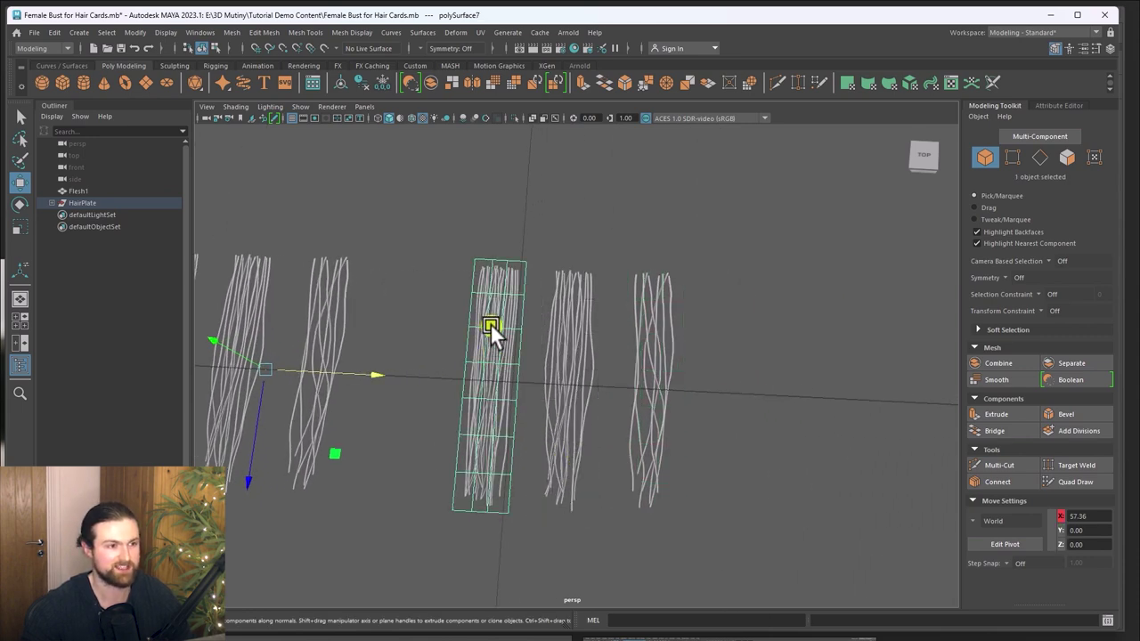
left_click(338, 82)
left_click_drag(526, 247, 474, 236, "alt")
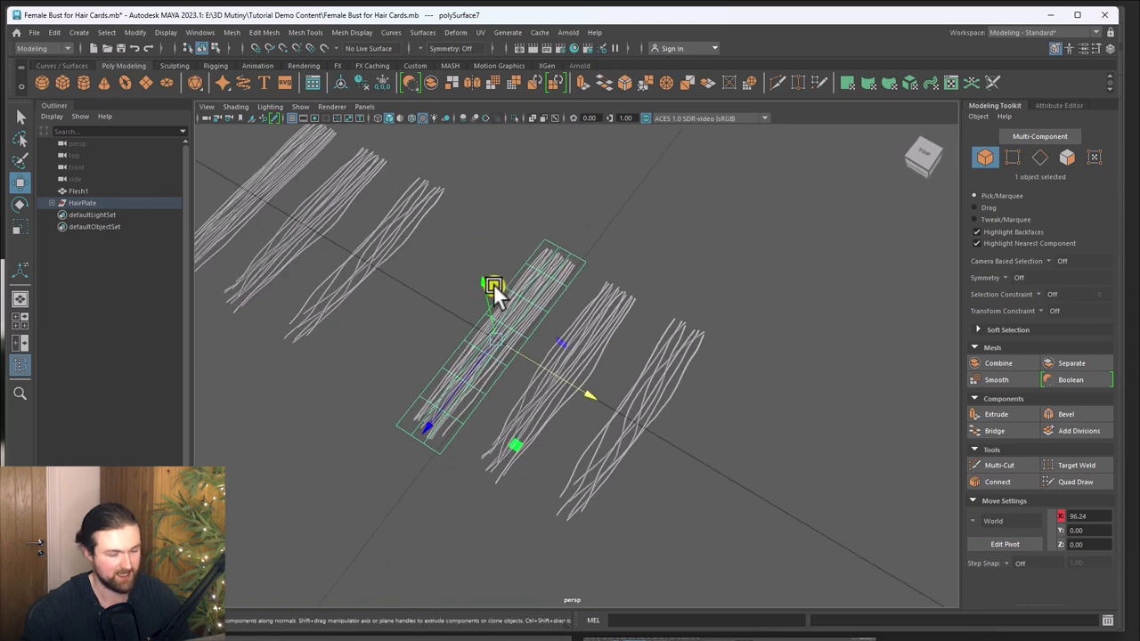
key("d")
left_click_drag(440, 411, 602, 253)
key("d")
right_click_drag(602, 243, 721, 542, "alt")
scroll(662, 299, "up", 3)
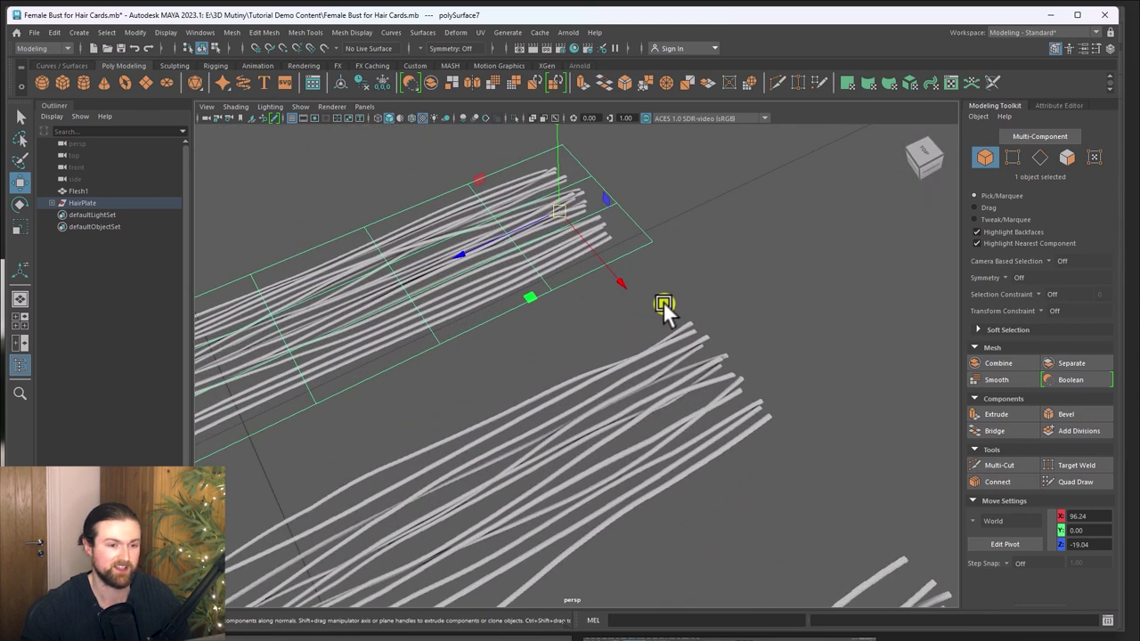
middle_click_drag(664, 291, 656, 384, "alt")
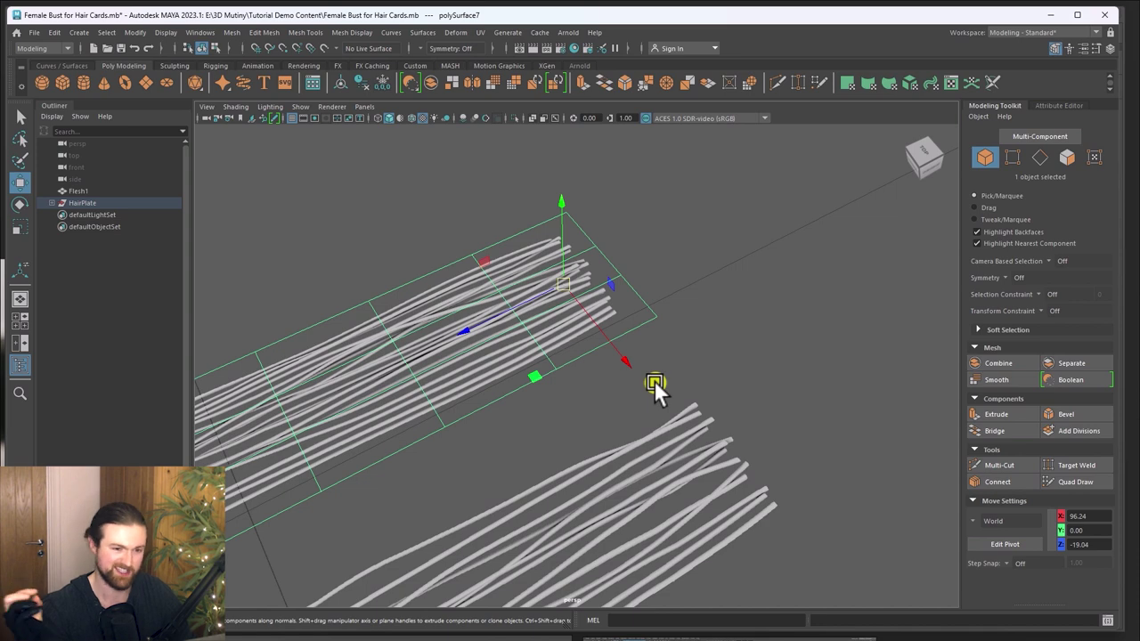
Step: Raise the middle column of faces along the first duplicated card slightly to arch its cross-section
left_click_drag(655, 383, 784, 392, "alt")
right_click_drag(784, 392, 657, 402, "alt")
middle_click_drag(657, 402, 636, 359, "alt")
mouse_move(636, 359)
right_mouse_down("alt")
mouse_move(651, 326)
mouse_move(626, 335)
mouse_move(625, 369)
right_mouse_up("alt")
left_click(555, 447)
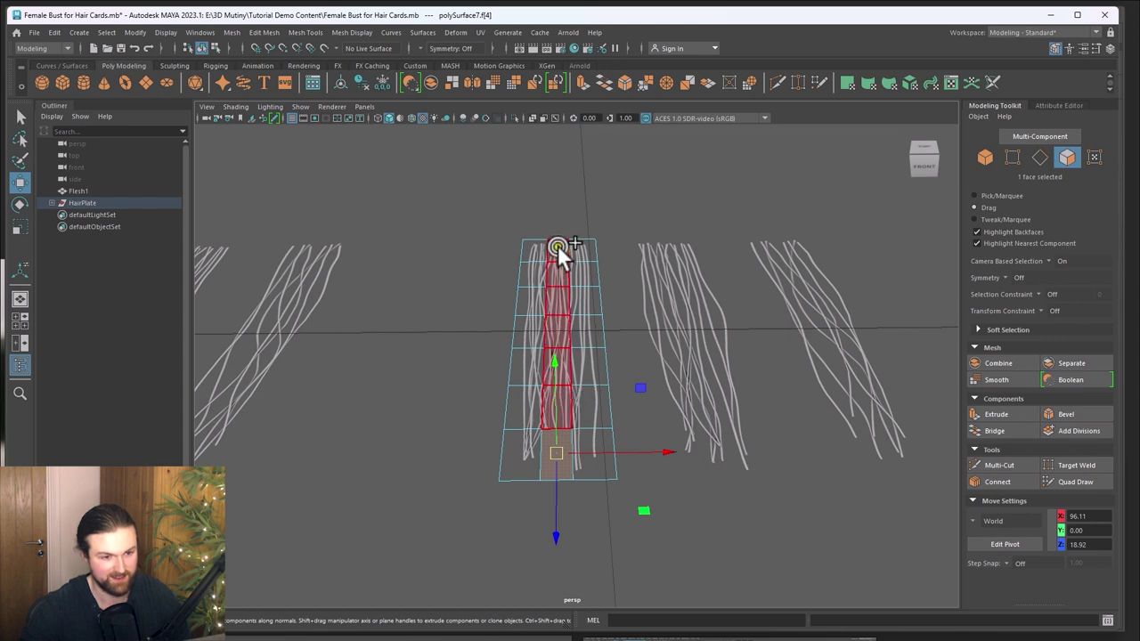
double_click(559, 243, "shift")
left_click_drag(557, 481, 554, 391, "alt")
left_click_drag(551, 210, 557, 189)
left_click_drag(428, 227, 549, 233, "alt")
right_click_drag(507, 207, 529, 190)
left_click(529, 190)
left_click_drag(529, 190, 427, 269, "alt")
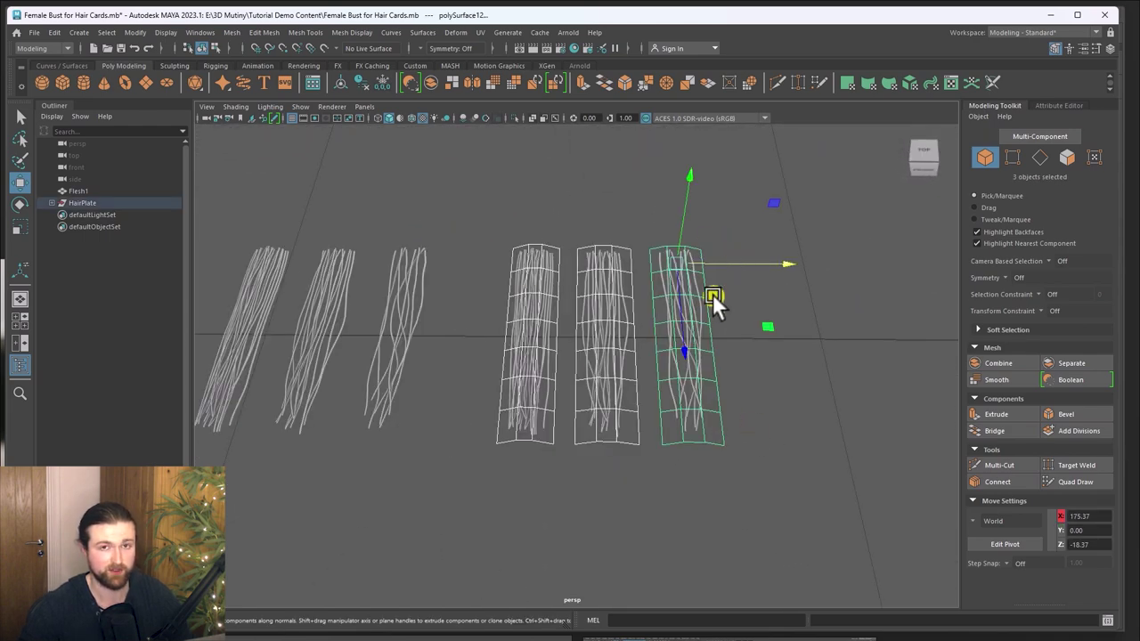
Step: Turn on soft selection and move the tip vertices of the arched card copies to bend them sideways
left_click_drag(590, 348, 543, 452, "alt")
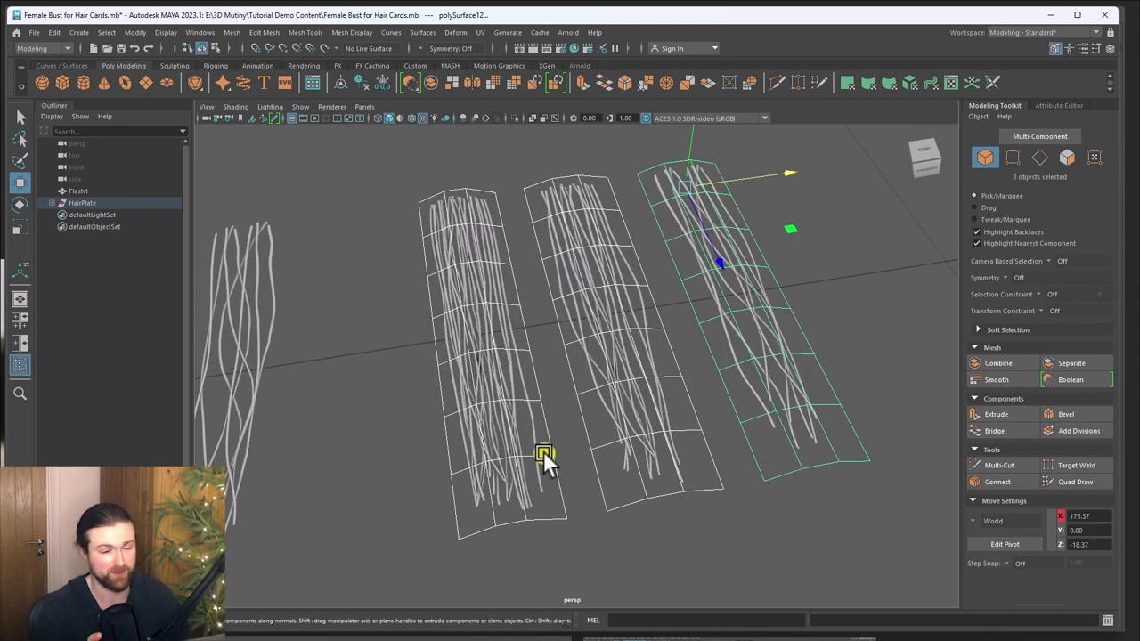
right_click_drag(566, 413, 523, 373)
left_click_drag(522, 373, 598, 521, "alt")
mouse_move(605, 440)
left_mouse_down()
mouse_move(605, 428)
mouse_move(624, 452)
mouse_move(613, 447)
left_mouse_up()
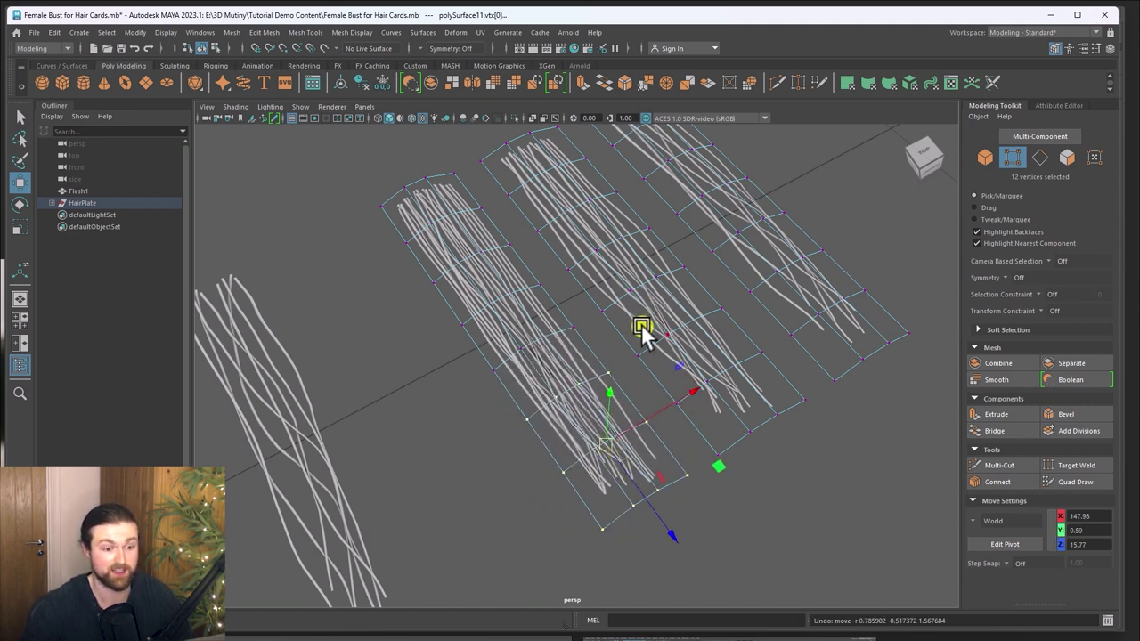
key("b")
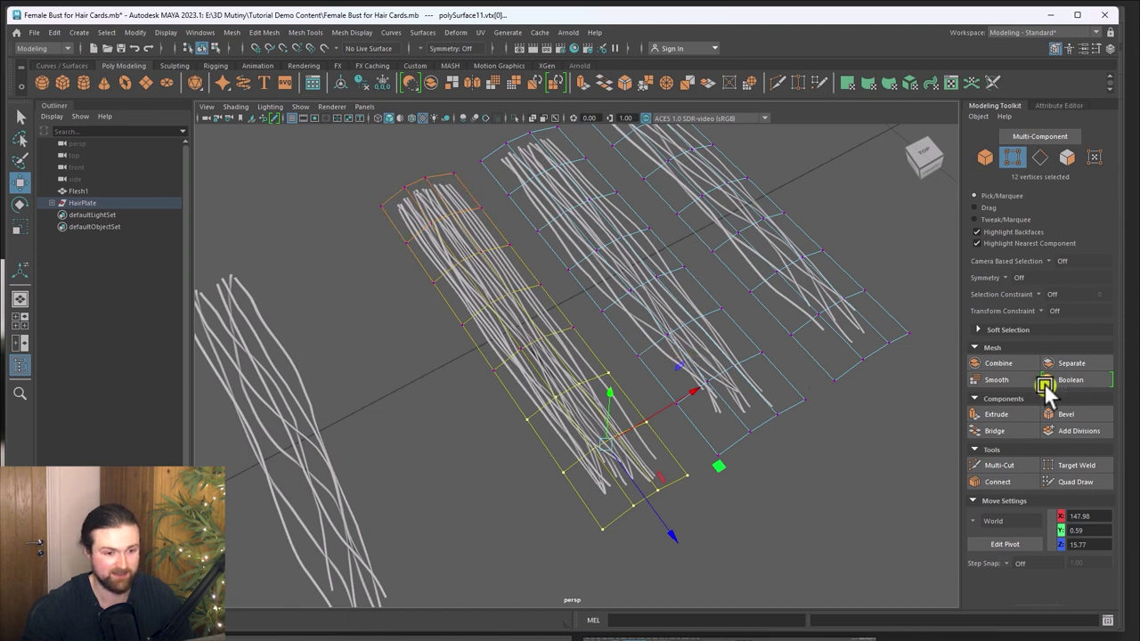
left_click_drag(305, 392, 478, 376)
mouse_move(593, 395)
left_mouse_down("alt")
mouse_move(679, 349)
mouse_move(605, 411)
mouse_move(614, 349)
mouse_move(577, 392)
left_mouse_up("alt")
left_click(672, 303)
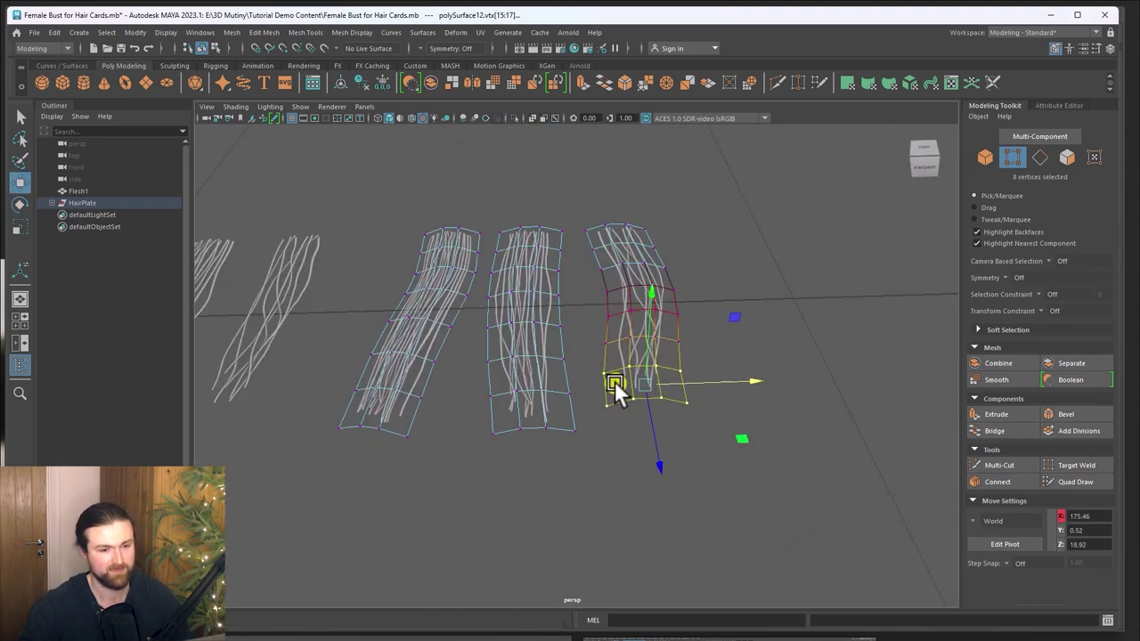
Step: Scale the soft-selected tip vertices of the middle bent card to taper its end, and return to object selection
middle_click_drag(624, 351, 729, 370, "alt")
left_click_drag(729, 374, 589, 325, "alt")
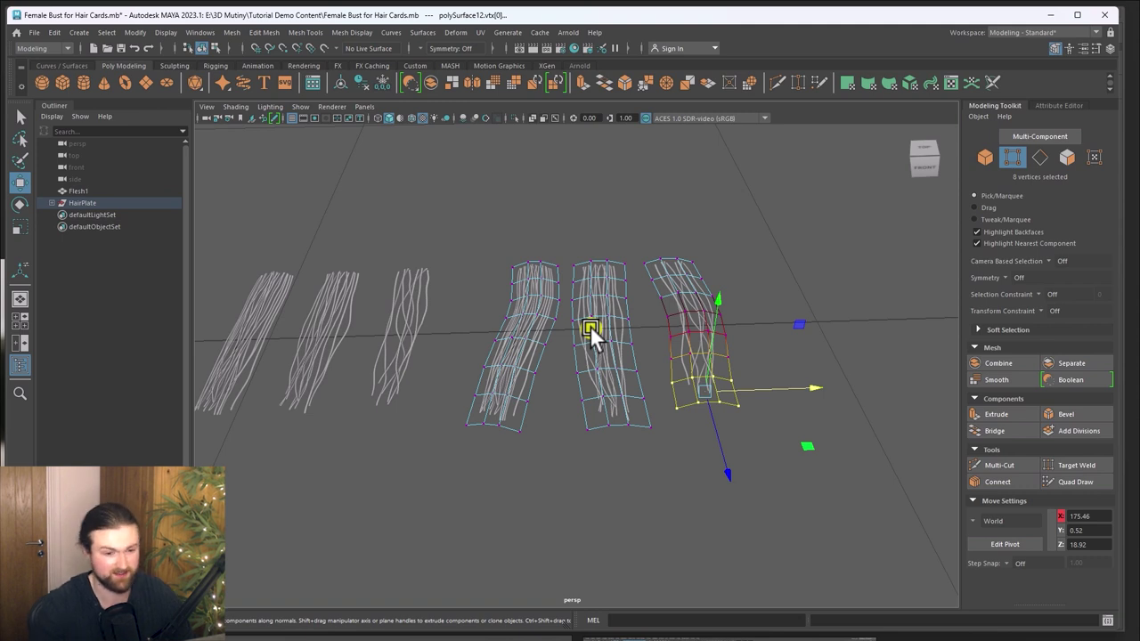
left_click_drag(677, 354, 536, 356, "alt")
key("e")
key("r")
left_click_drag(587, 405, 590, 362, "alt")
middle_click_drag(656, 367, 705, 361, "alt")
right_click_drag(427, 305, 495, 287)
Step: Duplicate the first straight arched card and move the copy past the bent cards to about X 199
left_click(274, 324)
left_click_drag(363, 374, 389, 379, "alt")
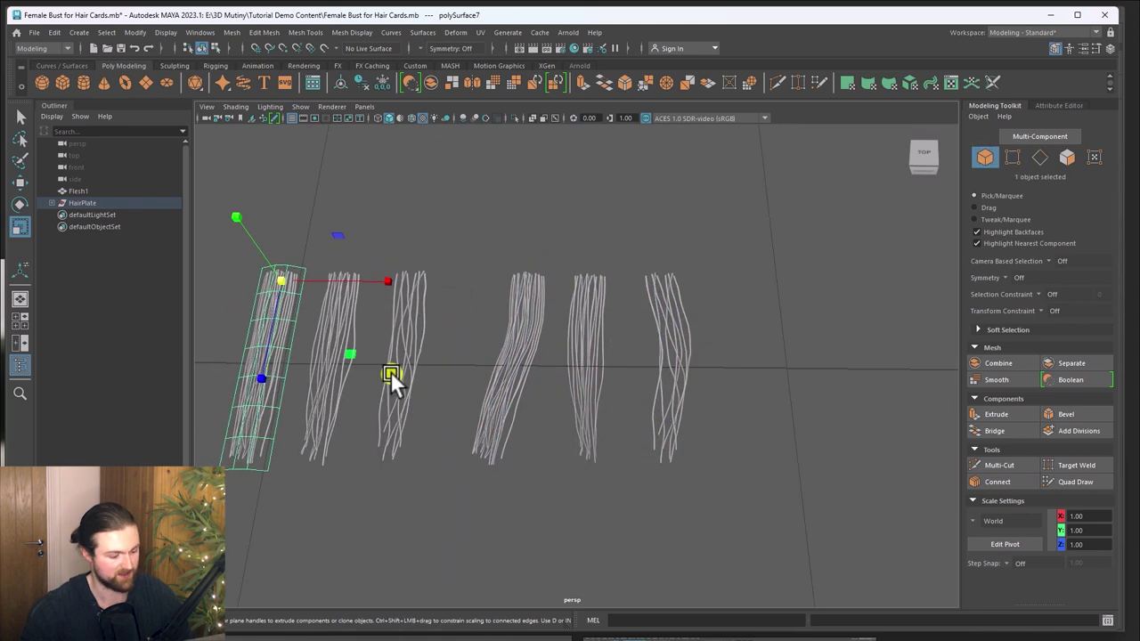
key("ctrl+d")
key("w")
left_click_drag(363, 278, 862, 306)
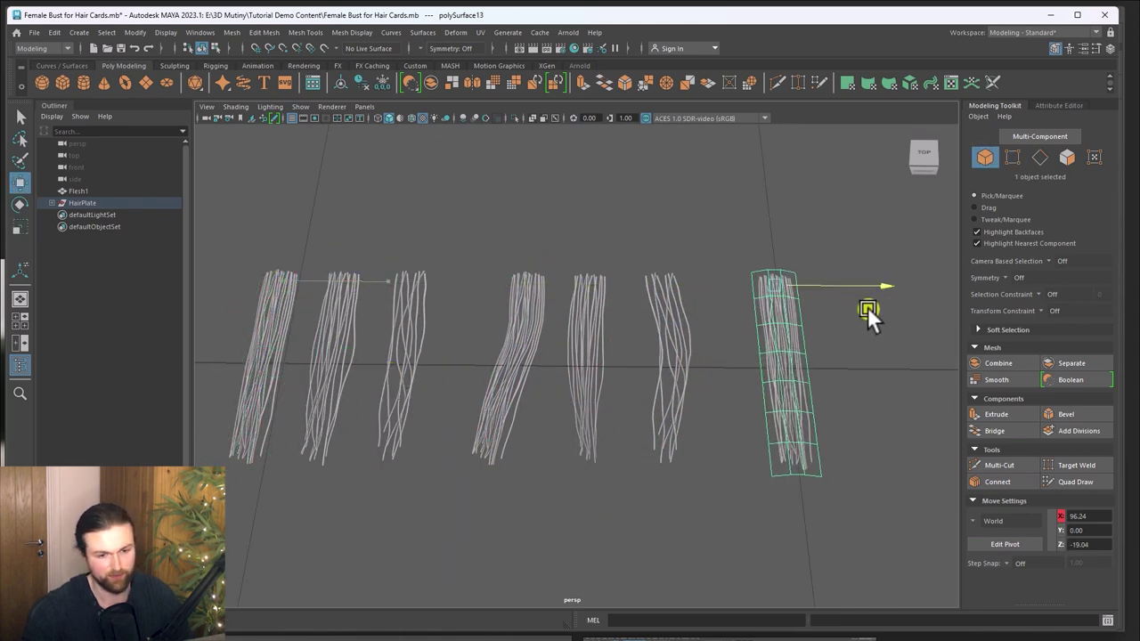
middle_click_drag(761, 345, 615, 338, "alt")
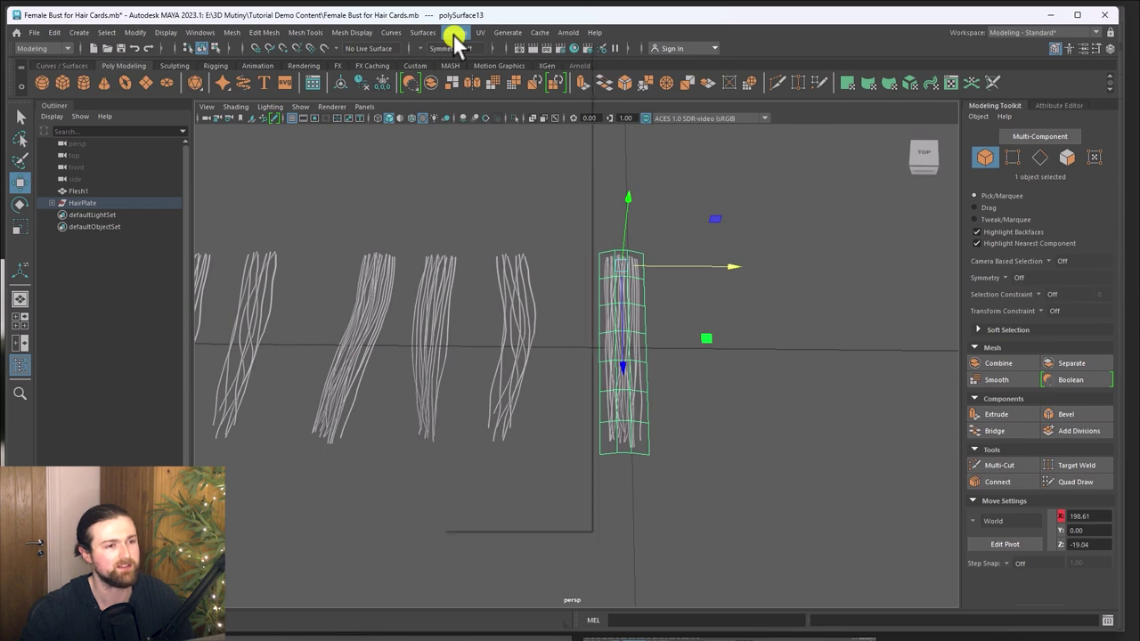
Step: Add a nonlinear Bend deformer to the copied card and rotate its handle to align with the card's length
left_click(453, 34)
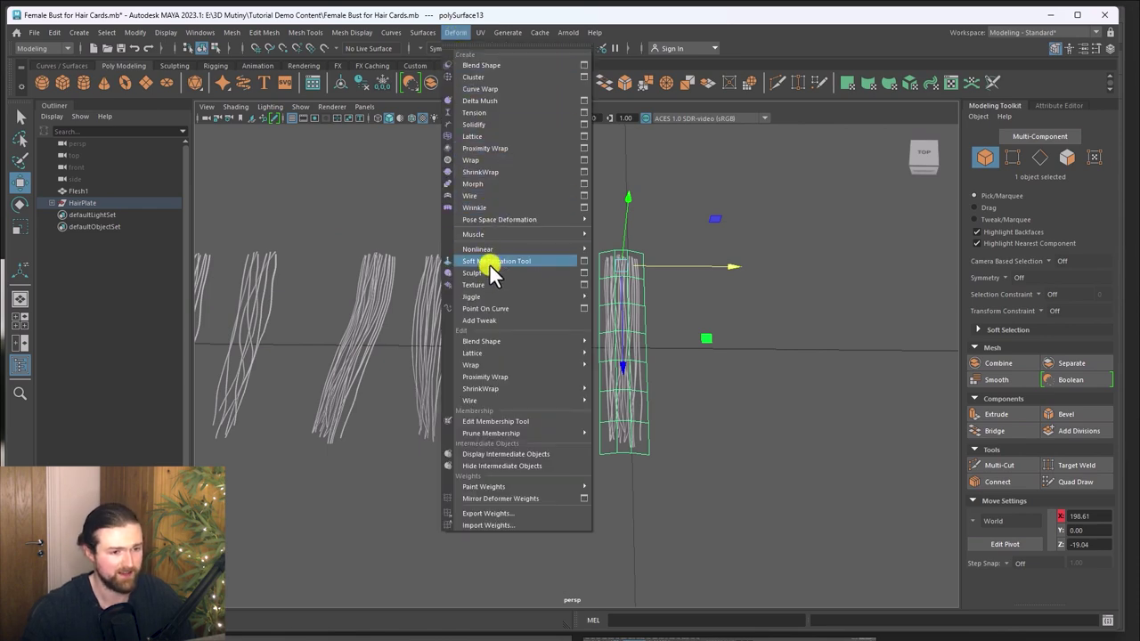
mouse_move(482, 249)
left_click(616, 250)
left_click_drag(702, 333, 552, 362, "alt")
key("e")
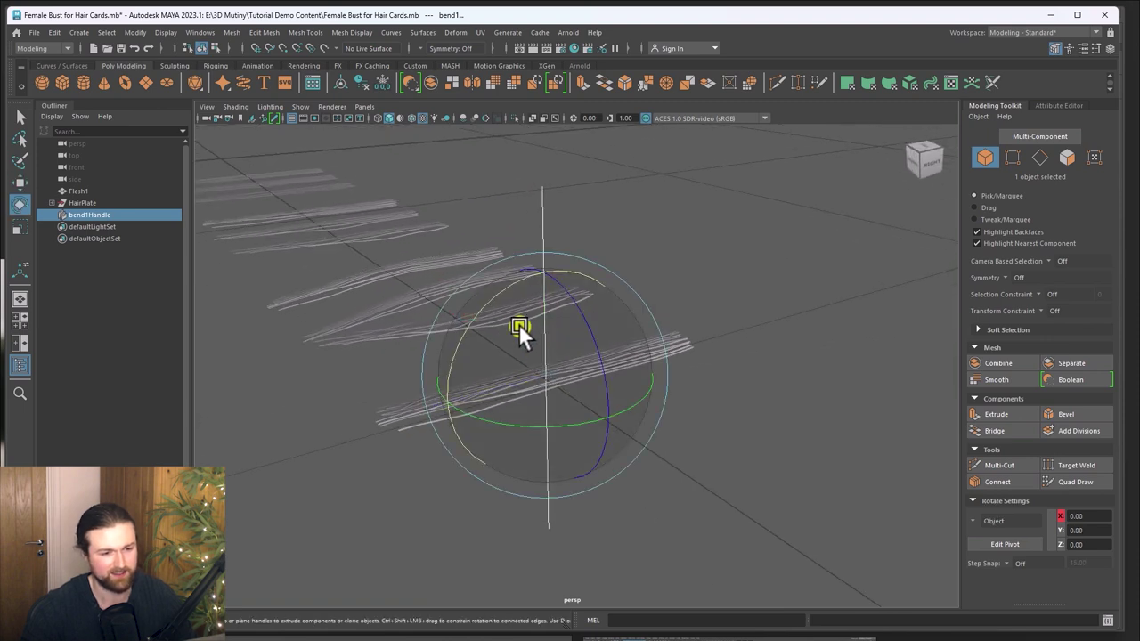
left_click_drag(485, 305, 659, 298)
left_click_drag(659, 298, 802, 352, "alt")
Step: Adjust the bend deformer's Curvature to curve the card, trying about 35 and lowering it slightly
left_click(1047, 104)
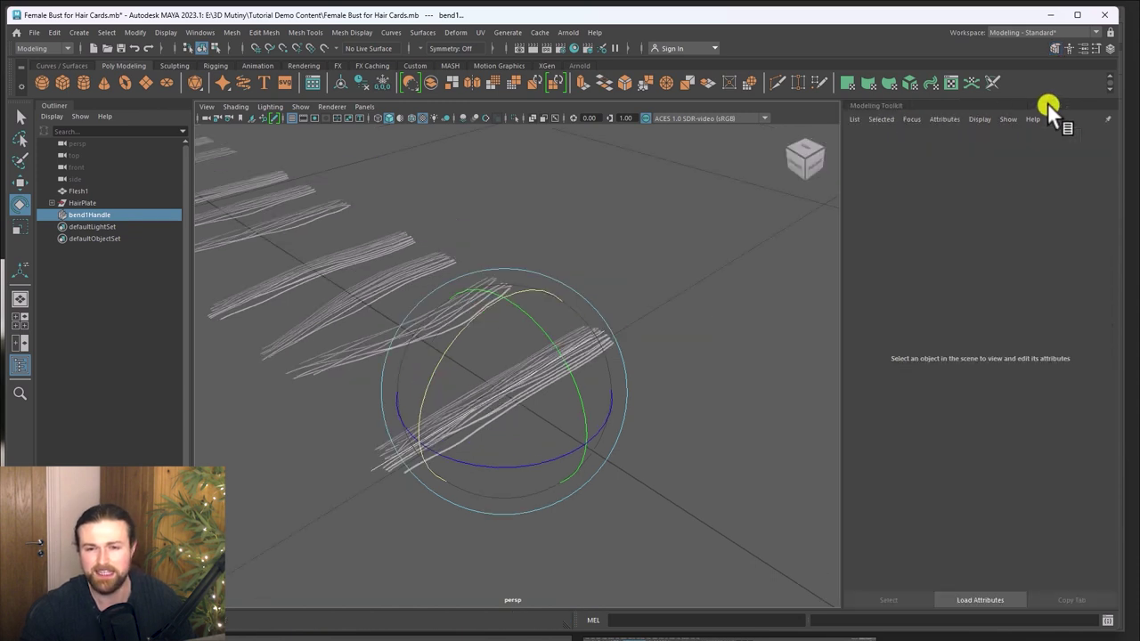
left_click_drag(1044, 219, 1054, 219)
left_click_drag(738, 274, 789, 295, "alt")
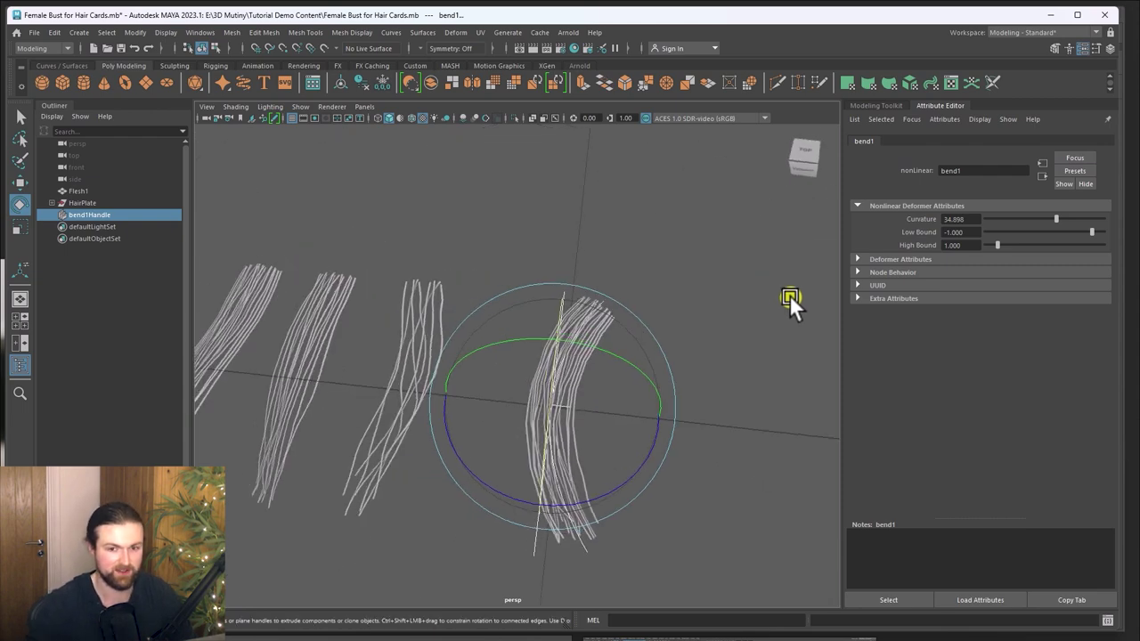
left_click_drag(1055, 218, 1051, 218)
left_click_drag(739, 285, 658, 297, "alt")
Step: Duplicate the deformed card and offset the copy along X, away from the bend handle
left_click(508, 349)
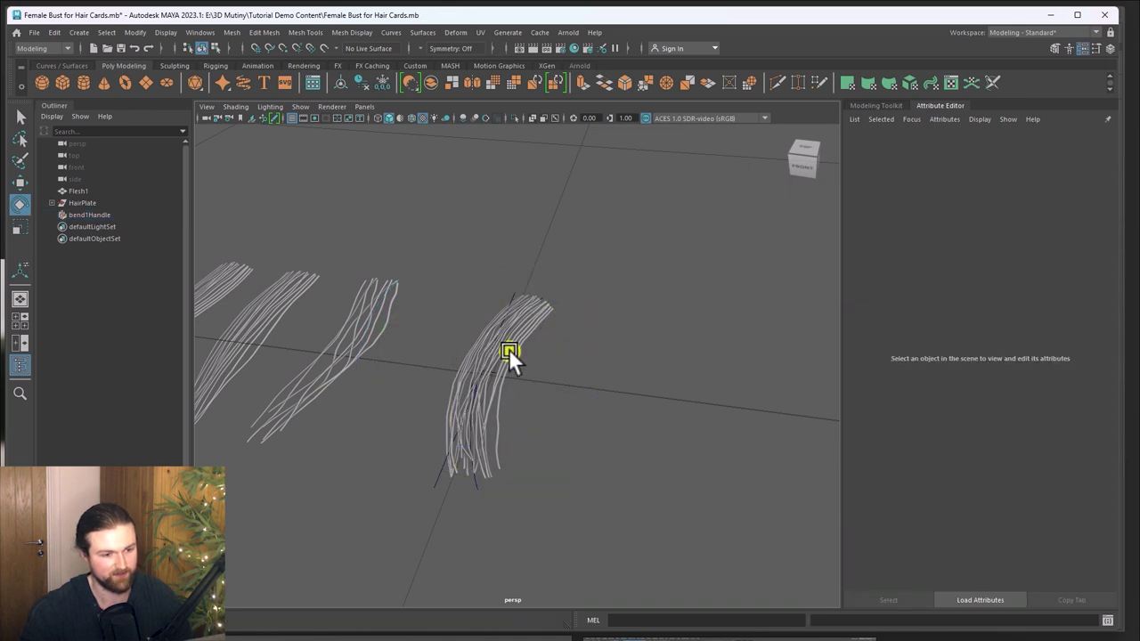
left_click(526, 324)
left_click_drag(591, 374, 628, 399, "alt")
key("w")
mouse_move(551, 304)
left_mouse_down("shift")
mouse_move(682, 315)
mouse_move(727, 408)
left_mouse_up("shift")
left_click(726, 408)
left_click(652, 416)
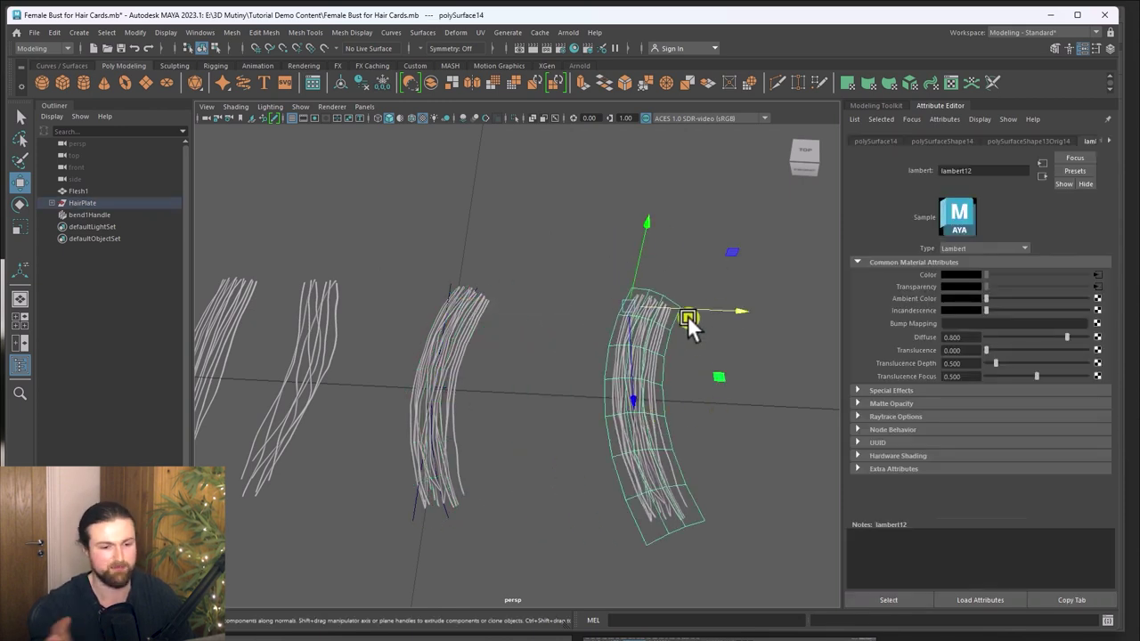
Step: Rotate and move the bend handle relative to the original deformed card to vary its curl
left_click(436, 365)
key("f")
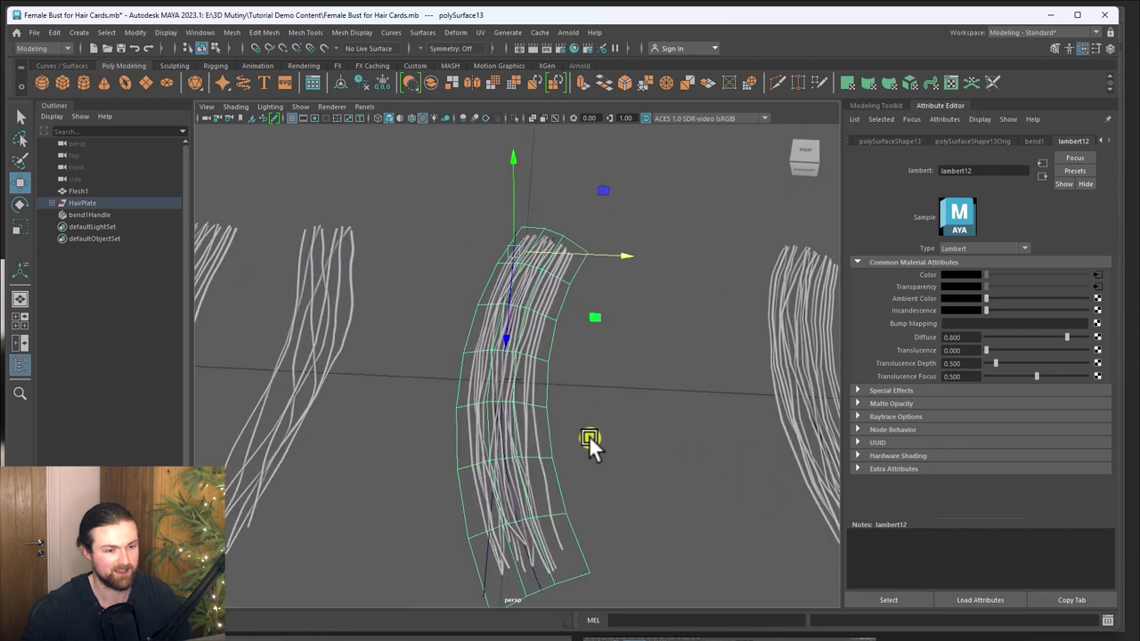
left_click_drag(524, 242, 555, 184, "alt")
left_click(572, 230)
left_click(563, 236)
left_click_drag(583, 329, 628, 313, "alt")
key("e")
left_click_drag(523, 278, 503, 349)
key("w")
left_click_drag(431, 309, 579, 322)
Step: Select the bent copies and the earlier soft-selected card in turn to compare the hair card variants
left_click(729, 393)
left_click_drag(725, 395, 648, 362, "alt")
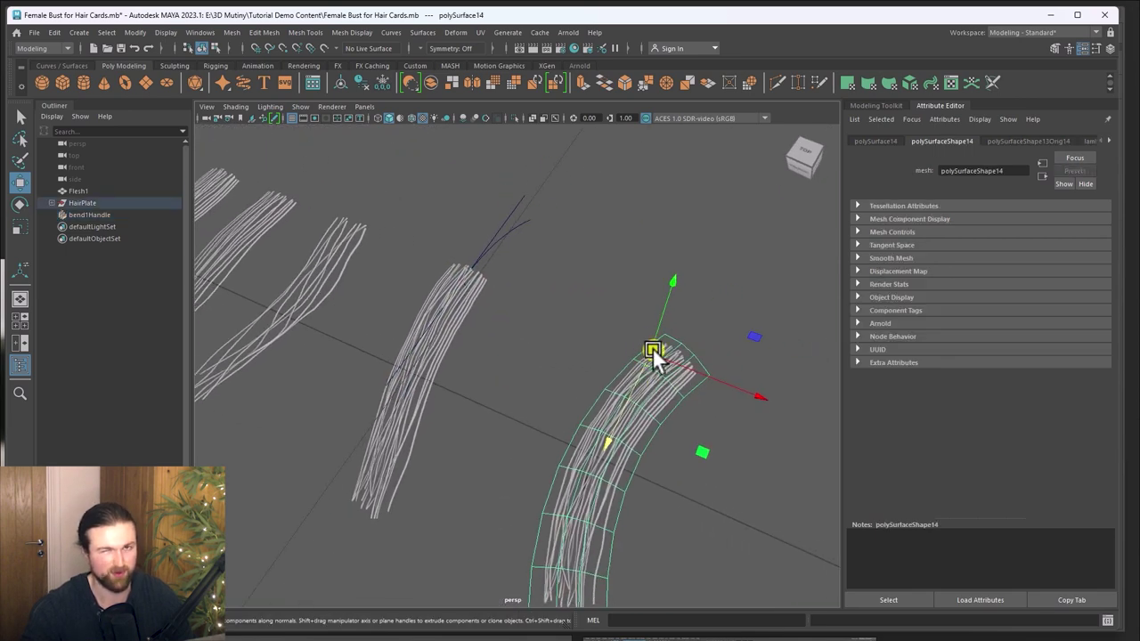
left_click(450, 324)
left_click_drag(450, 323, 548, 418, "alt")
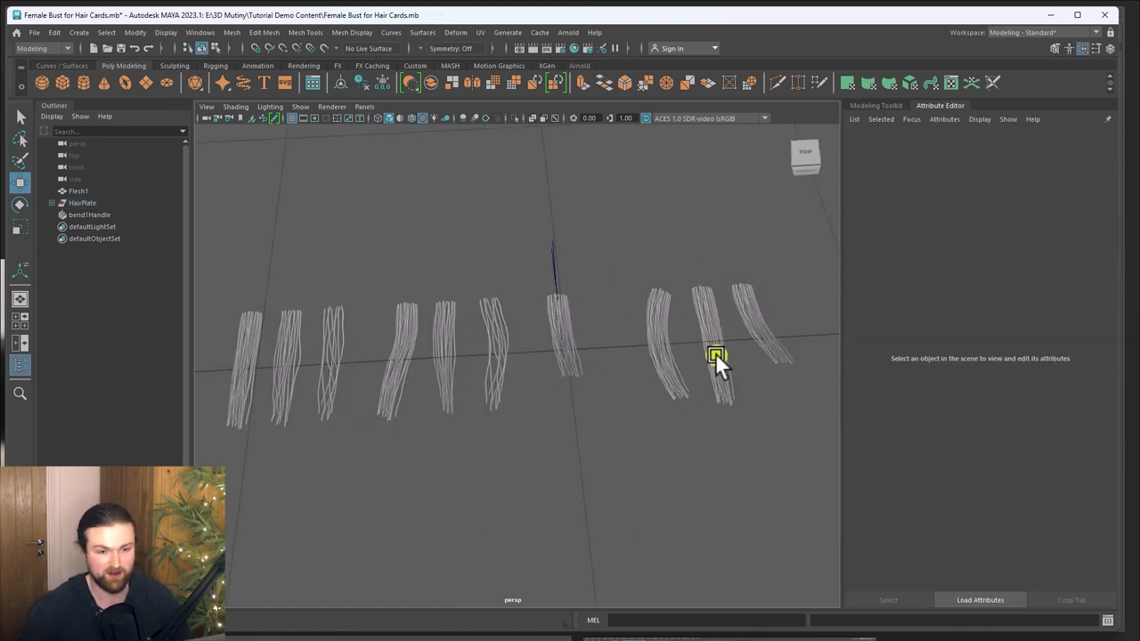
left_click(715, 353)
left_click(664, 329)
left_click(396, 362)
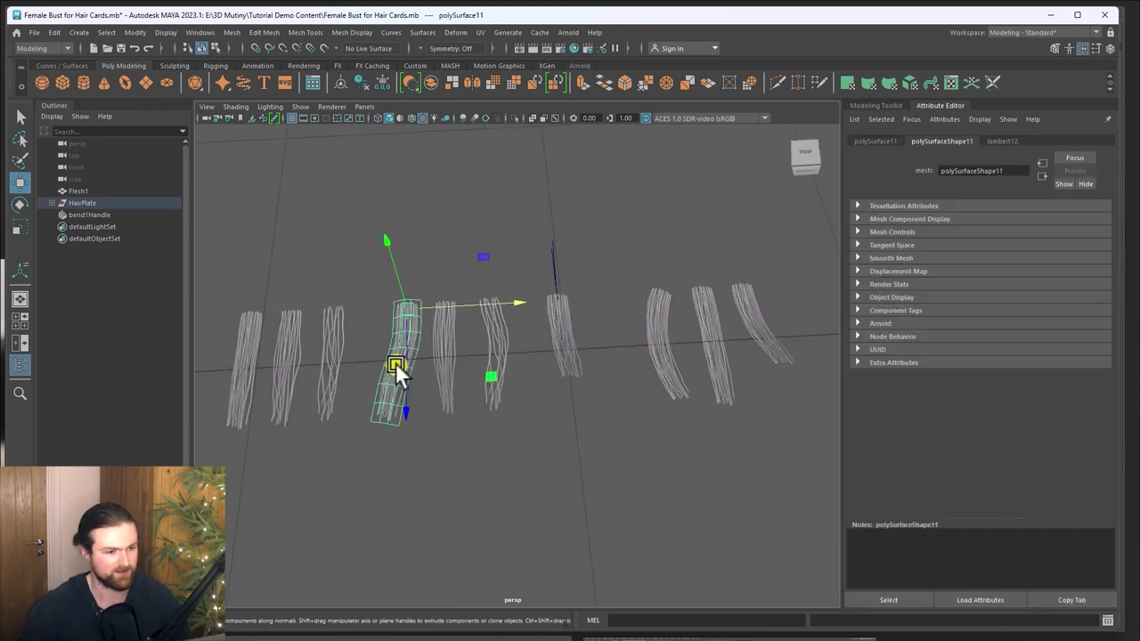
Step: Duplicate the S-curved dense hair card and move the copy to the open area in front of the card row
left_click_drag(245, 367, 365, 387, "alt")
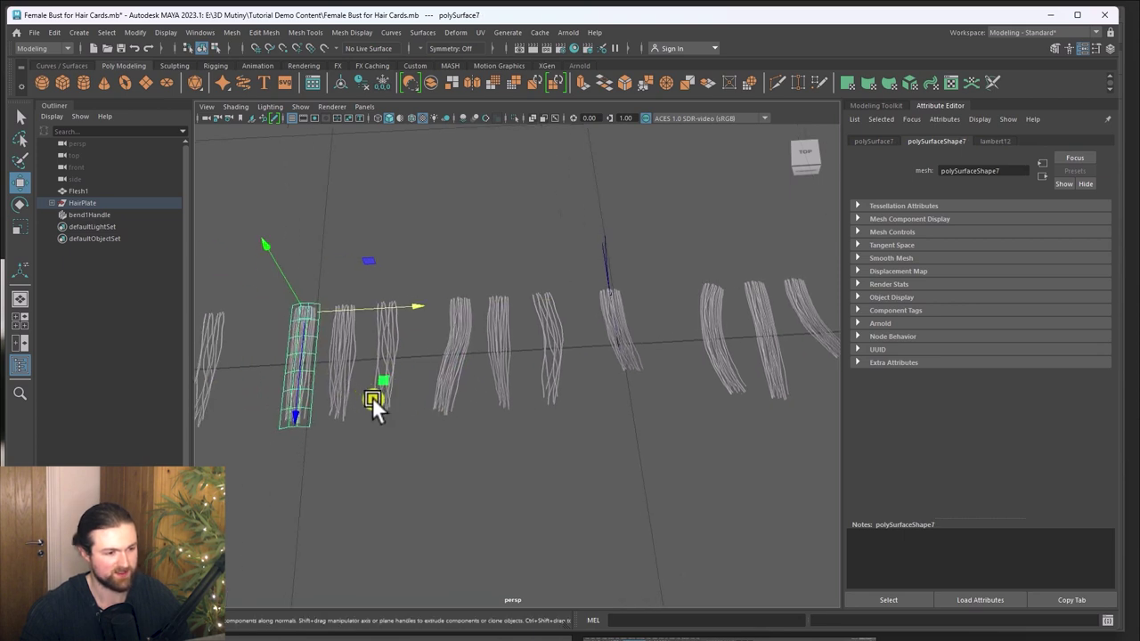
left_click(484, 351)
left_click(459, 352)
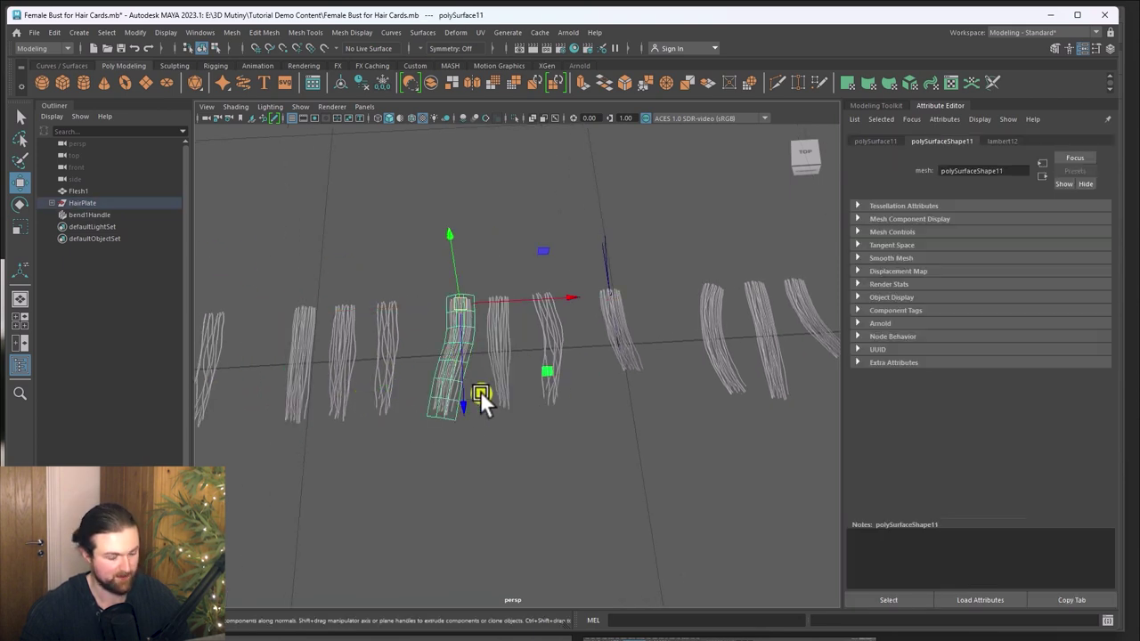
middle_click_drag(545, 374, 611, 400)
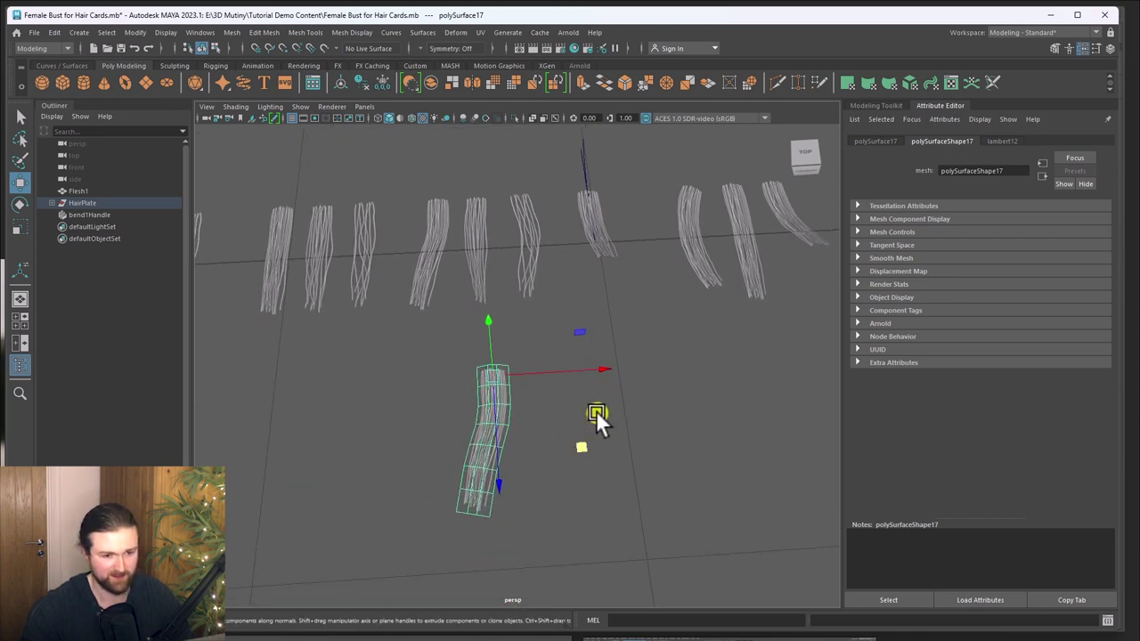
Step: Duplicate the separated S-curved card along X to its left and rotate the new copy so its tip converges with the first
left_click_drag(582, 367, 543, 374, "shift")
key("e")
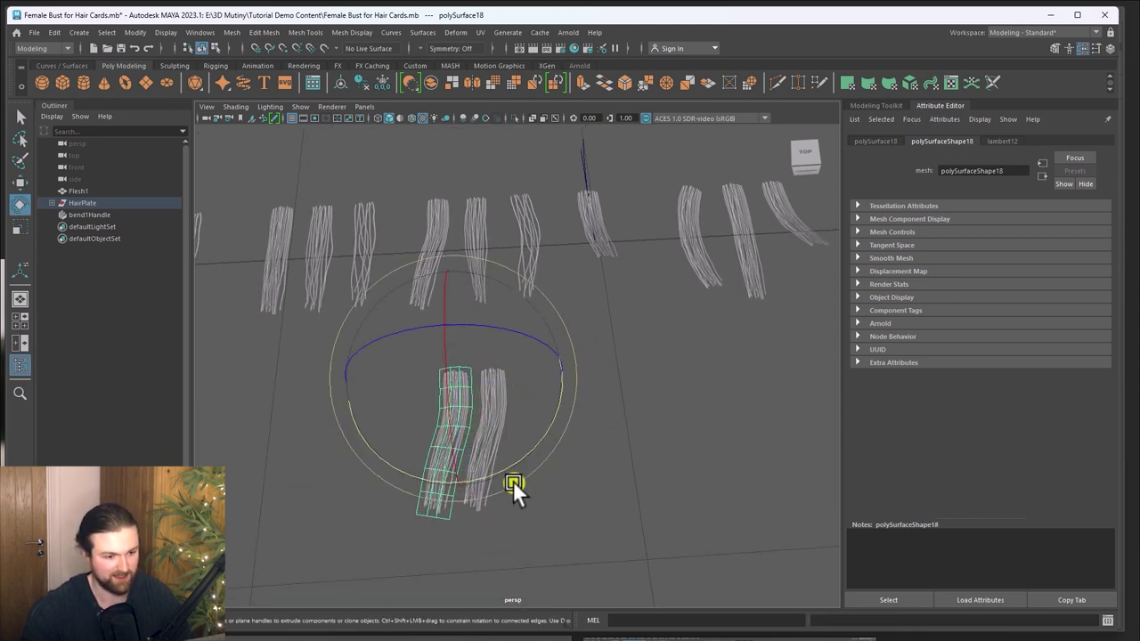
mouse_move(502, 476)
left_mouse_down()
mouse_move(529, 455)
mouse_move(620, 468)
mouse_move(561, 446)
mouse_move(475, 343)
left_mouse_up()
left_click_drag(367, 203, 326, 216)
key("w")
key("e")
Step: Place another S-curved card copy on the clump's right side and rotate it to vary its angle against the other two
mouse_move(409, 303)
left_mouse_down()
mouse_move(381, 317)
mouse_move(568, 387)
mouse_move(541, 325)
mouse_move(550, 365)
mouse_move(639, 396)
left_mouse_up()
key("w")
key("e")
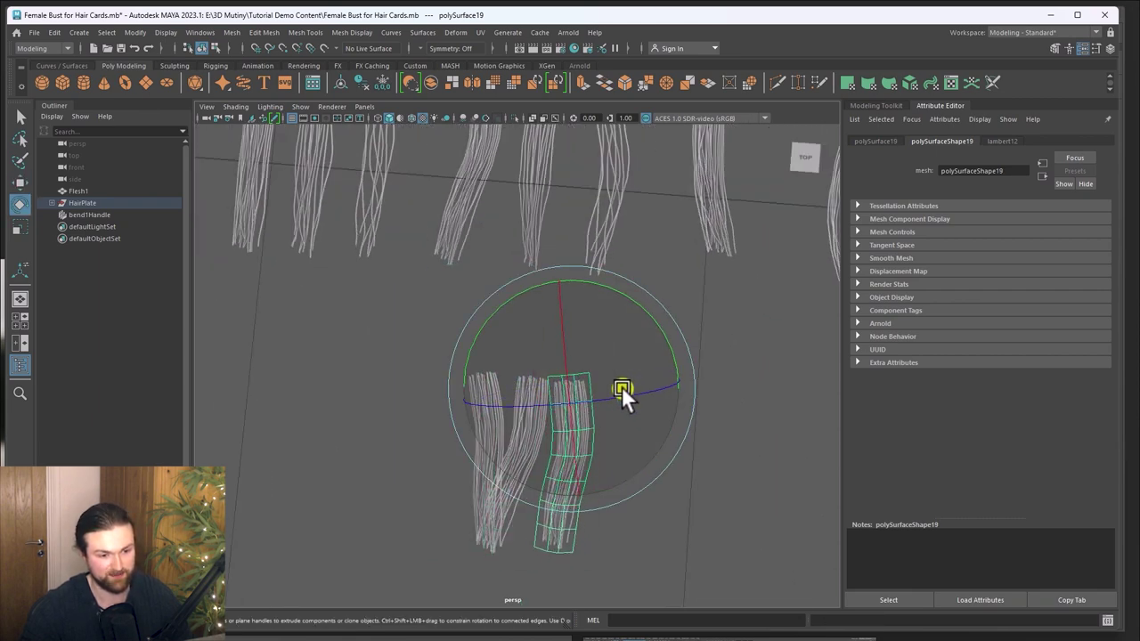
left_click_drag(560, 331, 600, 315)
left_click_drag(615, 397, 619, 338, "alt")
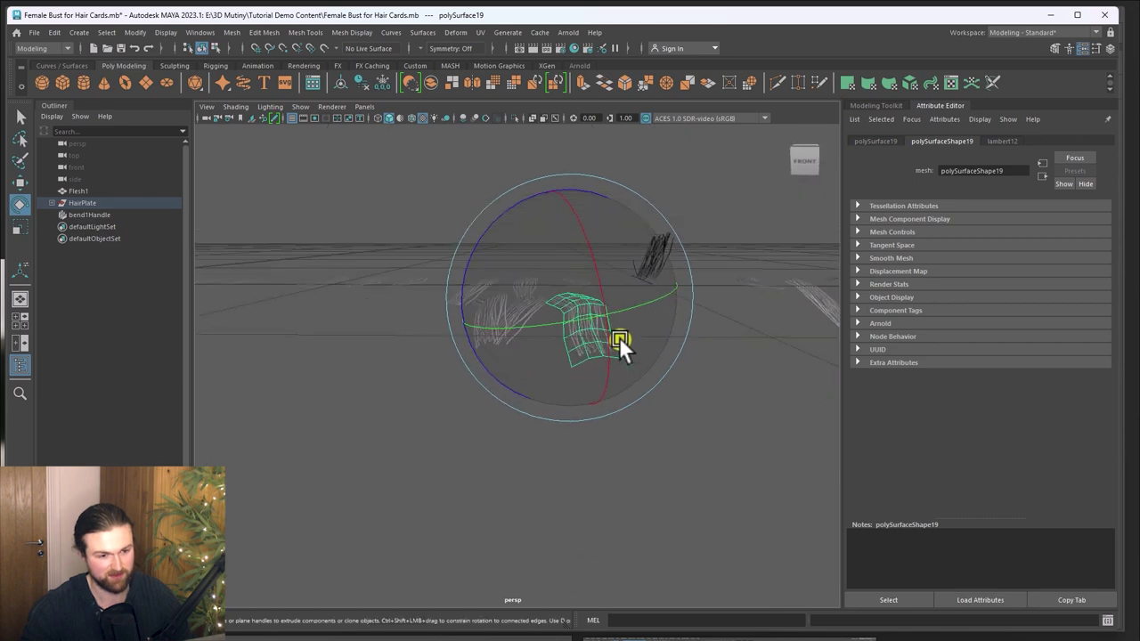
middle_click_drag(619, 337, 605, 382, "alt")
left_click_drag(562, 243, 531, 243)
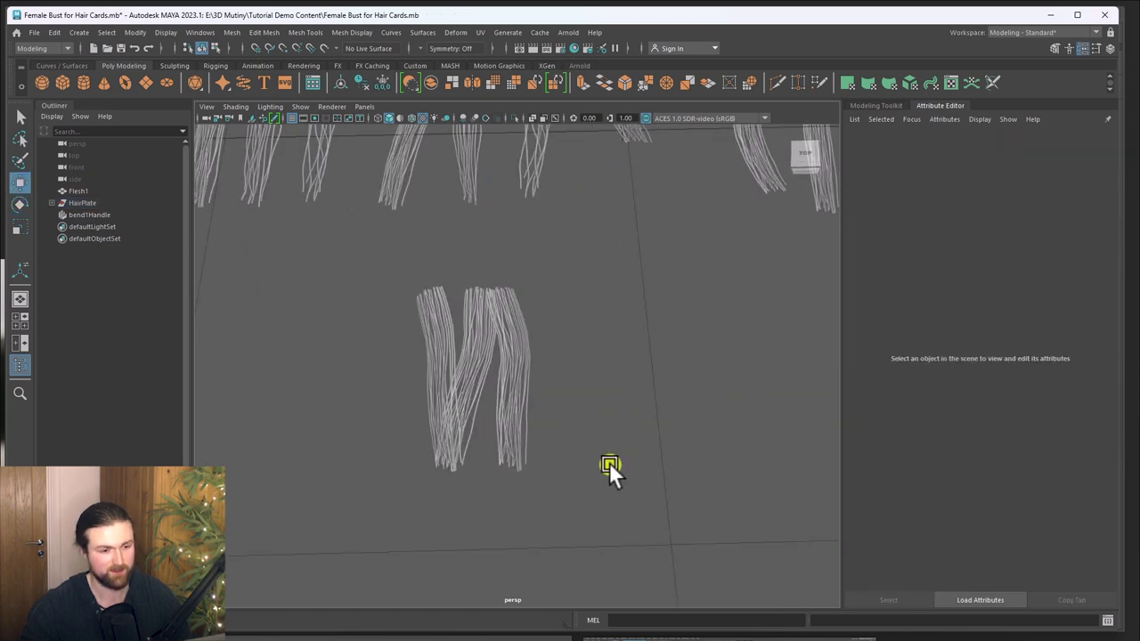
Step: Select the tip vertices of the clump's left card and rotate them with soft selection to bend its lower end
middle_click_drag(609, 462, 642, 400, "alt")
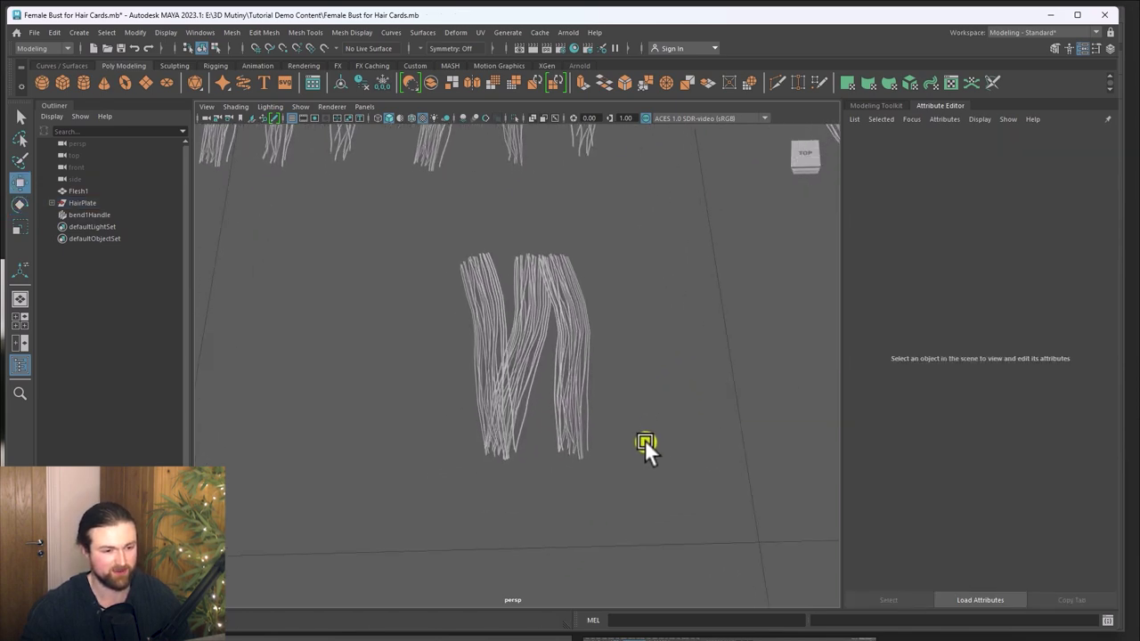
left_click_drag(641, 405, 500, 410, "alt")
left_click(491, 387)
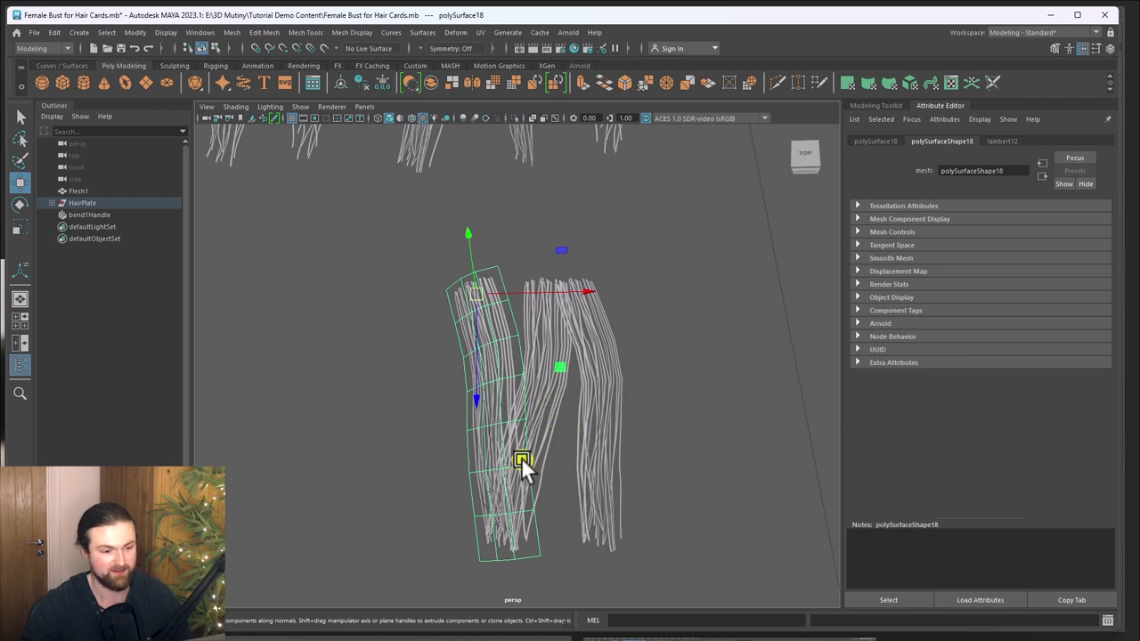
right_click_drag(410, 426, 358, 379)
left_click_drag(603, 586, 452, 465)
key("e")
left_click_drag(531, 472, 590, 432)
Step: Select the tip vertices of the clump's right card and move them with soft selection to reshape its lower end
left_click_drag(468, 351, 733, 364, "alt")
left_click(646, 363)
right_click_drag(646, 362, 703, 333)
left_click_drag(677, 356, 682, 295, "alt")
right_click_drag(677, 275, 629, 274)
left_click_drag(692, 386, 609, 317)
key("w")
left_click_drag(648, 353, 632, 430)
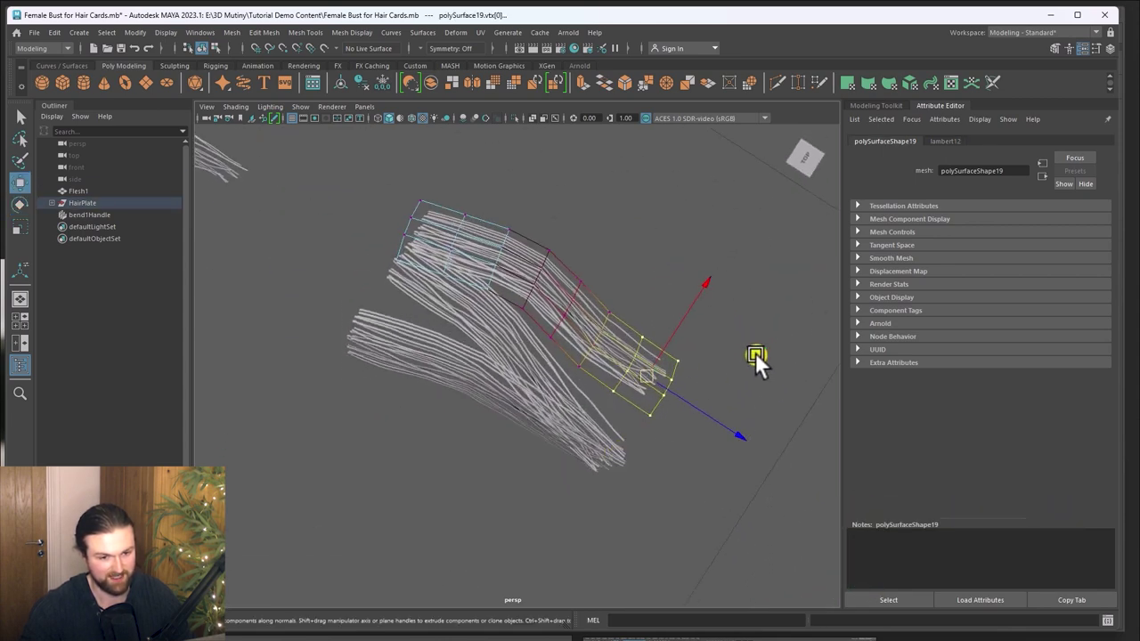
left_click_drag(755, 353, 746, 357)
left_click(734, 443)
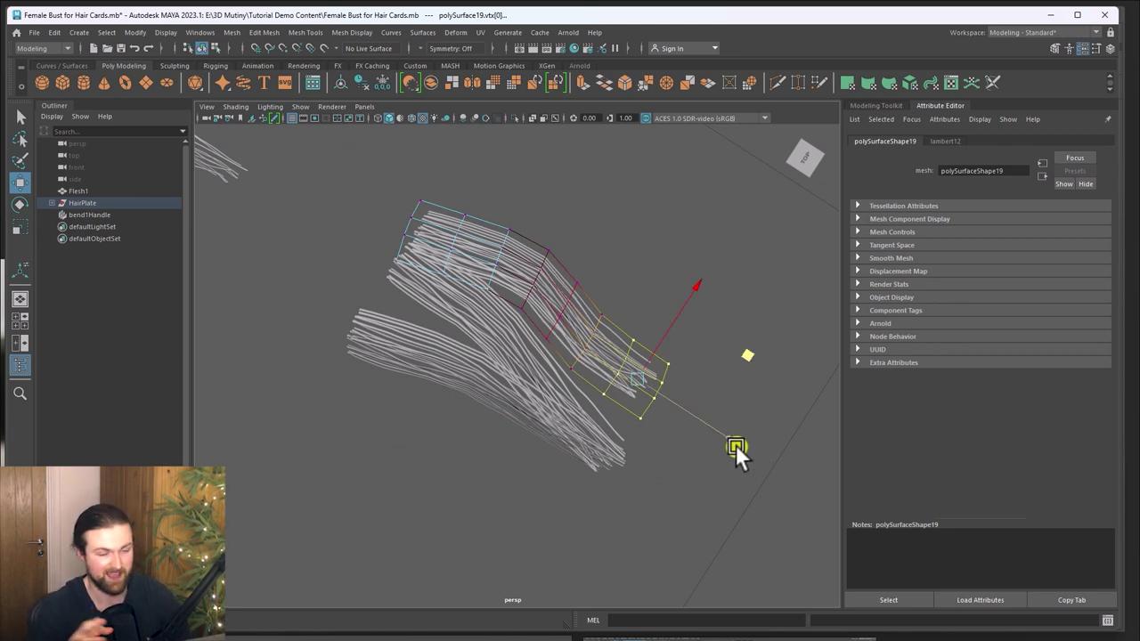
Step: Duplicate the tapered card from the row's S-curved set and move the copy beside the clump's left card
left_click_drag(641, 182, 558, 211, "alt")
right_click_drag(662, 378, 575, 339, "alt")
left_click_drag(682, 339, 655, 299, "alt")
left_click(383, 274)
left_click(441, 303)
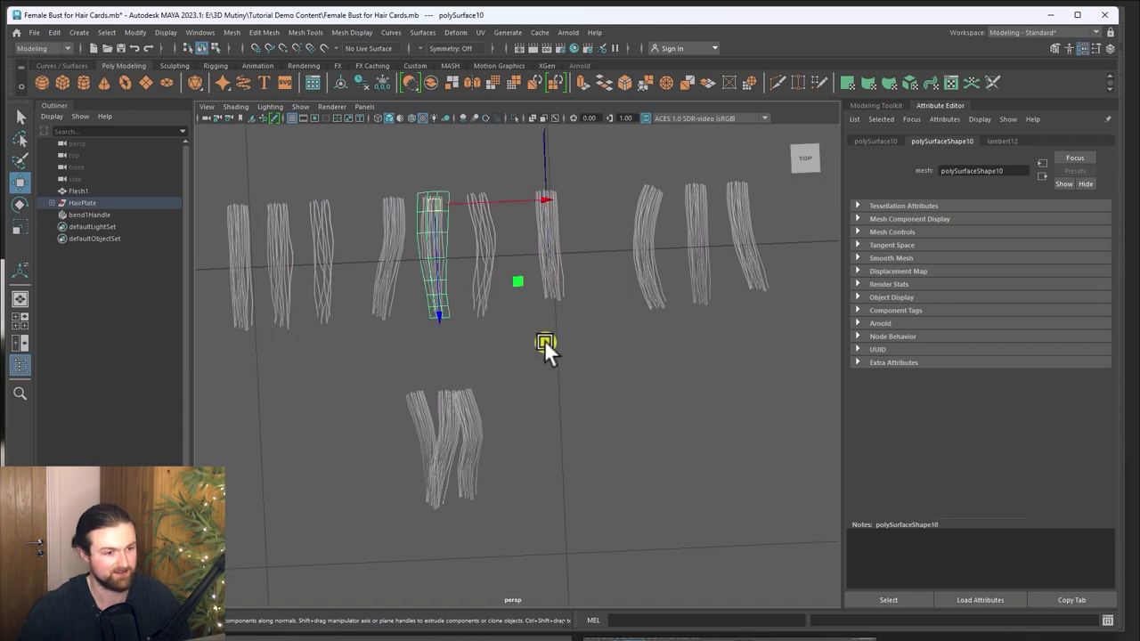
middle_click_drag(539, 340, 575, 335, "alt")
middle_click_drag(553, 277, 527, 476)
Step: Rotate and raise the tapered card copy so it overlaps the other cards in the clump
key("e")
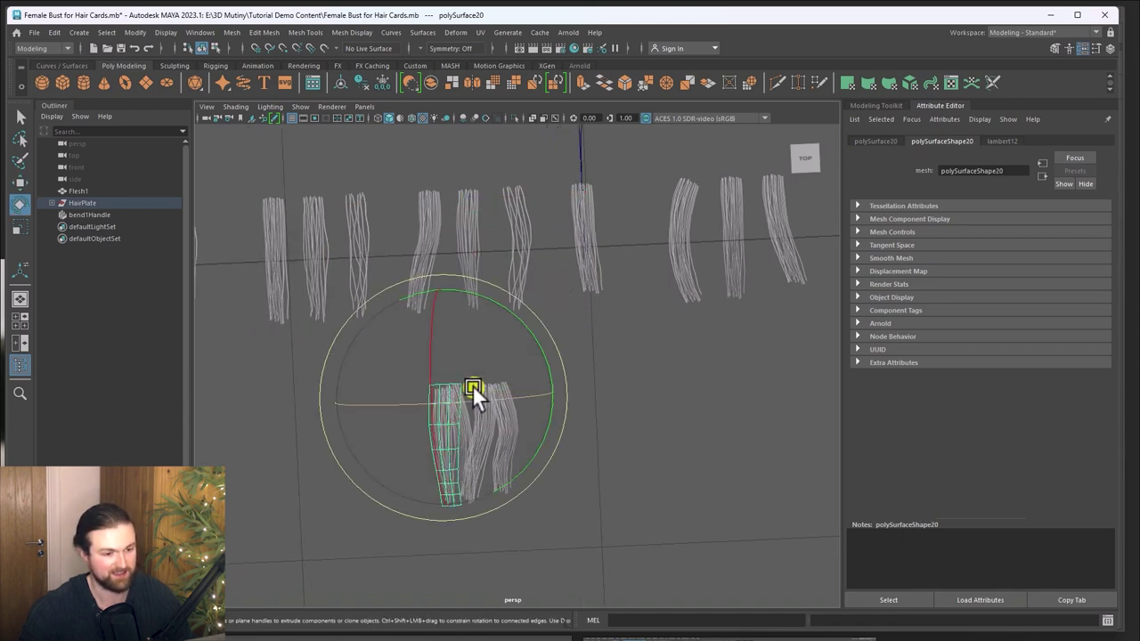
left_click_drag(490, 306, 609, 392)
right_click_drag(608, 392, 663, 401, "alt")
middle_click_drag(583, 508, 624, 417, "alt")
middle_click_drag(577, 268, 548, 330, "alt")
key("w")
left_click_drag(492, 297, 492, 253)
key("e")
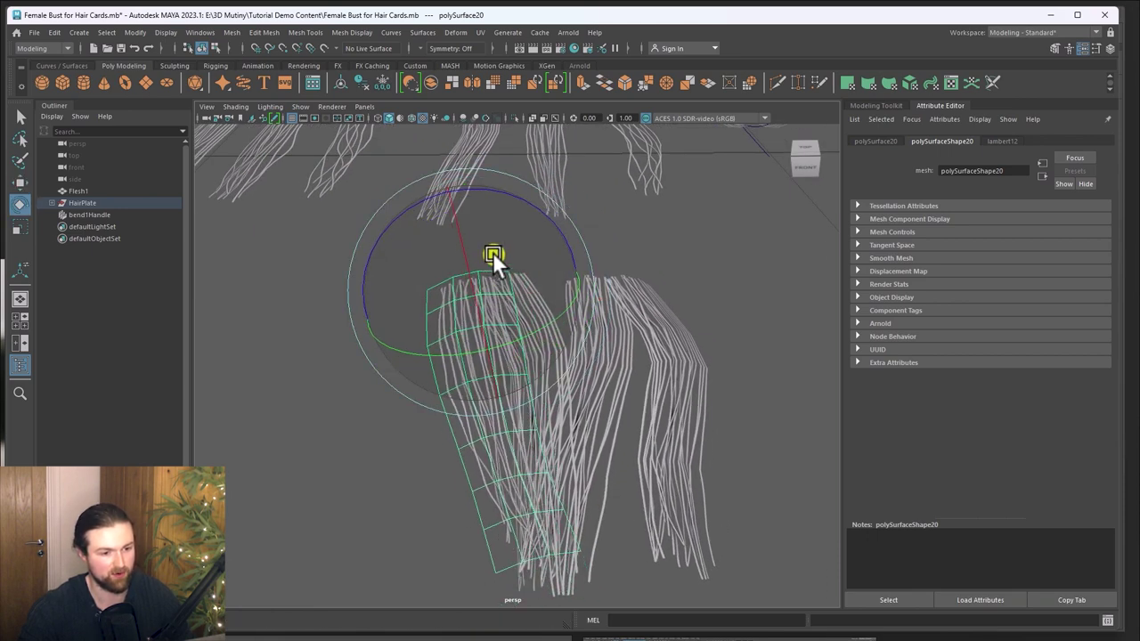
key("r")
left_click_drag(472, 295, 466, 257)
key("e")
key("w")
Step: Select the lower vertices of the tapered card copy and adjust them to blend into the clump
right_click_drag(467, 257, 409, 257)
left_click_drag(445, 498, 563, 382)
key("e")
key("w")
key("e")
Step: Position another card copy higher over the middle of the clump and rotate it to follow the strands below
left_click_drag(675, 510, 377, 223, "alt")
key("w")
left_click_drag(448, 334, 470, 256)
left_click(526, 267)
left_click(470, 256)
key("e")
left_click_drag(504, 177, 477, 202)
Step: Place a further card copy on the clump's right and adjust its vertices so the tip flares outward
left_click_drag(677, 570, 540, 392)
key("w")
left_click(662, 561)
left_click(539, 392)
right_click_drag(540, 392, 486, 392)
left_click_drag(499, 526, 545, 480)
left_click(623, 481)
left_click_drag(623, 481, 642, 444, "alt")
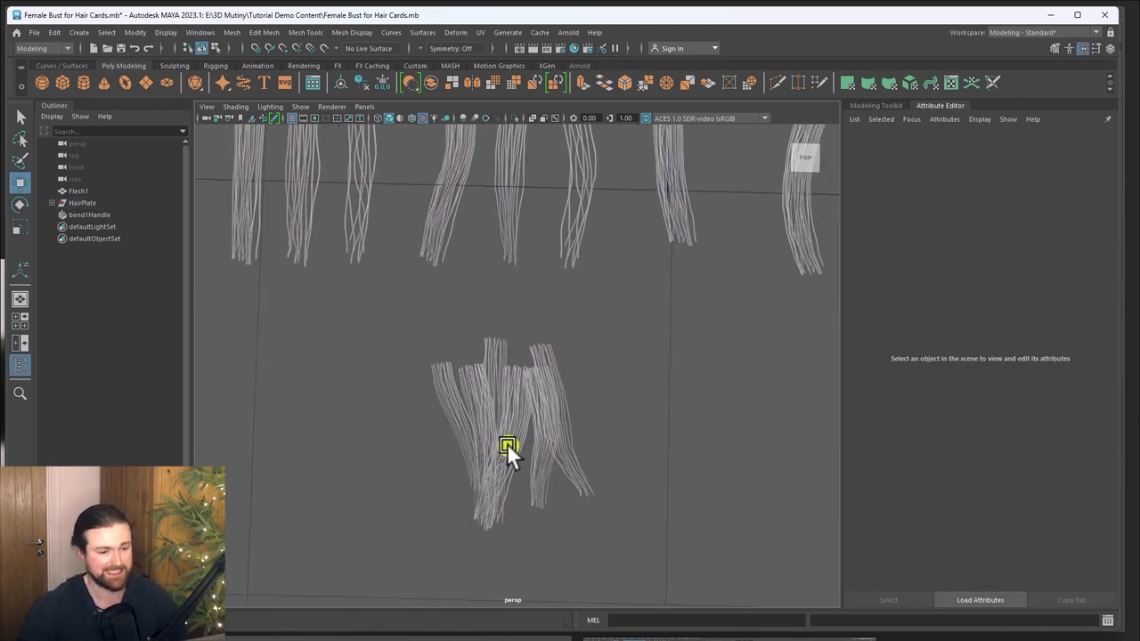
Step: Duplicate the sparse S-curved card from the row, move the copy to the clump's left edge and rotate it
left_click(360, 214)
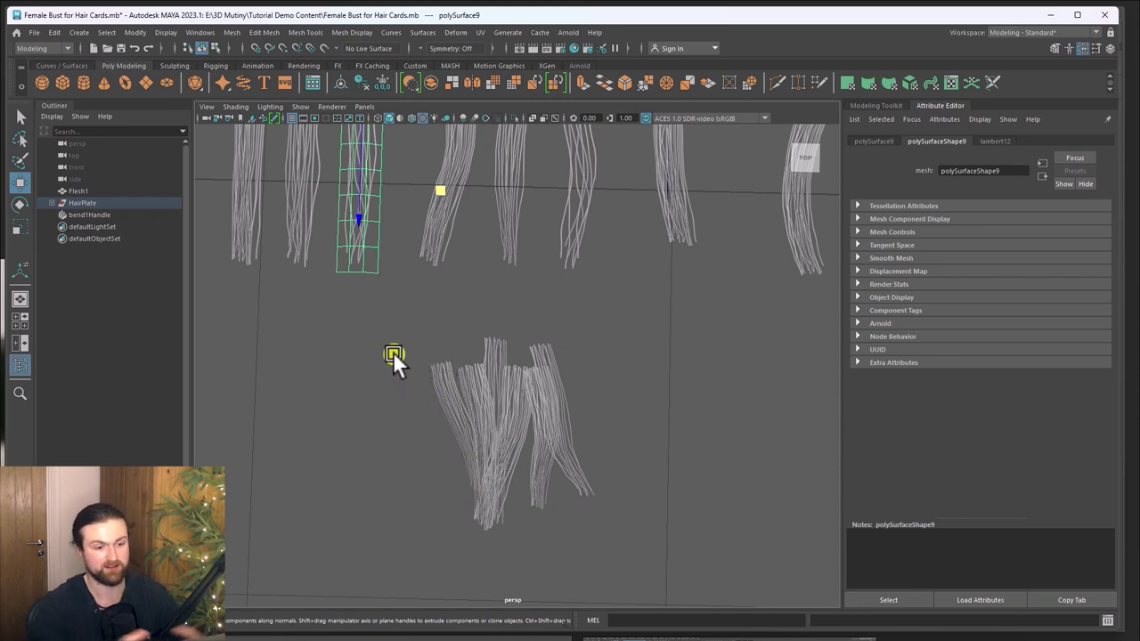
left_click_drag(393, 351, 606, 451, "alt")
scroll(606, 451, "down", 4)
left_click(574, 249)
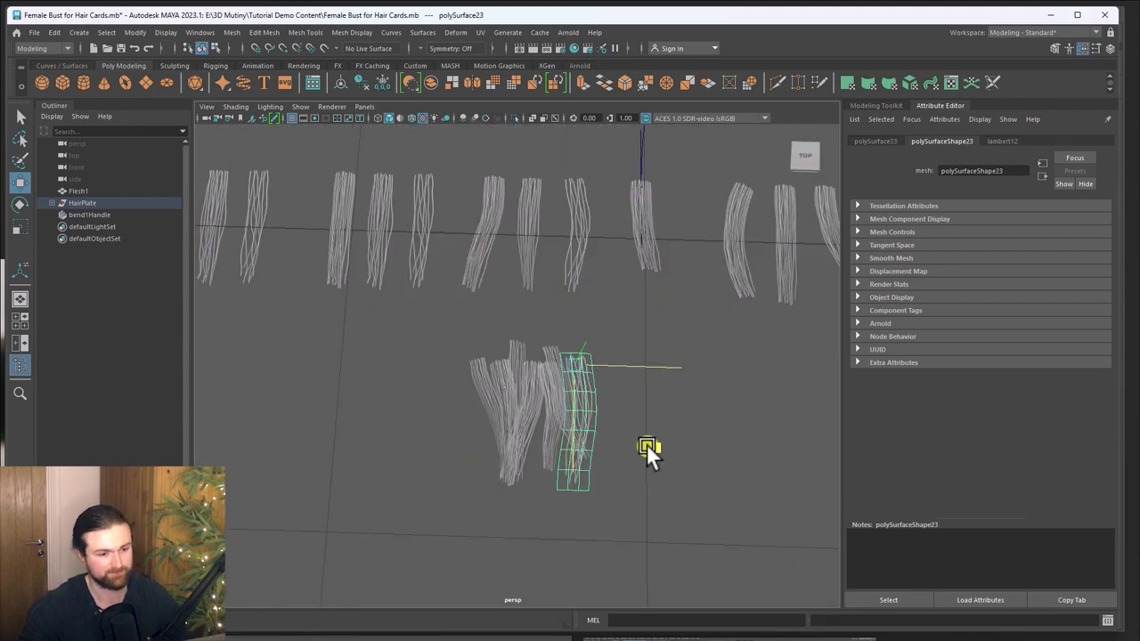
left_click_drag(573, 184, 445, 354)
key("e")
key("w")
left_click_drag(475, 304, 499, 357)
key("e")
Step: Select vertices along the clump card being shaped and adjust them to fit the neighbouring strands
left_click(589, 280)
key("w")
left_click(530, 421)
right_click_drag(530, 421, 472, 429)
left_click(472, 430)
right_click_drag(689, 383, 624, 383)
left_click_drag(432, 361, 562, 492)
right_click_drag(727, 344, 789, 326)
Step: Select individual cards in the clump in turn and refine their rotation and position against each other
left_click(689, 355)
scroll(689, 355, "down", 3)
scroll(689, 356, "up", 3)
left_click(696, 412)
left_click(602, 397)
left_click_drag(697, 412, 522, 419, "alt")
key("e")
left_click(656, 374)
left_click(506, 311)
key("w")
left_click(728, 369)
scroll(727, 370, "up", 3)
left_click(529, 303)
Step: Switch an overlapping clump card to vertex editing and adjust its vertices with soft selection
middle_click_drag(529, 303, 540, 355, "alt")
right_click_drag(688, 276, 624, 277)
key("e")
key("w")
left_click(562, 356)
left_click(515, 402)
left_click_drag(562, 356, 419, 392, "alt")
left_click(586, 428)
Step: Reshape another card near the clump's centre by selecting its vertices and moving them sideways
scroll(586, 428, "down", 3)
left_click(535, 391)
scroll(535, 392, "up", 3)
right_click_drag(570, 401, 507, 401)
key("r")
key("w")
left_click_drag(577, 417, 697, 408)
left_click(675, 509)
Step: Move the root vertices of the clump's original S-curved dense card upward with soft selection
scroll(675, 498, "down", 5)
scroll(623, 445, "up", 3)
left_click(505, 397)
left_click(595, 400)
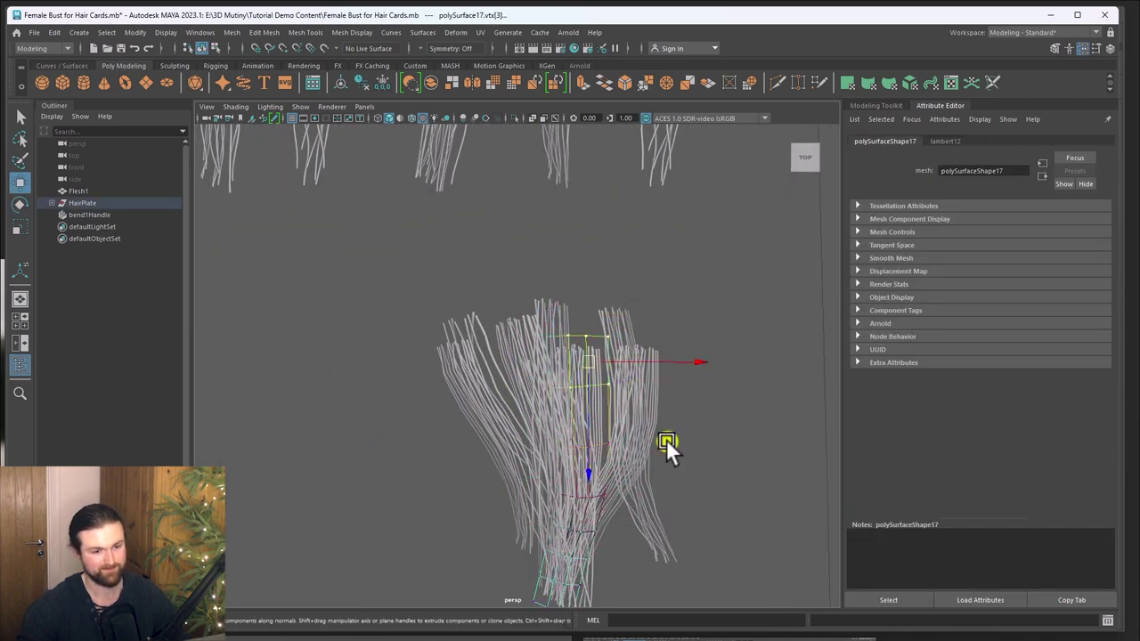
left_click_drag(666, 439, 657, 414)
left_click(701, 383)
scroll(702, 383, "down", 3)
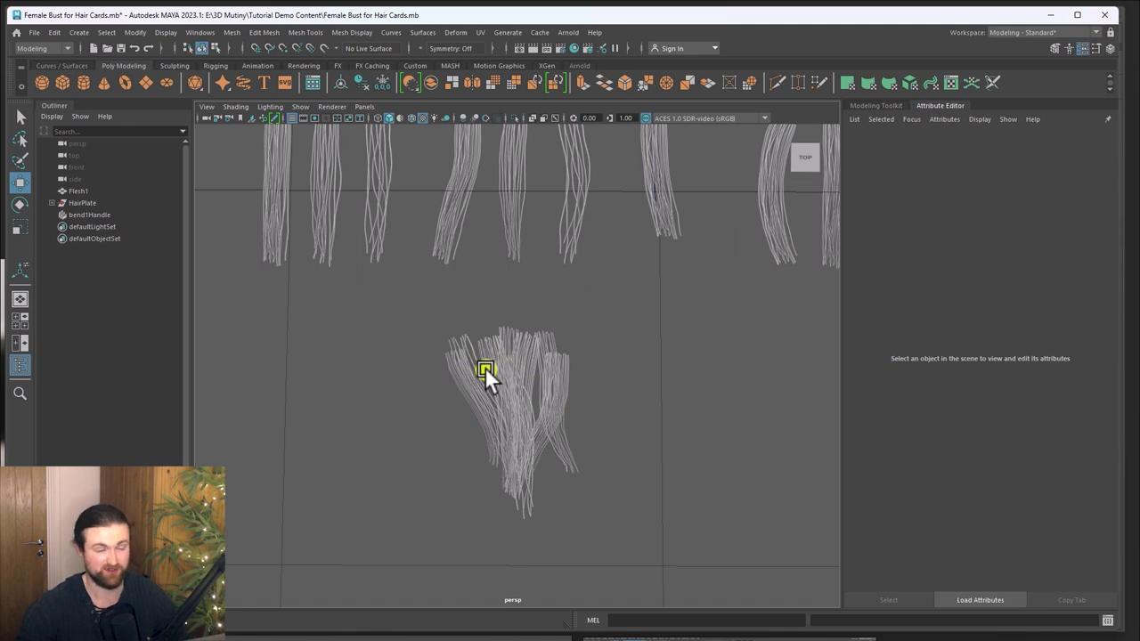
Step: Examine the clump's layering and strand coverage from several angles, selecting individual cards to check their overlap
middle_click_drag(602, 436, 580, 440, "alt")
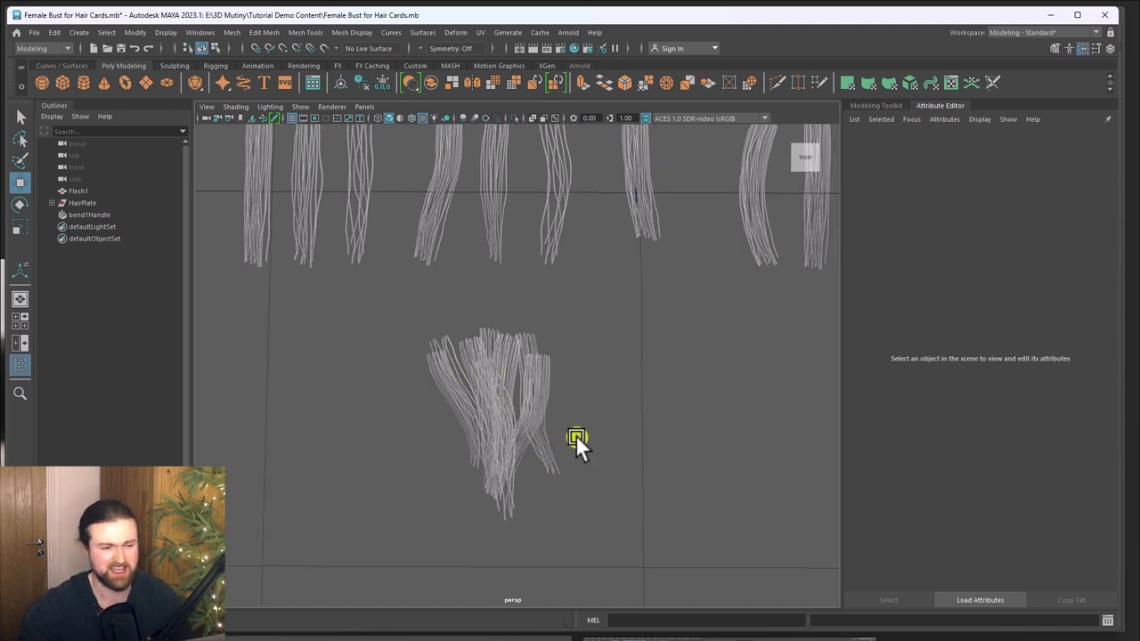
middle_click_drag(651, 452, 512, 415, "alt")
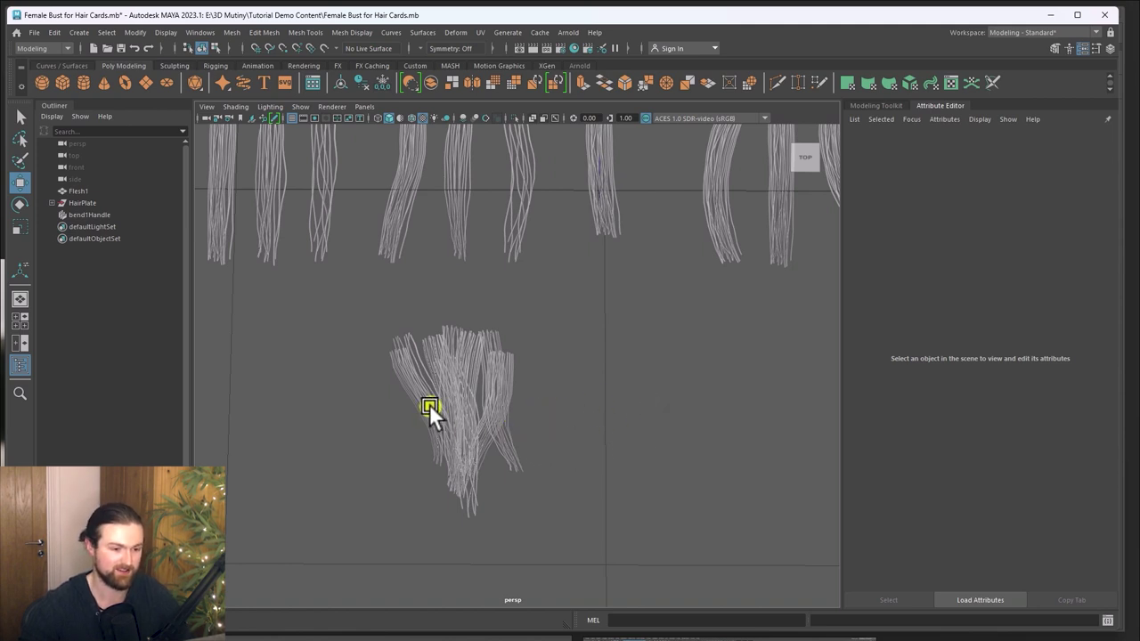
middle_click_drag(532, 388, 593, 385, "alt")
right_click_drag(593, 386, 617, 596, "alt")
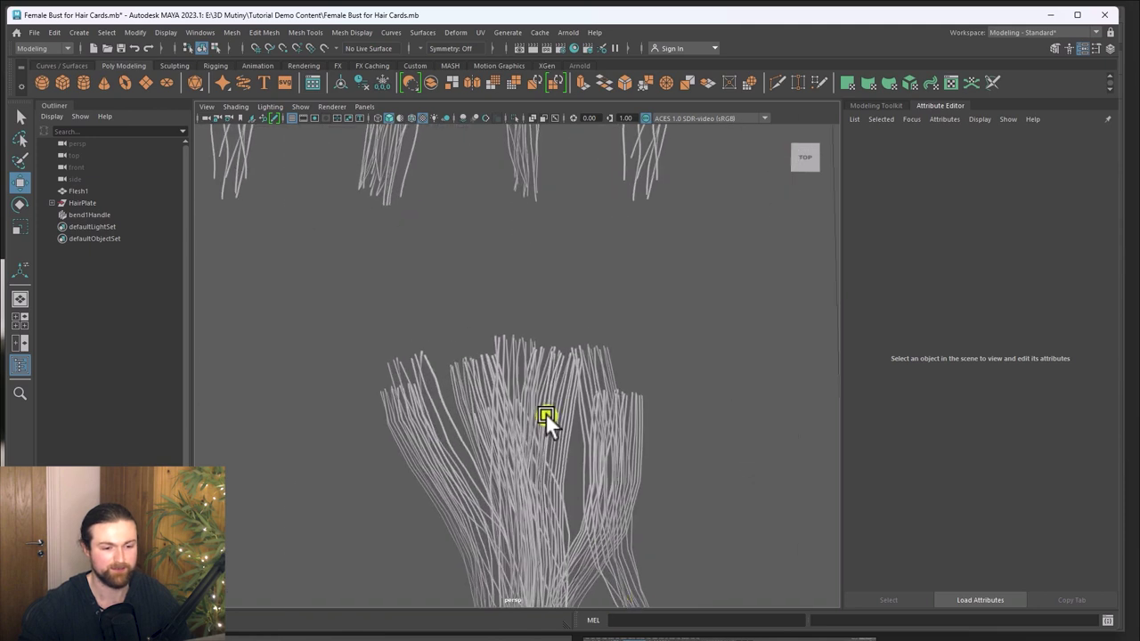
left_click(538, 349)
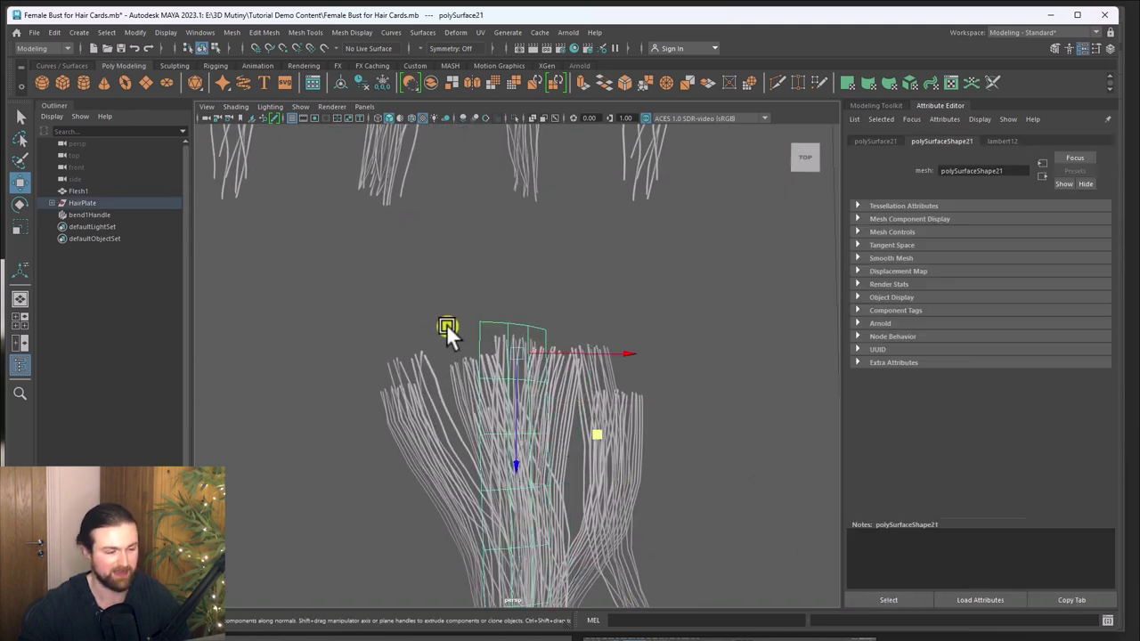
left_click(360, 324)
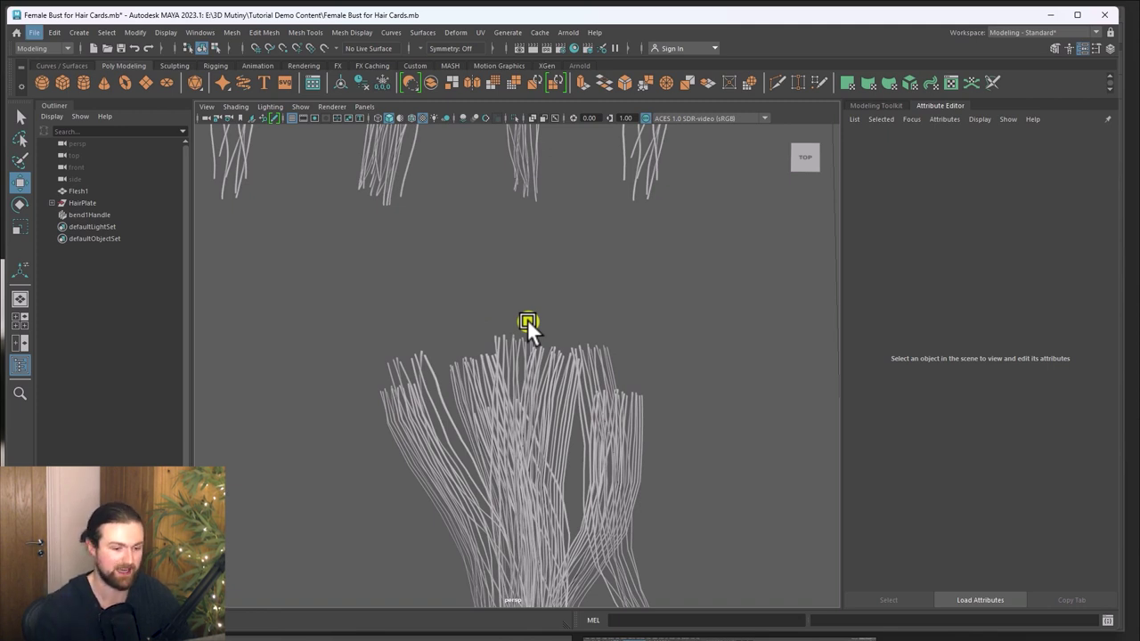
left_click_drag(521, 318, 624, 356, "alt")
left_click(550, 409)
left_click_drag(550, 408, 598, 412, "alt")
left_click(718, 383)
left_click(598, 412)
left_click_drag(723, 437, 560, 371, "alt")
left_click(523, 449)
left_click_drag(523, 450, 374, 350, "alt")
left_click(375, 346)
left_click(532, 385)
Step: Select all the cards in the clump and group them together
middle_click_drag(602, 453, 539, 312, "alt")
right_click_drag(539, 312, 603, 517, "alt")
left_click_drag(603, 517, 394, 318)
left_click_drag(446, 423, 629, 509, "alt")
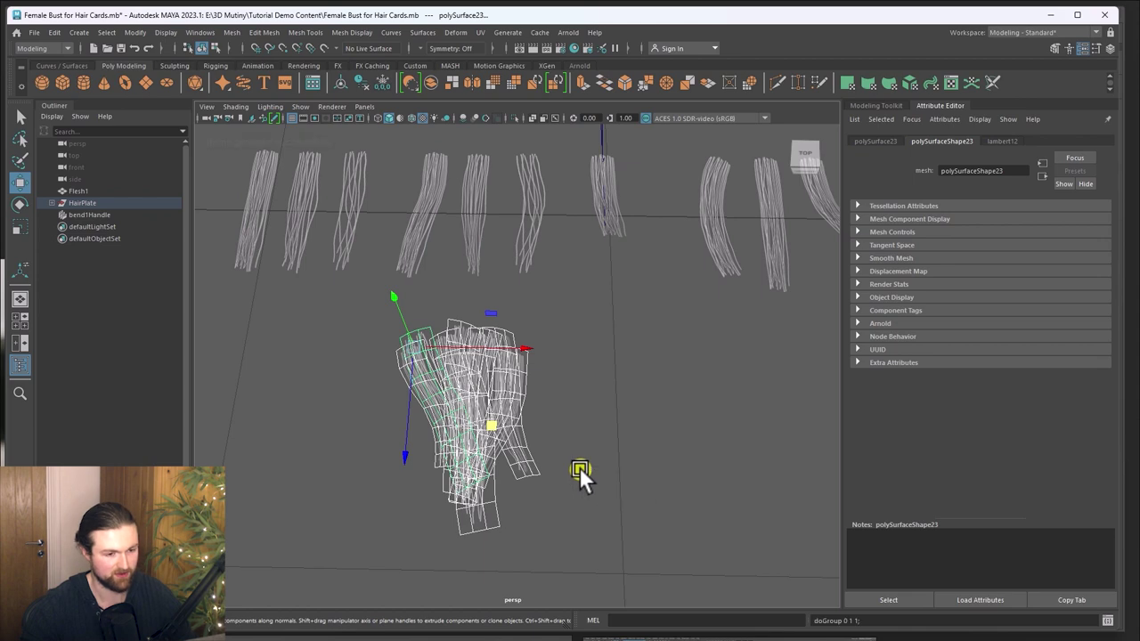
key("ctrl+g")
left_click_drag(588, 463, 604, 430, "alt")
left_click(636, 437)
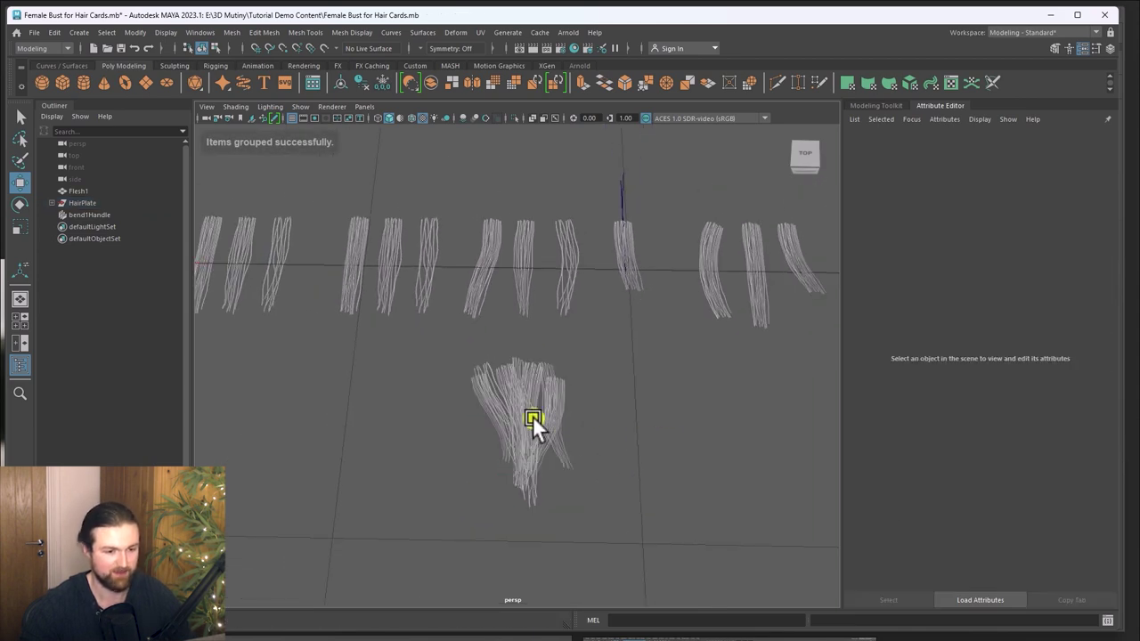
Step: Select the clump's parent group, center its pivot and place the pivot at the hair roots
left_click(517, 412)
key("Up")
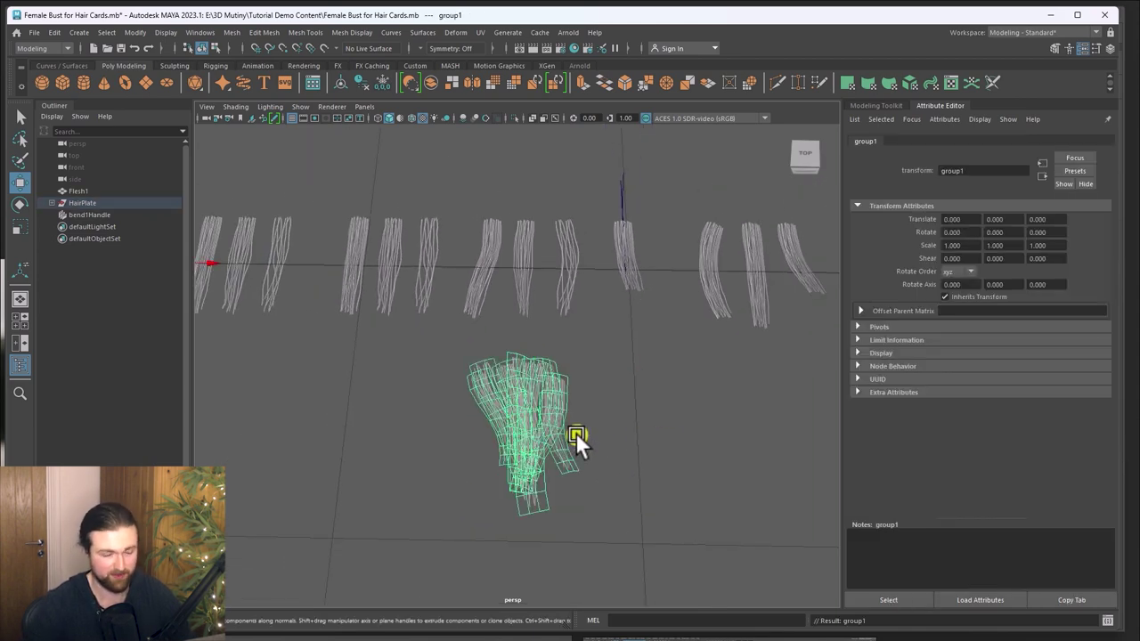
middle_click_drag(368, 358, 399, 375, "alt")
left_click(341, 83)
left_click_drag(579, 428, 323, 305, "alt")
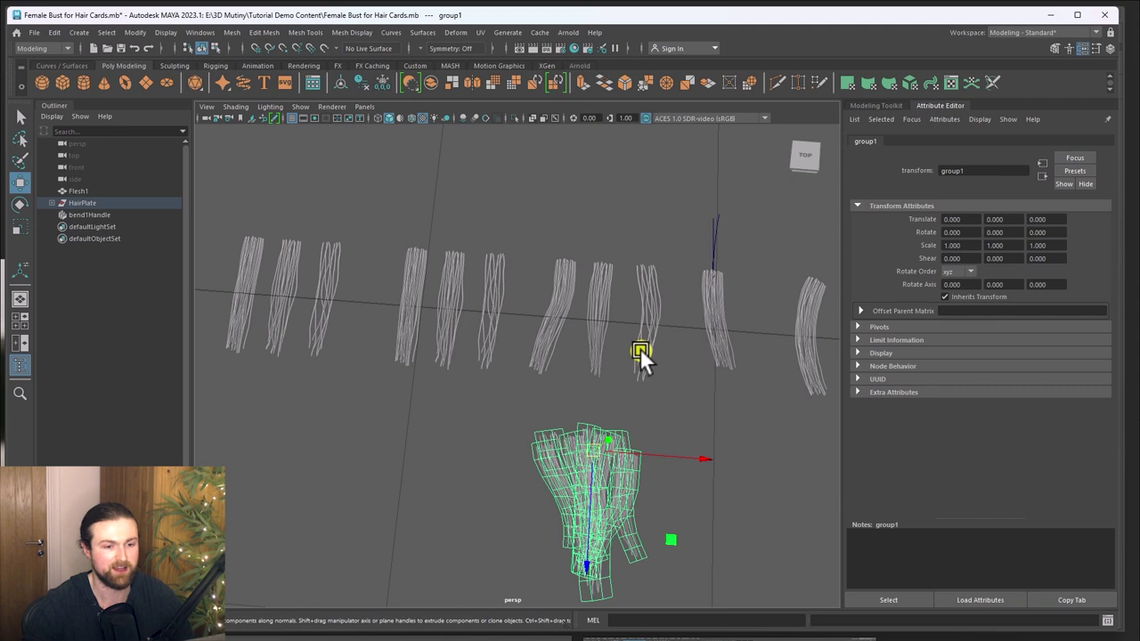
Step: Examine the finished clump by selecting several of its individual cards
left_click_drag(629, 359, 637, 438, "alt")
left_click(584, 452)
middle_click_drag(643, 454, 592, 413, "alt")
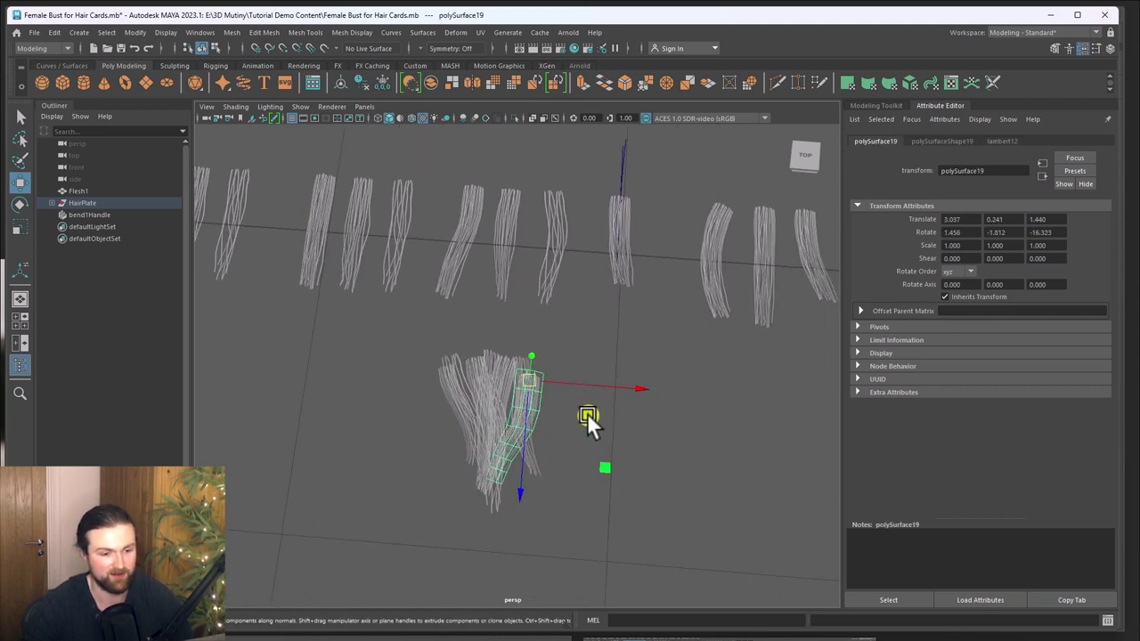
left_click(471, 407)
left_click(450, 395)
left_click(505, 393)
left_click(607, 422)
left_click(531, 415)
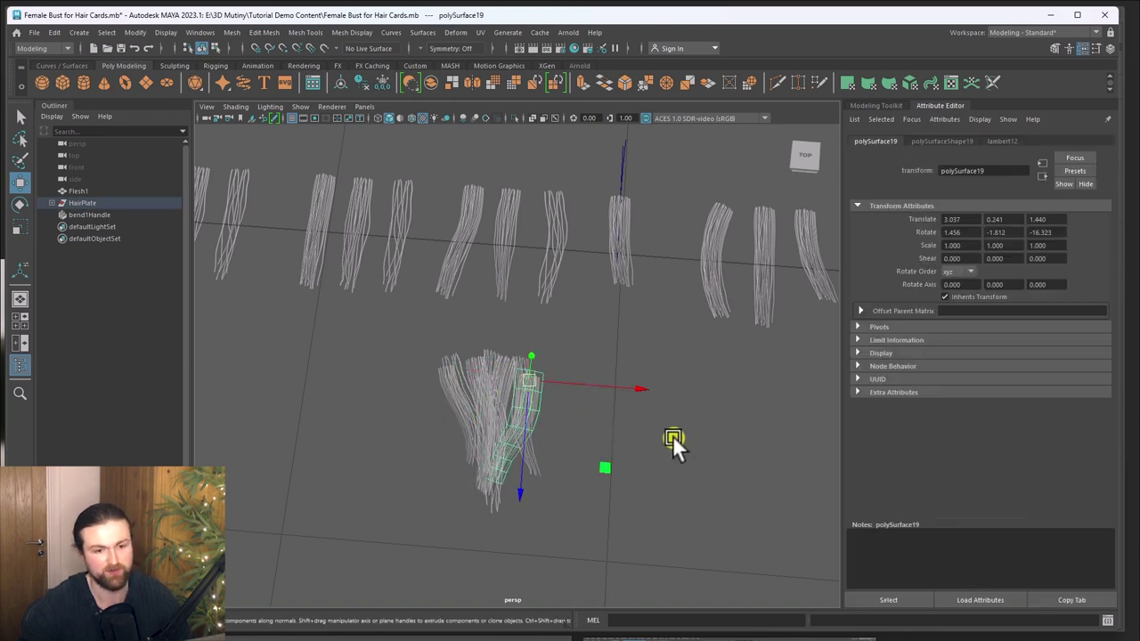
Step: Select the clump's parent group from one of its cards and duplicate it
right_click_drag(681, 432, 553, 412, "alt")
middle_click_drag(553, 412, 637, 443, "alt")
left_click(599, 470)
left_click(544, 442)
key("Up")
left_click_drag(542, 440, 419, 360, "alt")
middle_click_drag(458, 410, 502, 496, "alt")
right_click_drag(502, 496, 452, 413, "alt")
key("ctrl+d")
Step: Position the duplicated clump on the side of the bust's head above the ear, rotated to the scalp and scaled to 0.256
middle_click_drag(575, 456, 580, 479, "alt")
right_click_drag(579, 480, 550, 414, "alt")
left_click_drag(525, 546, 488, 434)
left_click_drag(410, 356, 462, 296, "alt")
middle_click_drag(462, 296, 490, 346, "alt")
left_click_drag(506, 382, 484, 192)
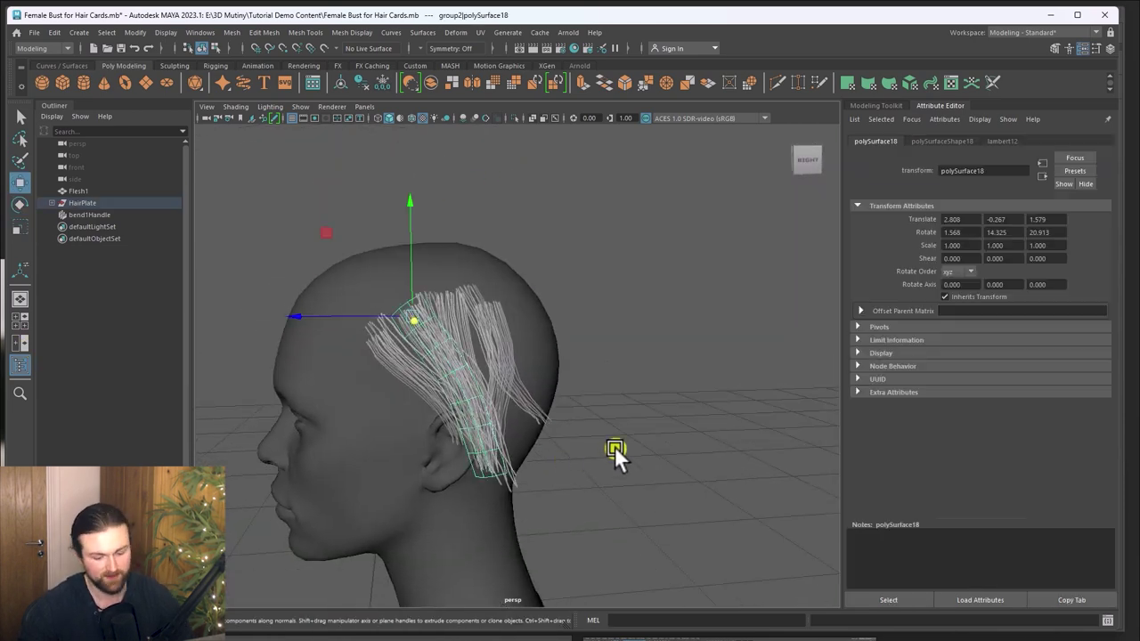
Step: Select the placed clump's parent group and add a Lattice deformer to it
key("Up")
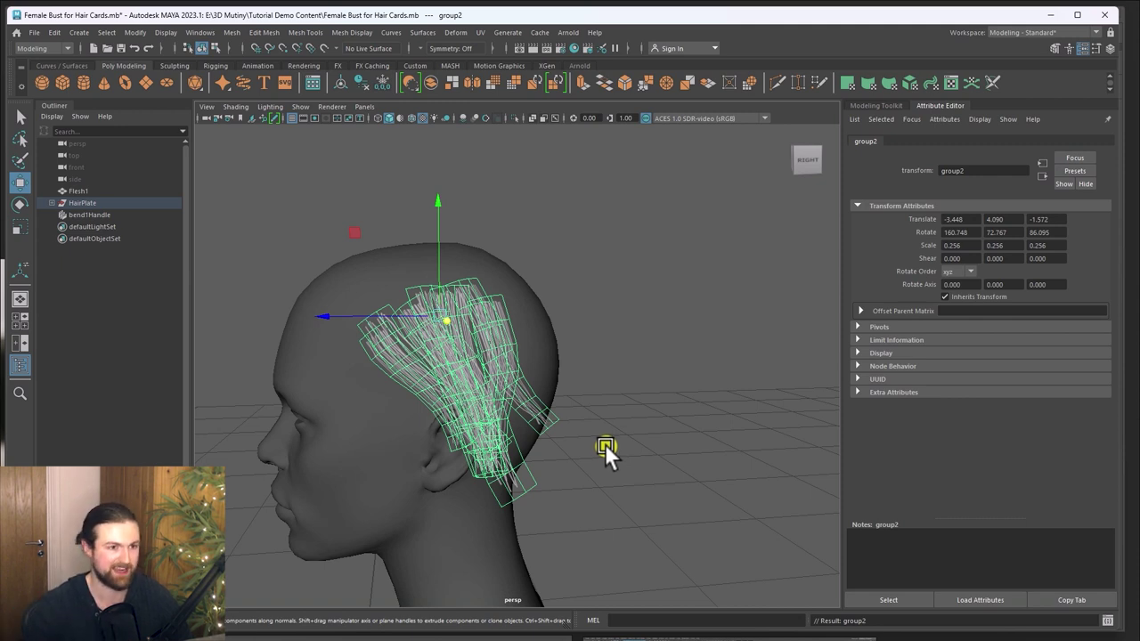
left_click(454, 34)
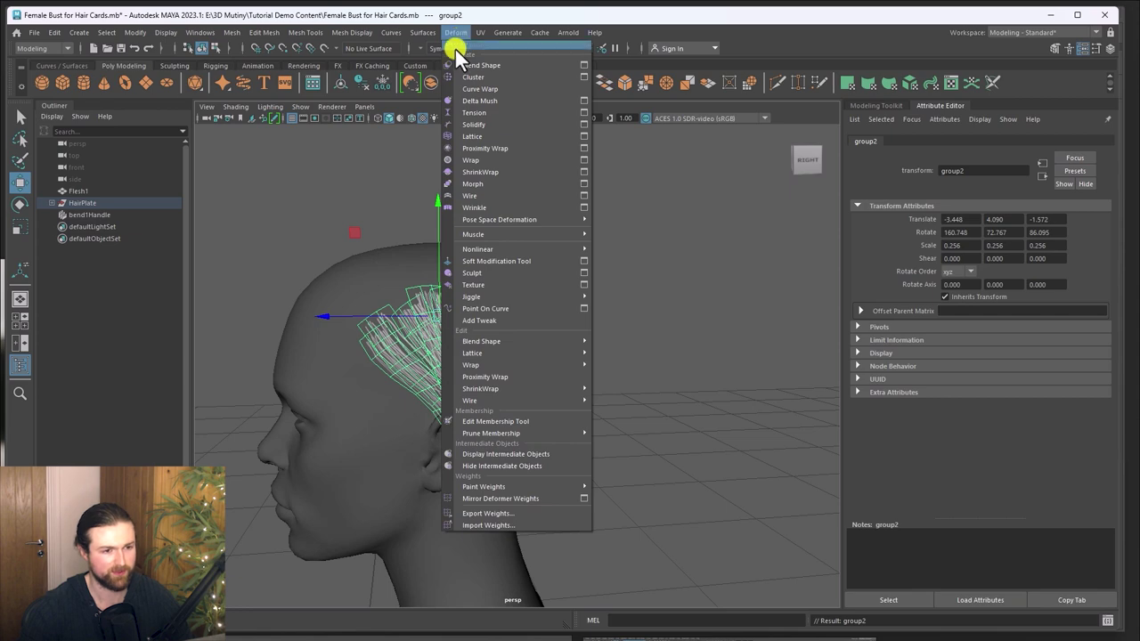
left_click(479, 136)
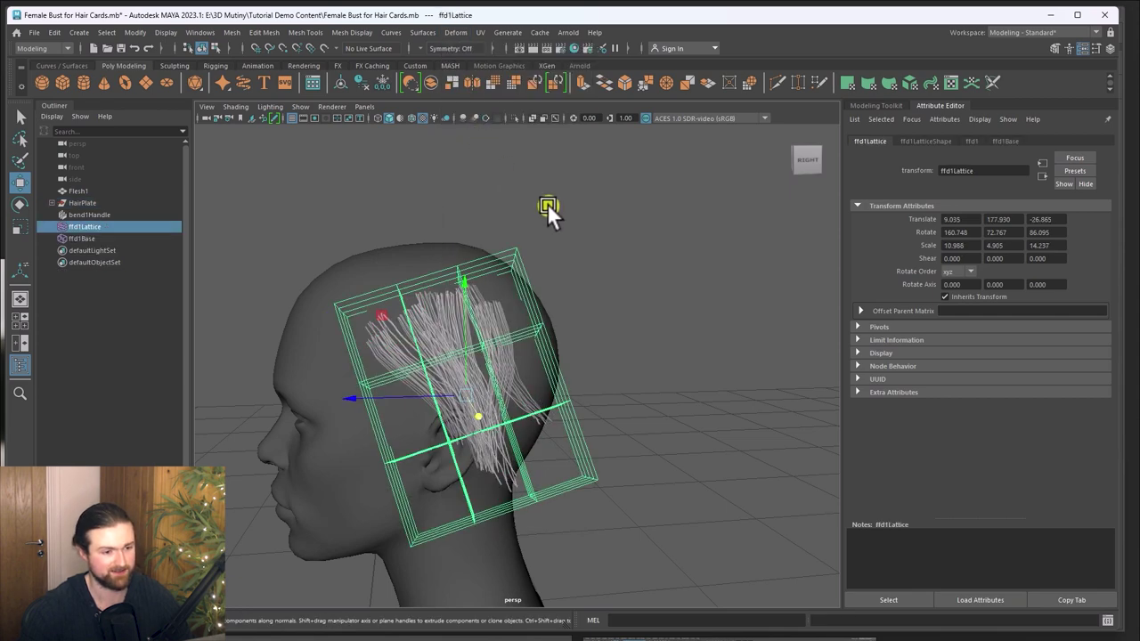
left_click_drag(590, 251, 532, 188, "alt")
left_click(454, 34)
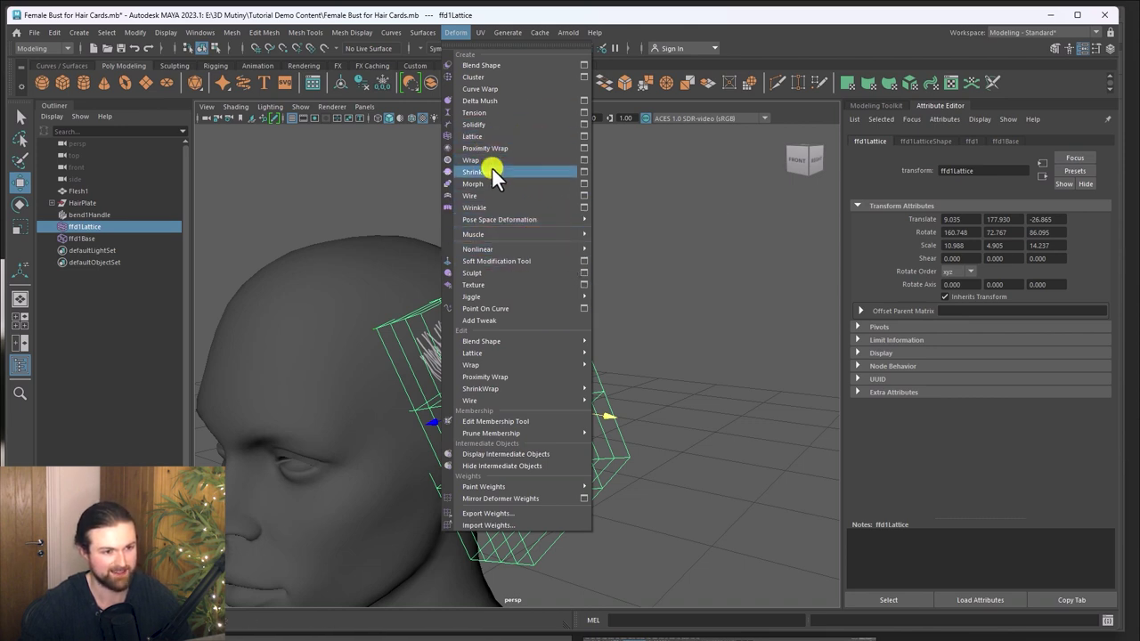
left_click(792, 290)
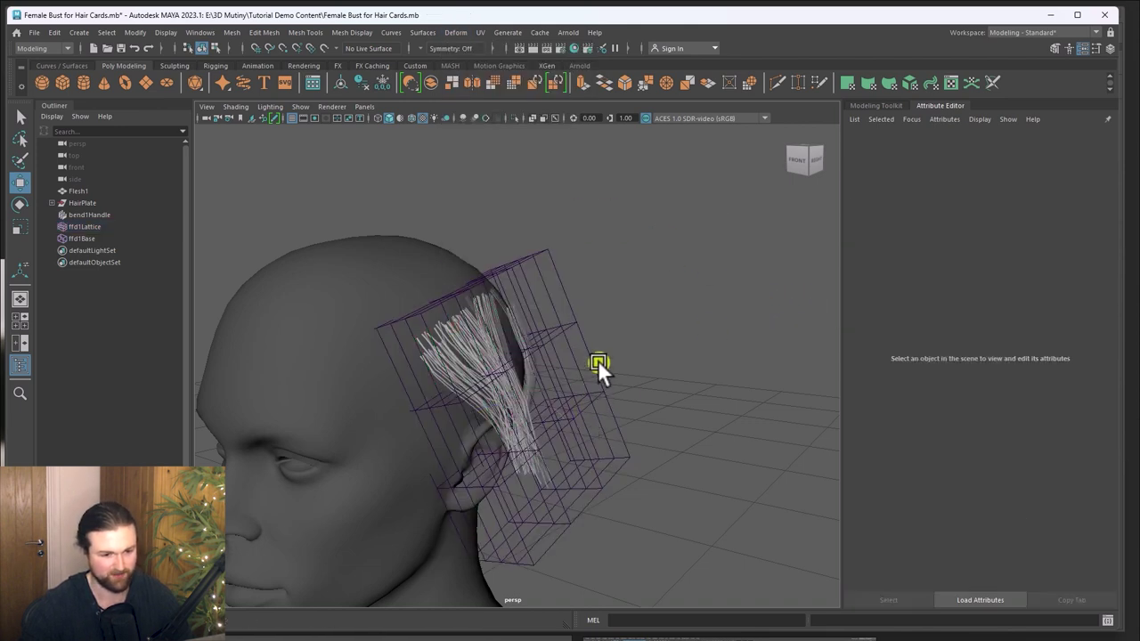
Step: Switch the lattice to point editing and move its upper rear and upper middle points downward to reshape the hair roots
left_click(627, 417)
right_click_drag(650, 300, 647, 279)
left_click_drag(639, 310, 562, 319, "alt")
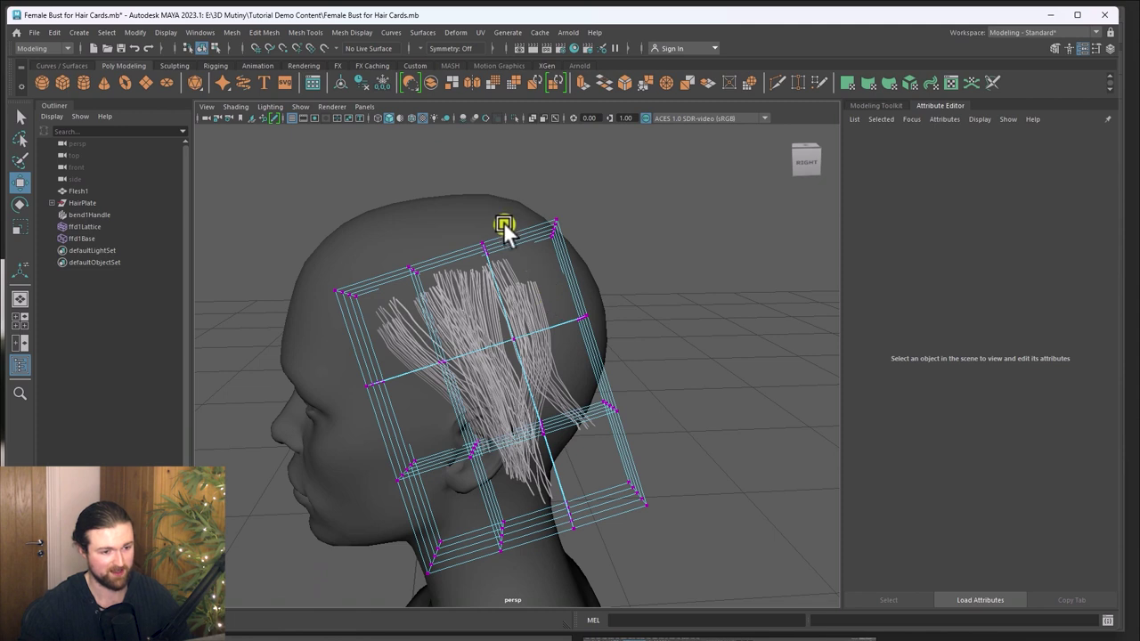
left_click_drag(472, 205, 627, 354)
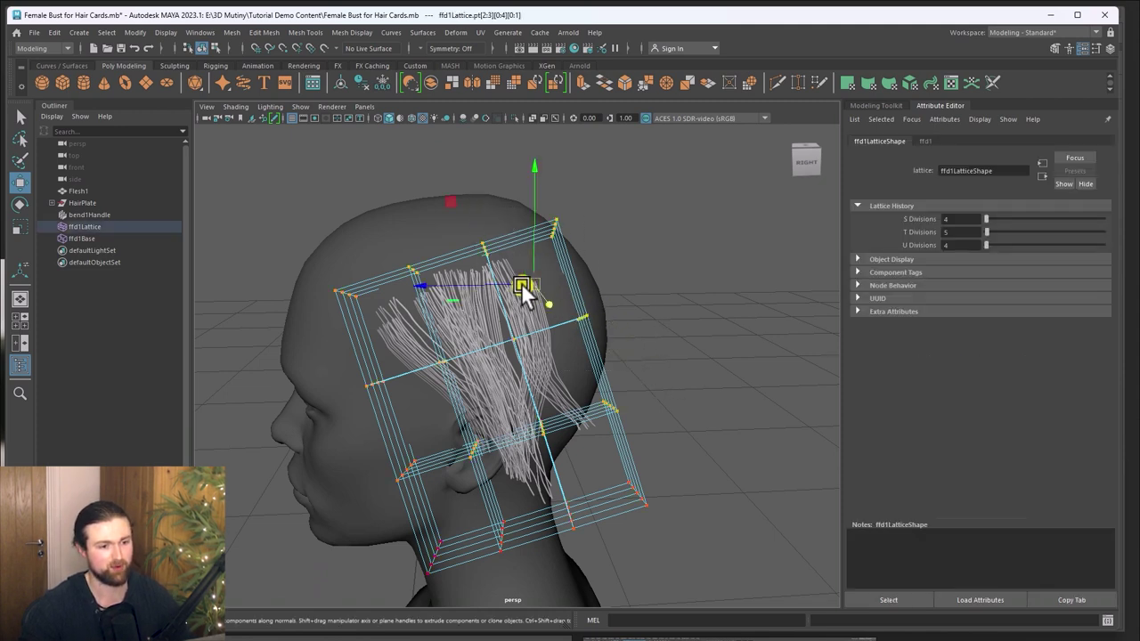
left_click(611, 240)
left_click_drag(511, 186, 643, 328)
left_click_drag(567, 274, 566, 309)
left_click_drag(392, 209, 520, 319)
left_click_drag(451, 276, 457, 287)
Step: Shift the lattice points around the ear and the lower rear section so the clump sweeps back behind the ear
left_click_drag(464, 418, 501, 491, "alt")
mouse_move(472, 442)
left_mouse_down()
mouse_move(574, 385)
mouse_move(441, 490)
mouse_move(408, 464)
mouse_move(440, 446)
mouse_move(487, 444)
left_mouse_up()
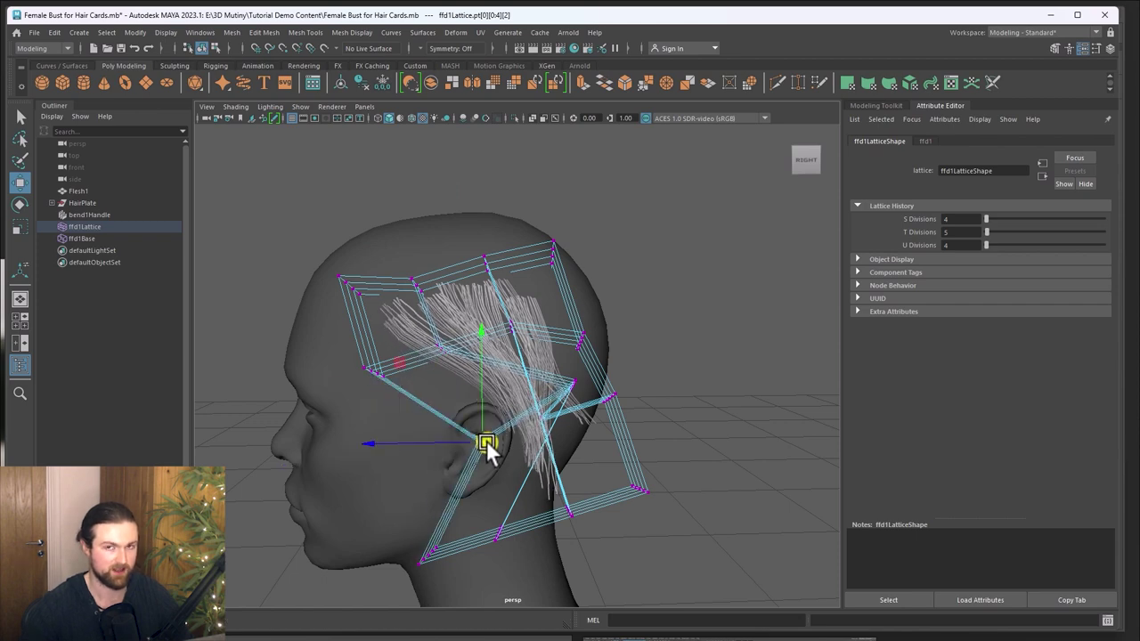
left_click_drag(379, 506, 451, 580)
left_click_drag(451, 580, 480, 554, "alt")
left_click_drag(753, 578, 579, 420)
left_click_drag(604, 459, 691, 526)
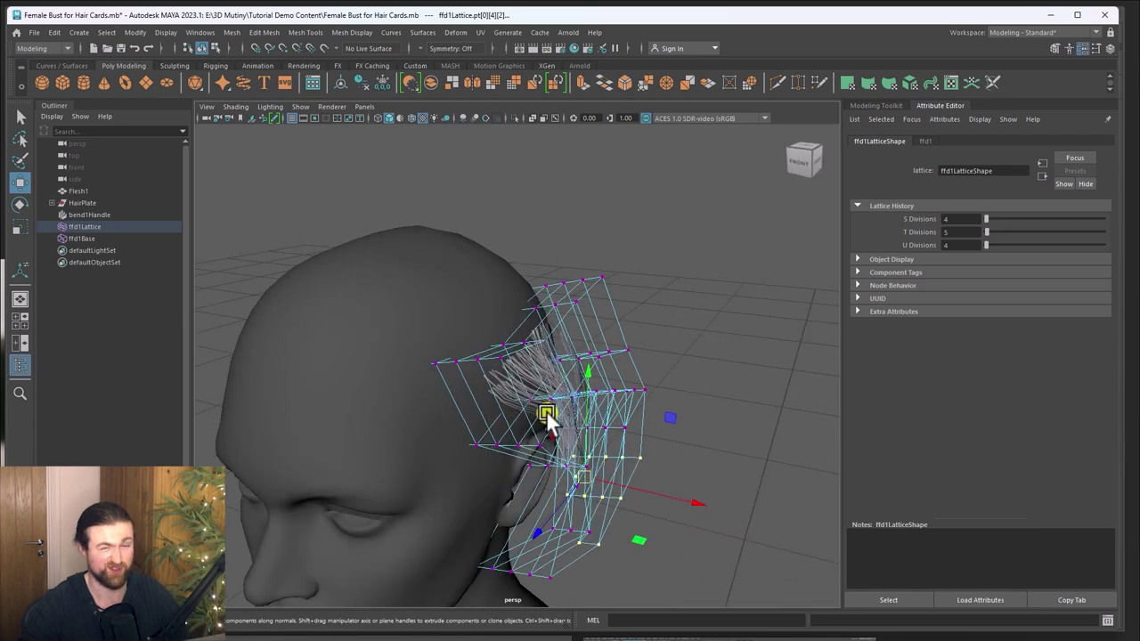
Step: Leave lattice point editing and examine the deformed clump on the head from several angles
mouse_move(629, 392)
left_mouse_down("alt")
mouse_move(608, 374)
mouse_move(629, 422)
mouse_move(664, 392)
mouse_move(607, 388)
left_mouse_up("alt")
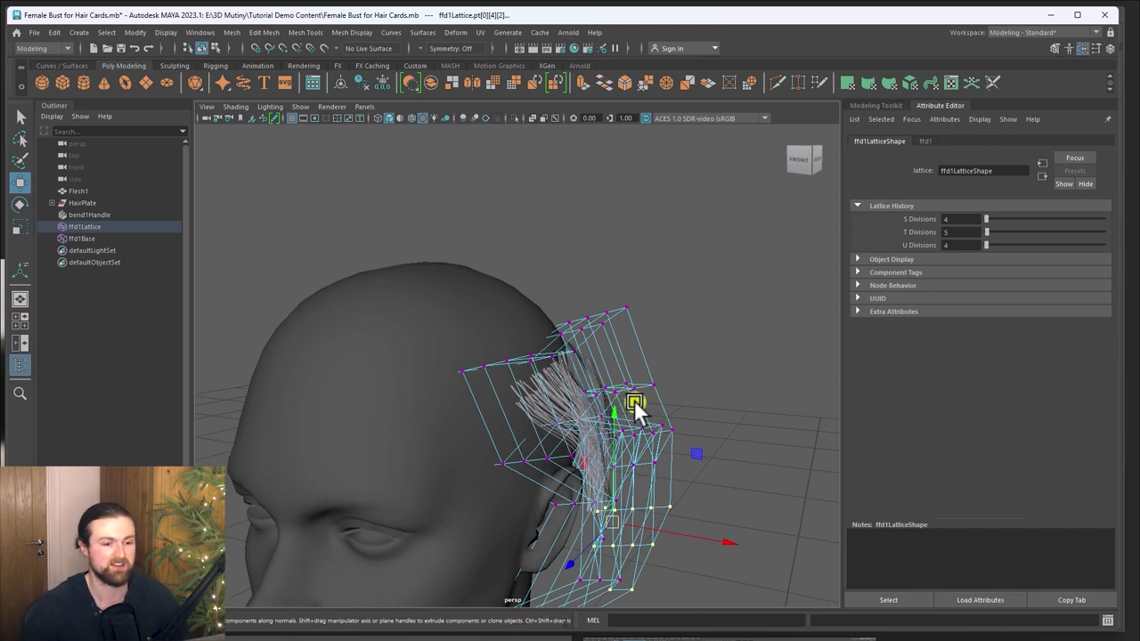
left_click_drag(687, 394, 630, 419, "alt")
left_click_drag(631, 419, 443, 362, "alt")
left_click_drag(517, 389, 693, 405, "alt")
key("F8")
left_click(751, 294)
right_click_drag(687, 503, 628, 419, "alt")
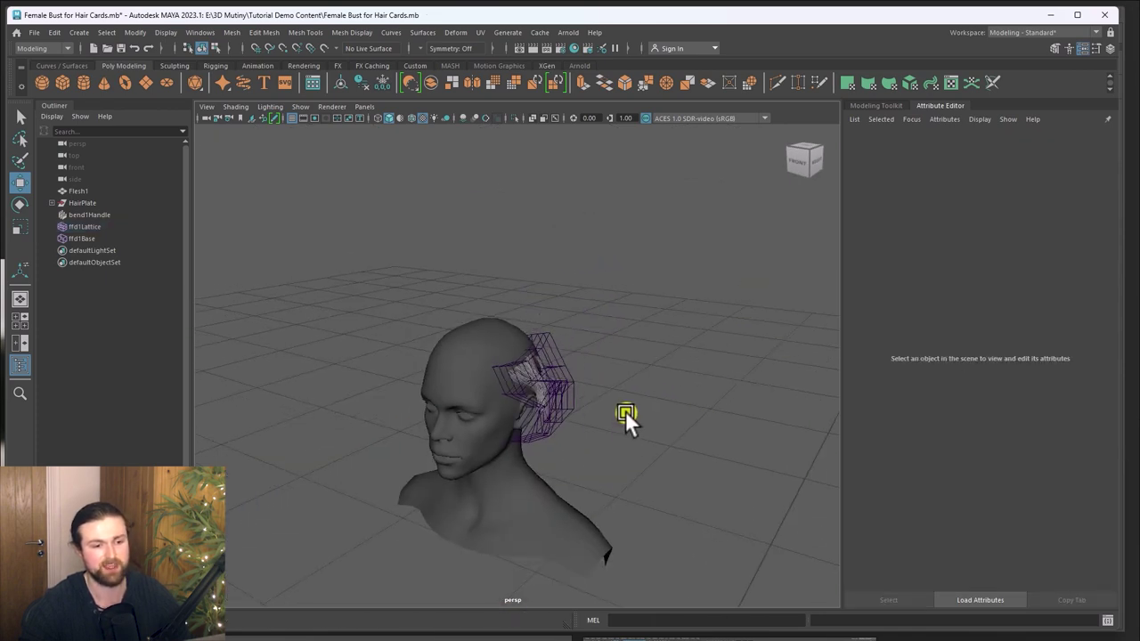
left_click_drag(628, 419, 626, 388, "alt")
right_click_drag(626, 409, 667, 469, "alt")
left_click_drag(666, 466, 876, 251, "alt")
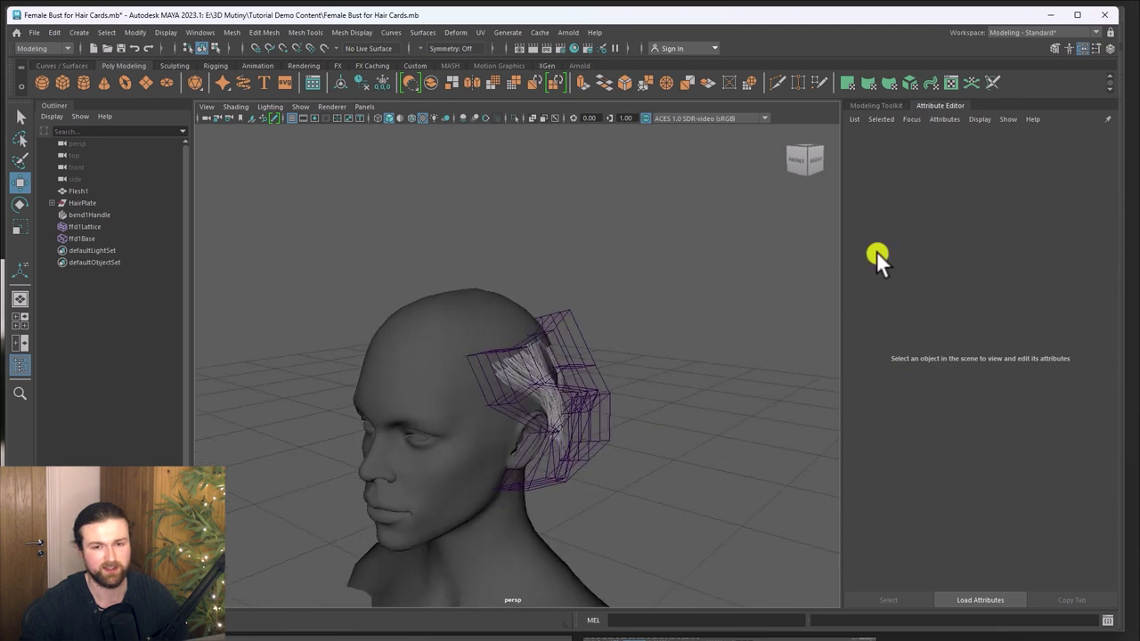
Step: Open the Channel Box and layer editor, select the placed clump's group and create a new display layer containing it
left_click(1108, 51)
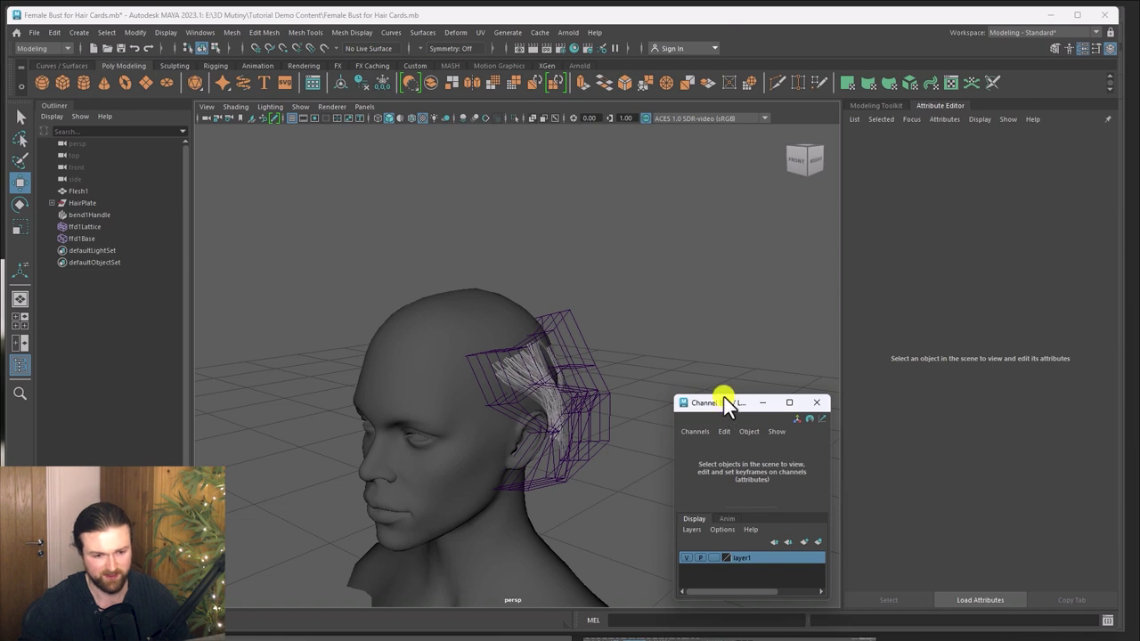
left_click_drag(724, 402, 741, 287)
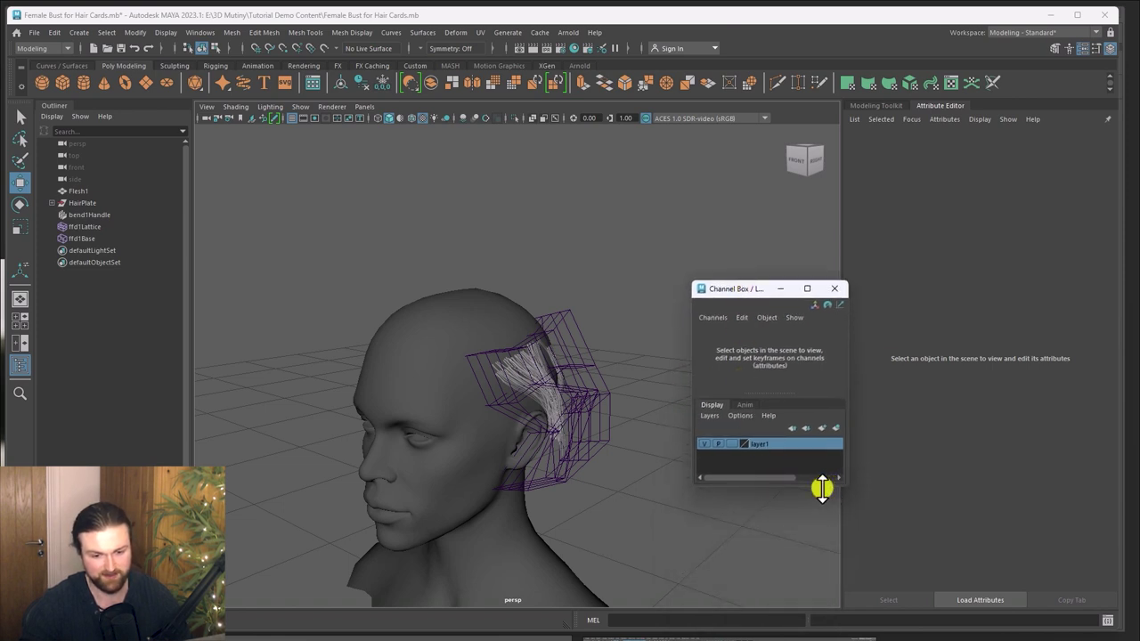
left_click_drag(828, 484, 824, 554)
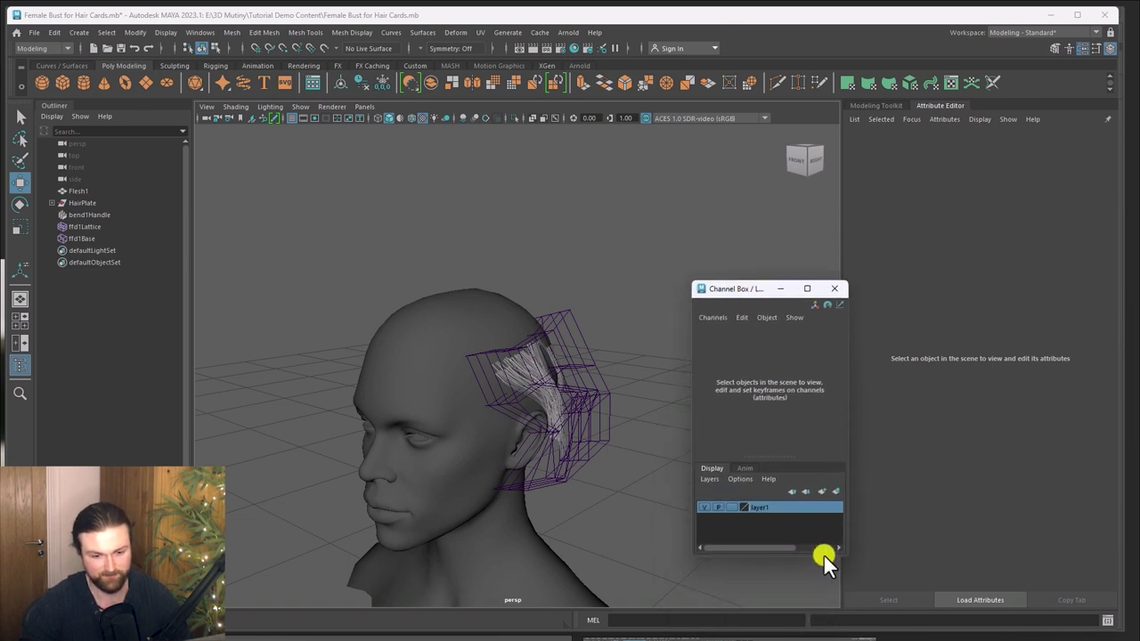
left_click(554, 376)
left_click_drag(520, 371, 479, 408, "alt")
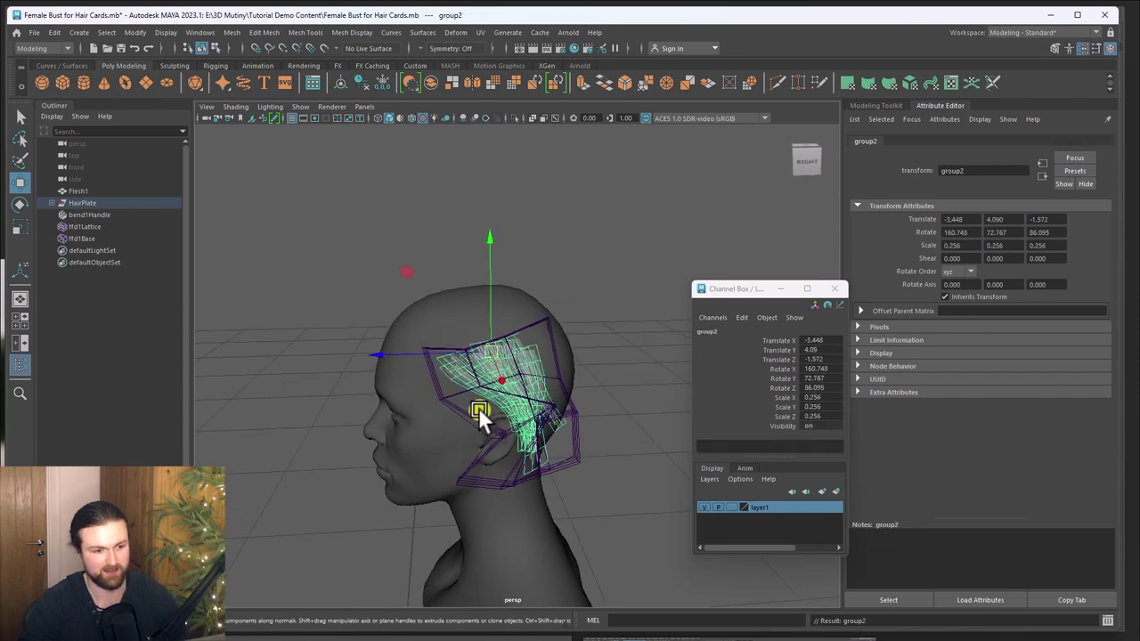
left_click(836, 495)
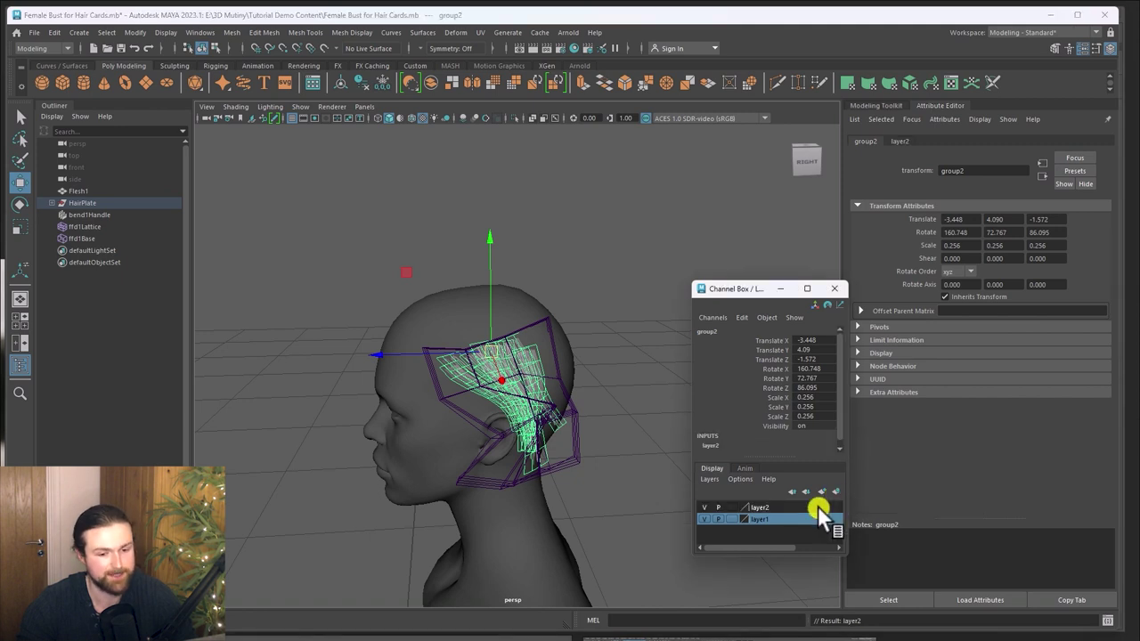
Step: Toggle the clump layer's visibility off and on, set the layer to Reference, and test selecting the clump
left_click(704, 507)
left_click(703, 507)
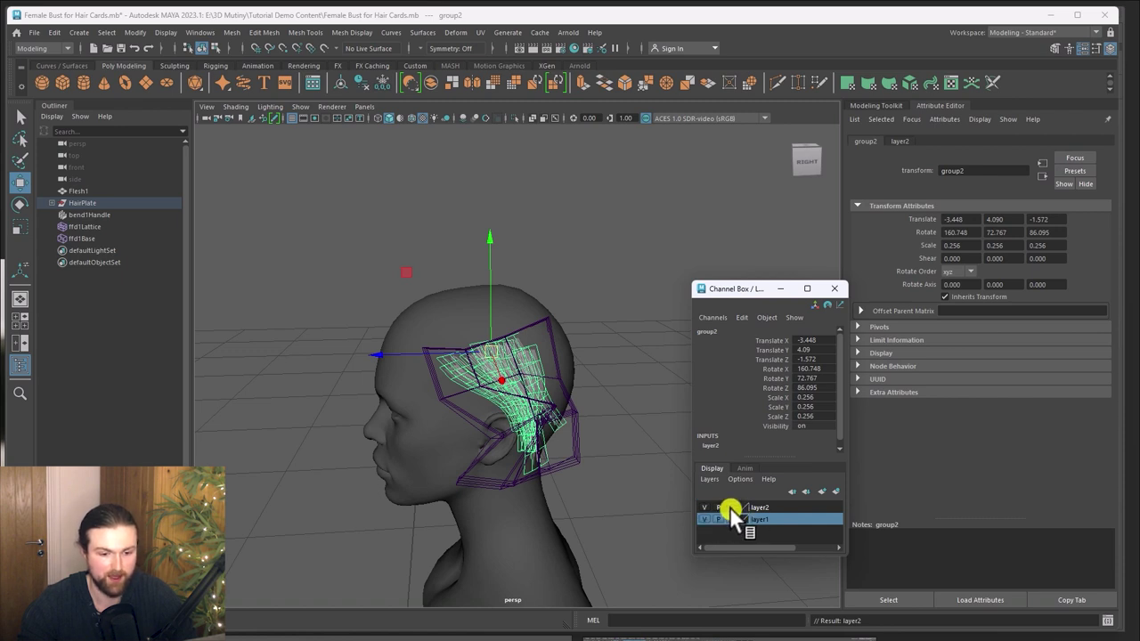
left_click(730, 507)
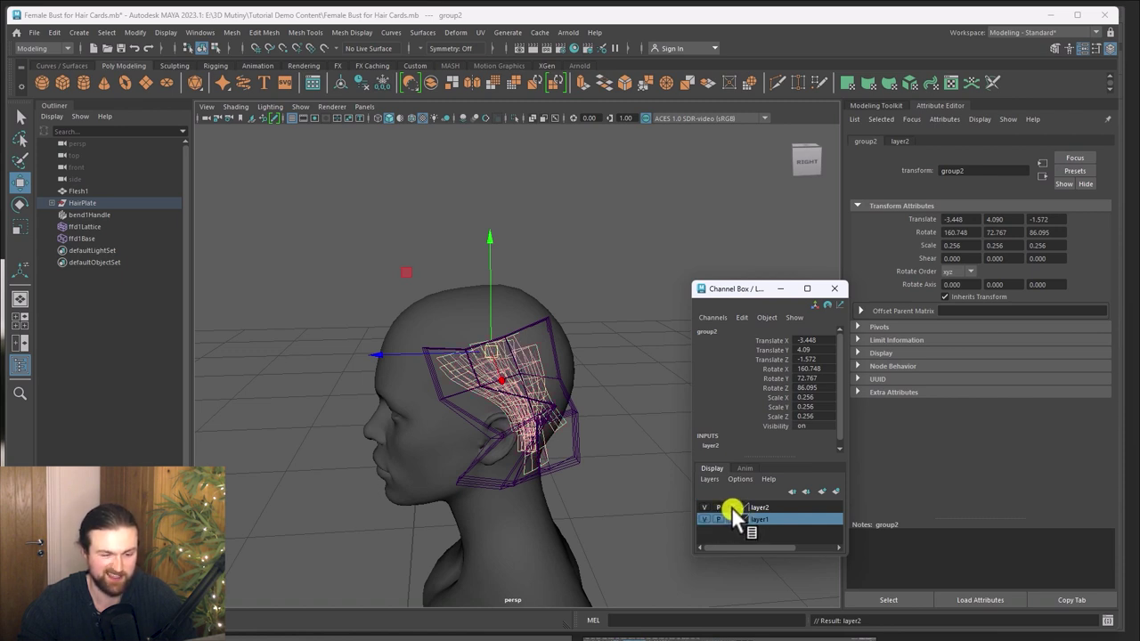
left_click(732, 507)
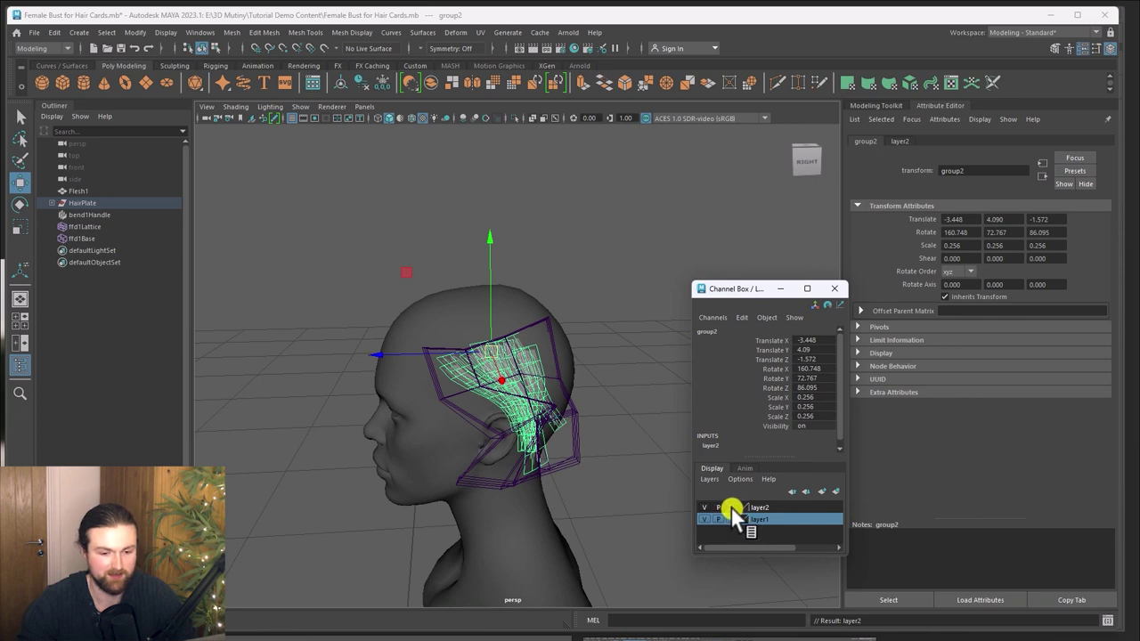
left_click(648, 456)
left_click(496, 363)
left_click(576, 375)
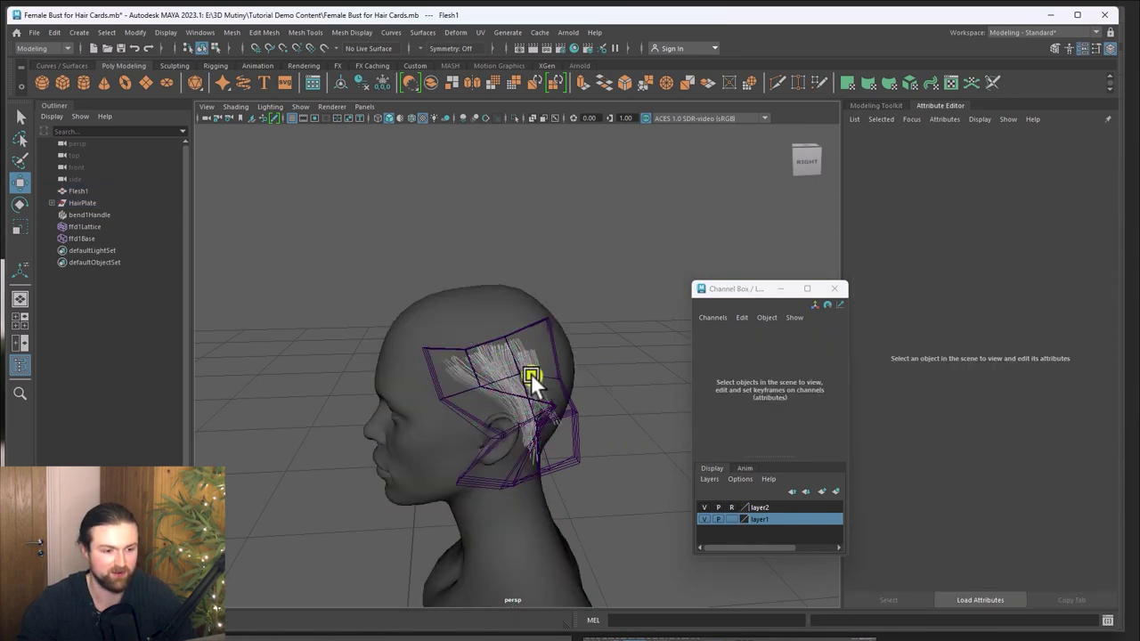
left_click(503, 372)
left_click(622, 369)
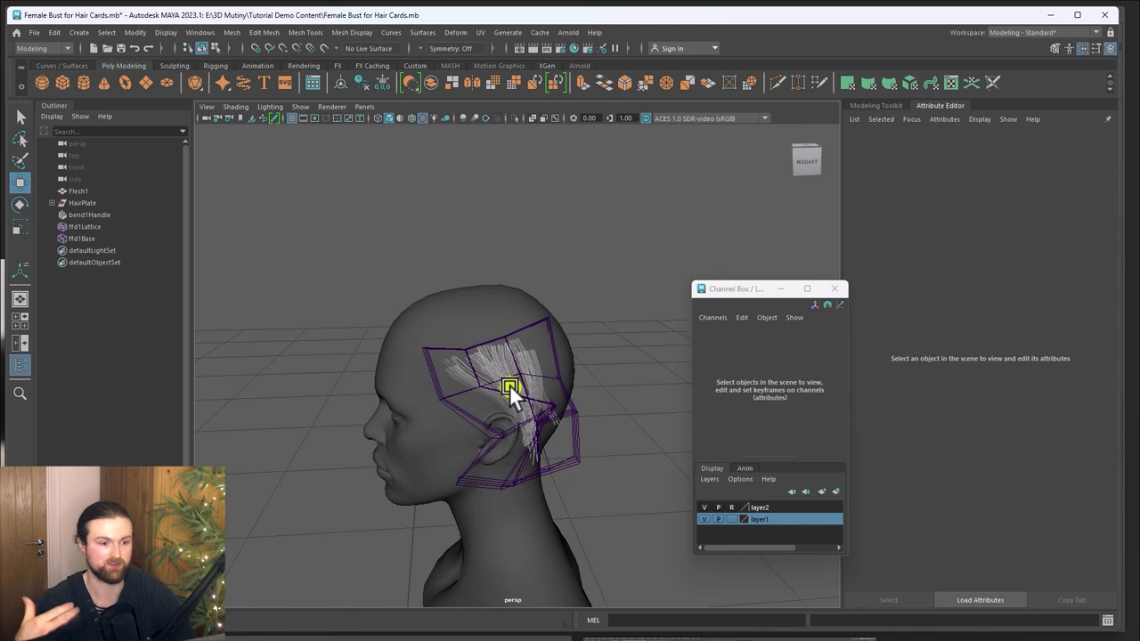
Step: Examine the row of hair card variants beside the source clump and select one medium-density card
scroll(596, 389, "up", 4)
left_click_drag(595, 390, 631, 369, "alt")
scroll(631, 369, "up", 3)
right_click_drag(590, 500, 531, 427, "alt")
left_click_drag(532, 428, 580, 469, "alt")
right_click_drag(580, 469, 577, 410, "alt")
middle_click_drag(578, 410, 543, 362, "alt")
left_click_drag(543, 363, 505, 415, "alt")
left_click(486, 408)
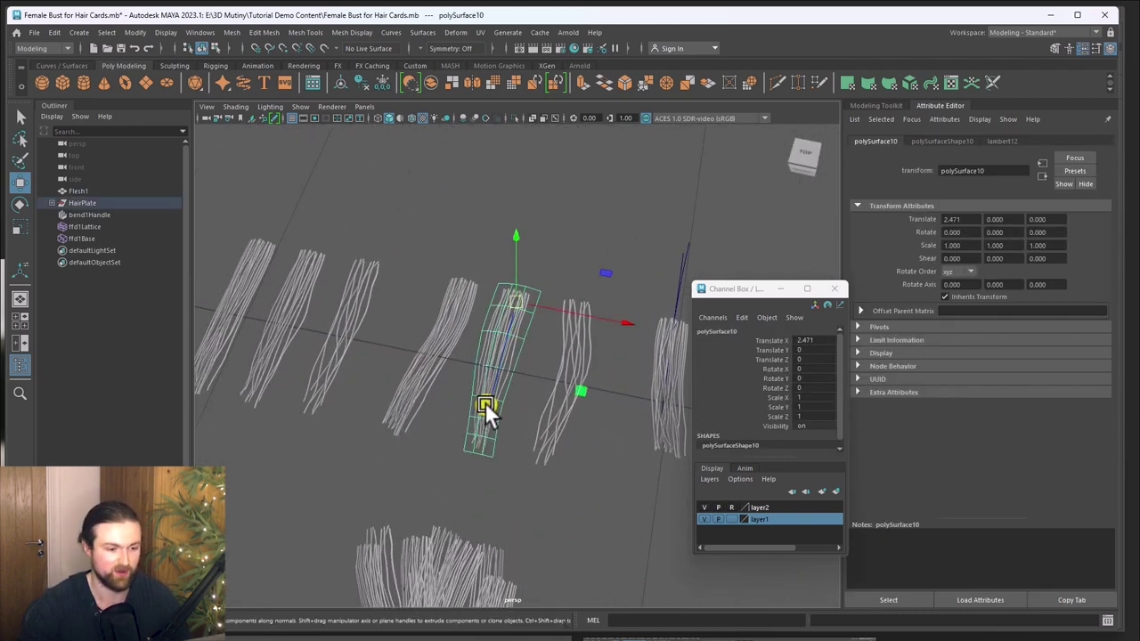
Step: Frame the bust and inspect the deformed clump against the head
left_click_drag(394, 433, 328, 193, "alt")
scroll(438, 316, "down", 6)
middle_click_drag(455, 314, 468, 353, "alt")
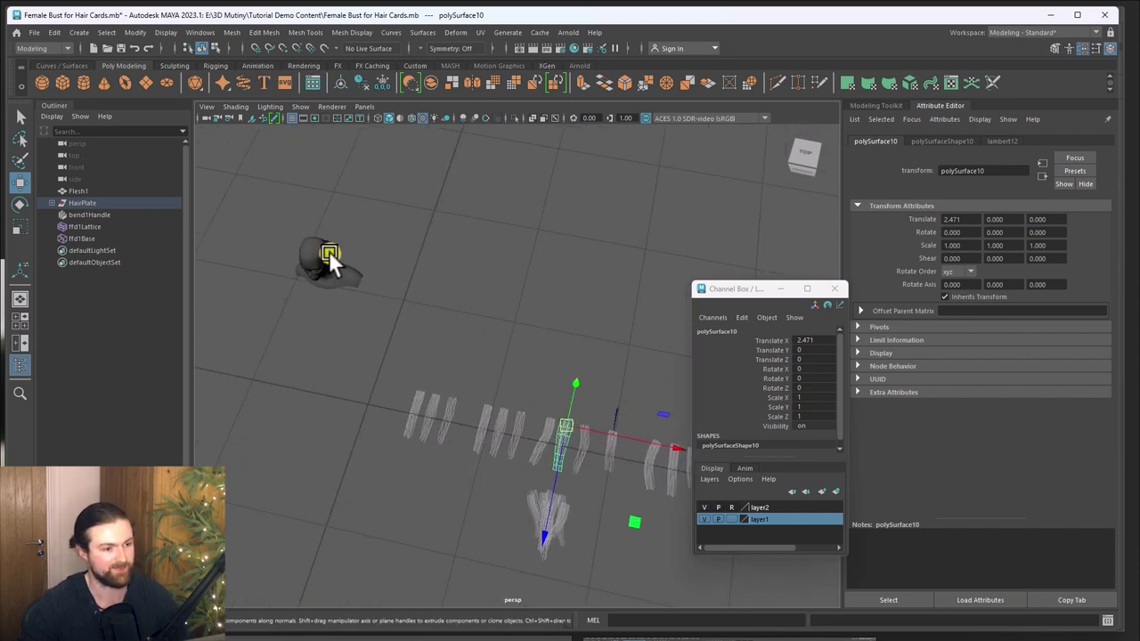
left_click(331, 255)
key("f")
left_click_drag(426, 326, 520, 398, "alt")
left_click_drag(495, 401, 614, 471, "alt")
Step: Switch to ZBrush and nudge a strand in the sparse hair set with the Move Topological brush
key("super+Tab")
left_click(537, 383)
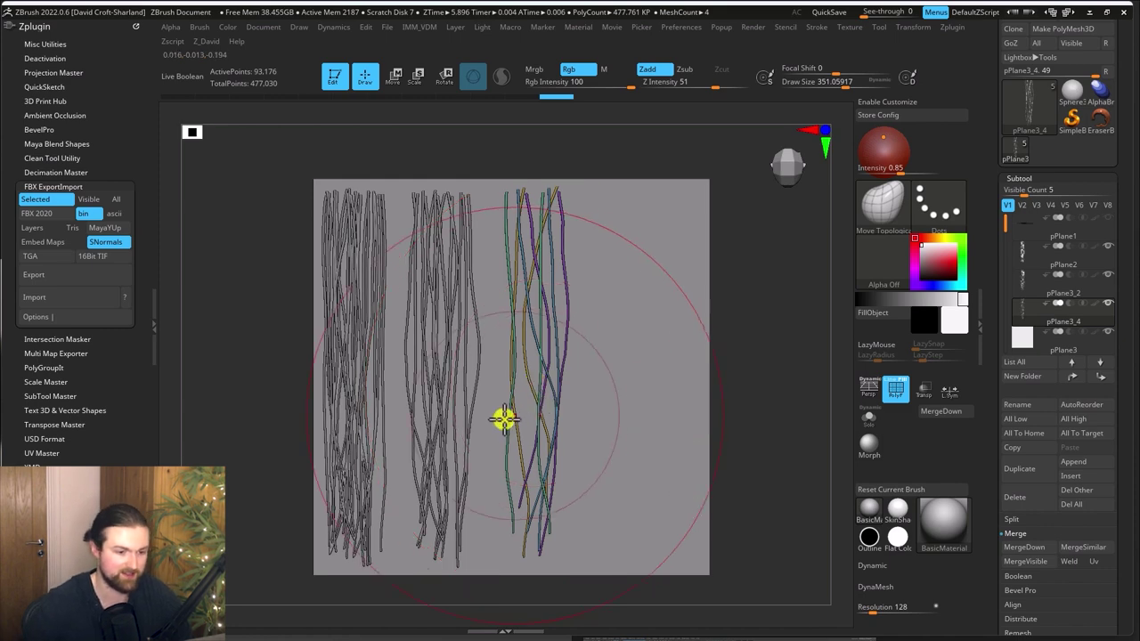
mouse_move(506, 387)
left_mouse_down()
mouse_move(543, 398)
mouse_move(515, 385)
left_mouse_up()
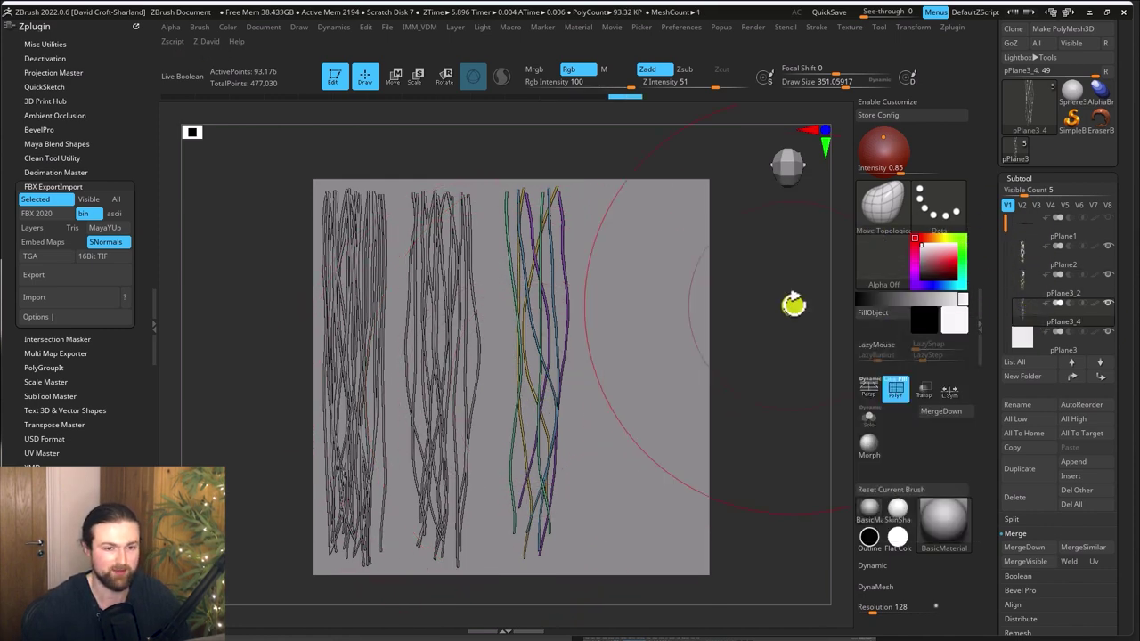
Step: Switch to Substance 3D Designer and reload the Hair_25 mesh resource
key("super+Tab")
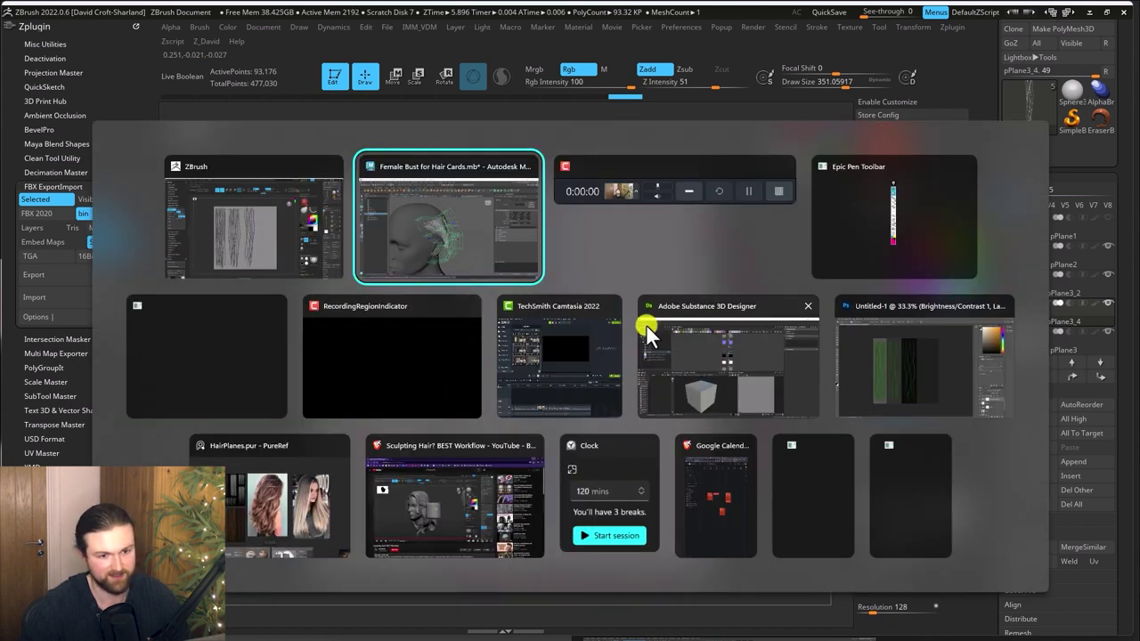
left_click(682, 361)
left_click_drag(225, 57, 311, 51)
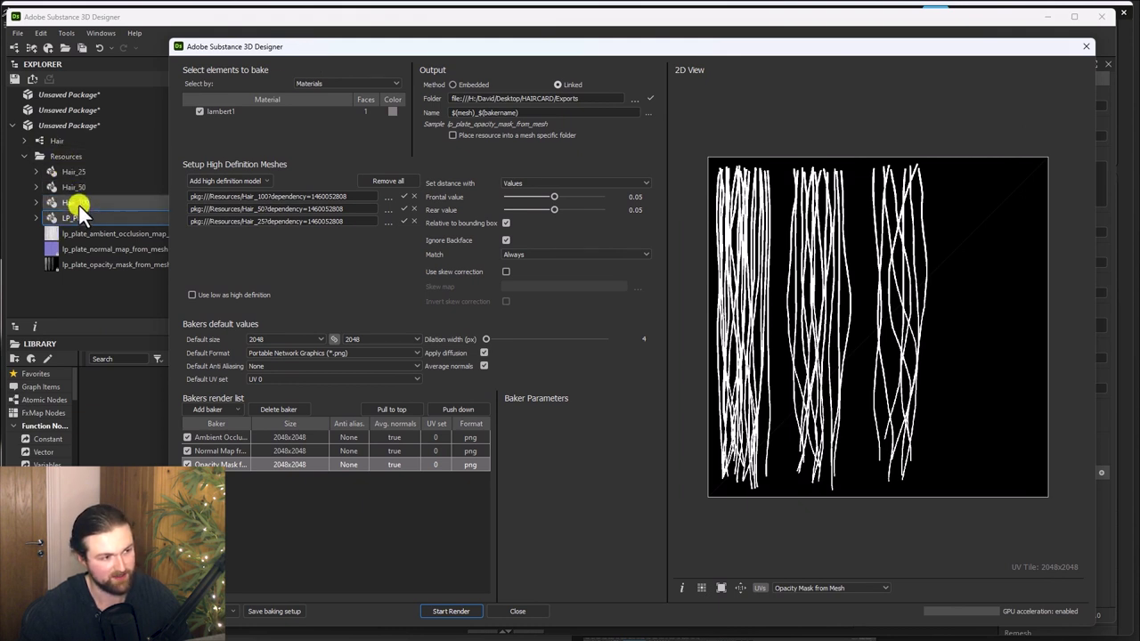
left_click(72, 176)
right_click(73, 175)
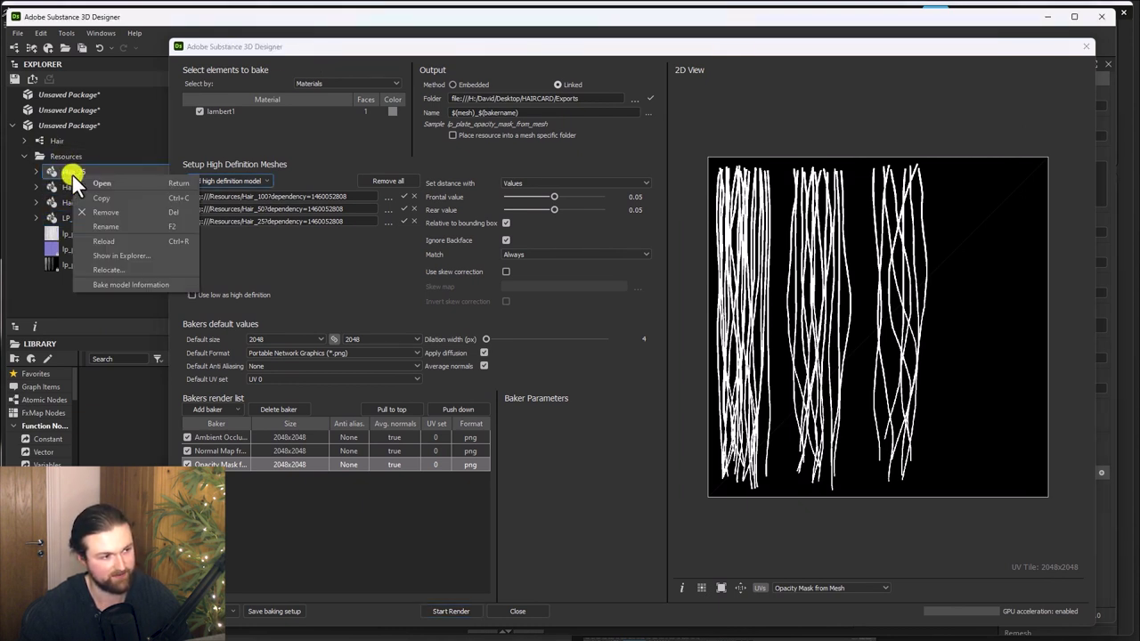
left_click(107, 244)
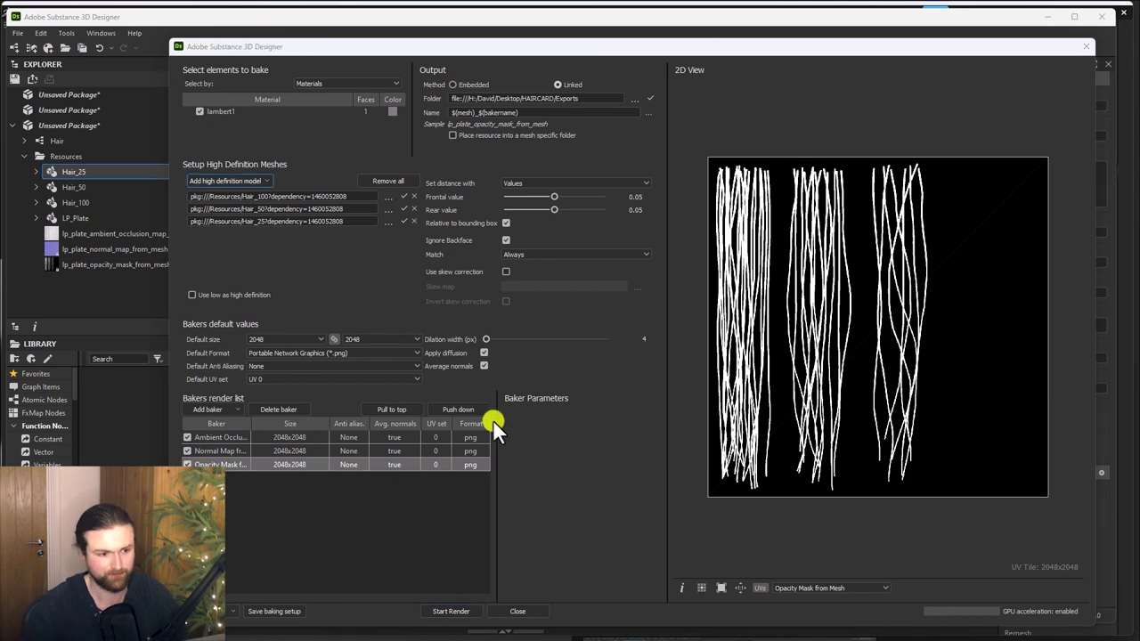
Step: Switch back to ZBrush, make the medium-density strand subtool active and set the secondary color to white
key("alt+Tab")
left_click(480, 343, "alt")
key("v")
left_click(958, 299)
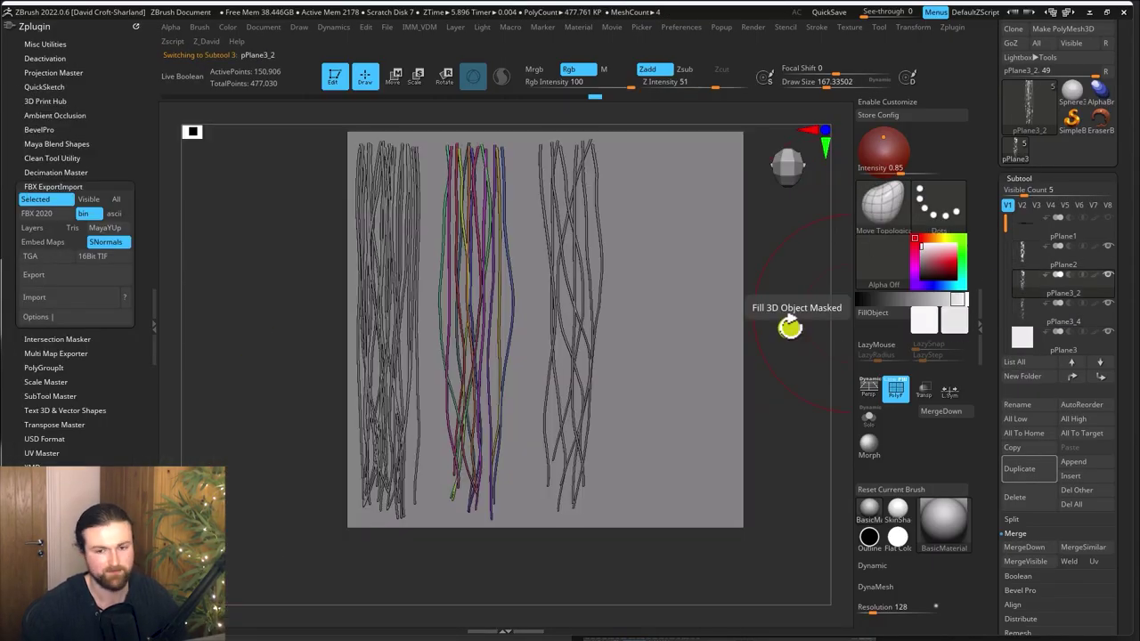
Step: Select the dense strand subtool and reshape its strands using the Move brush at a draw size of about 182
left_click(396, 383, "alt")
key("b")
key("m")
key("v")
key("space")
left_click(550, 384)
left_click_drag(418, 422, 384, 343)
right_click_drag(385, 344, 385, 355, "alt")
Step: Pull the lower tips of the dense strand subtool slightly upward with the Move brush
key("b")
key("m")
key("t")
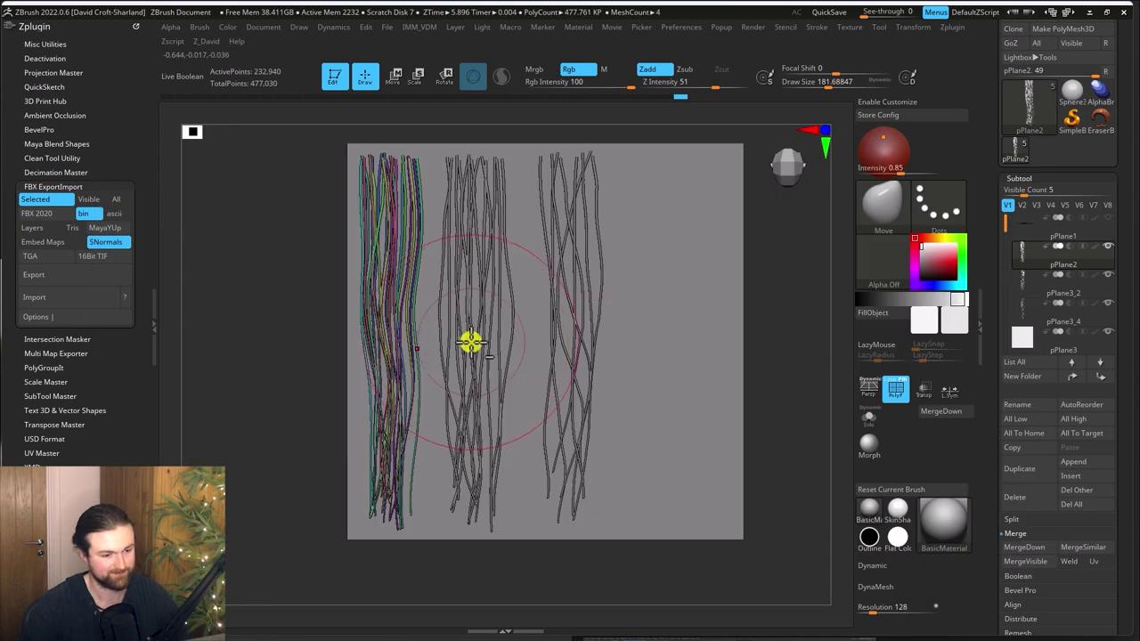
key("space")
left_click(471, 356)
left_click_drag(408, 512, 405, 481)
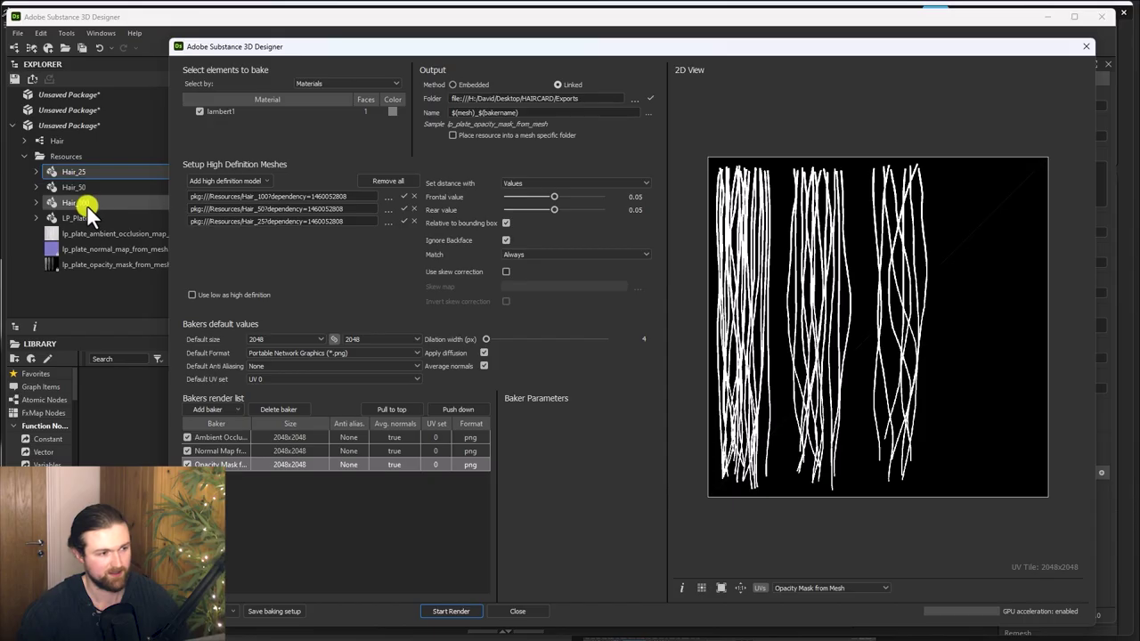
Step: Switch to Substance 3D Designer, reload the Hair_100 mesh resource and start rendering the bakes
right_click(71, 200)
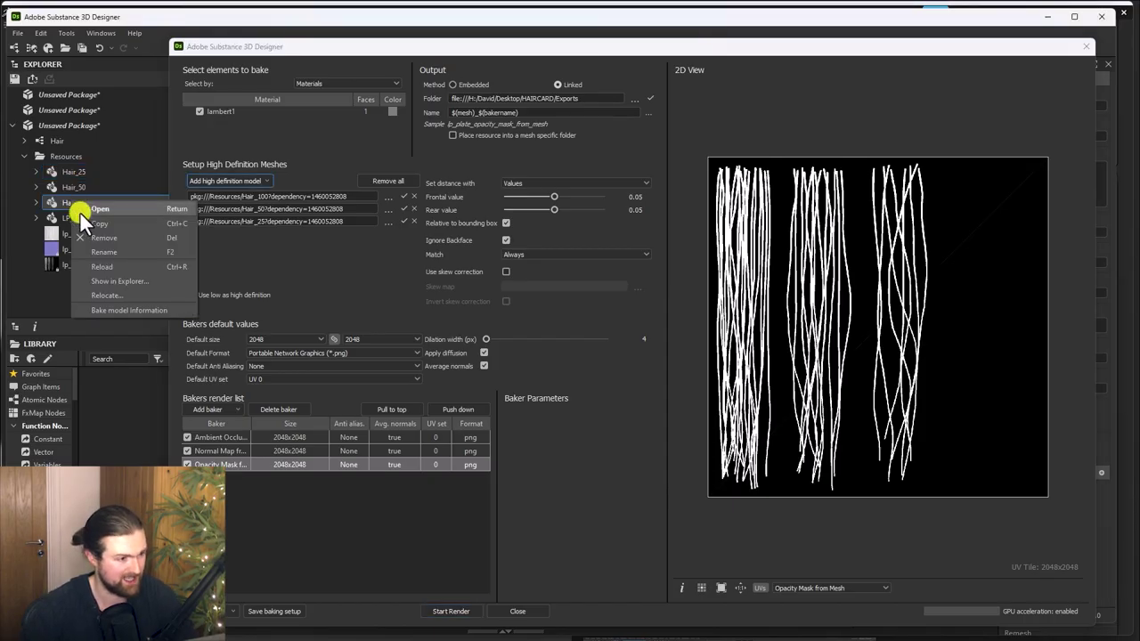
left_click(108, 265)
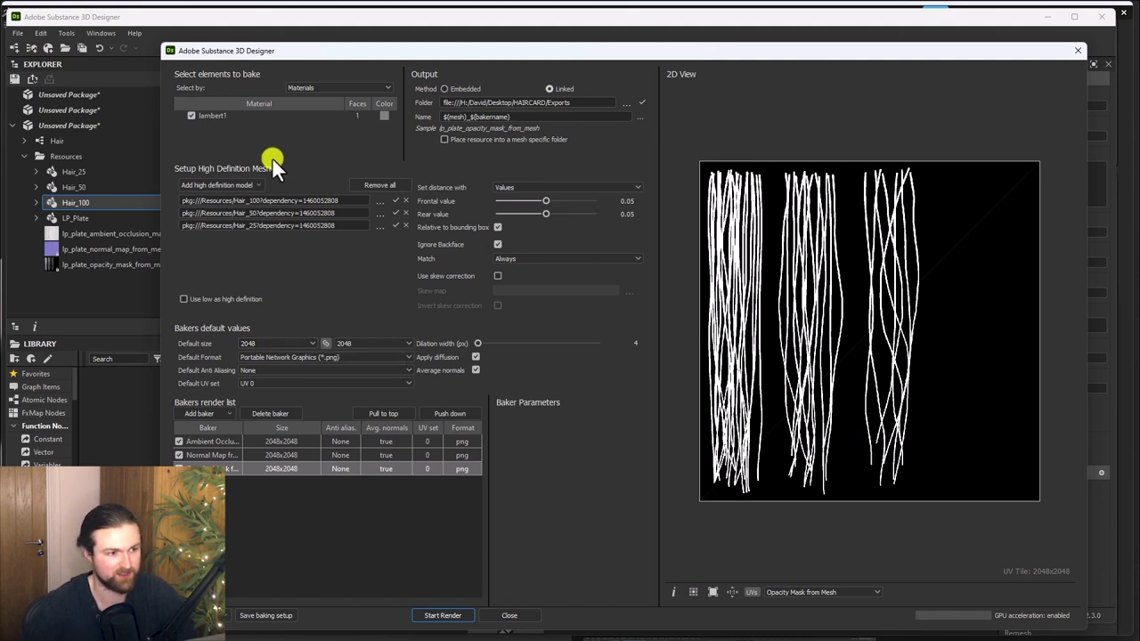
left_click(434, 615)
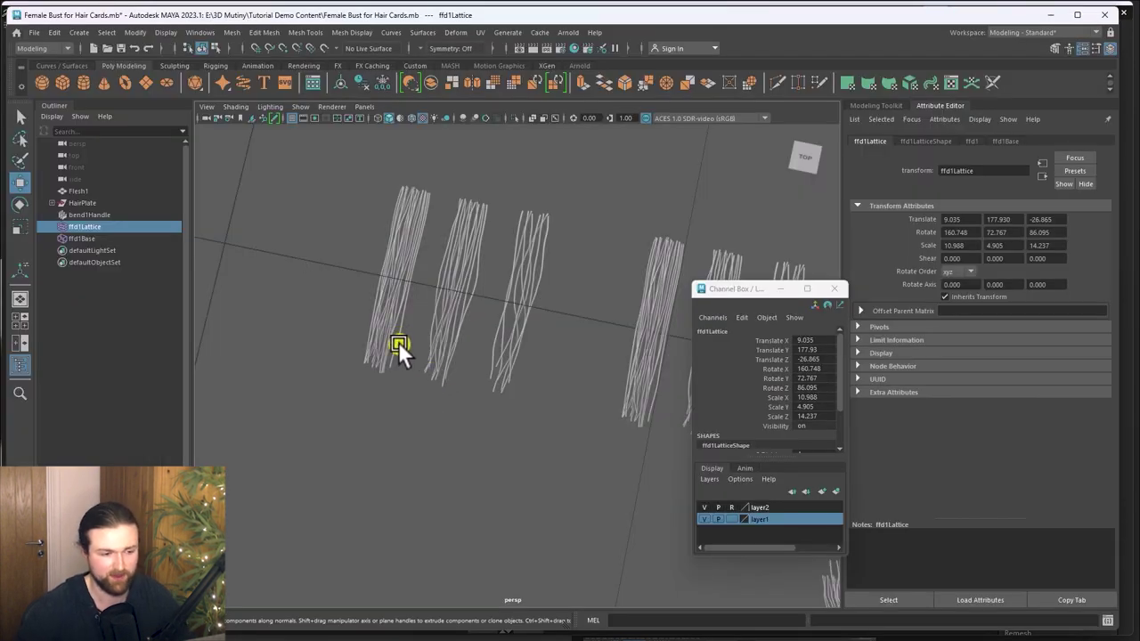
Step: Switch to Maya, select the densest flat hair card and view the scene's materials in the Hypershade, then close it
left_click(399, 323)
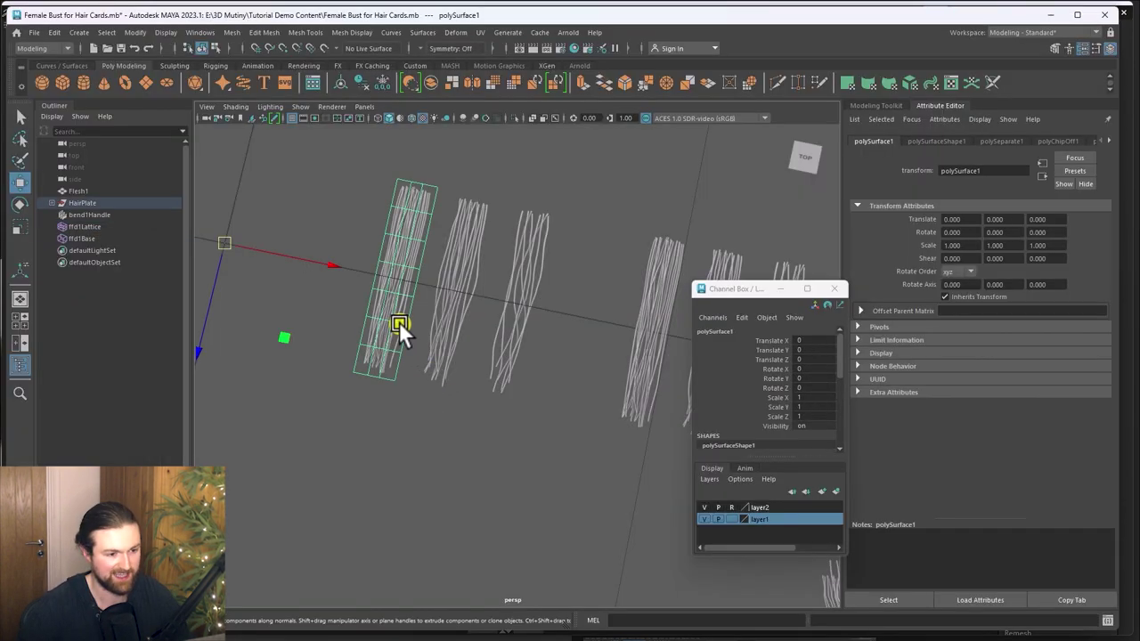
left_click(573, 49)
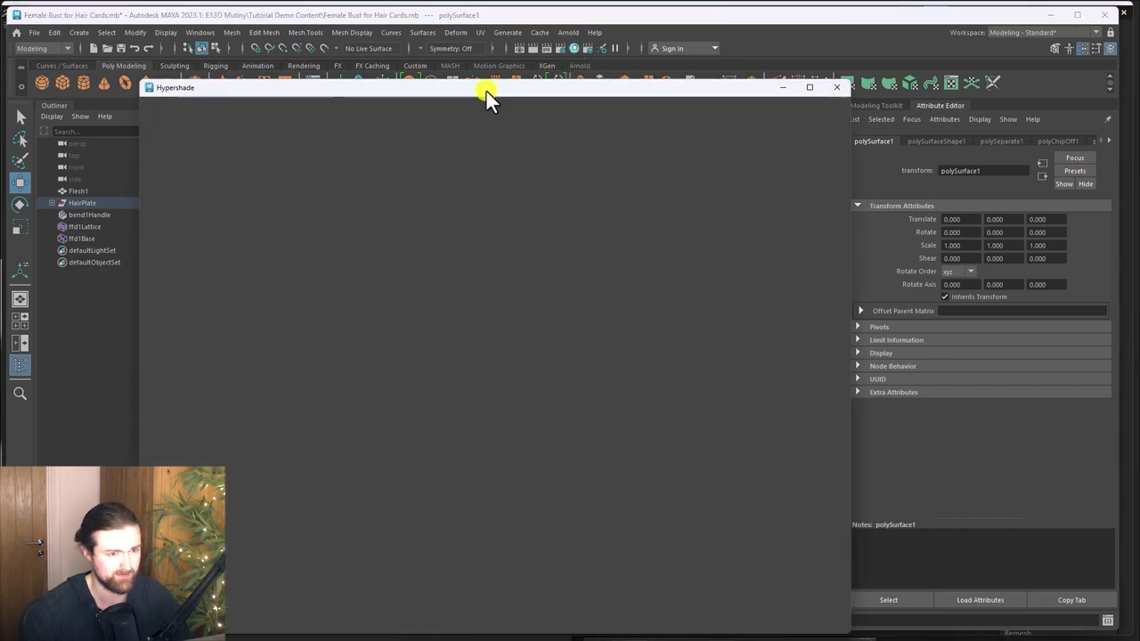
left_click_drag(486, 92, 649, 95)
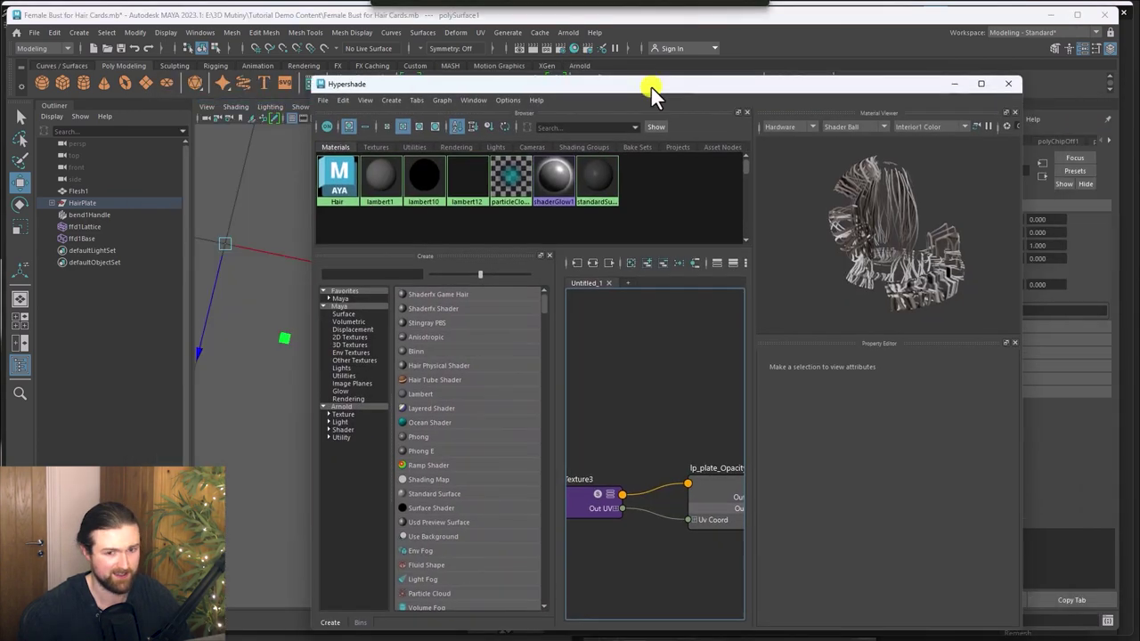
left_click(1007, 85)
Step: Select the lattice around the hair clump on the female bust, frame it and examine the clump from several angles
left_click(394, 322)
right_click_drag(508, 398, 367, 217, "alt")
right_click_drag(478, 380, 307, 227, "alt")
left_click_drag(307, 228, 392, 304, "alt")
left_click(524, 461)
left_click_drag(615, 450, 407, 330, "alt")
left_click(415, 329)
key("f")
left_click_drag(365, 270, 520, 433, "alt")
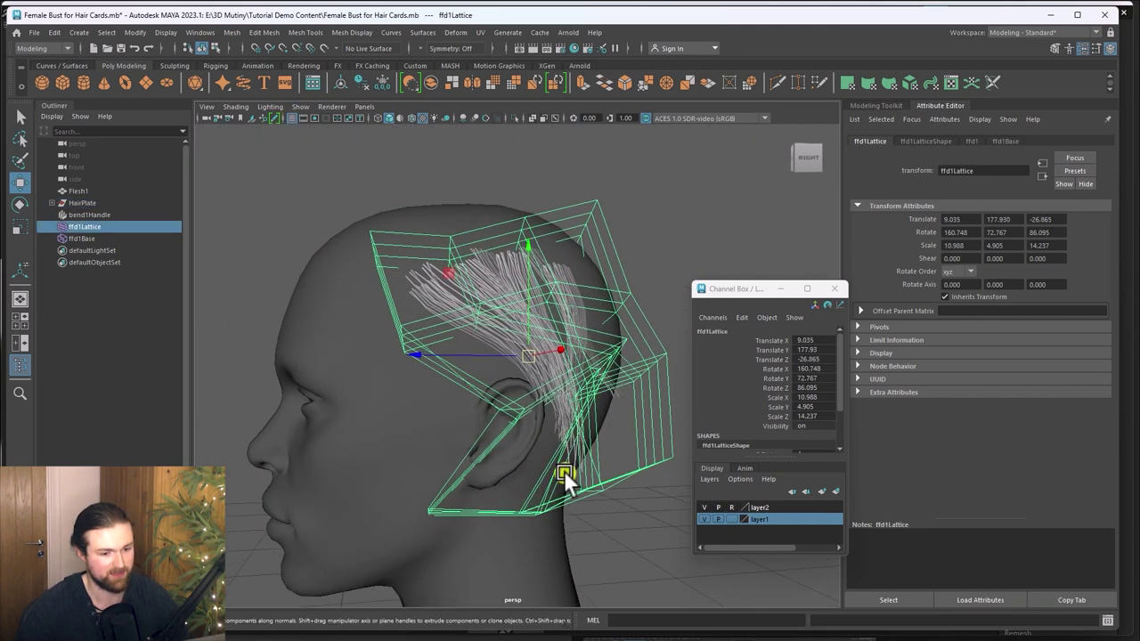
left_click(630, 507)
left_click_drag(629, 508, 526, 437, "alt")
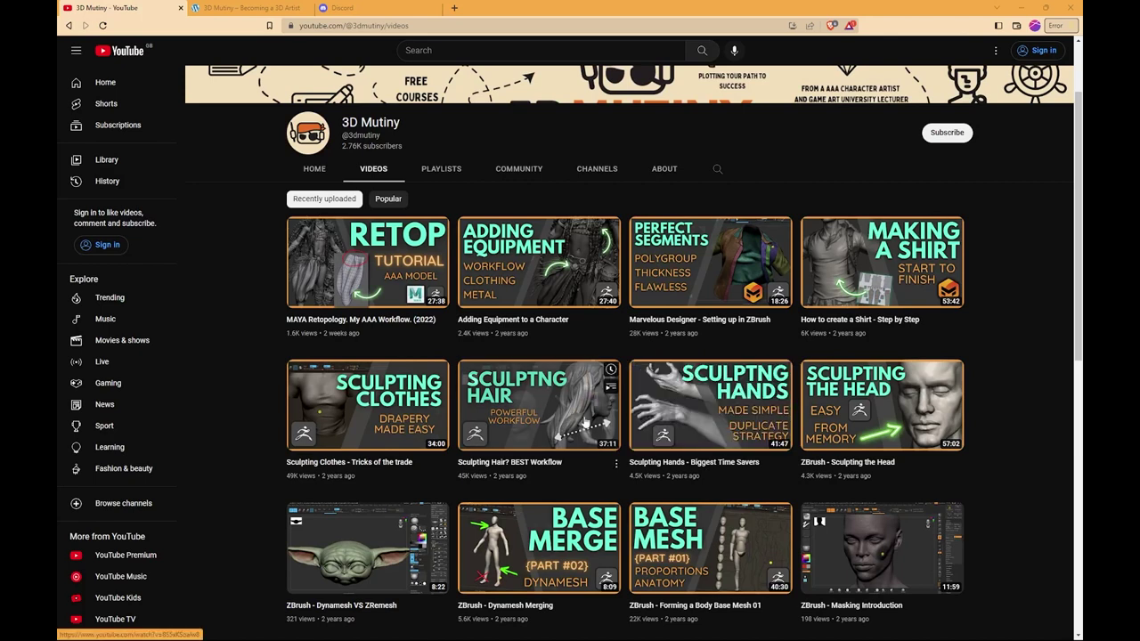
Step: Switch to the browser and look over the 3D Mutiny YouTube videos, the 3dmutiny.com homepage and the Discord invite page
mouse_move(540, 454)
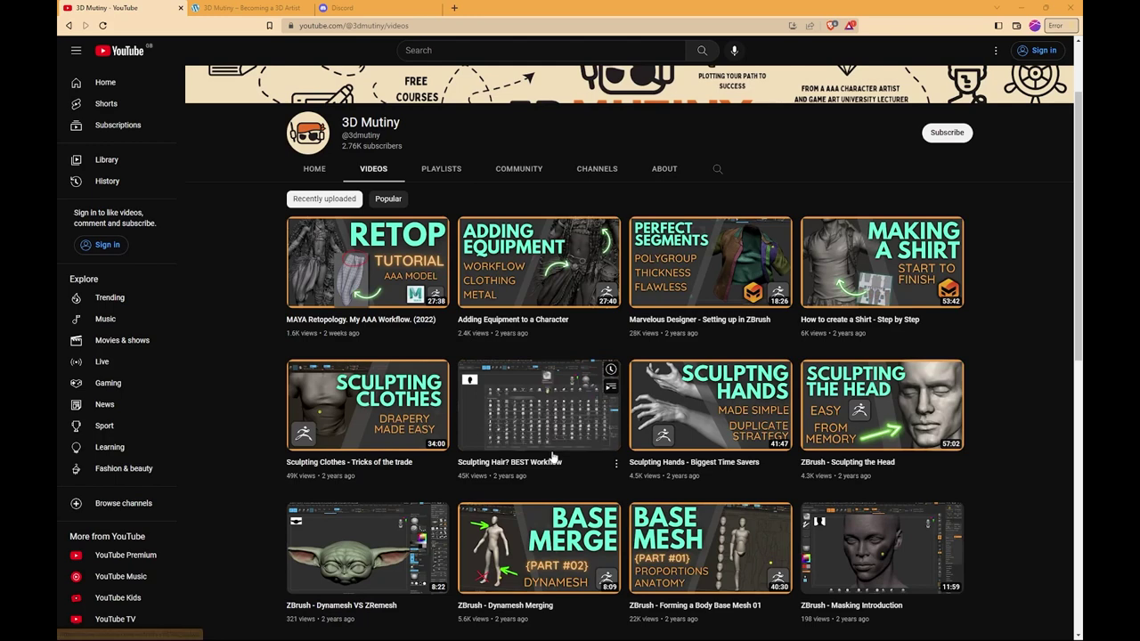
key("ctrl+Tab")
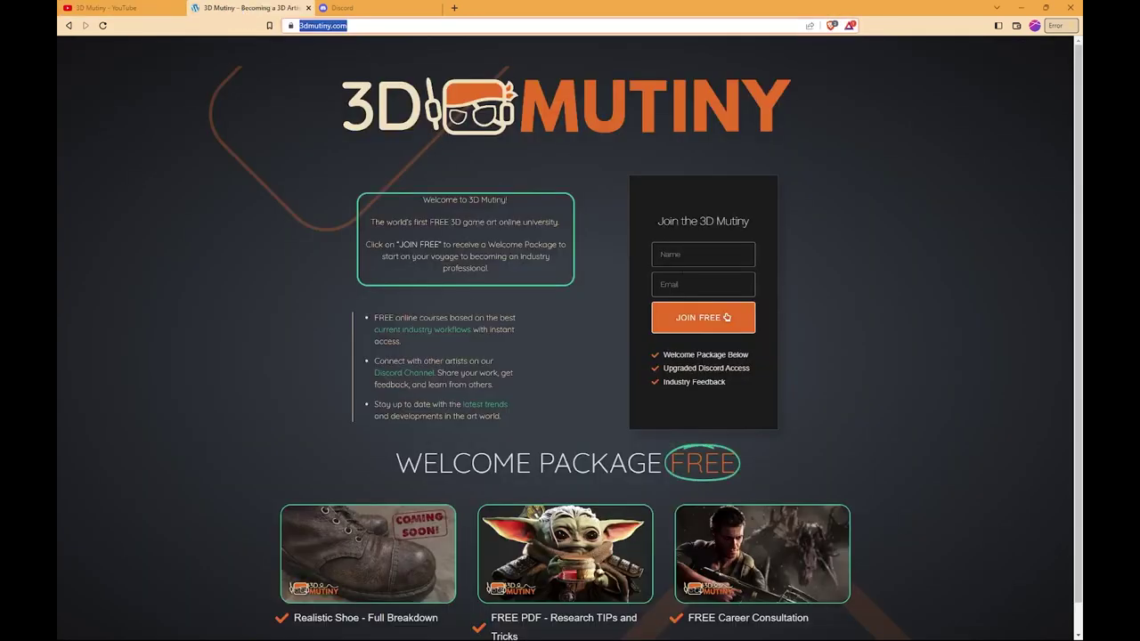
scroll(682, 352, "down", 1)
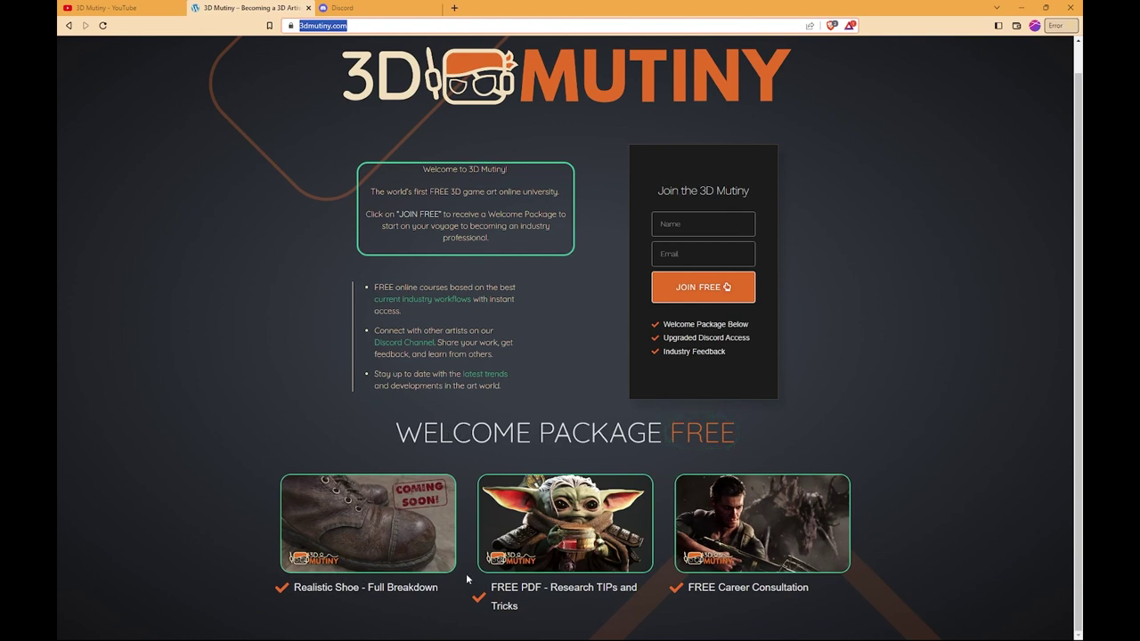
left_click(347, 9)
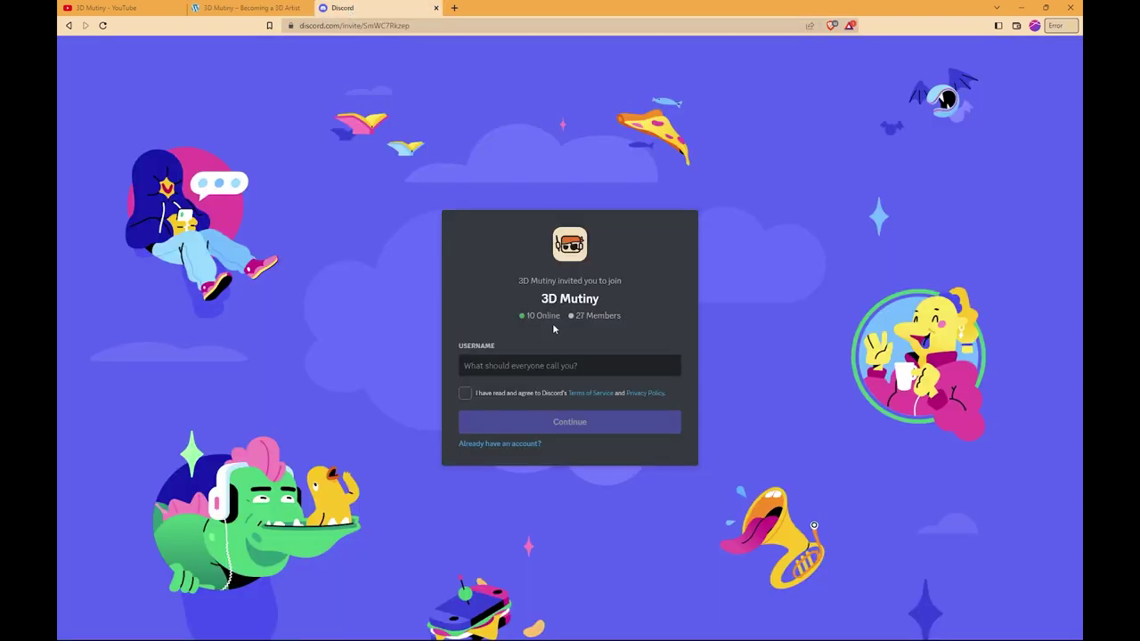